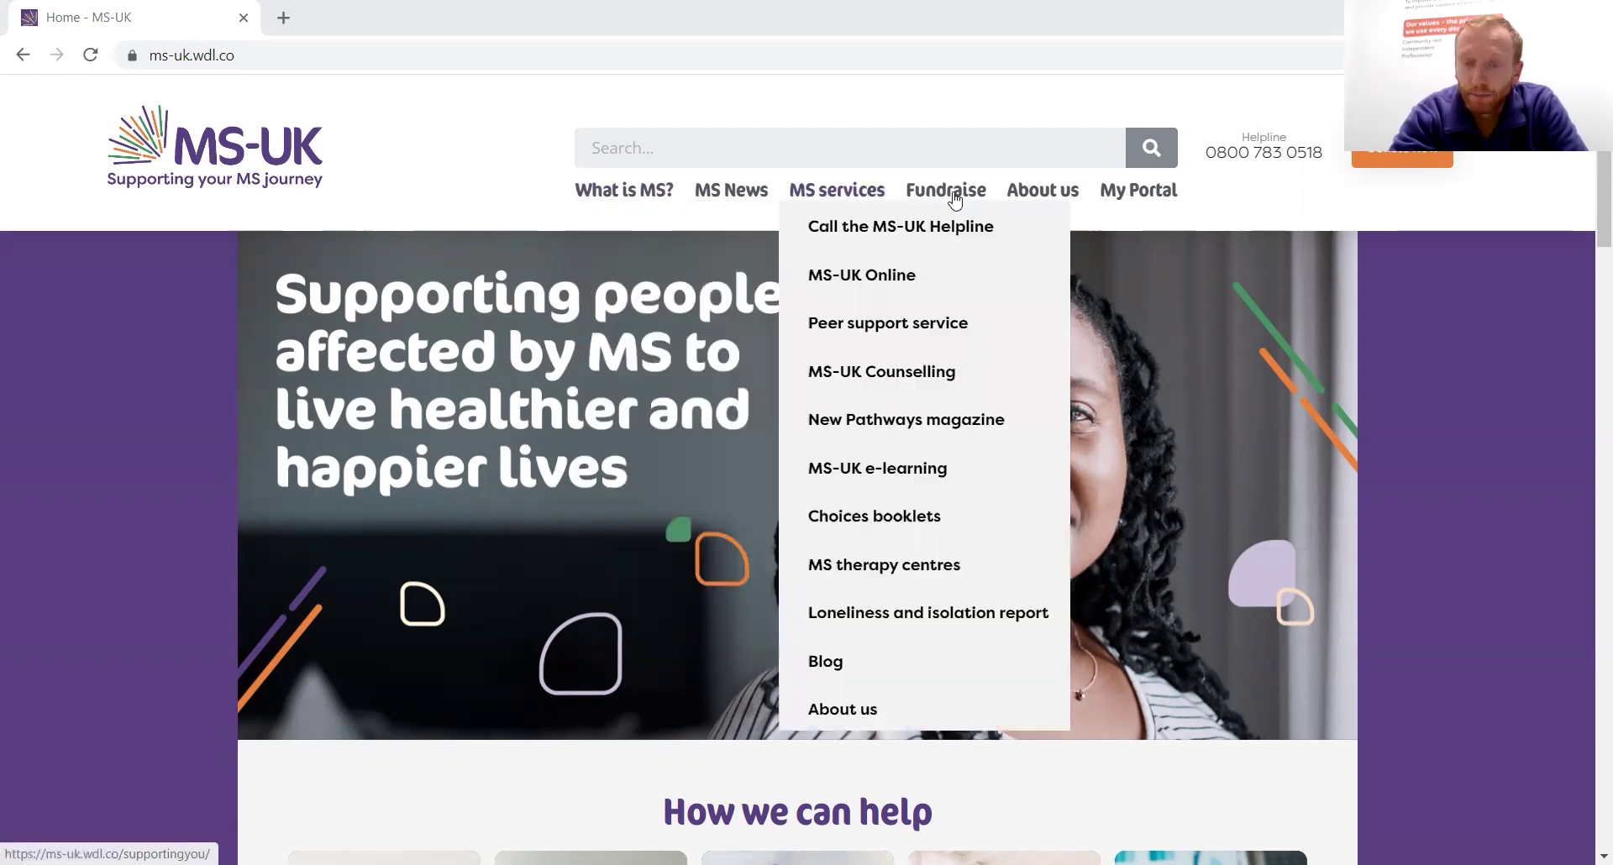
# Open the MS-UK portal login page from My Portal in the top navigation
pyautogui.moveTo(1030, 199)
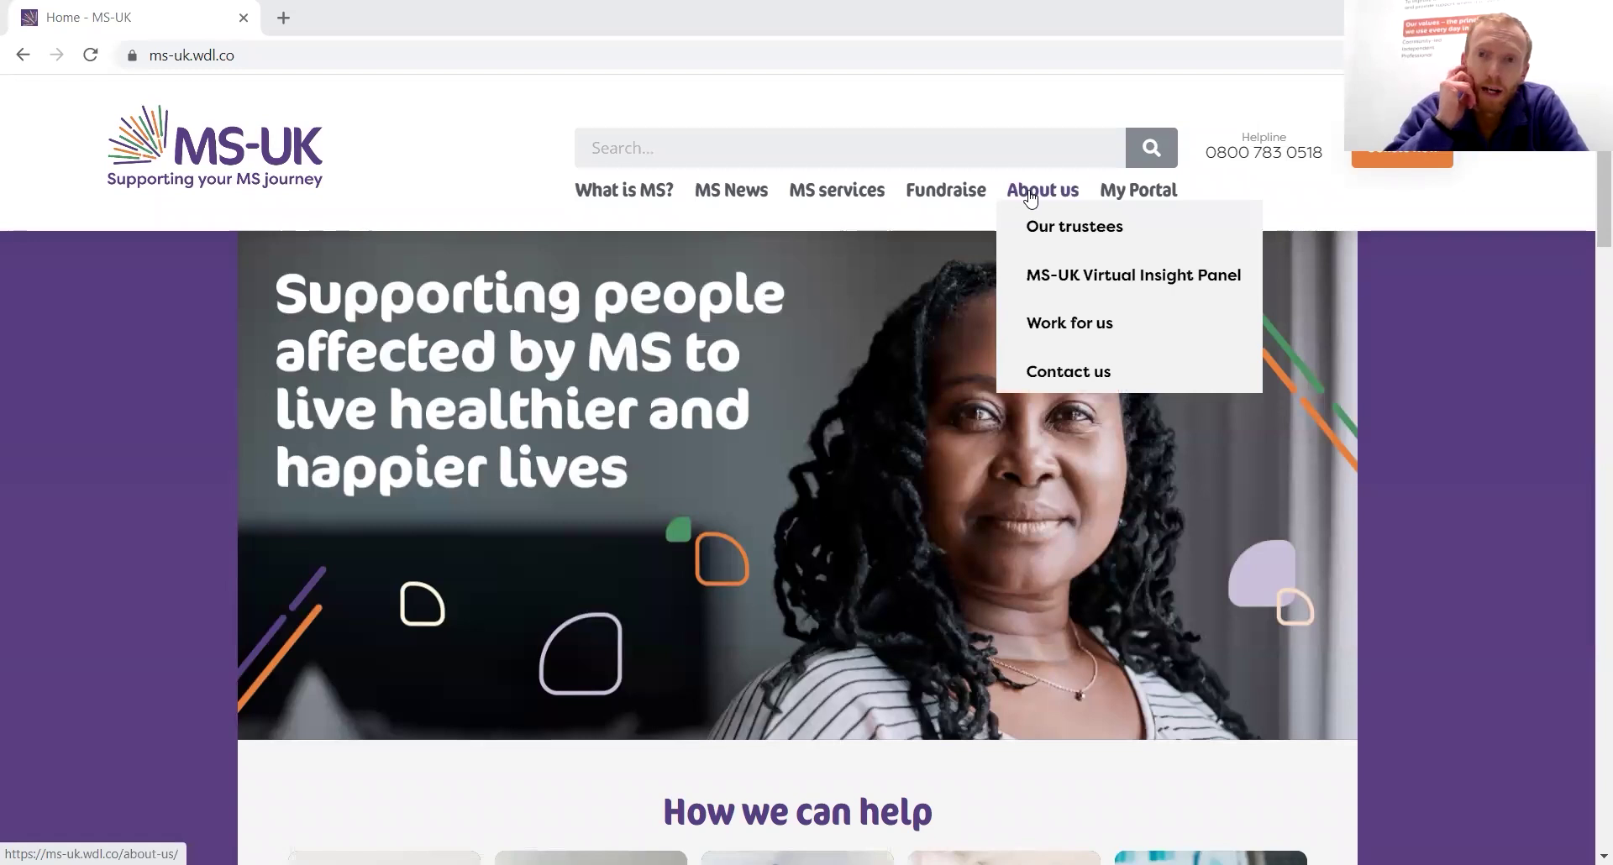
pyautogui.click(1130, 198)
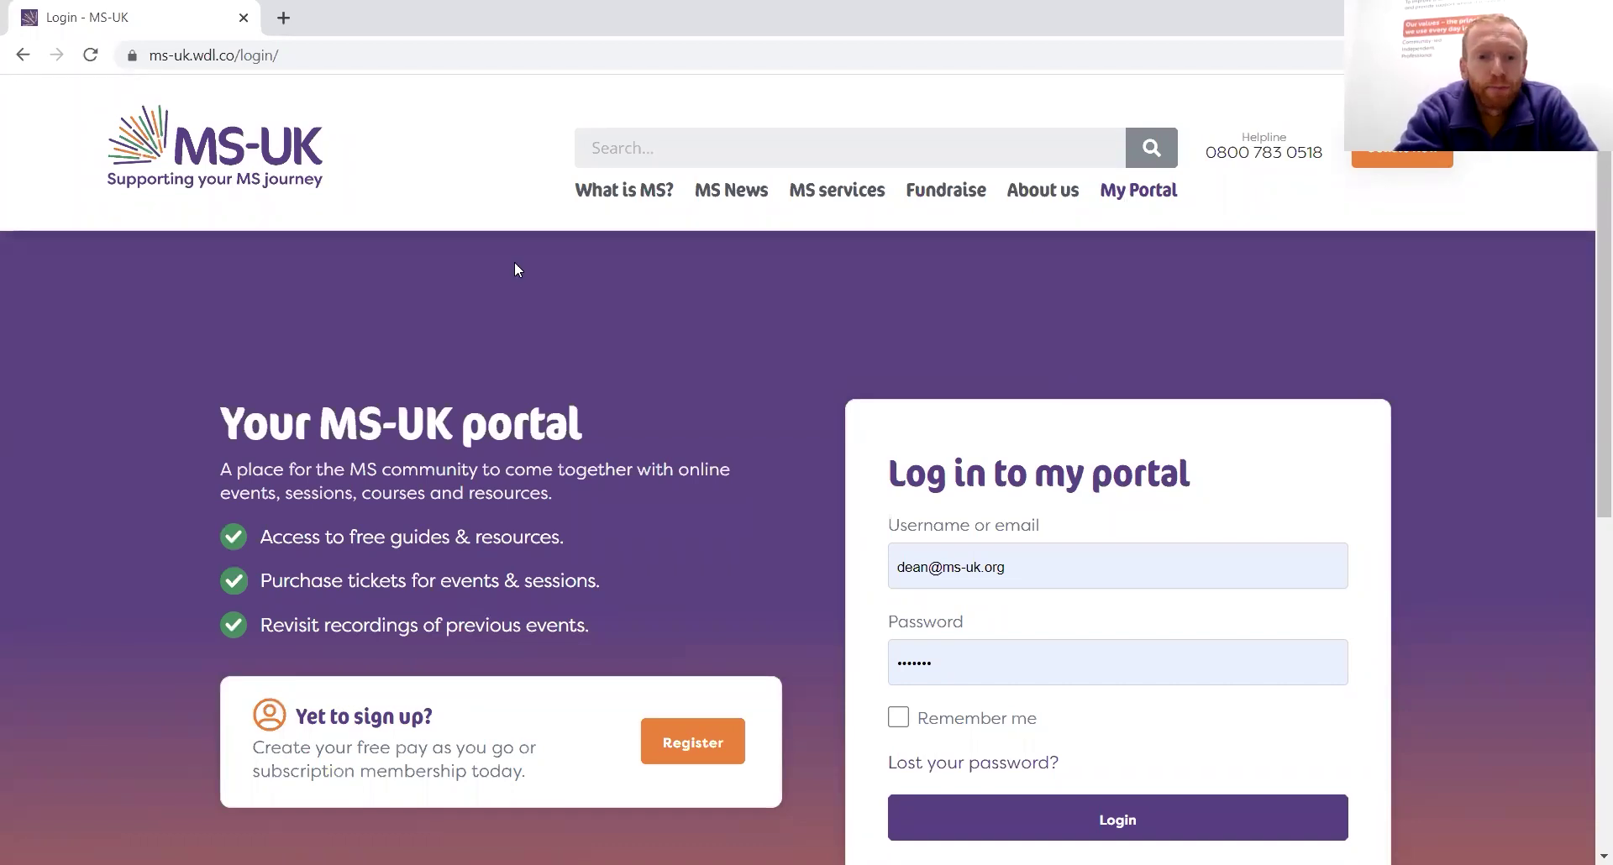
pyautogui.scroll(-1, 872, 299)
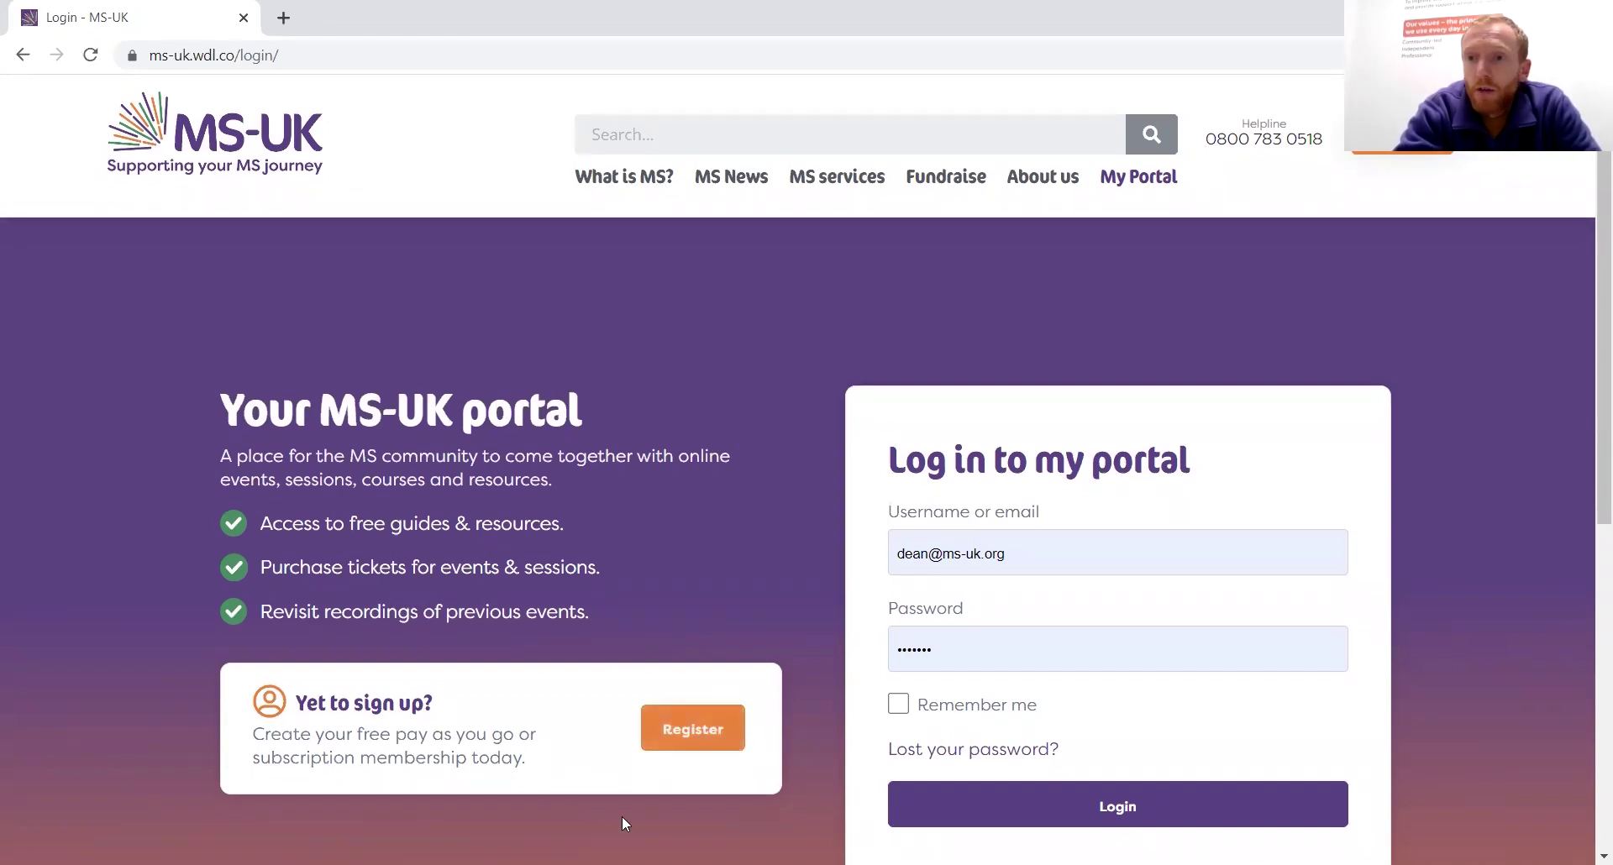
# Open Register New Account and scroll down to the next-of-kin, consent and health screening sections
pyautogui.click(728, 736)
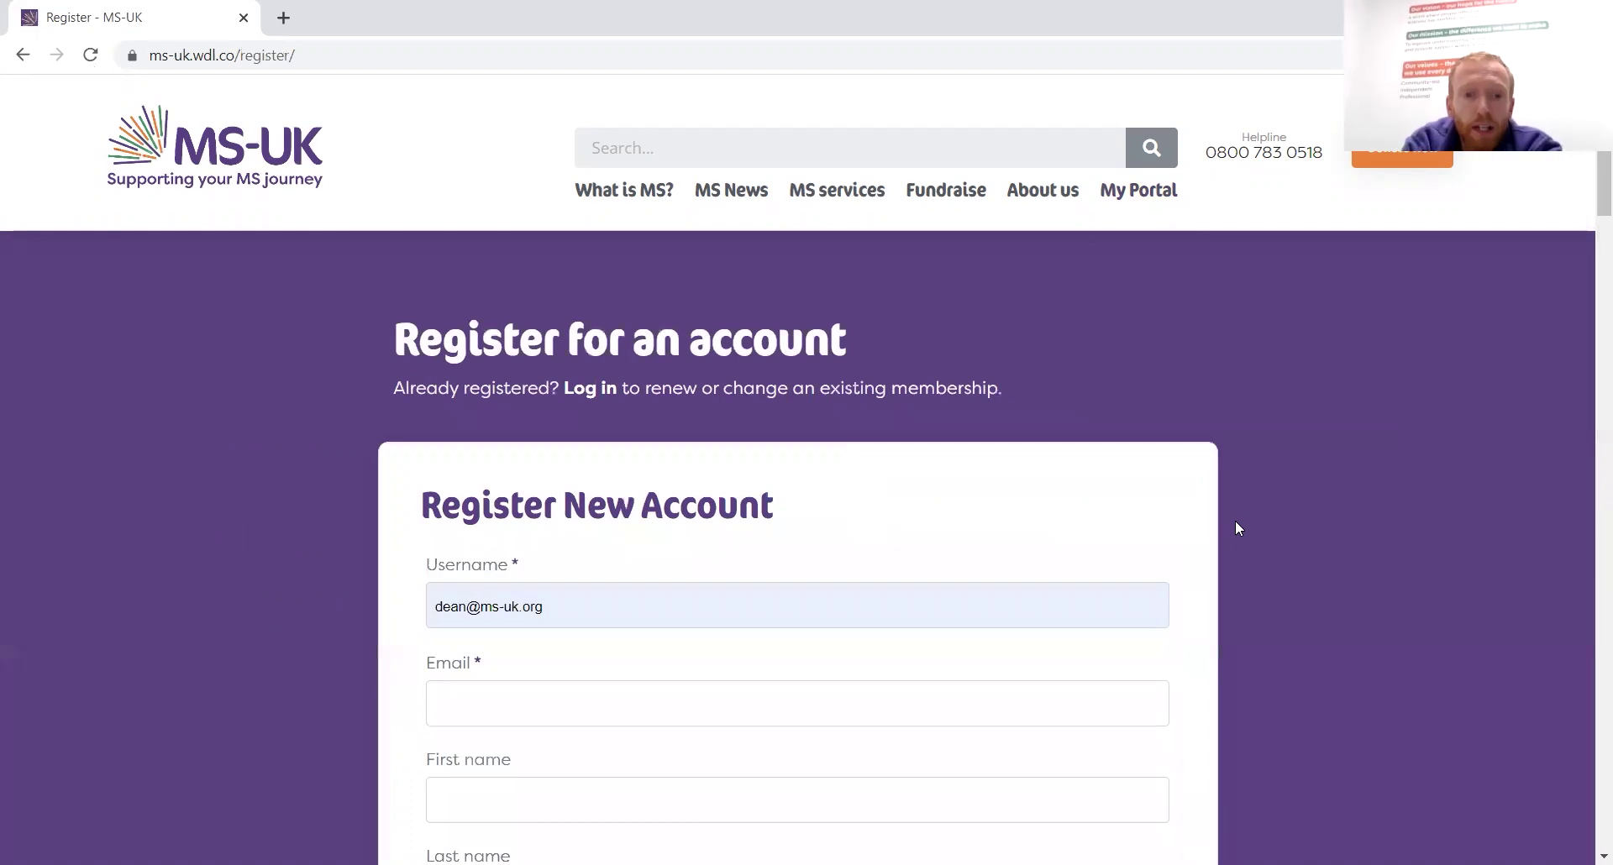
pyautogui.scroll(-2, 1235, 522)
pyautogui.scroll(-1, 1234, 522)
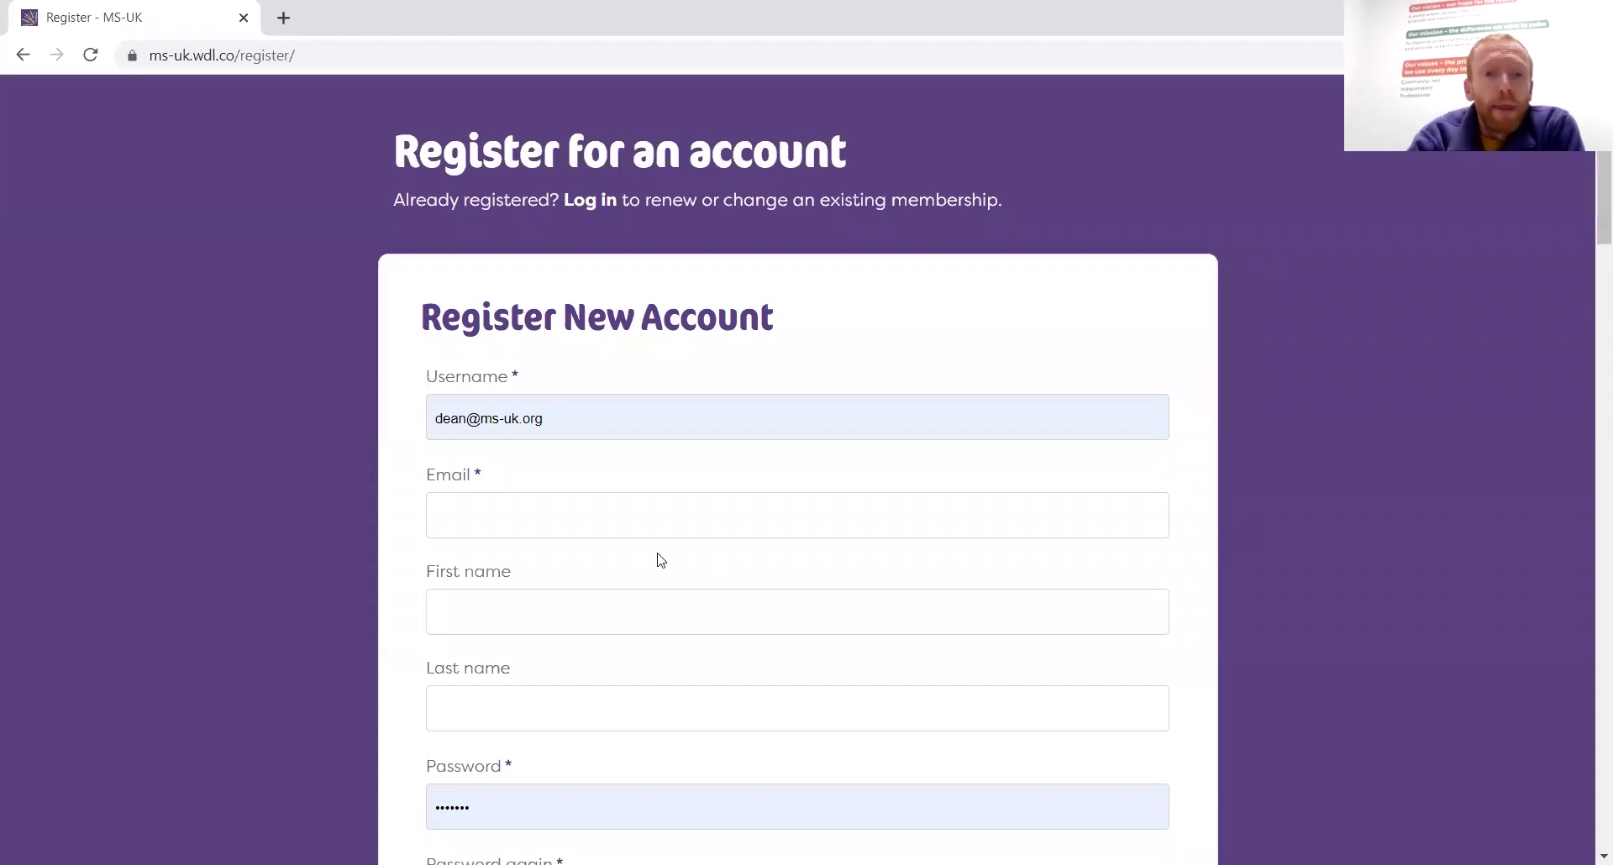
pyautogui.scroll(-5, 955, 589)
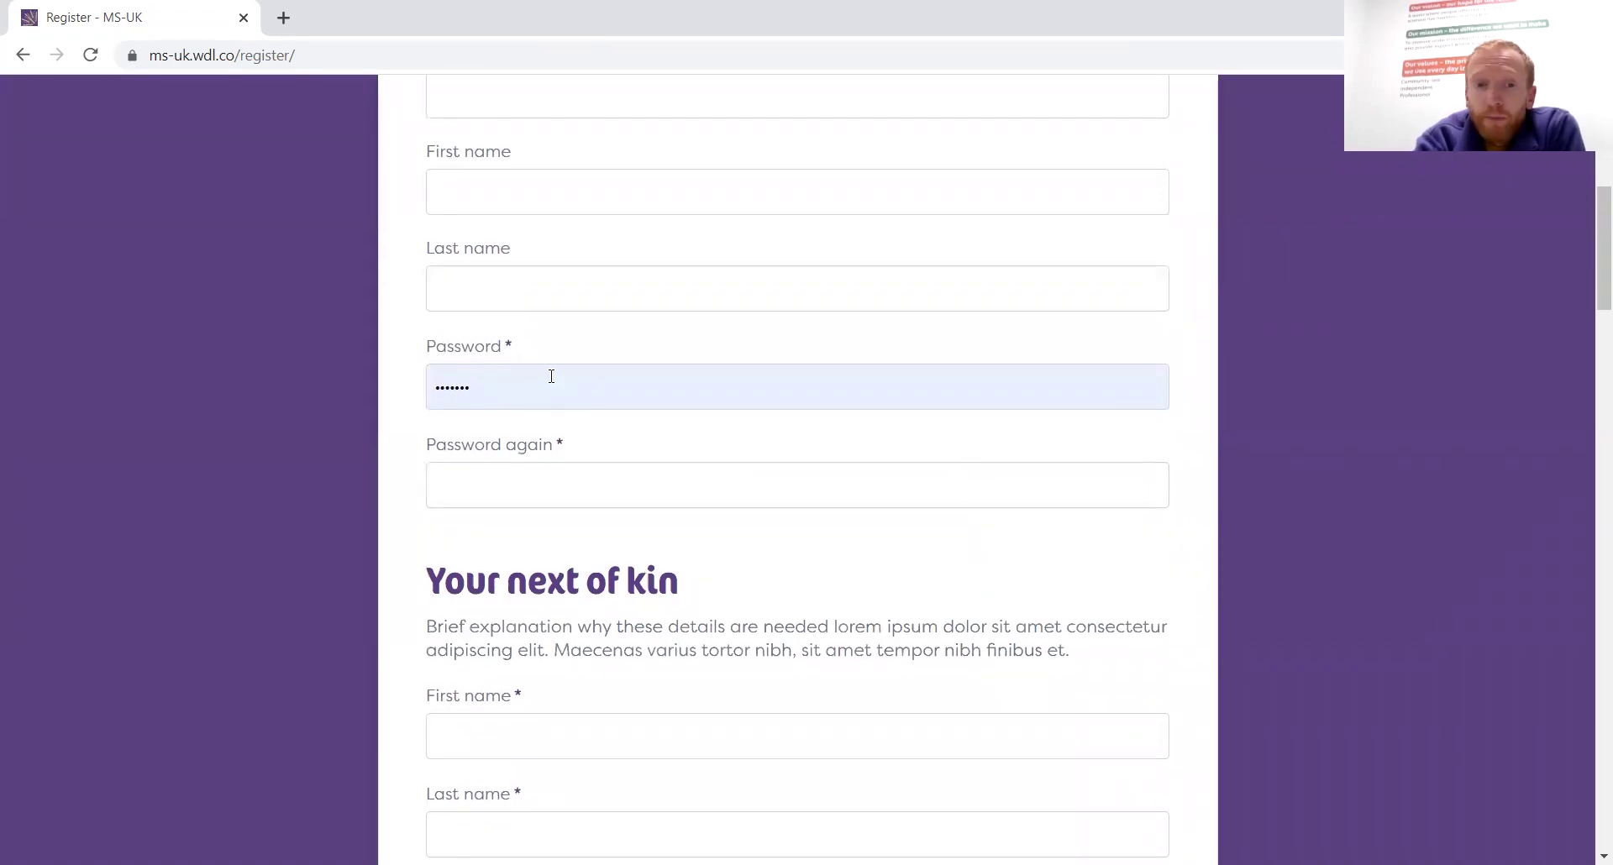
pyautogui.scroll(-2, 1028, 706)
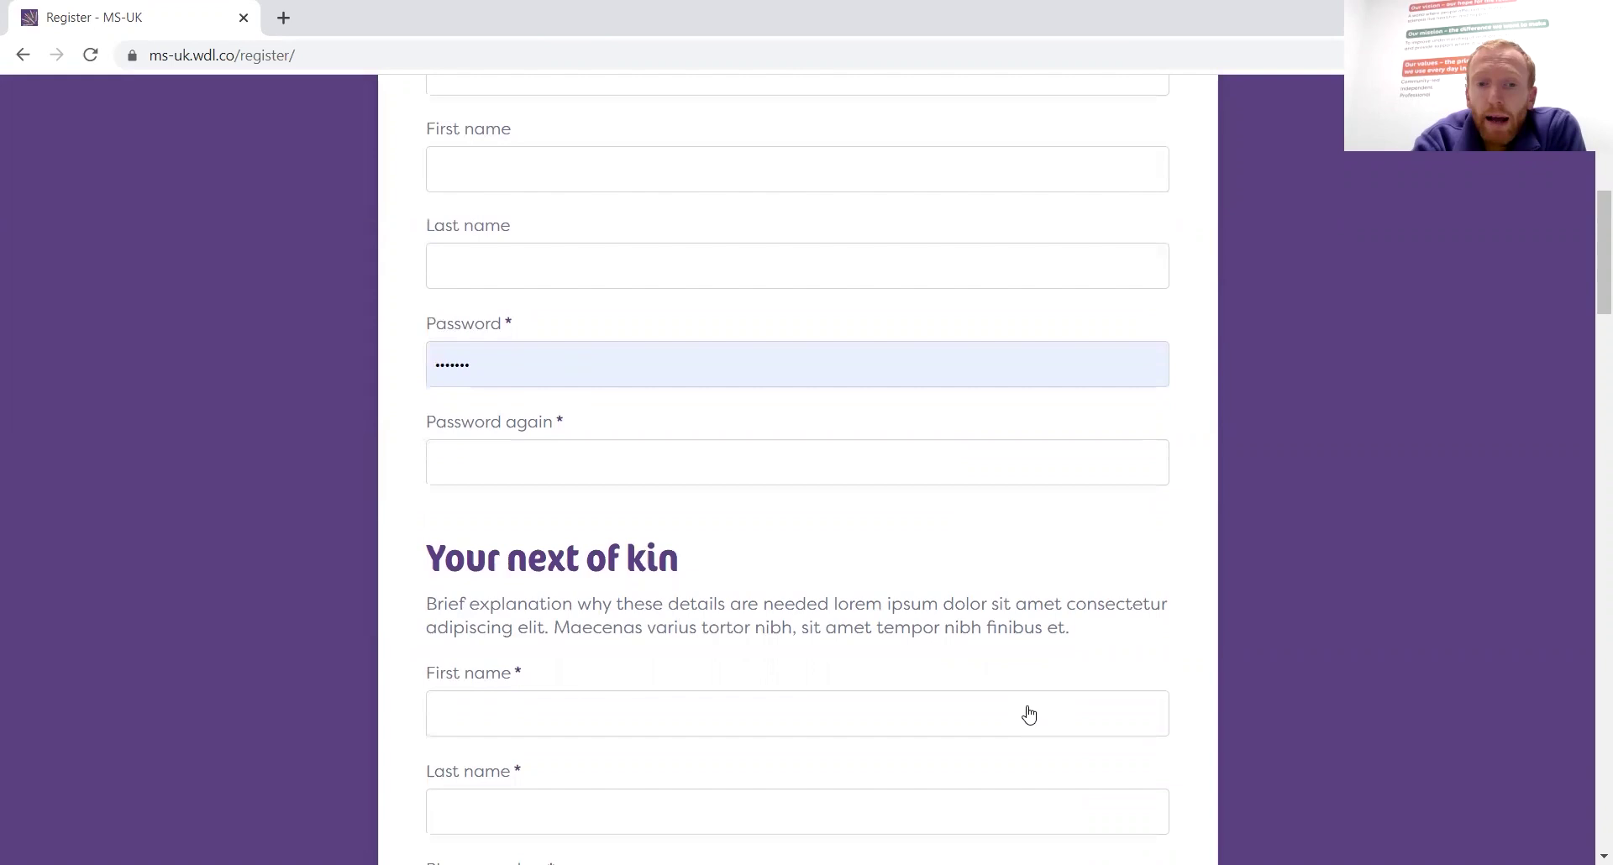
pyautogui.scroll(-3, 1028, 707)
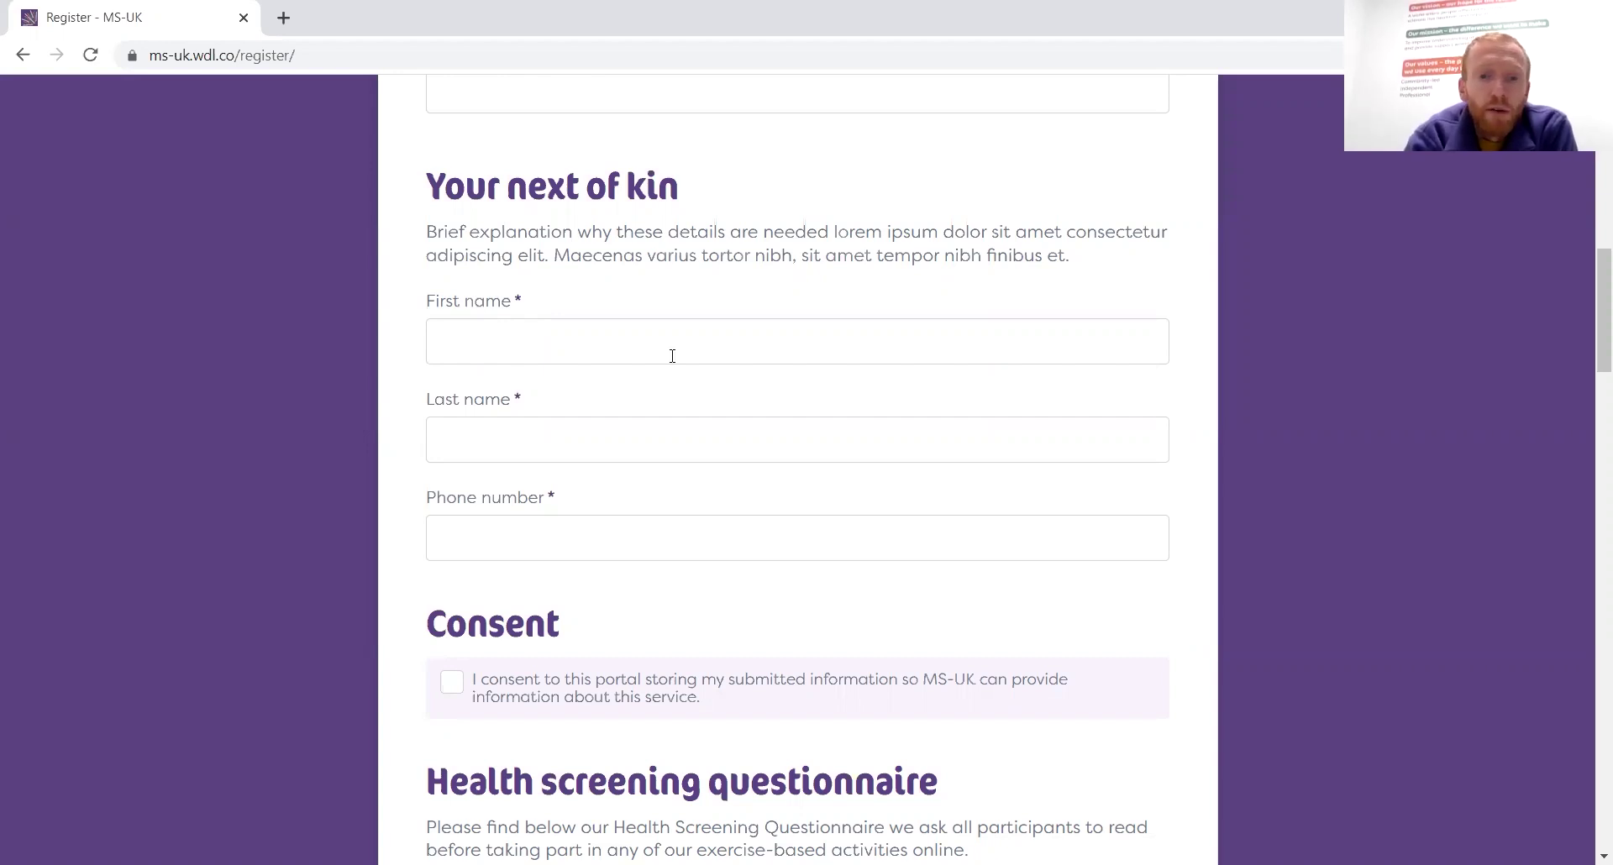
# Scroll to the health screening answers, tick 'NO', then switch to 'YES to one or more questions'
pyautogui.scroll(-2, 1258, 576)
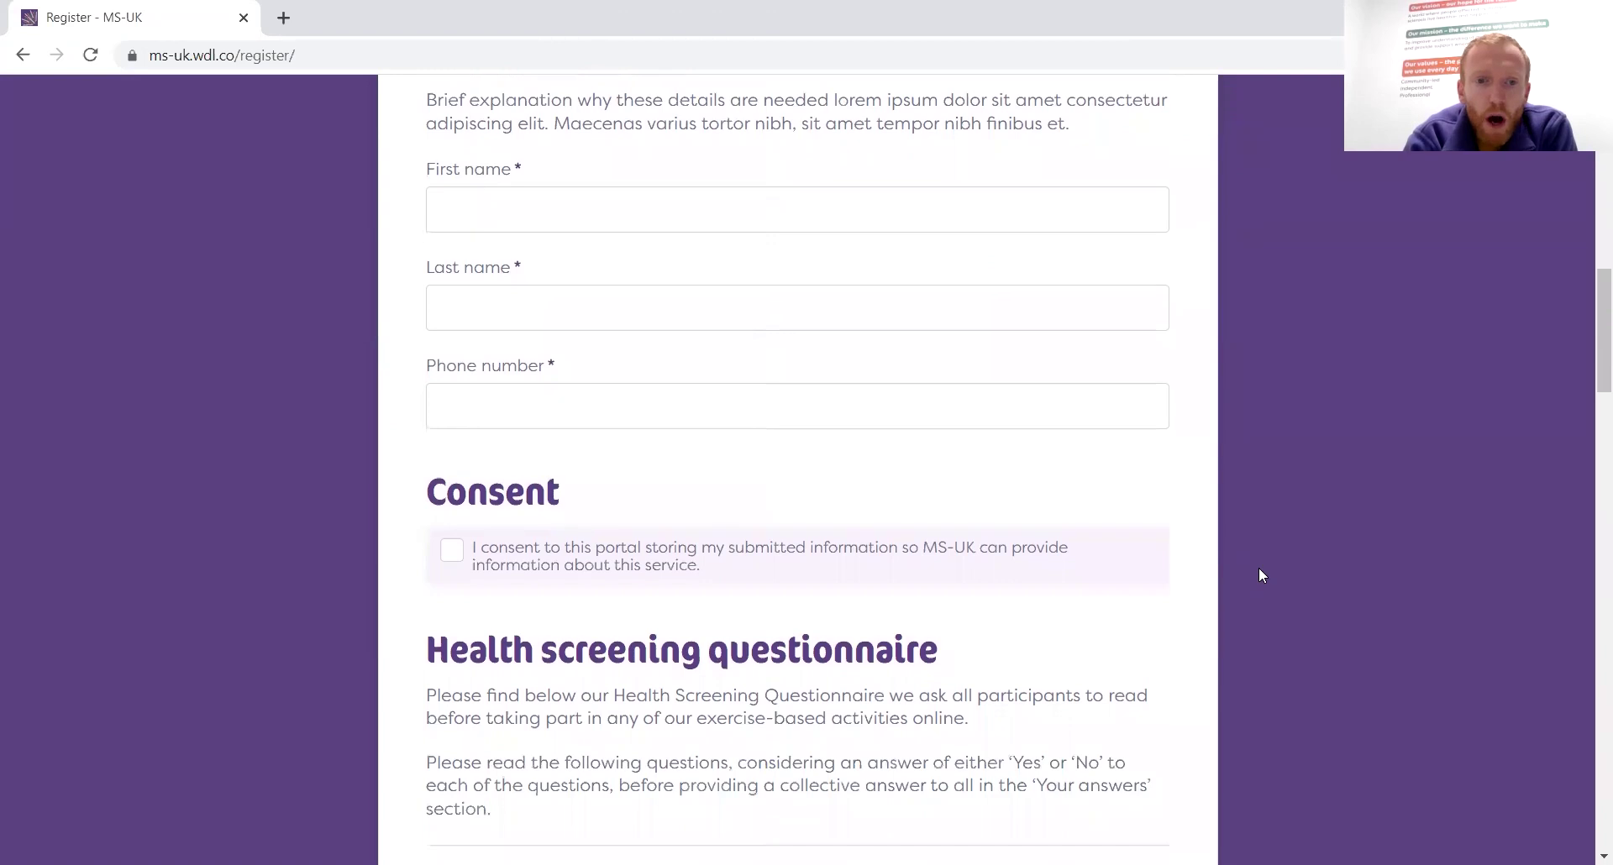
pyautogui.scroll(-2, 1258, 575)
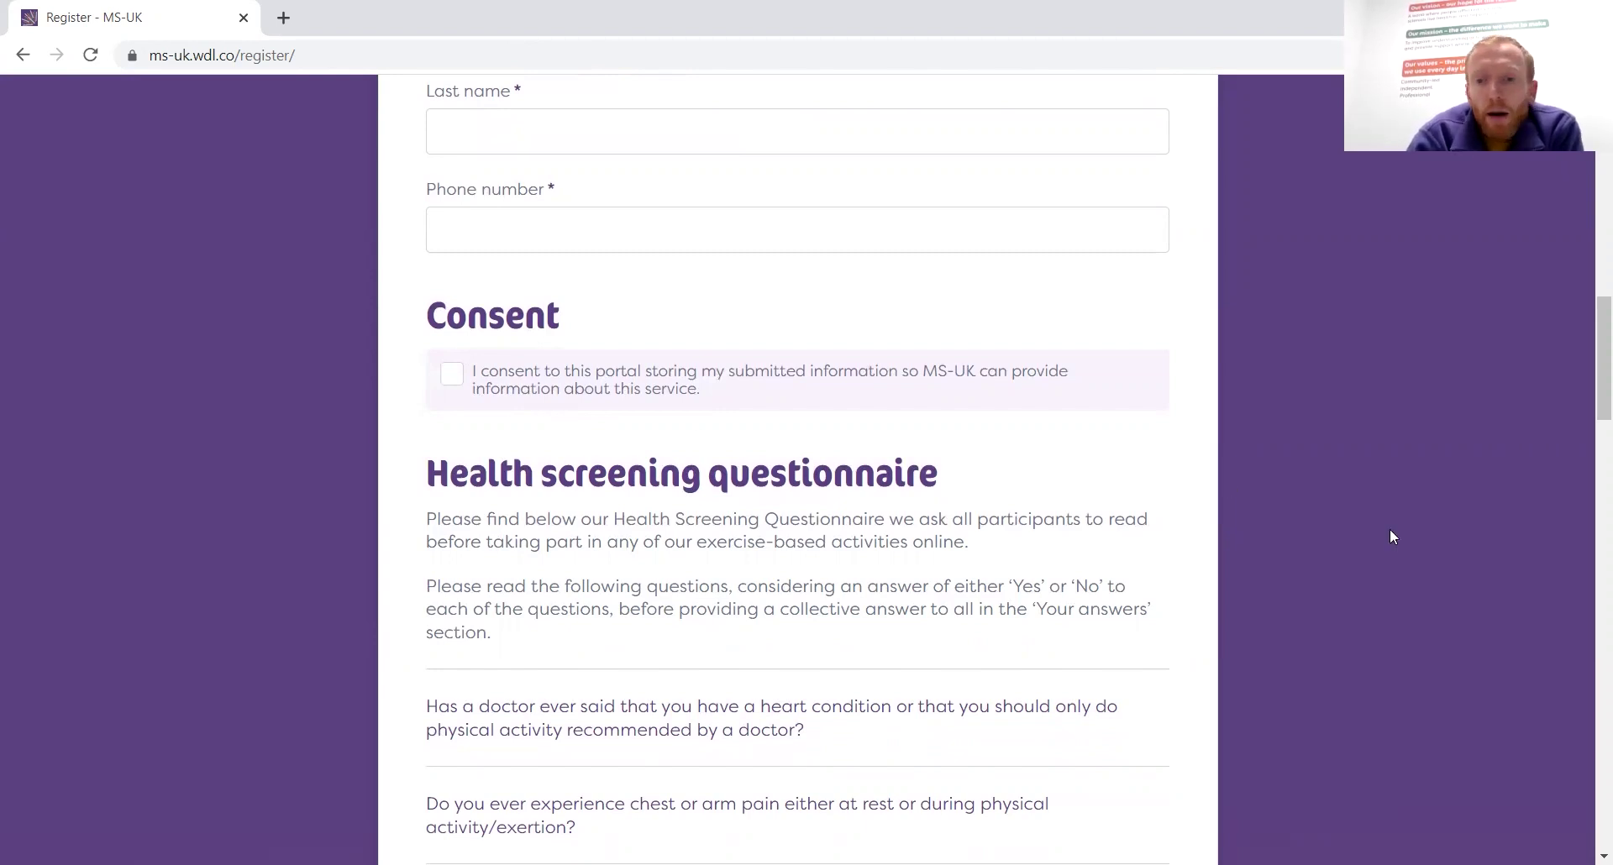
pyautogui.scroll(-1, 1229, 577)
pyautogui.scroll(-1, 1229, 577)
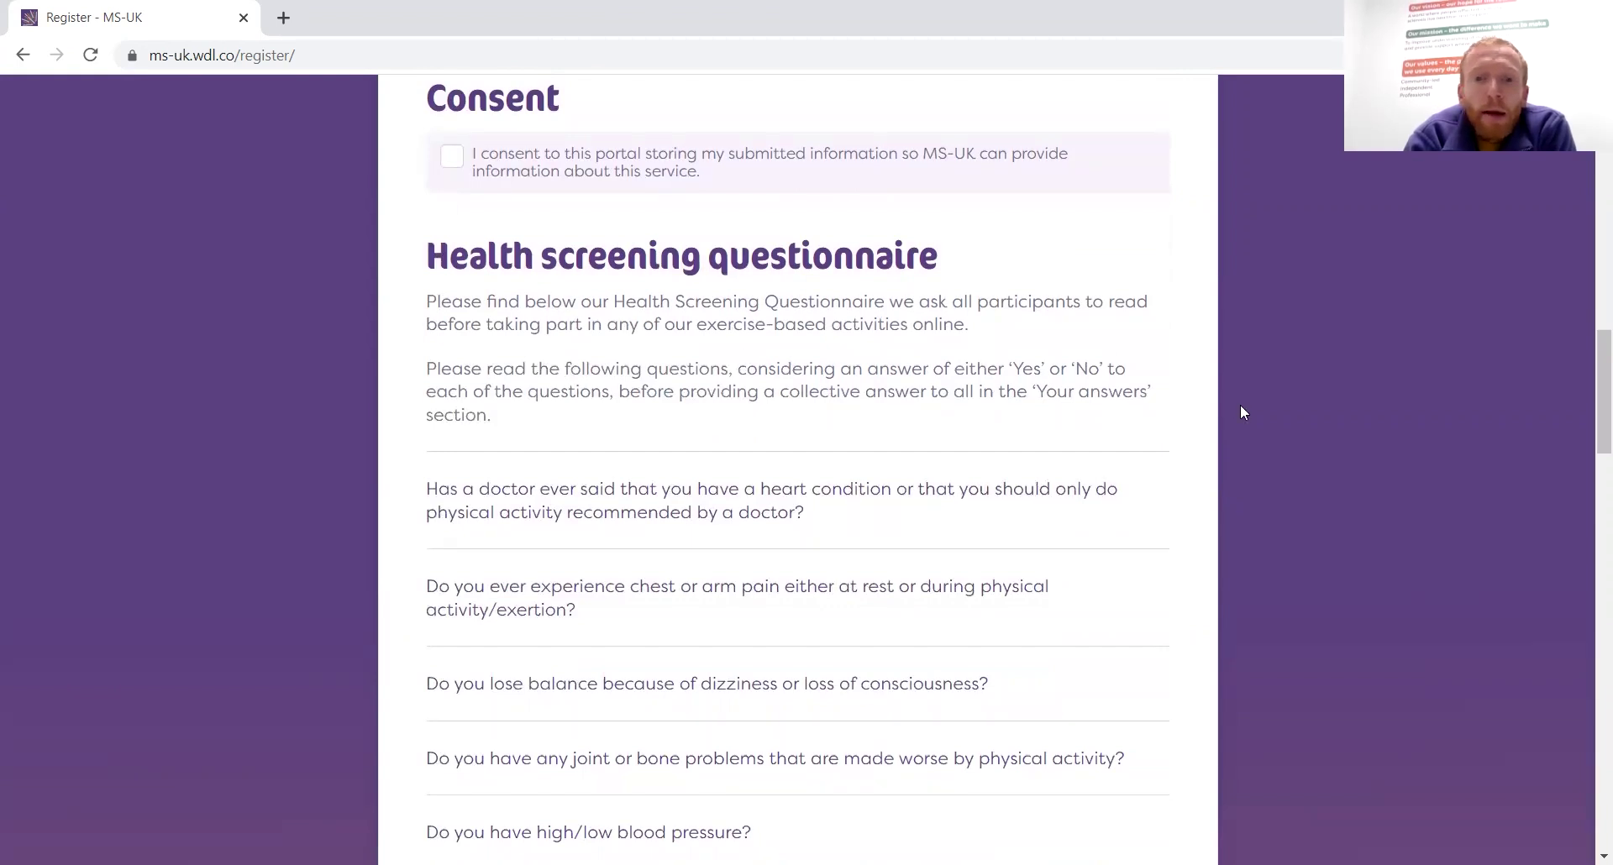
pyautogui.scroll(-5, 1242, 412)
pyautogui.scroll(-2, 1241, 412)
pyautogui.scroll(4, 1241, 411)
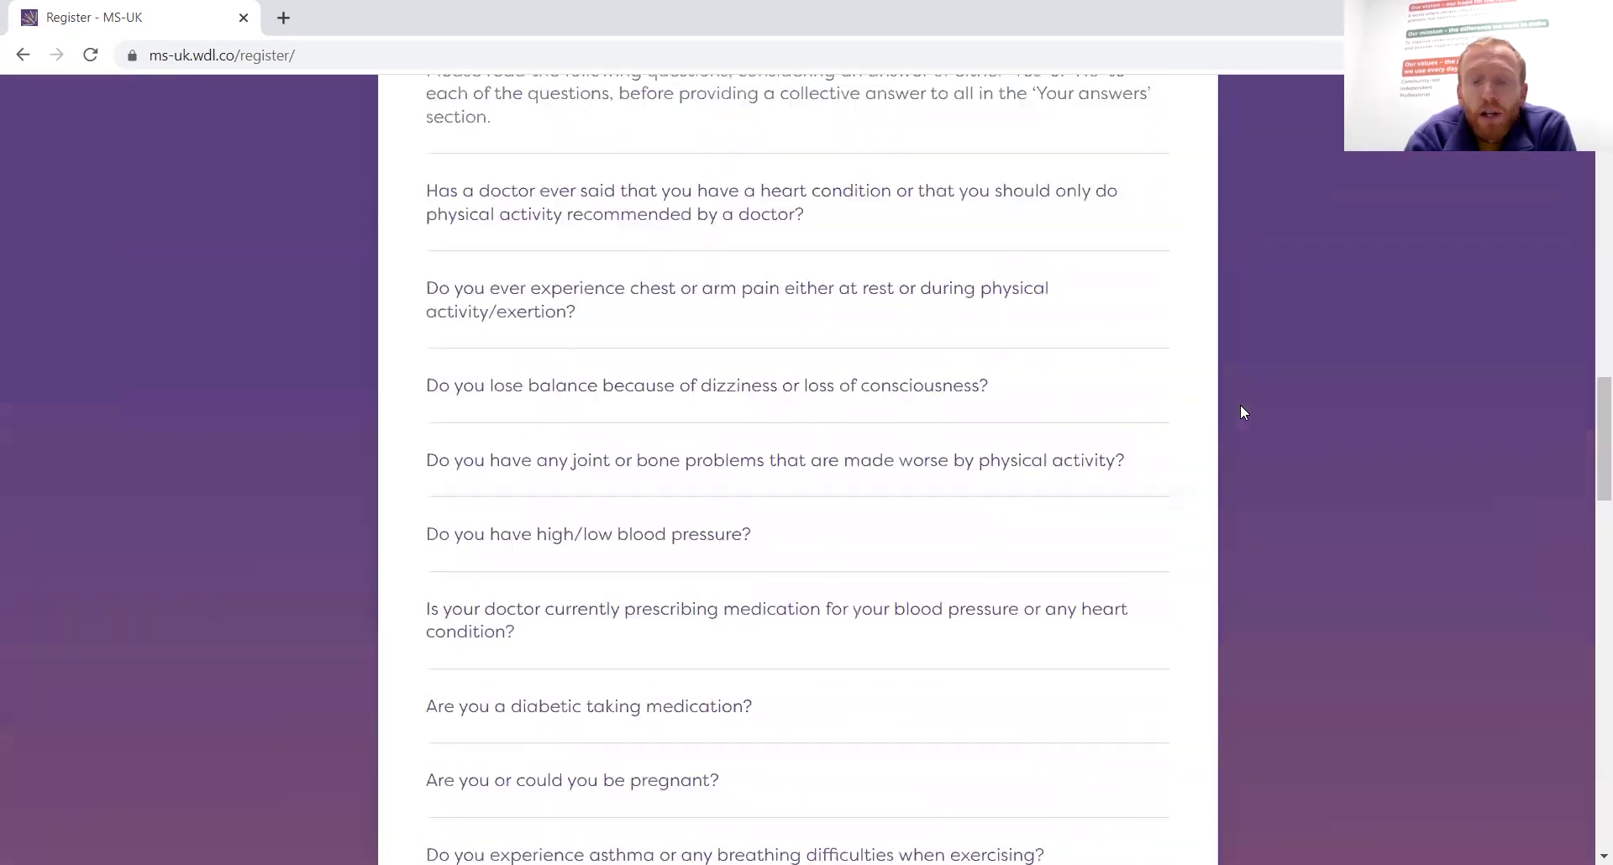
pyautogui.scroll(3, 1241, 412)
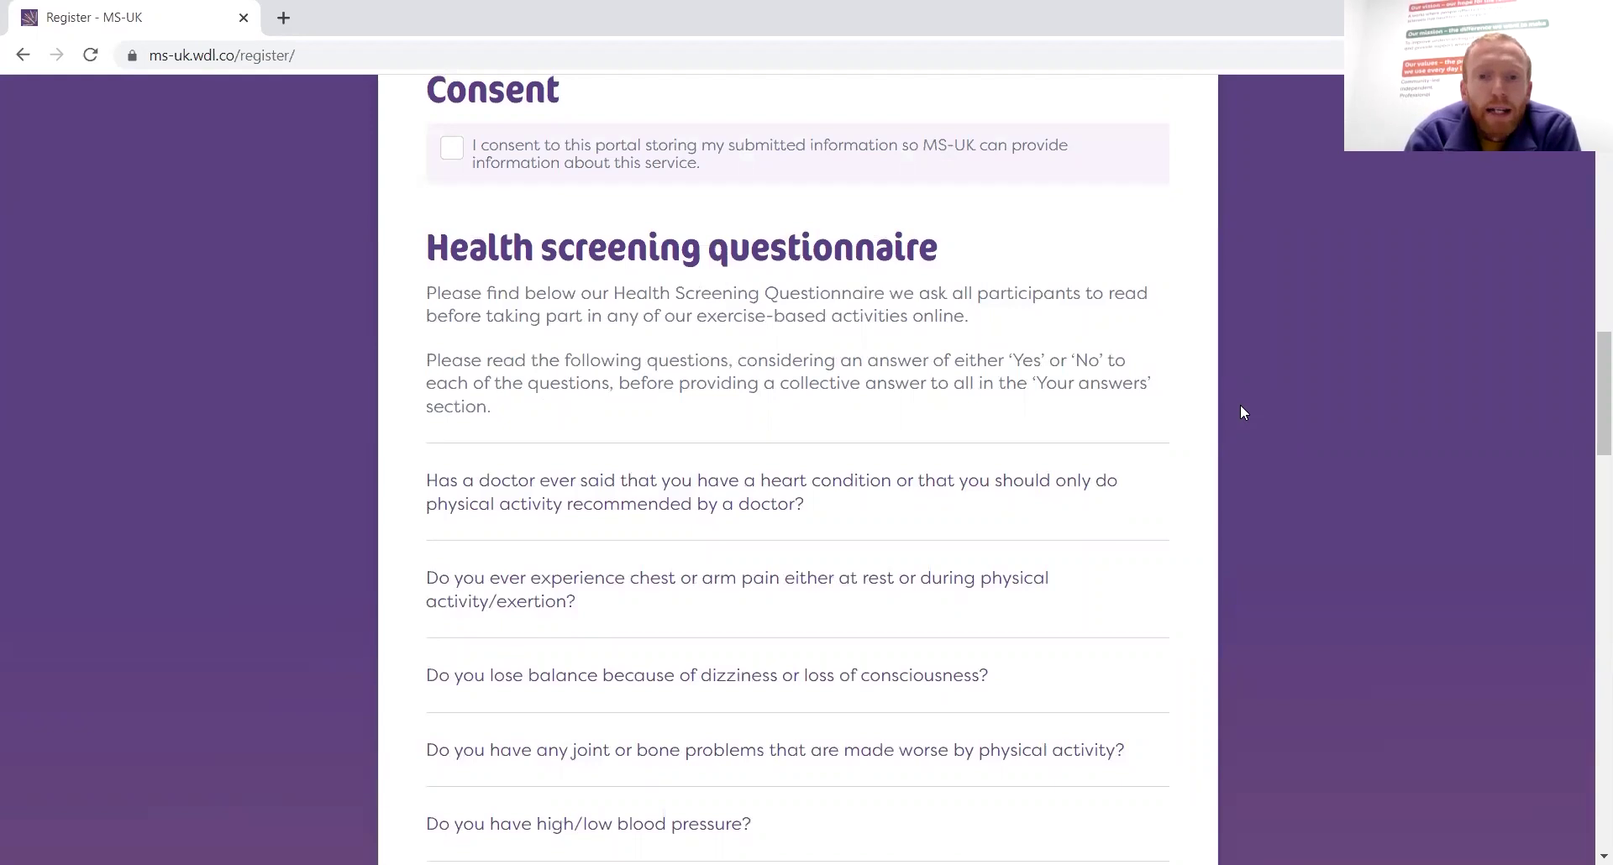
pyautogui.scroll(-2, 1240, 405)
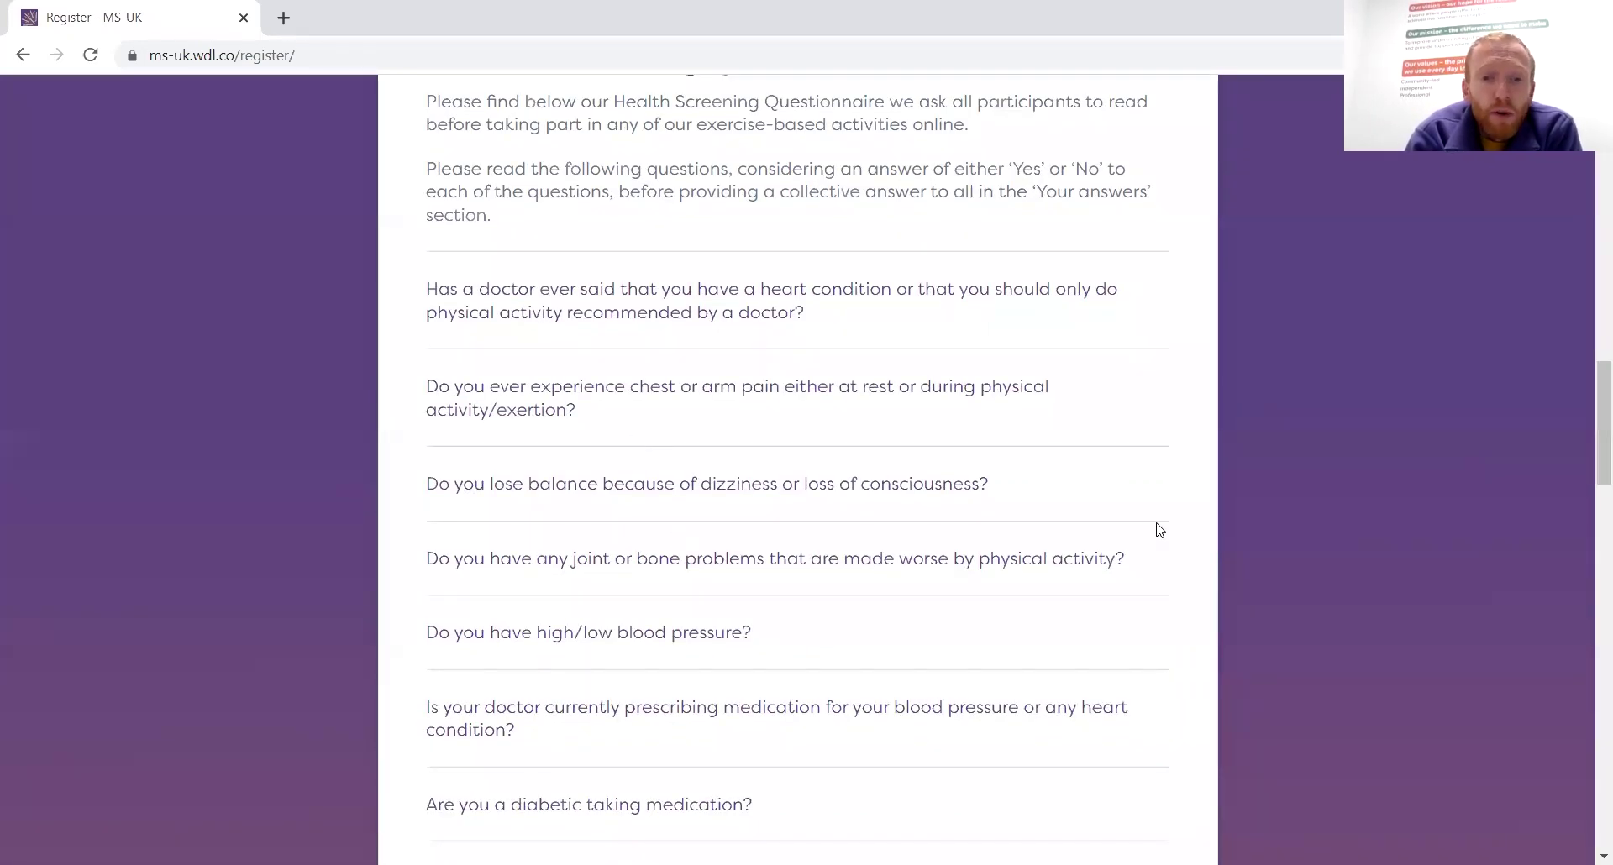
pyautogui.scroll(-7, 1158, 529)
pyautogui.scroll(-3, 1159, 529)
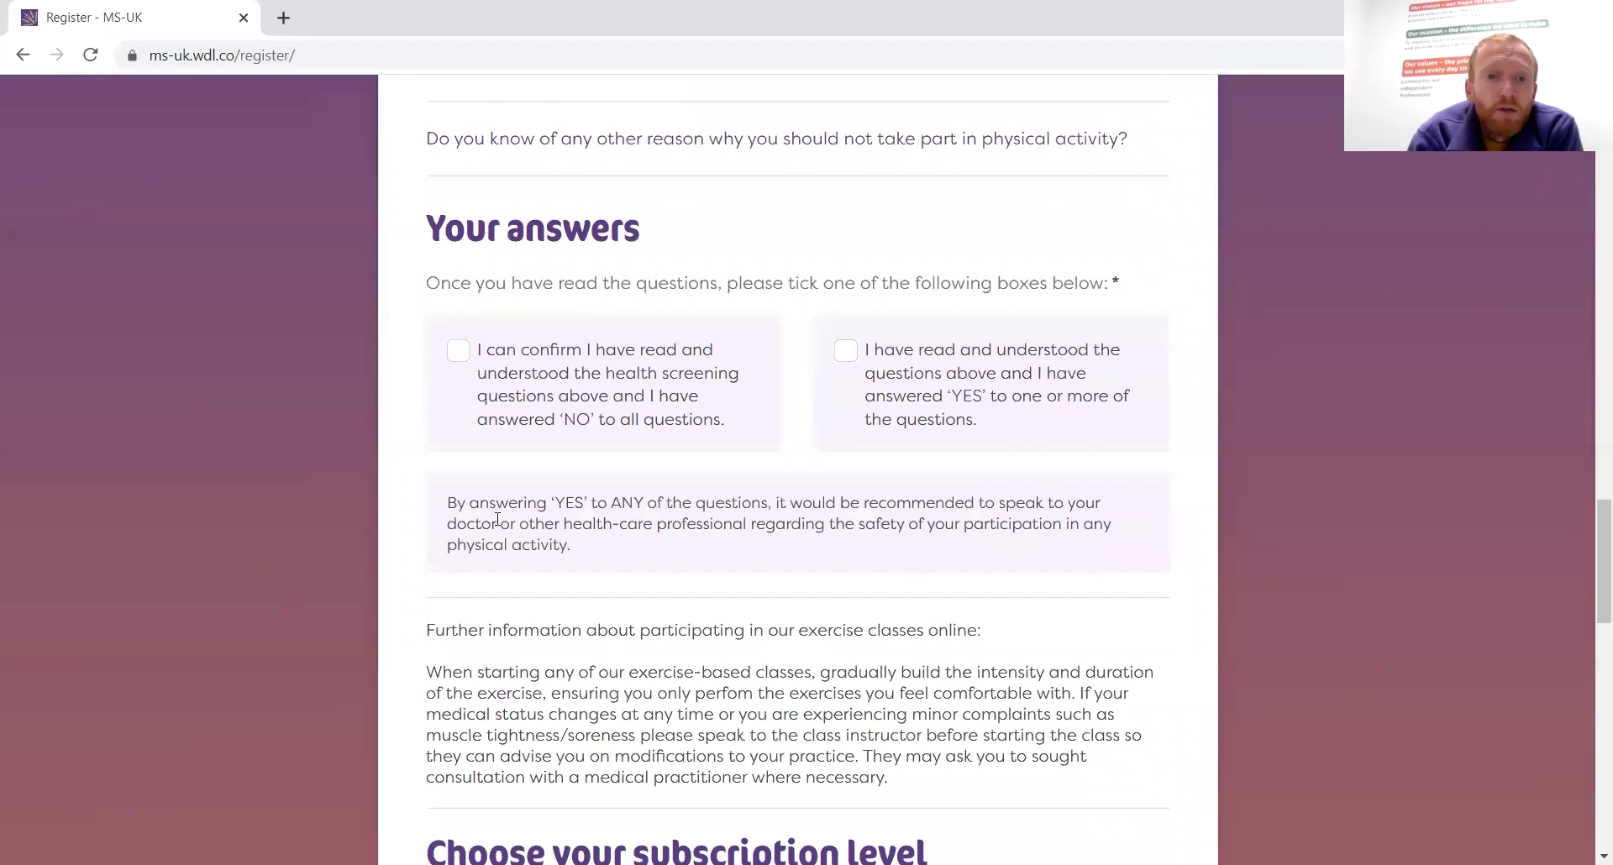
pyautogui.click(453, 353)
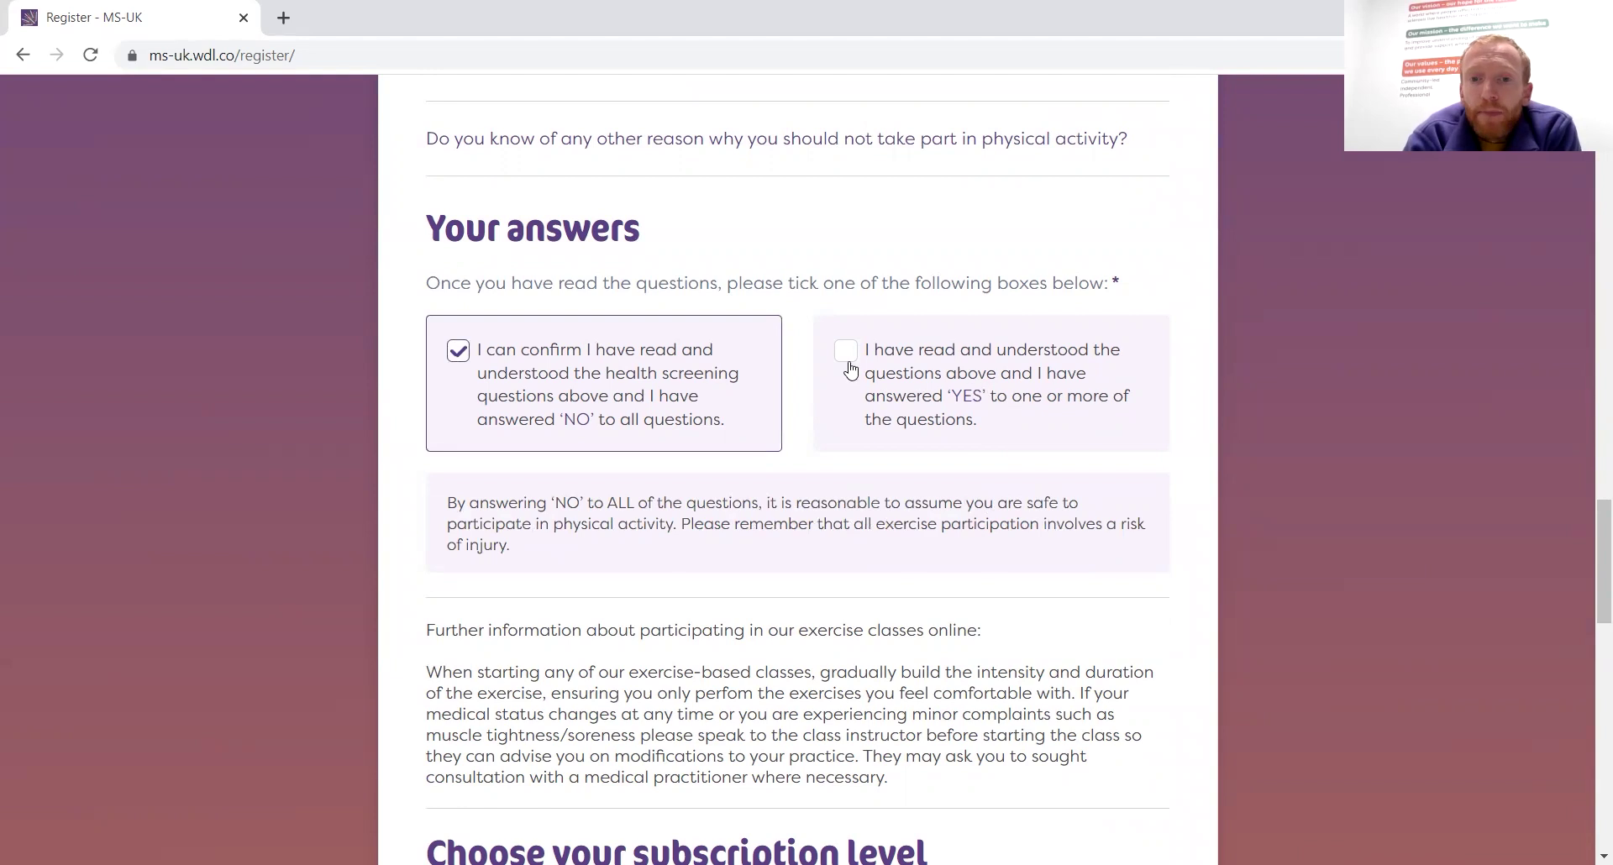
pyautogui.click(1089, 351)
pyautogui.scroll(9, 1089, 351)
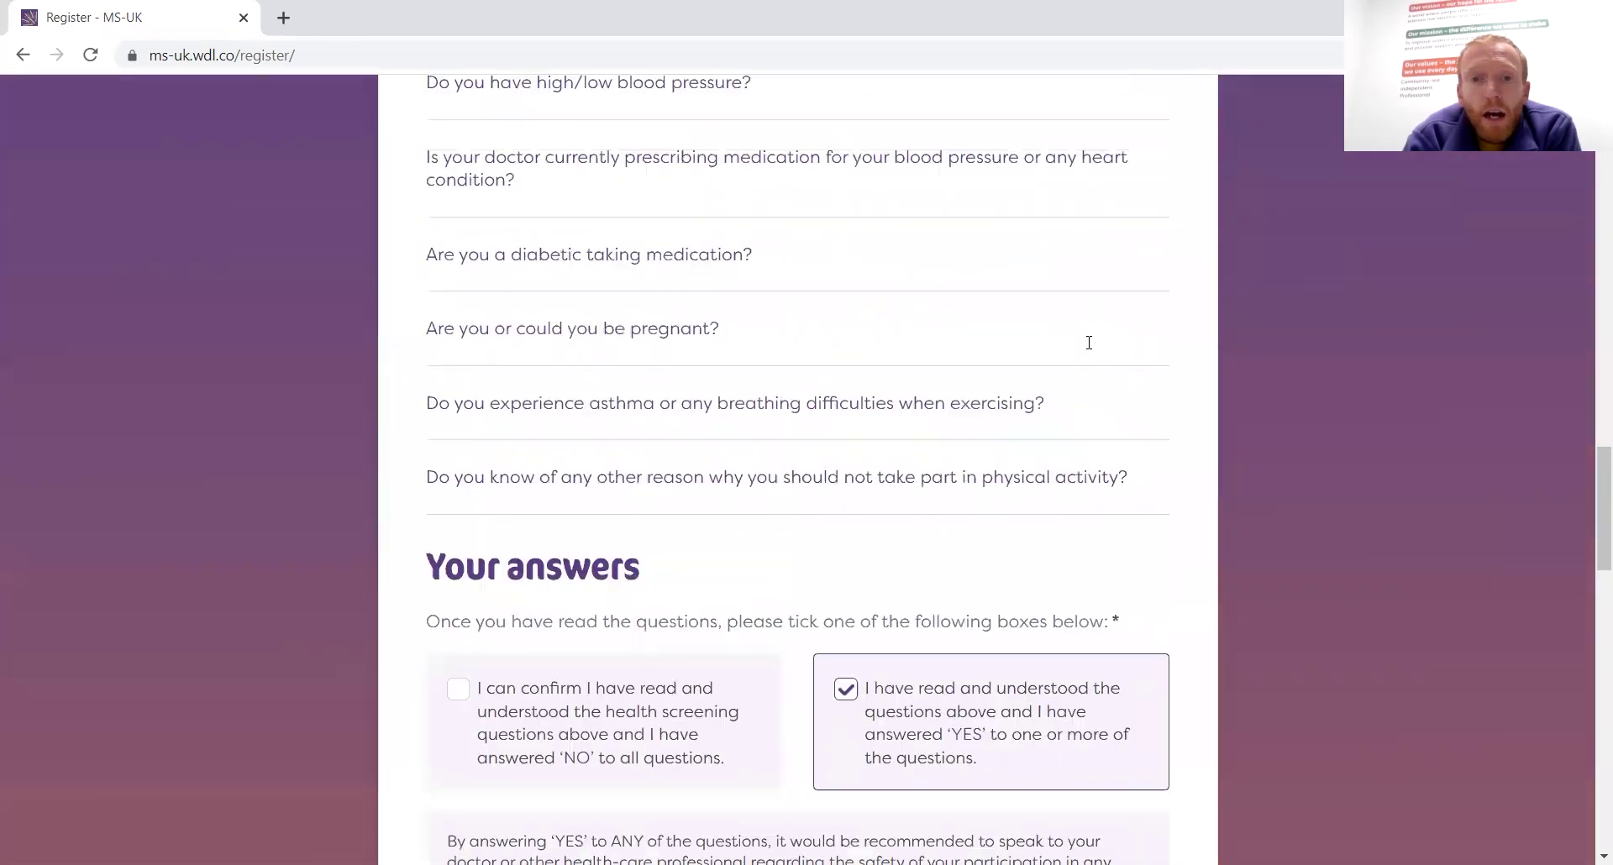
pyautogui.scroll(3, 1090, 351)
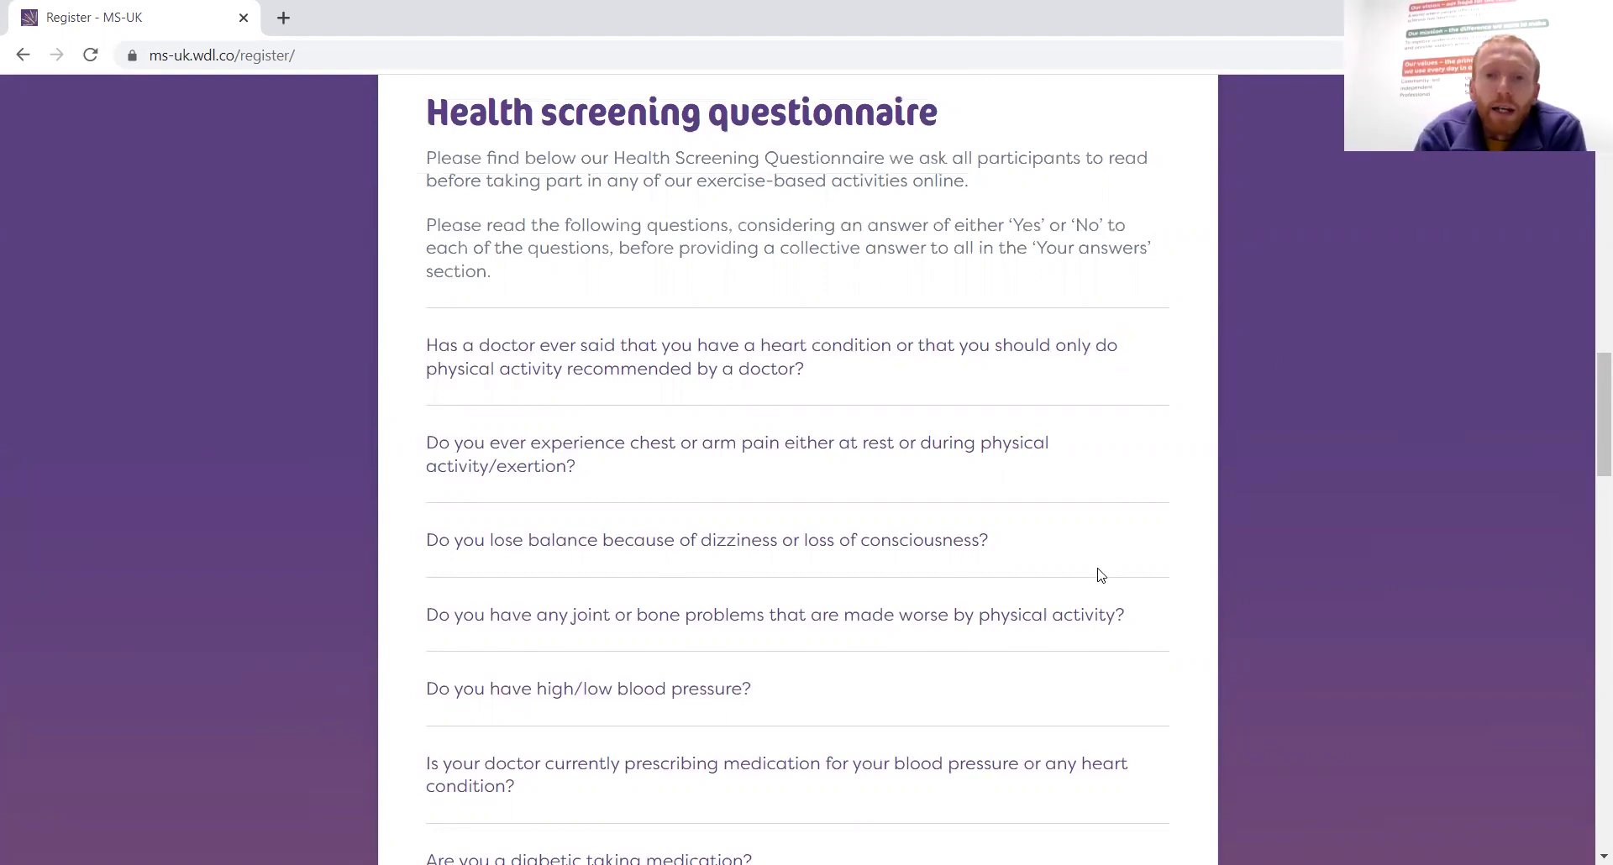
pyautogui.scroll(-2, 1088, 568)
pyautogui.scroll(-4, 1090, 571)
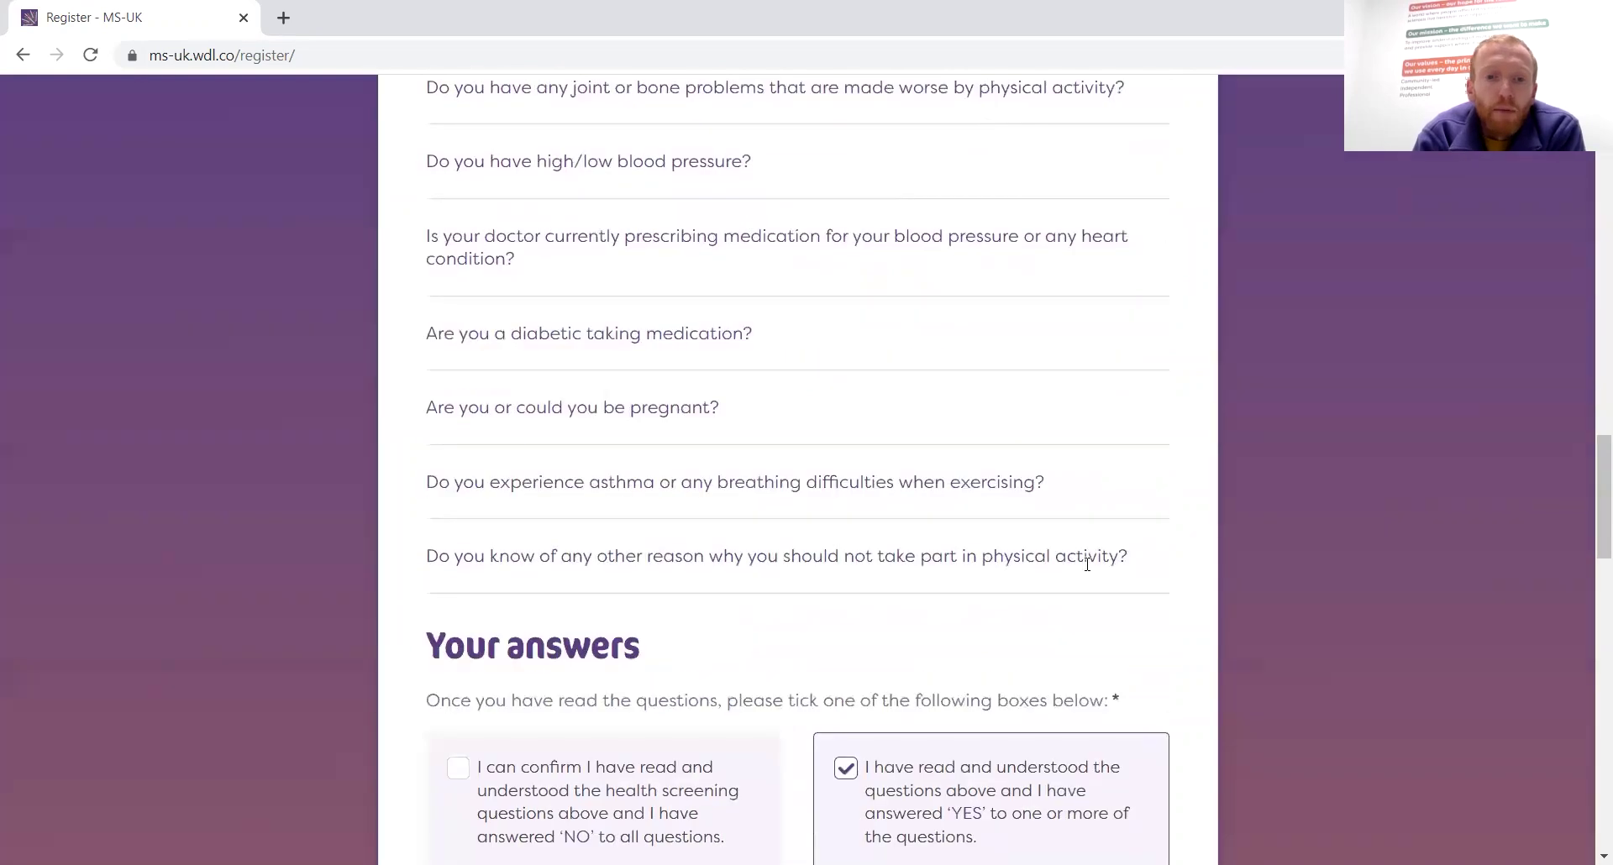
# Tick 'NO to all questions' for the health screening questionnaire
pyautogui.click(459, 769)
pyautogui.scroll(-8, 1038, 598)
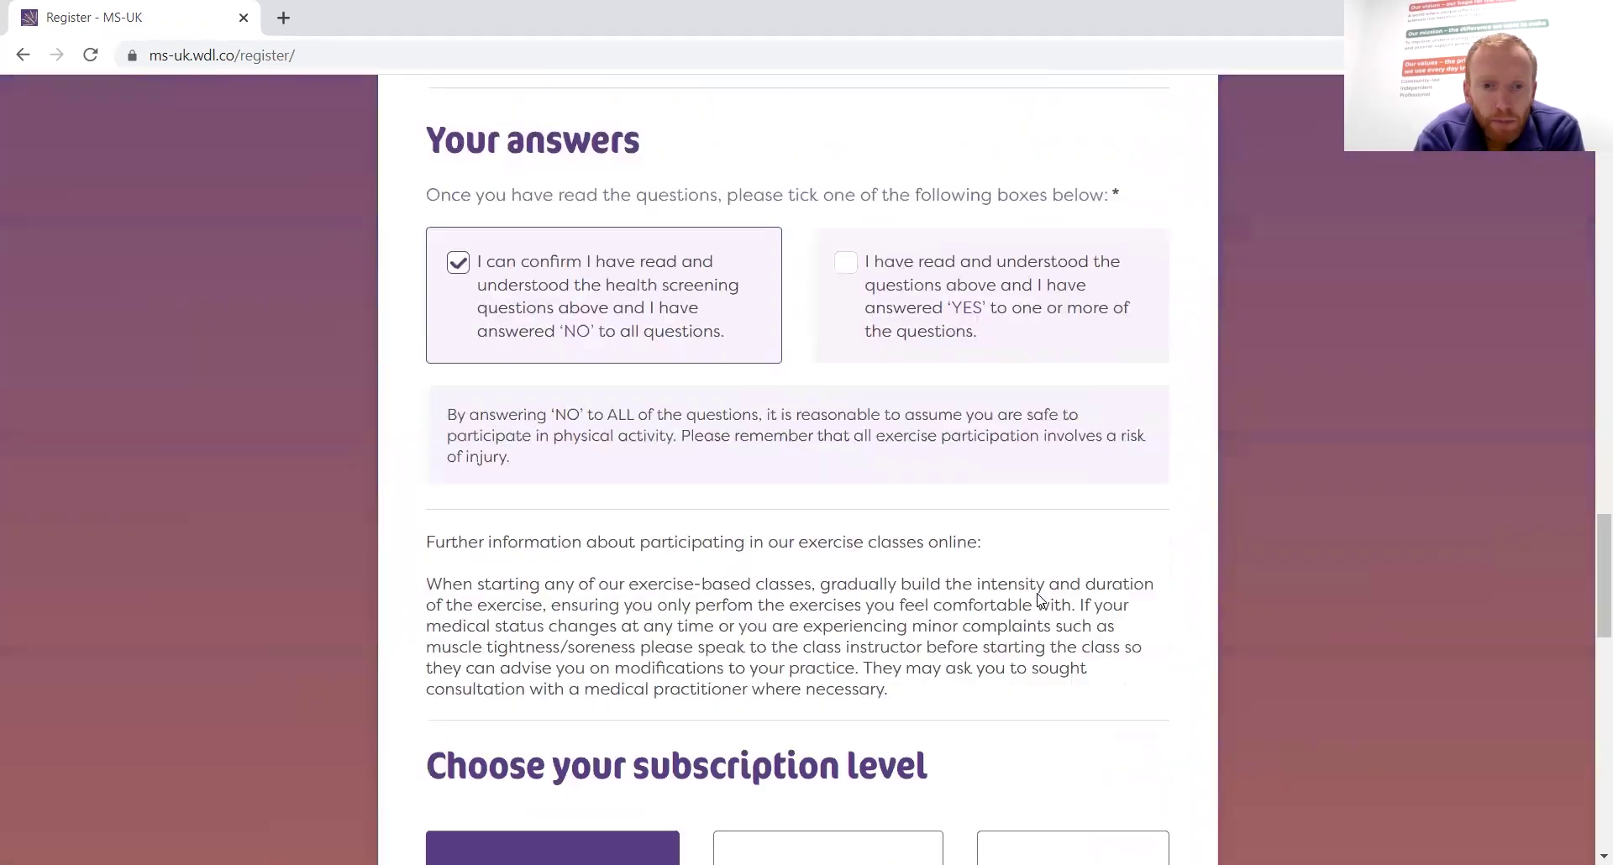
pyautogui.scroll(-3, 1039, 600)
pyautogui.scroll(-2, 1040, 600)
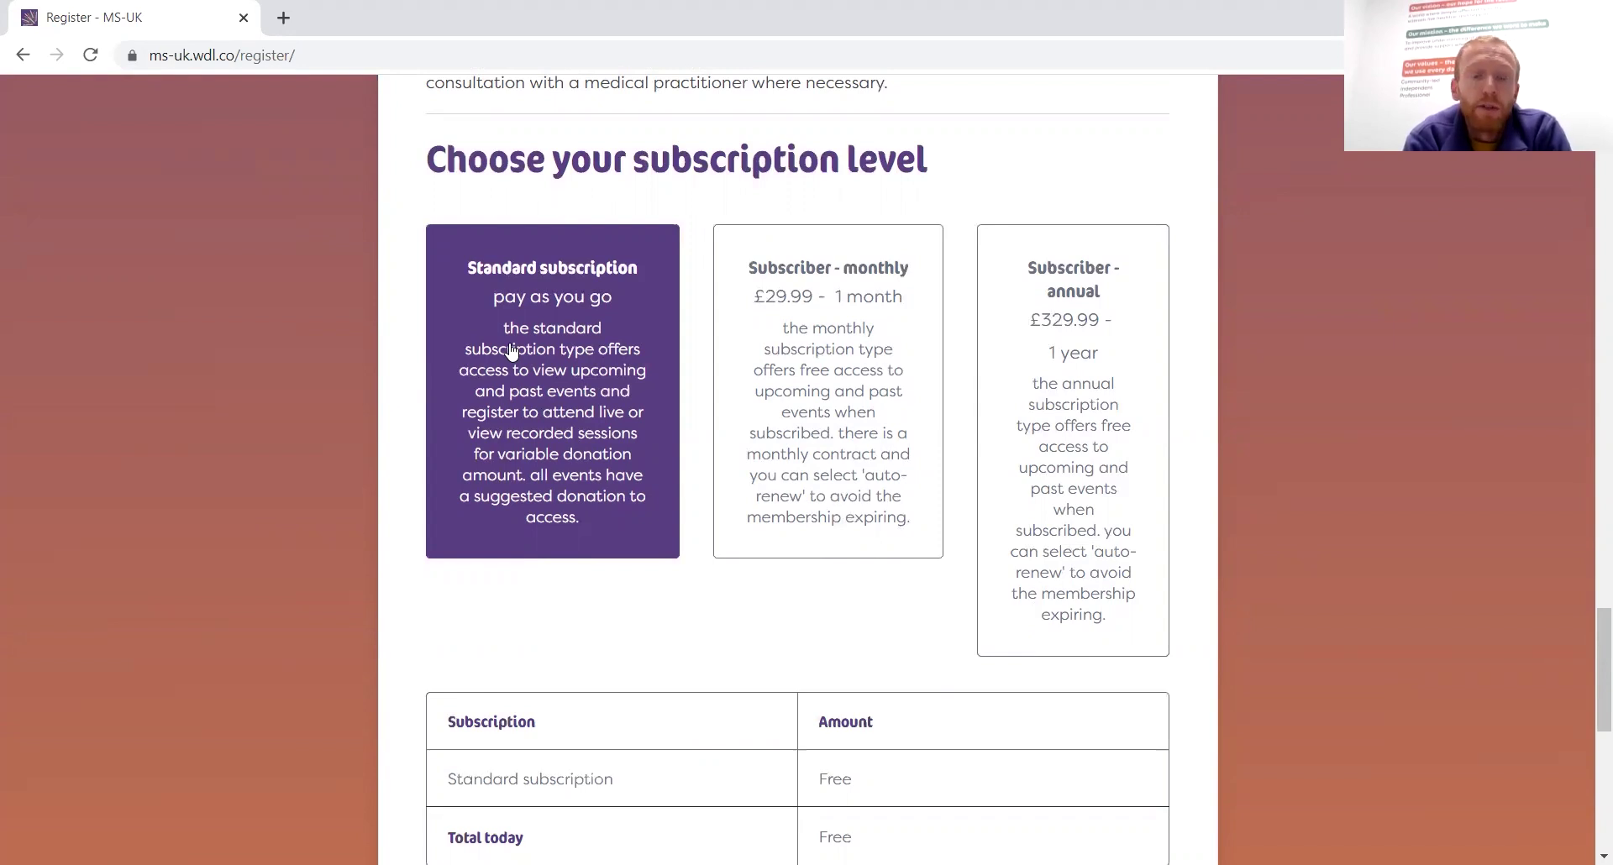
# Choose the annual £329.99 subscription instead of Subscriber - monthly
pyautogui.click(870, 414)
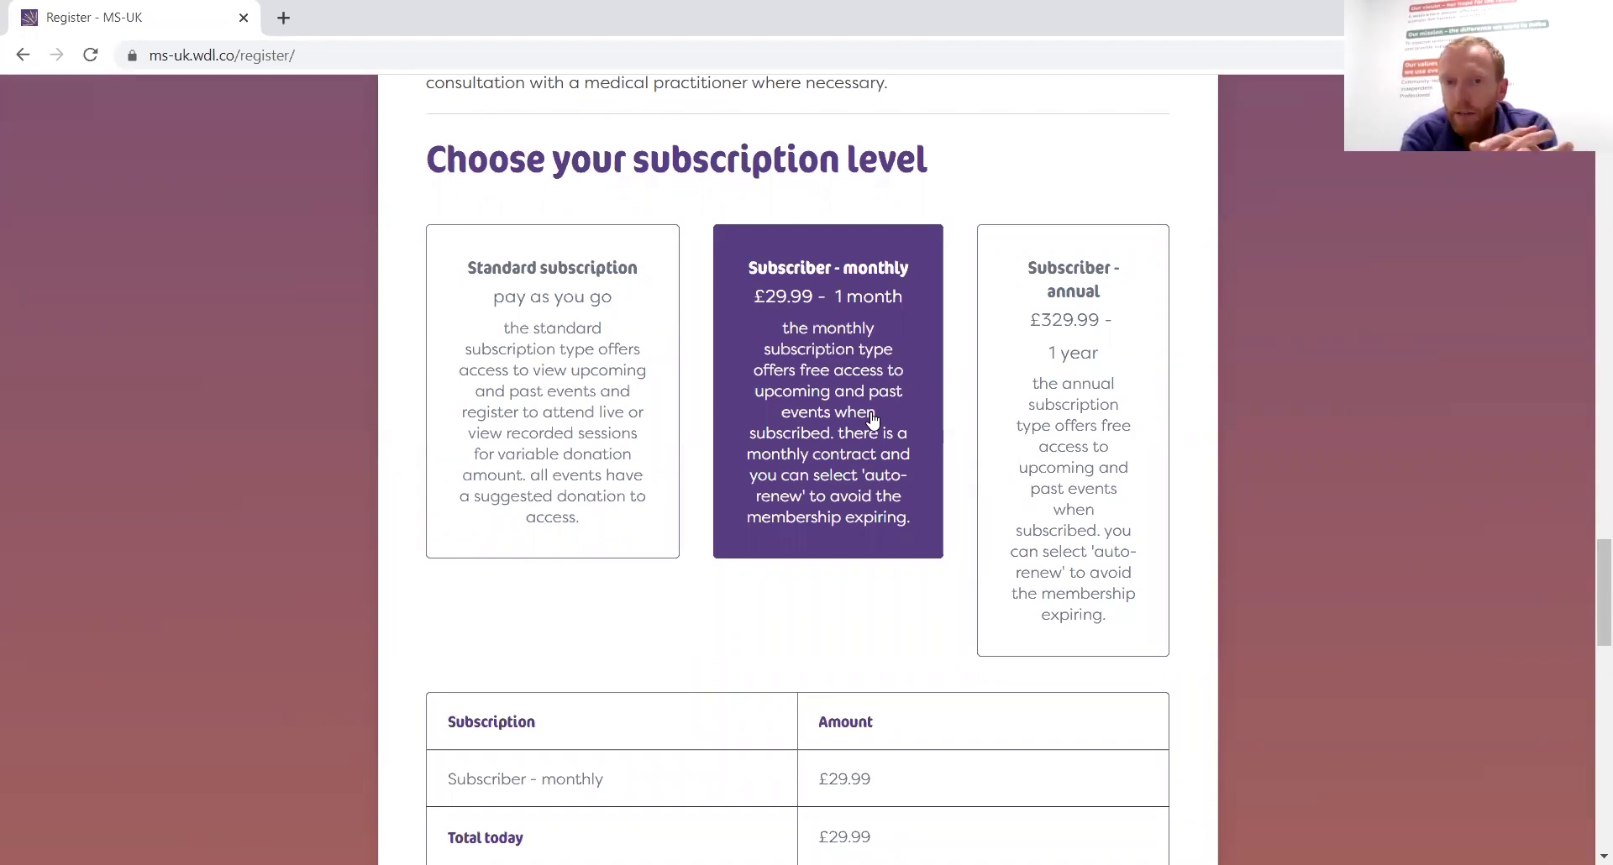
pyautogui.click(1098, 448)
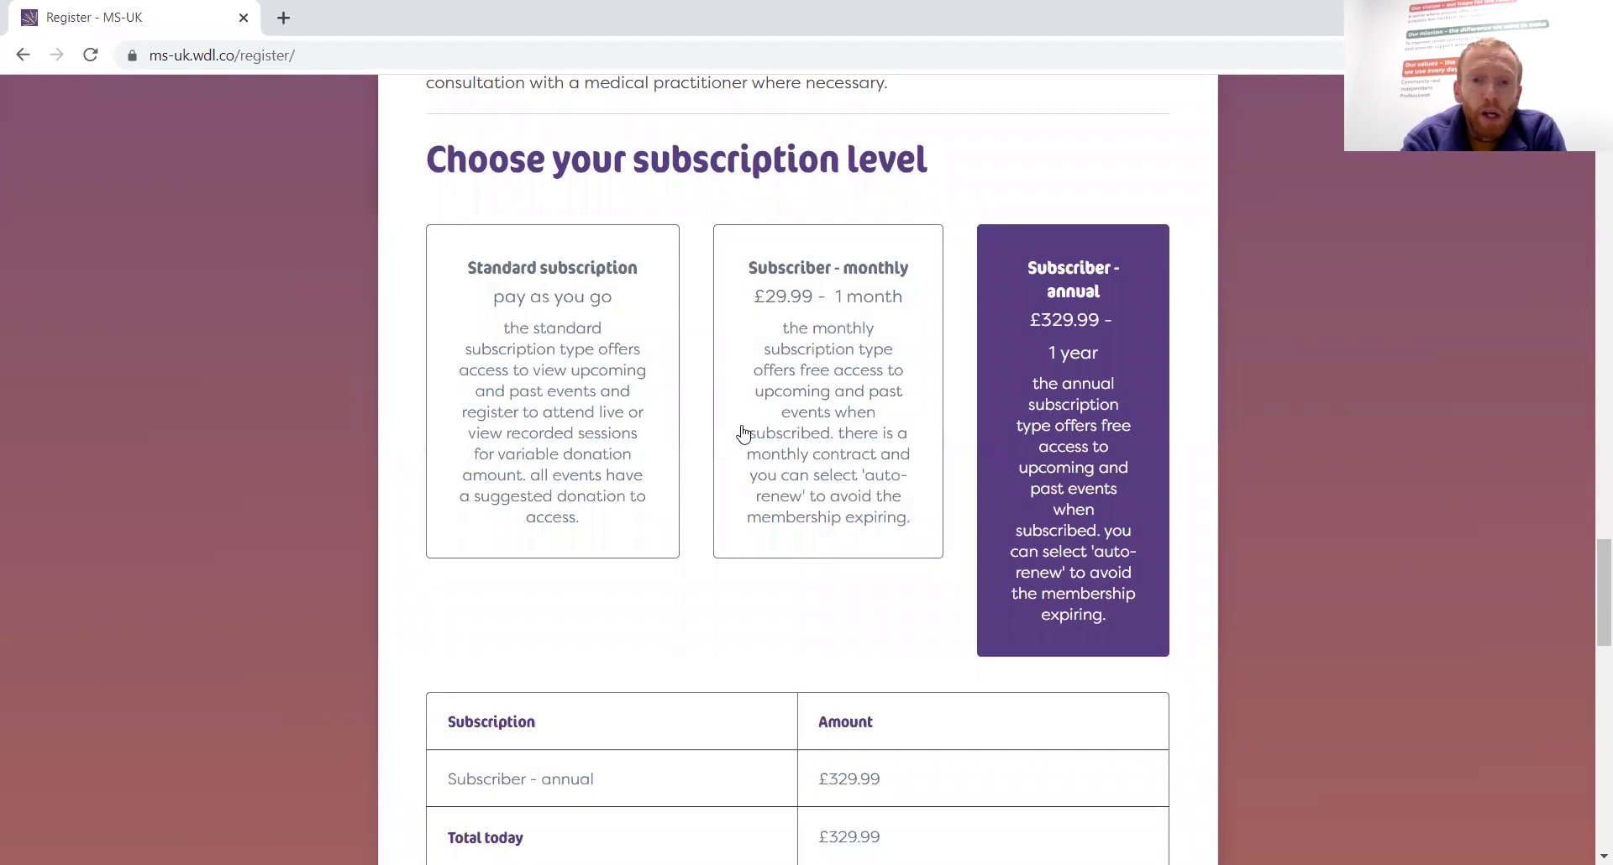
pyautogui.scroll(-3, 865, 479)
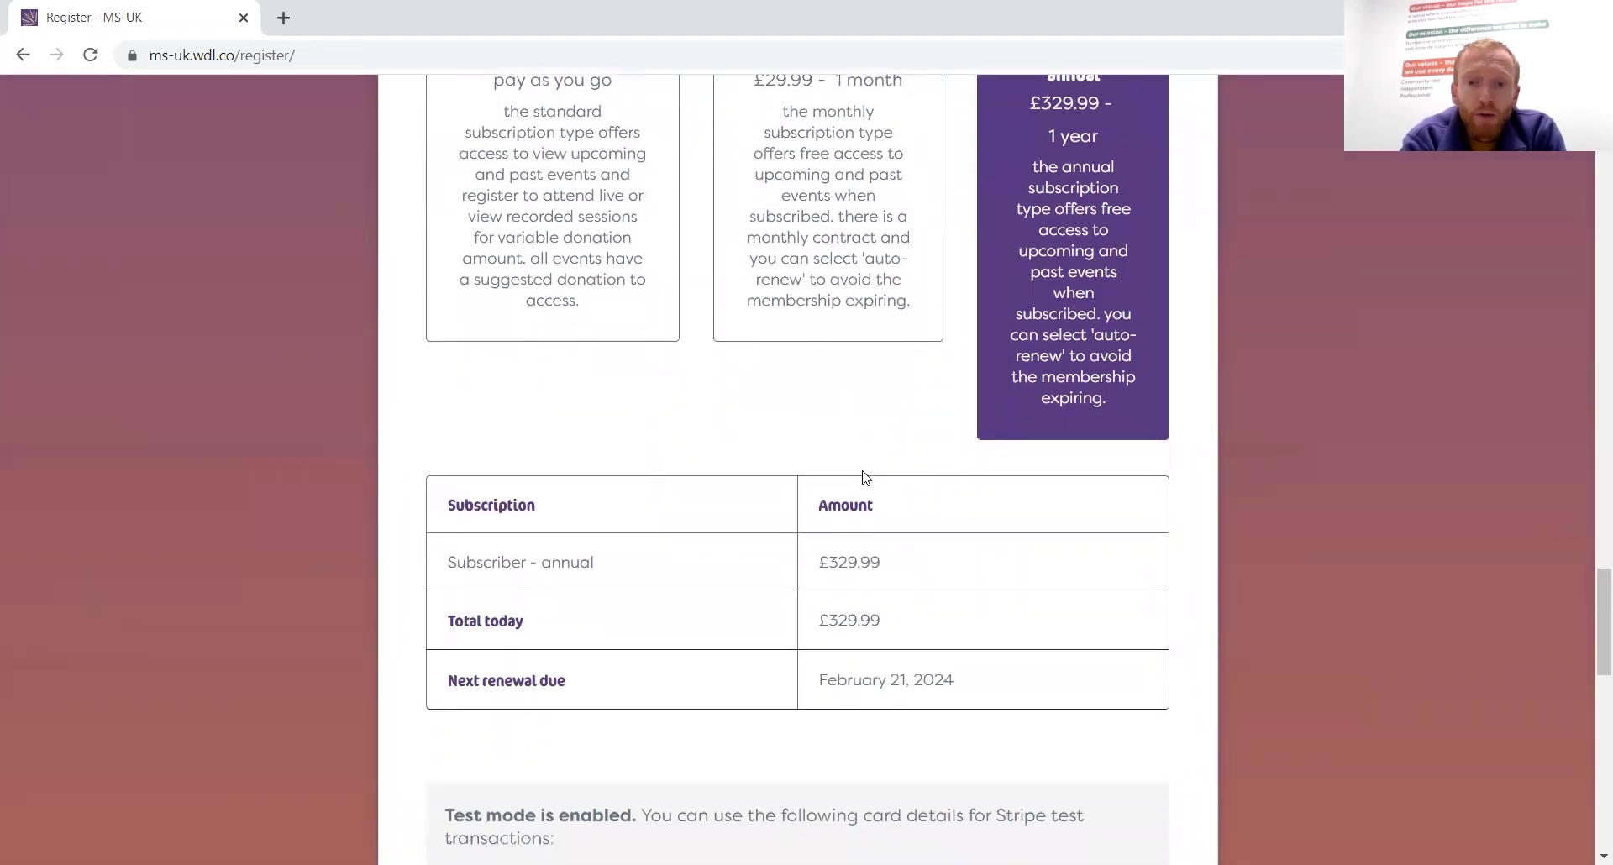
pyautogui.click(798, 223)
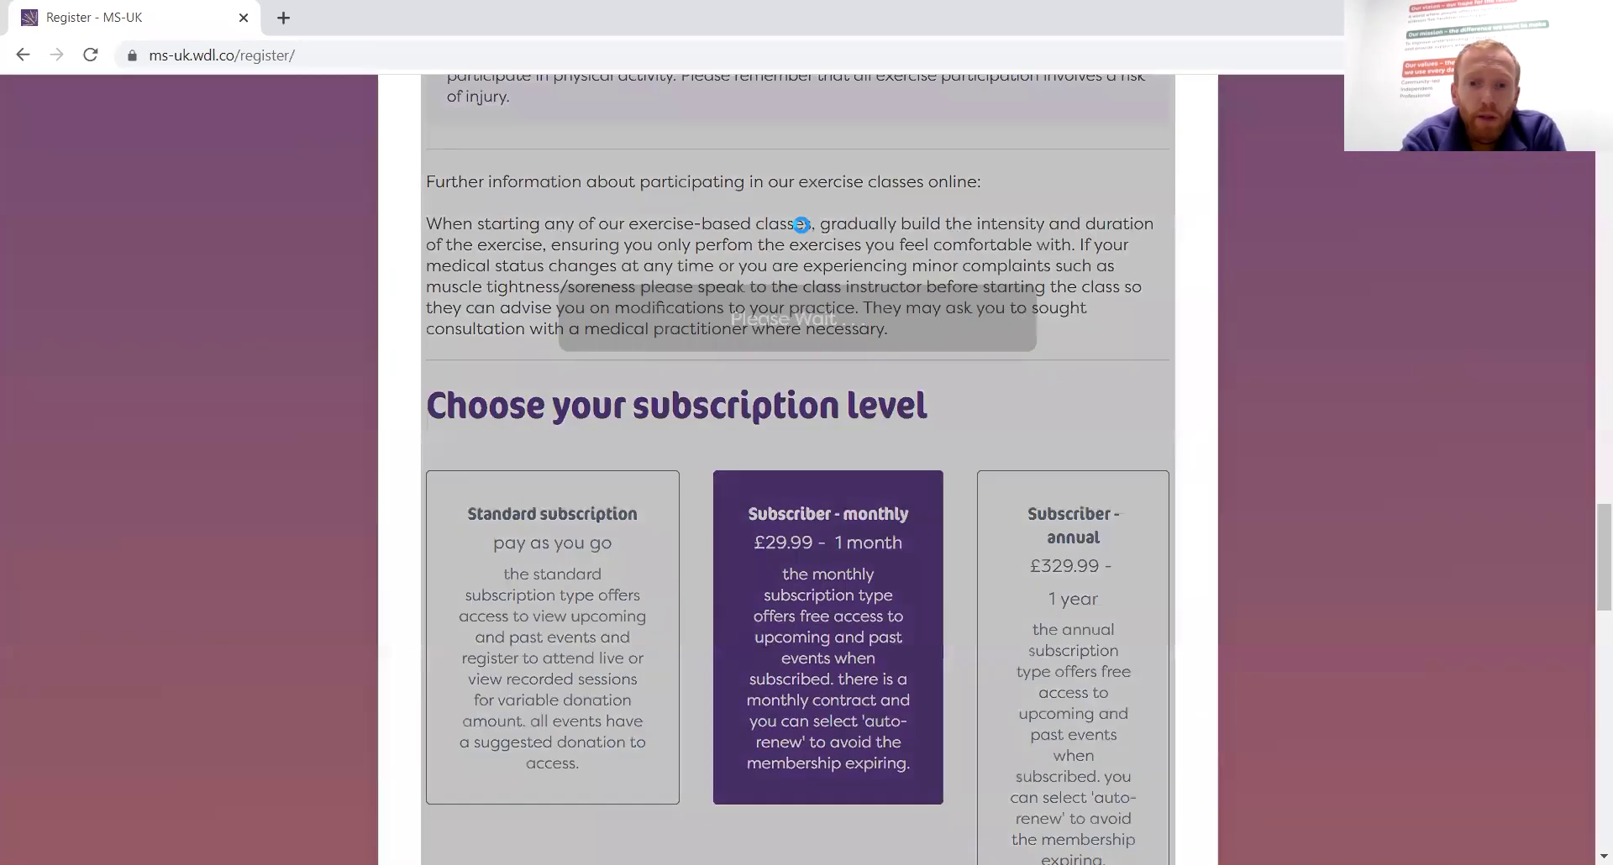
pyautogui.scroll(-6, 929, 440)
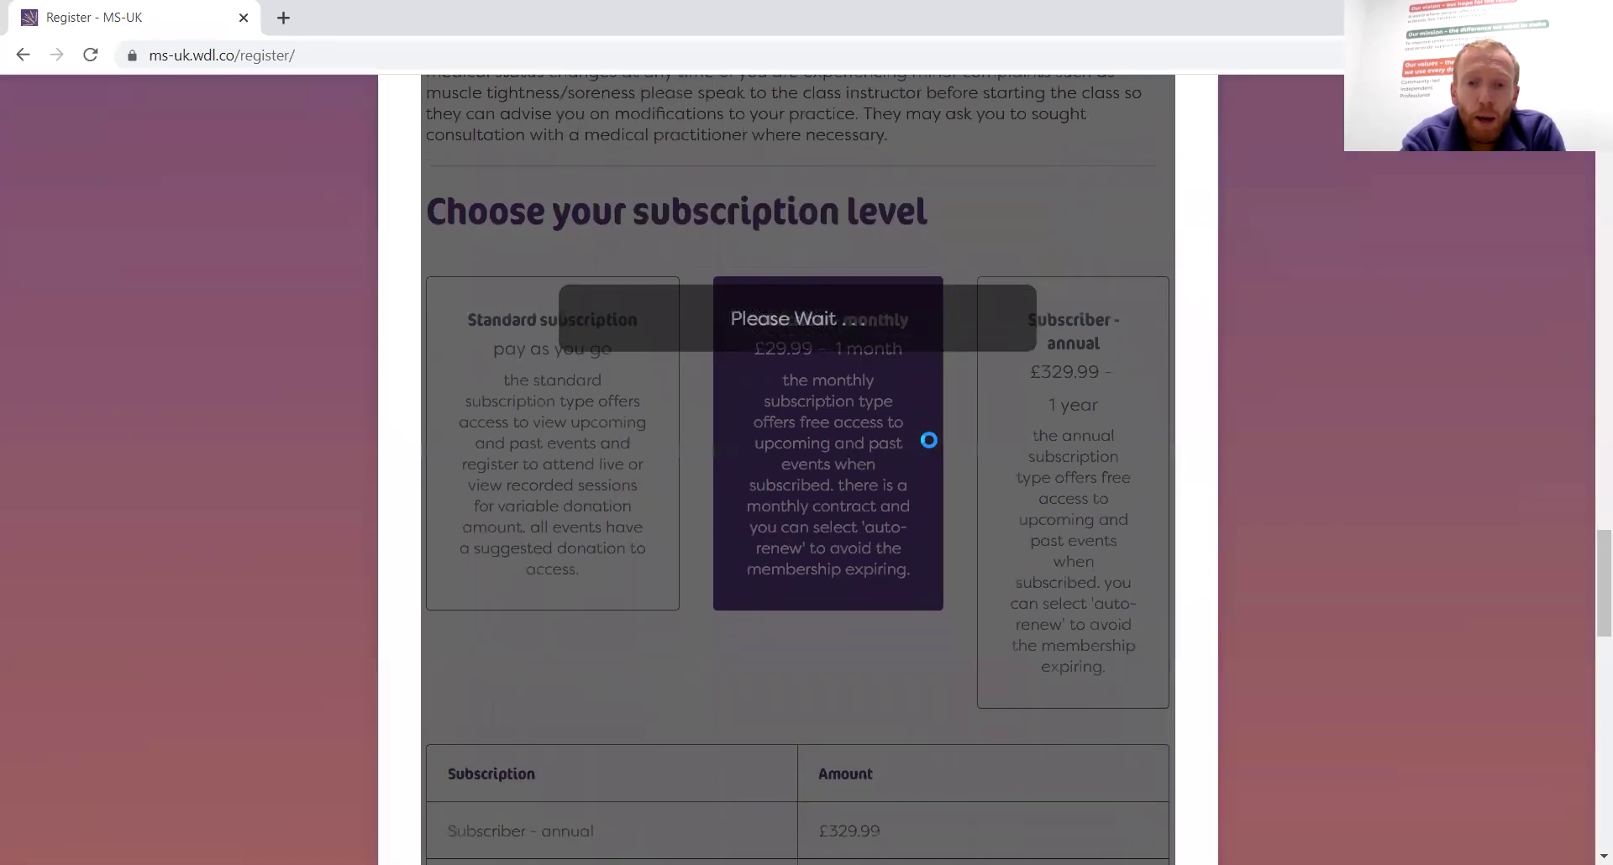
pyautogui.scroll(-2, 929, 447)
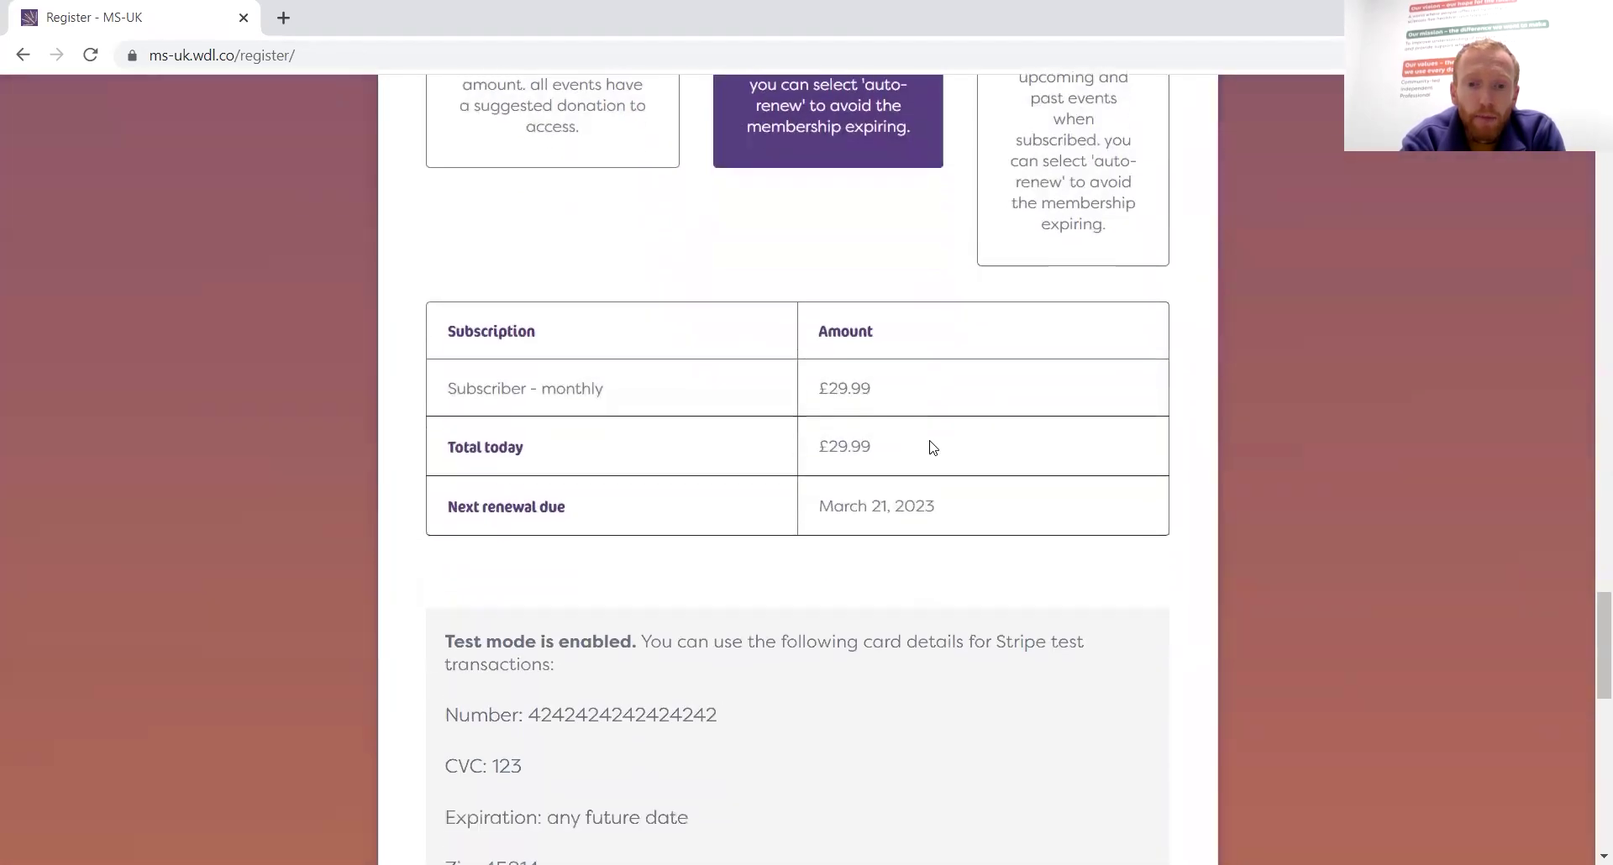
pyautogui.scroll(2, 929, 447)
pyautogui.scroll(2, 929, 447)
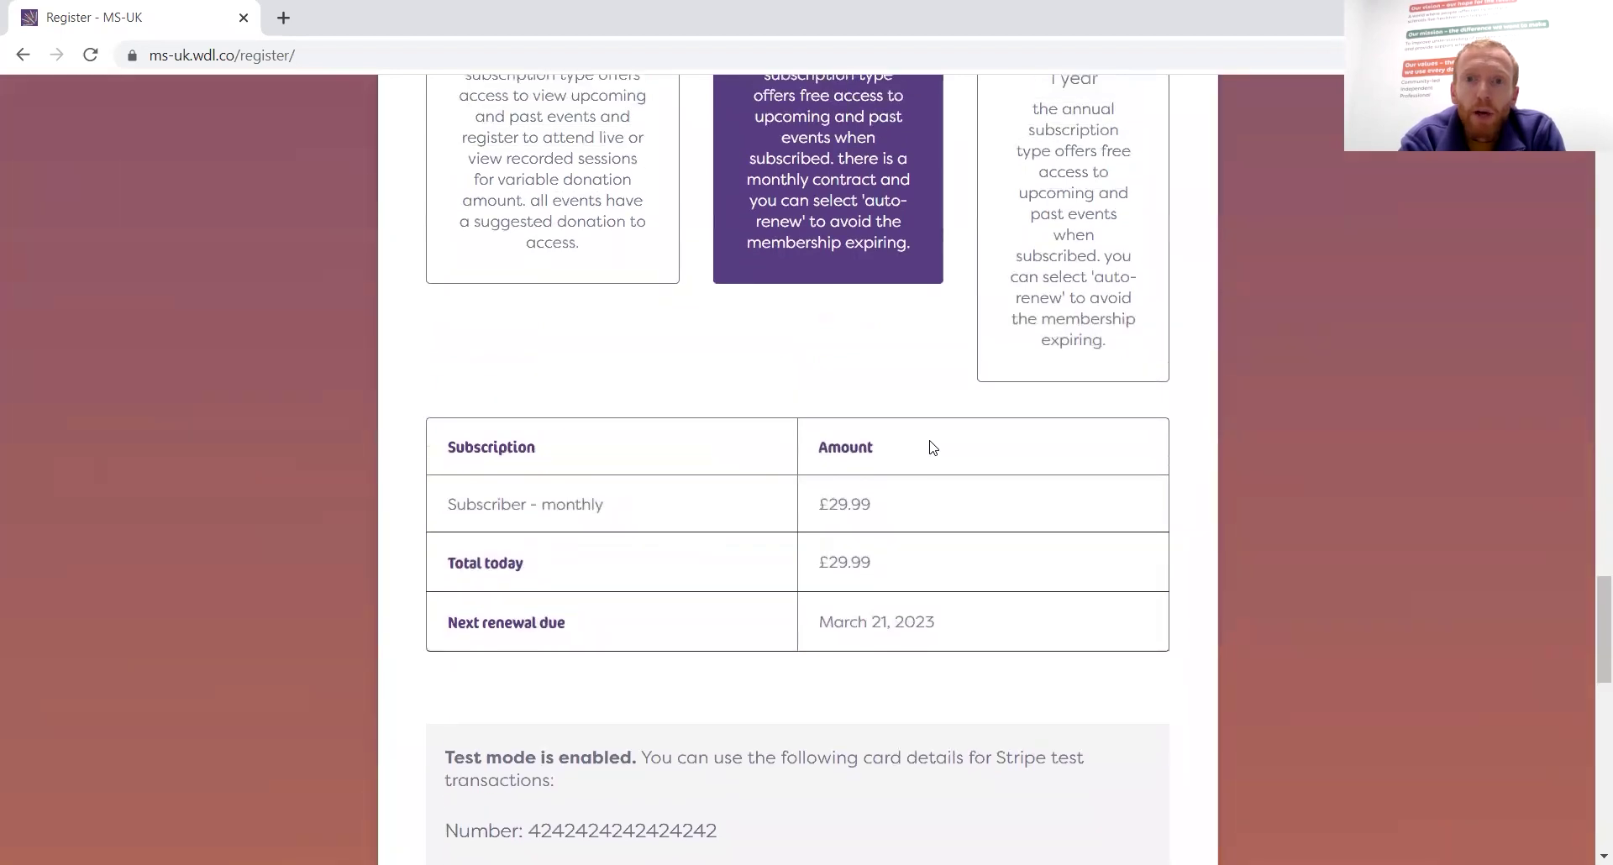
pyautogui.scroll(-4, 929, 446)
pyautogui.scroll(-1, 930, 447)
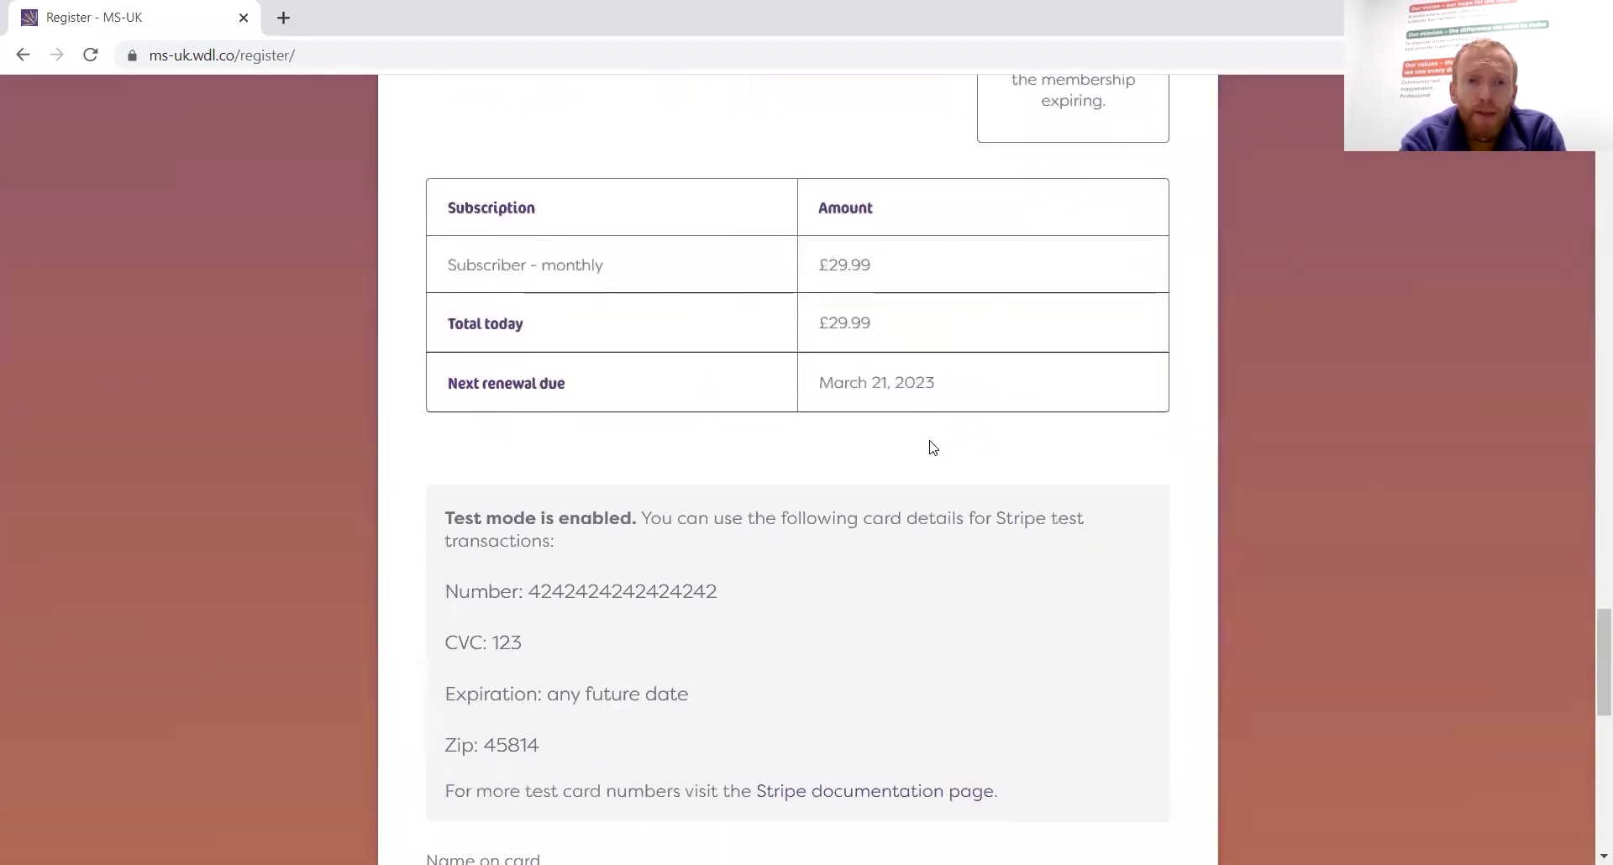
pyautogui.scroll(5, 929, 446)
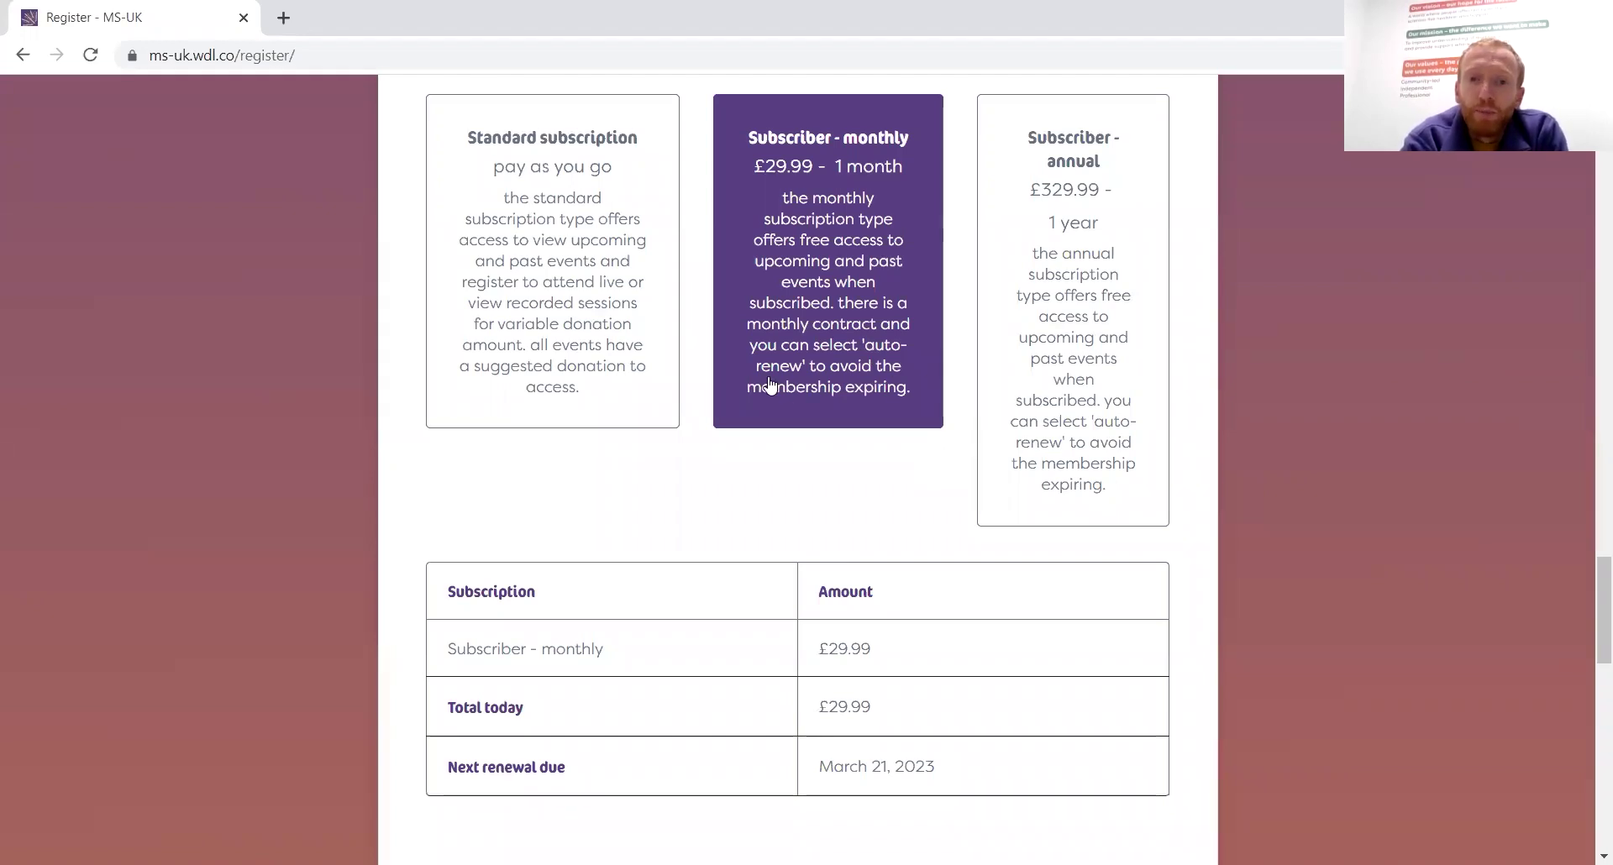
pyautogui.scroll(-8, 836, 515)
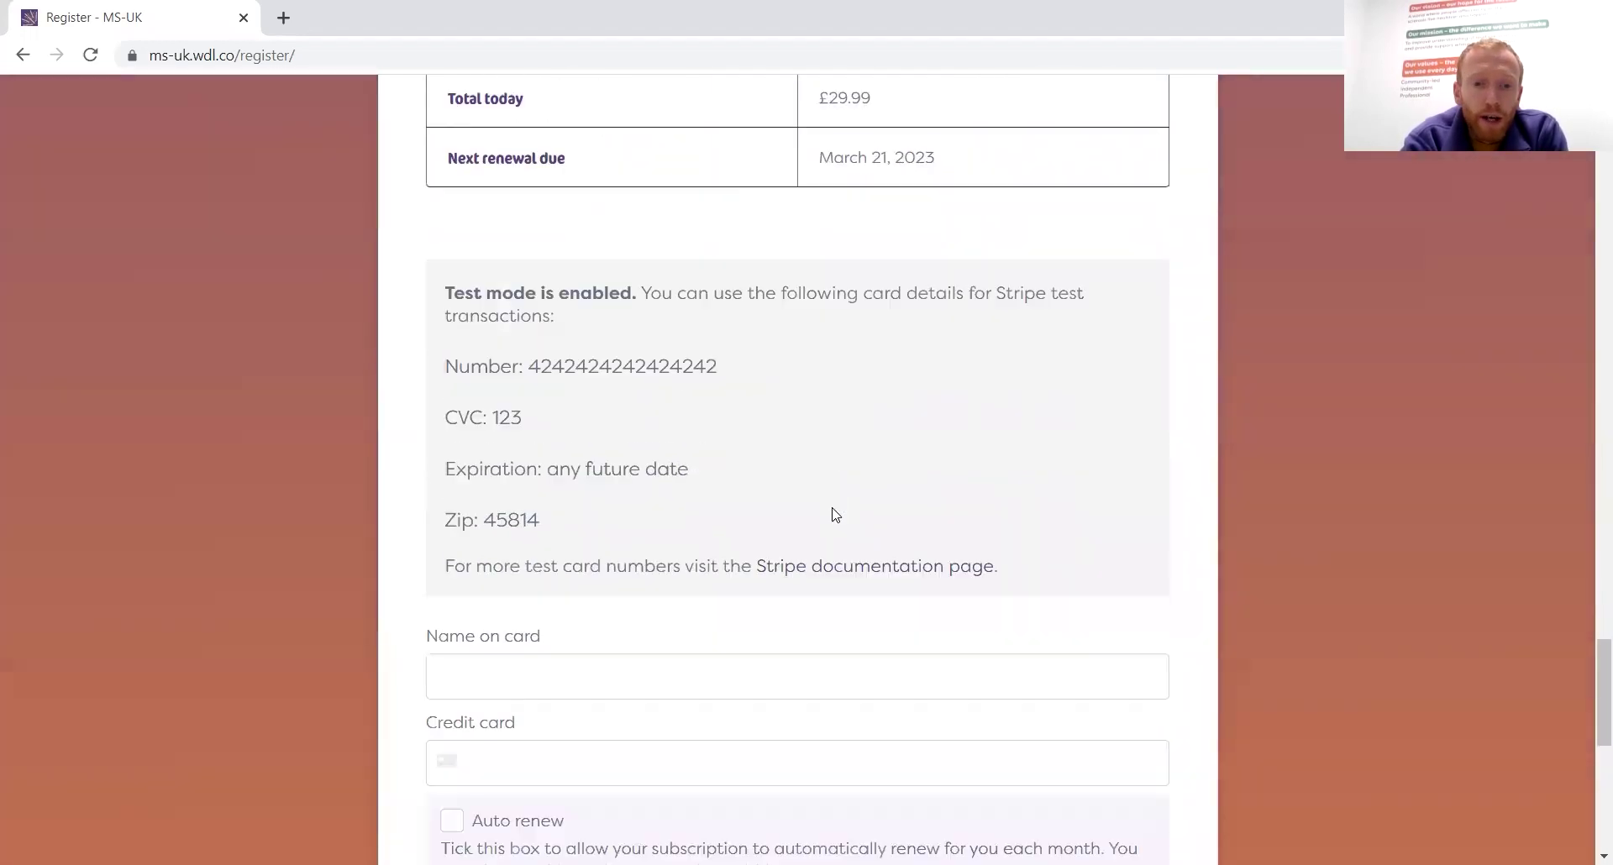
pyautogui.scroll(-4, 836, 515)
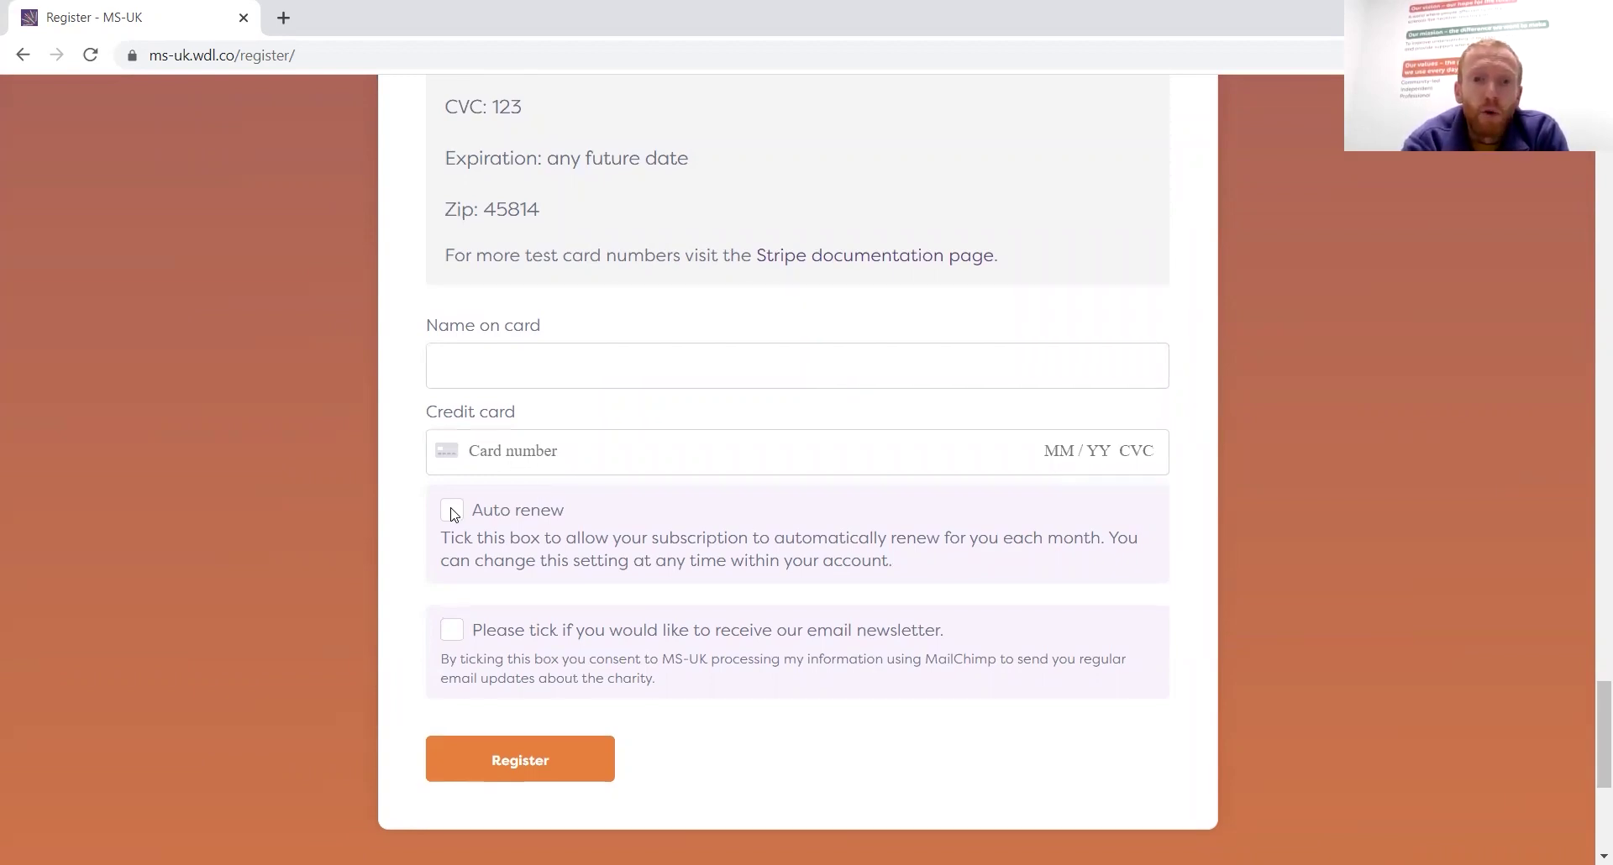
pyautogui.scroll(10, 454, 514)
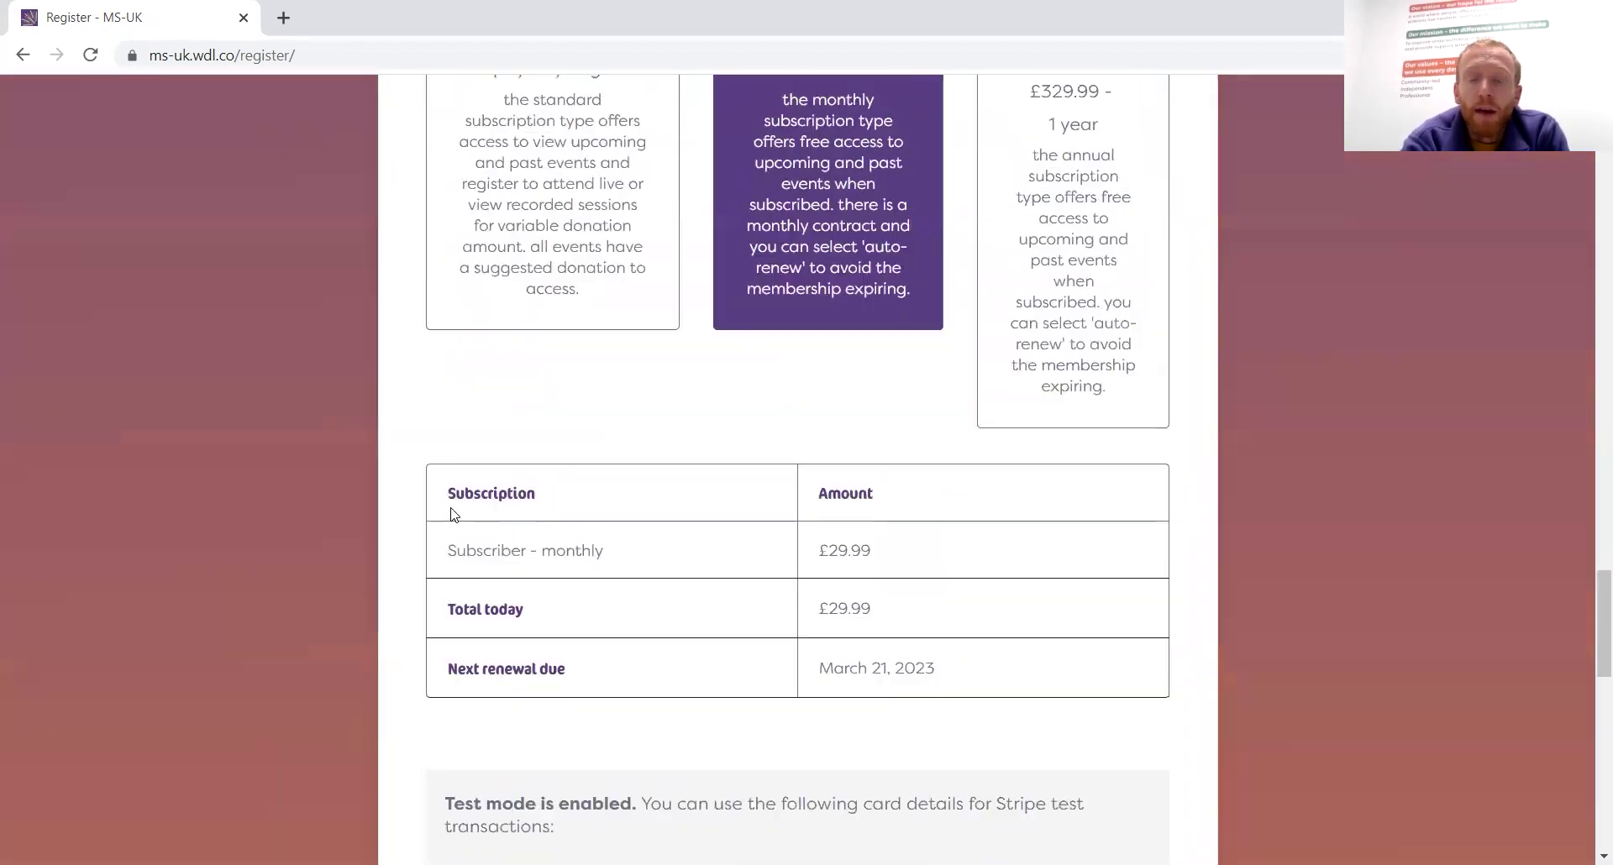
pyautogui.scroll(2, 454, 515)
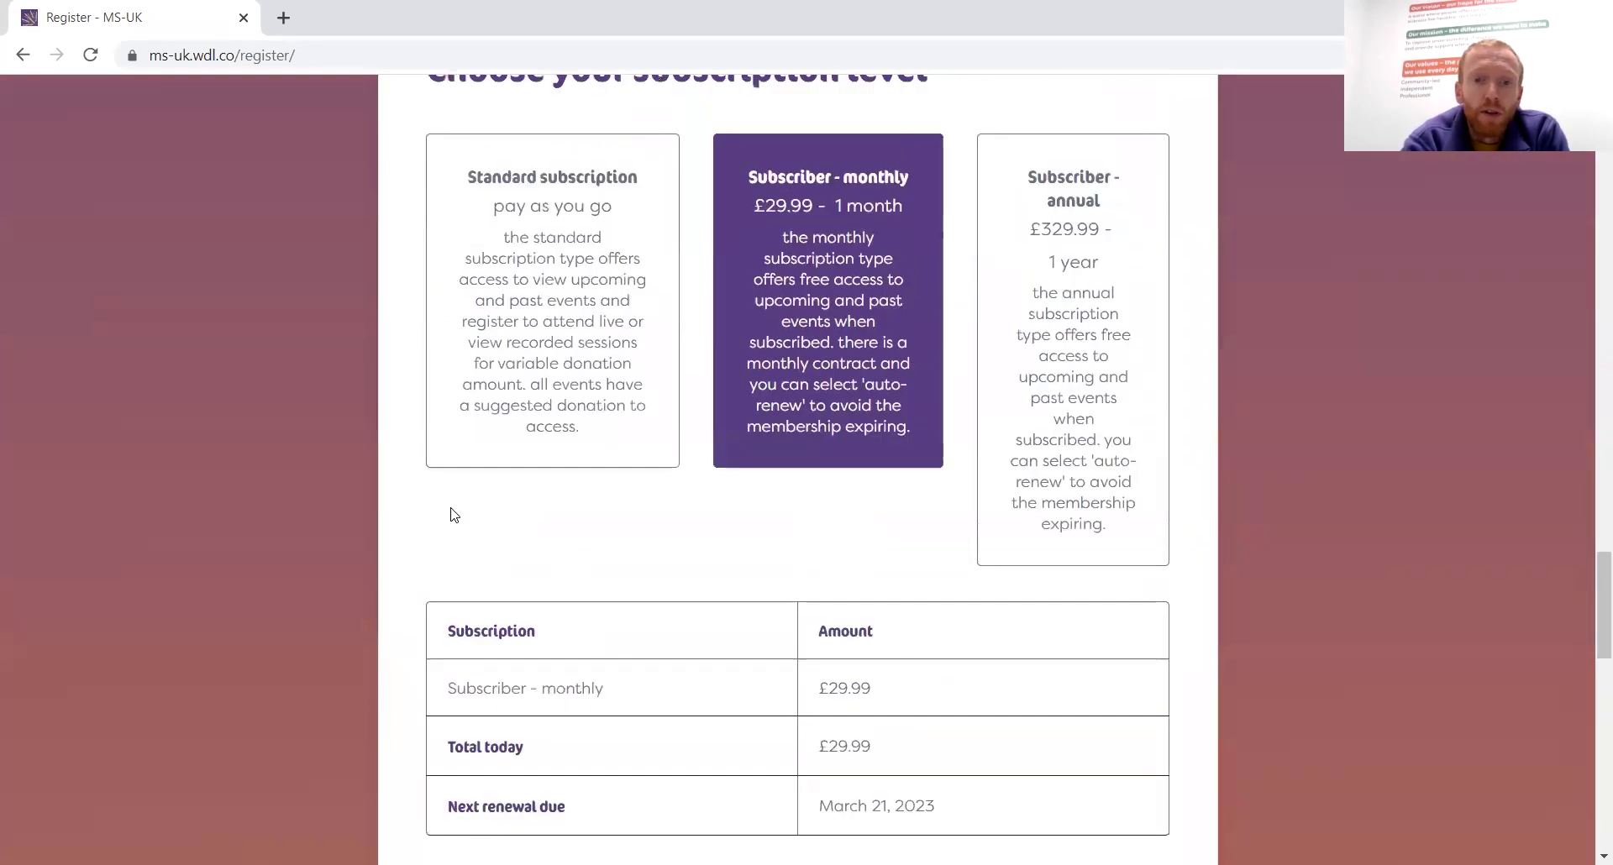
pyautogui.scroll(-2, 963, 500)
pyautogui.scroll(-5, 963, 500)
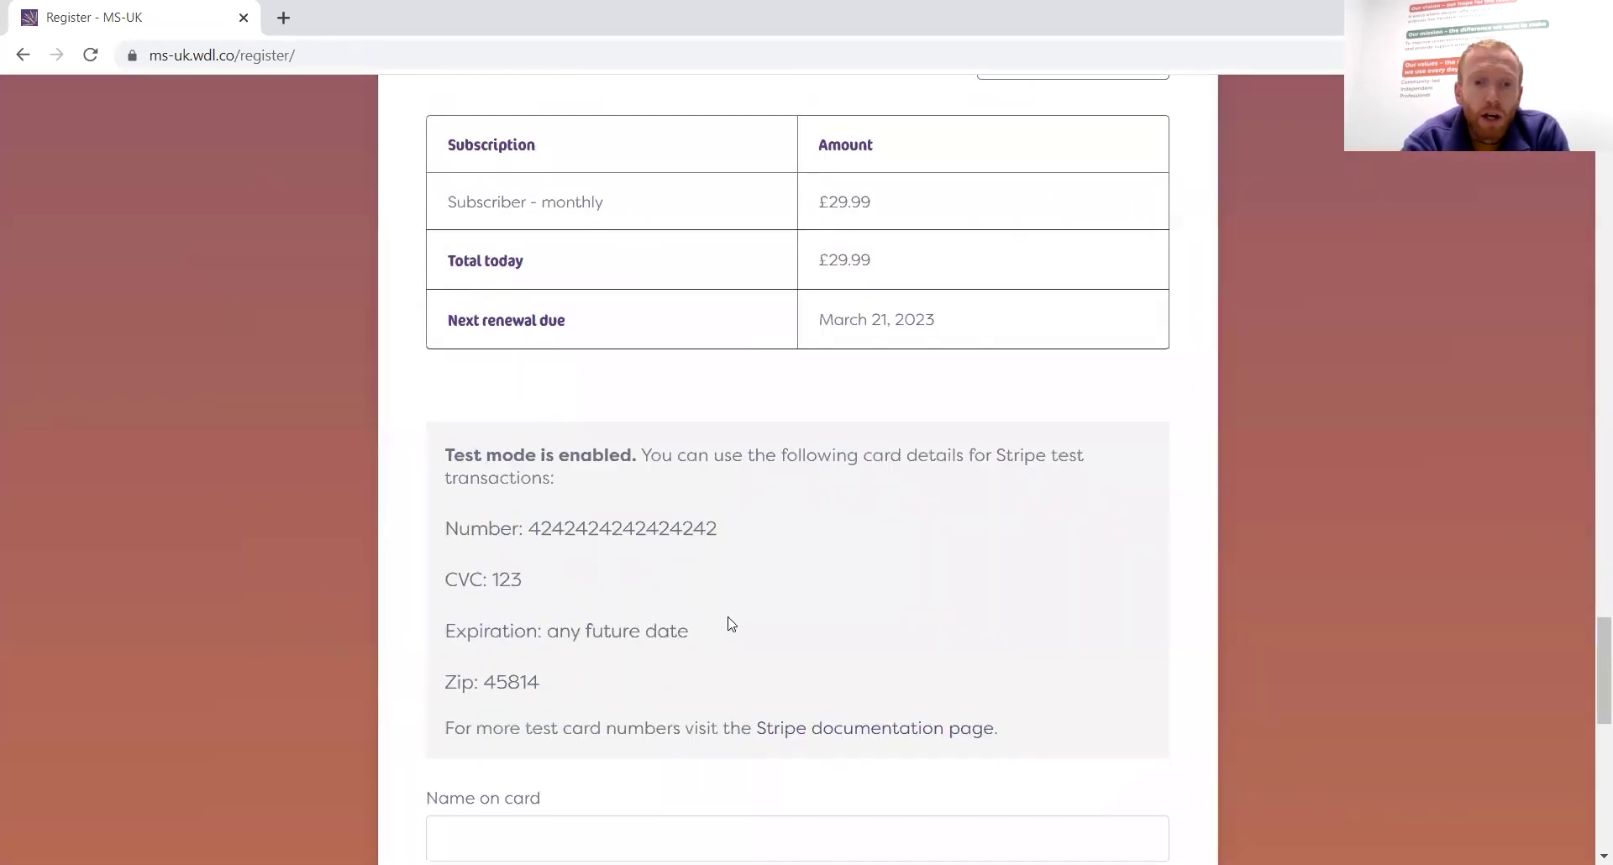
pyautogui.scroll(-2, 815, 406)
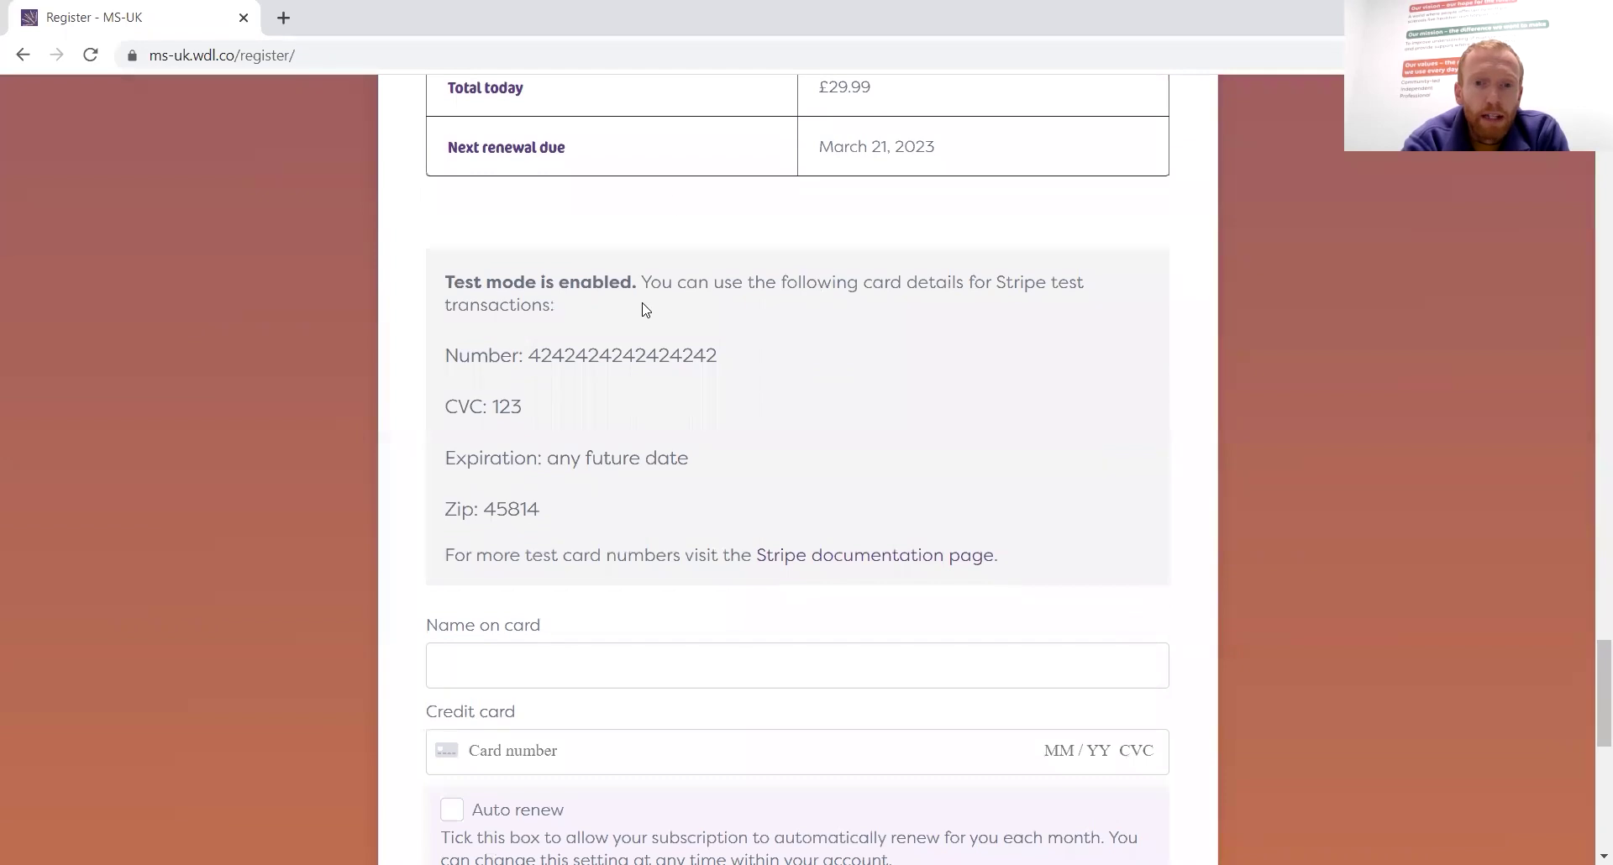
pyautogui.scroll(-4, 645, 310)
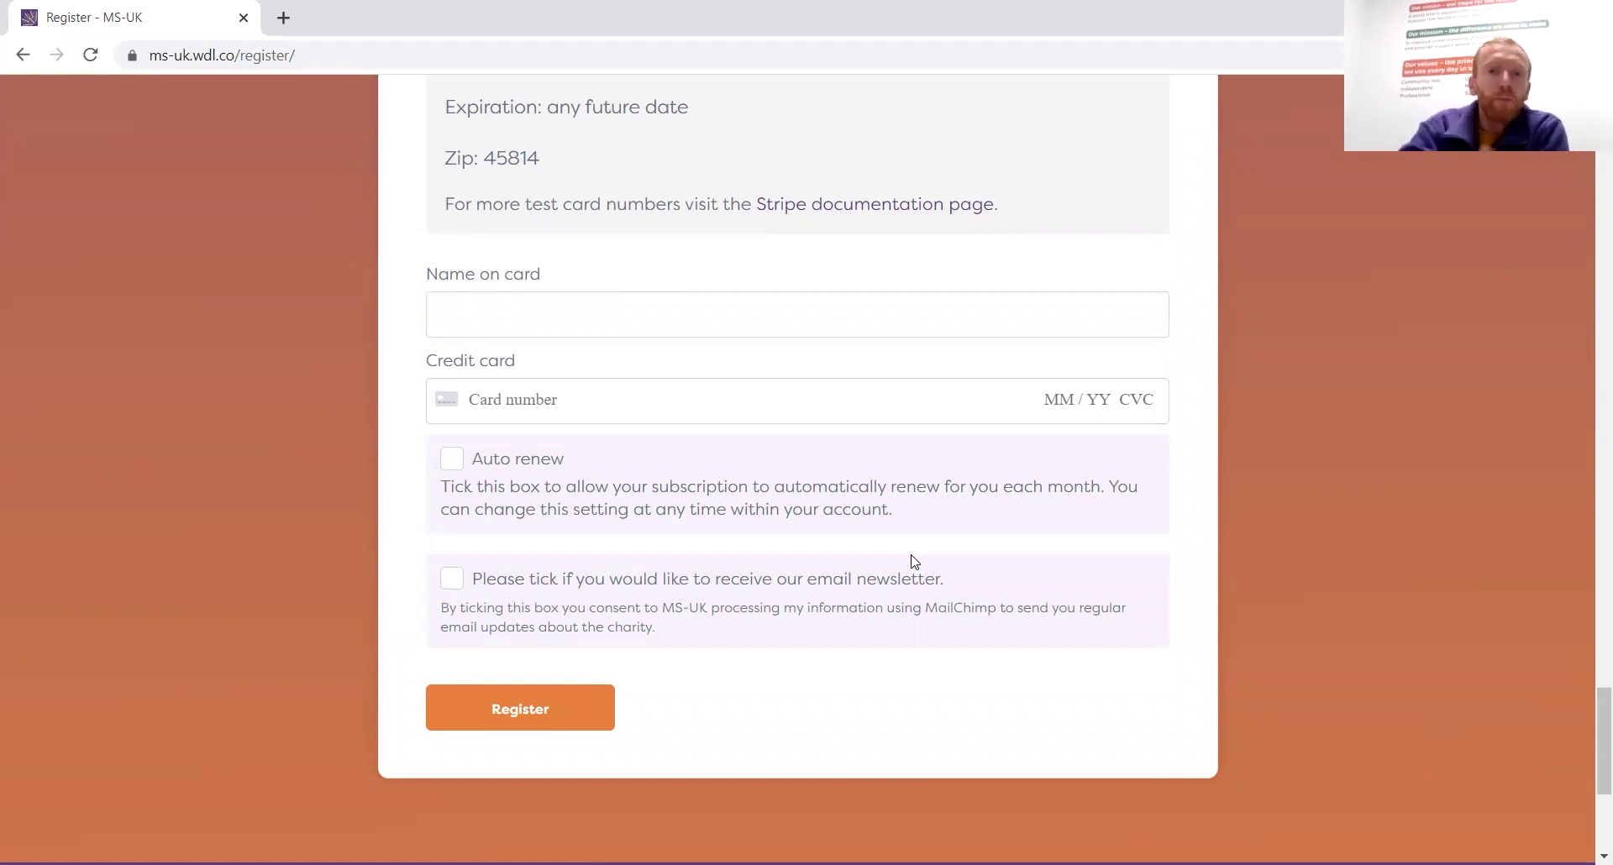
pyautogui.scroll(12, 915, 561)
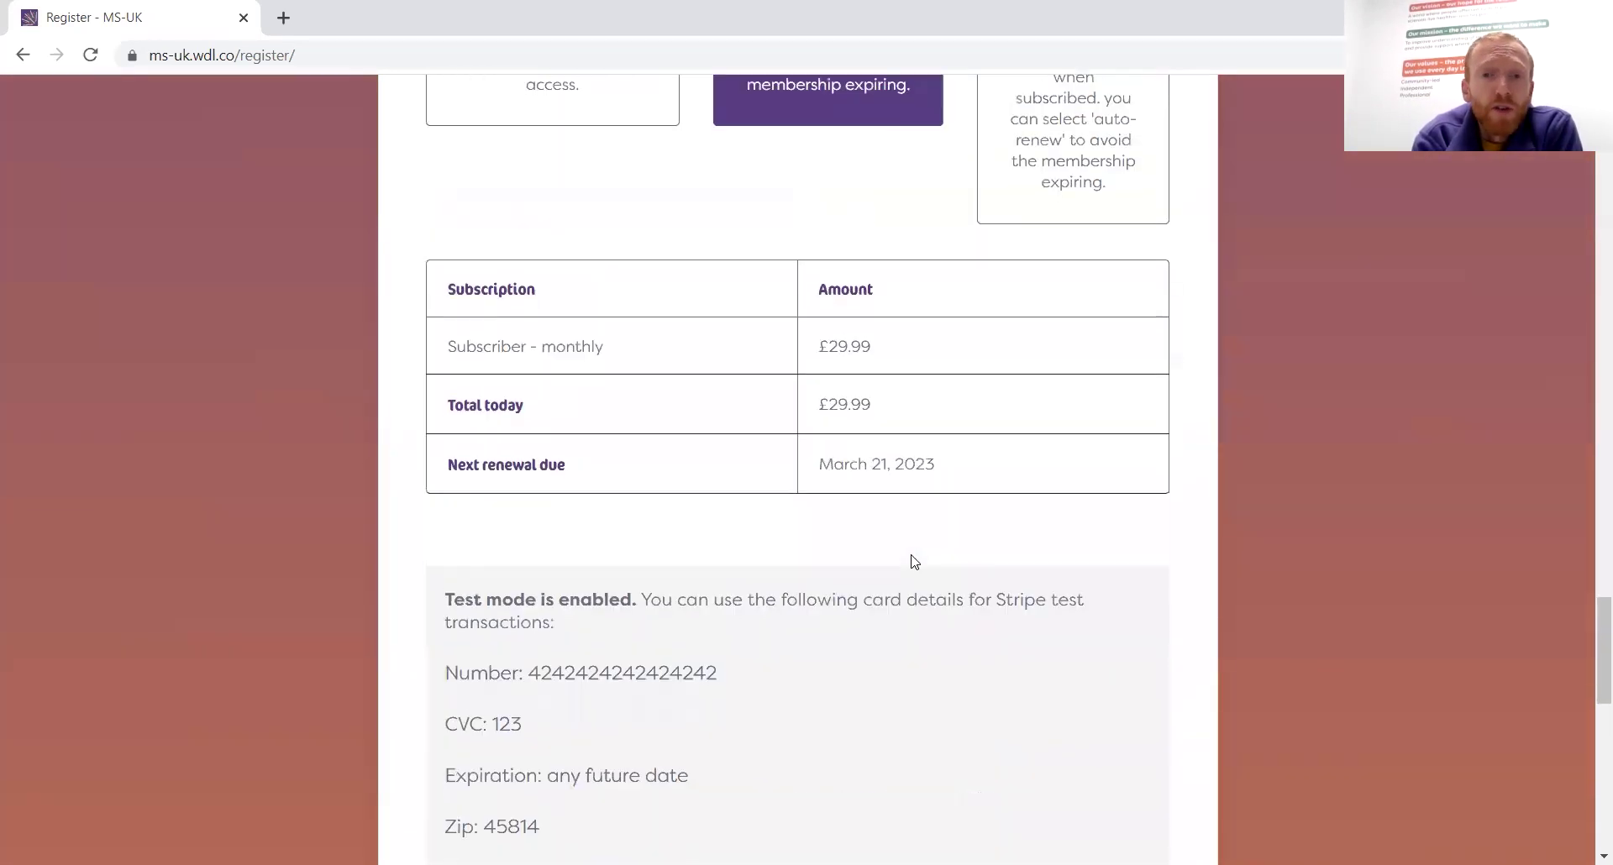
pyautogui.scroll(15, 914, 561)
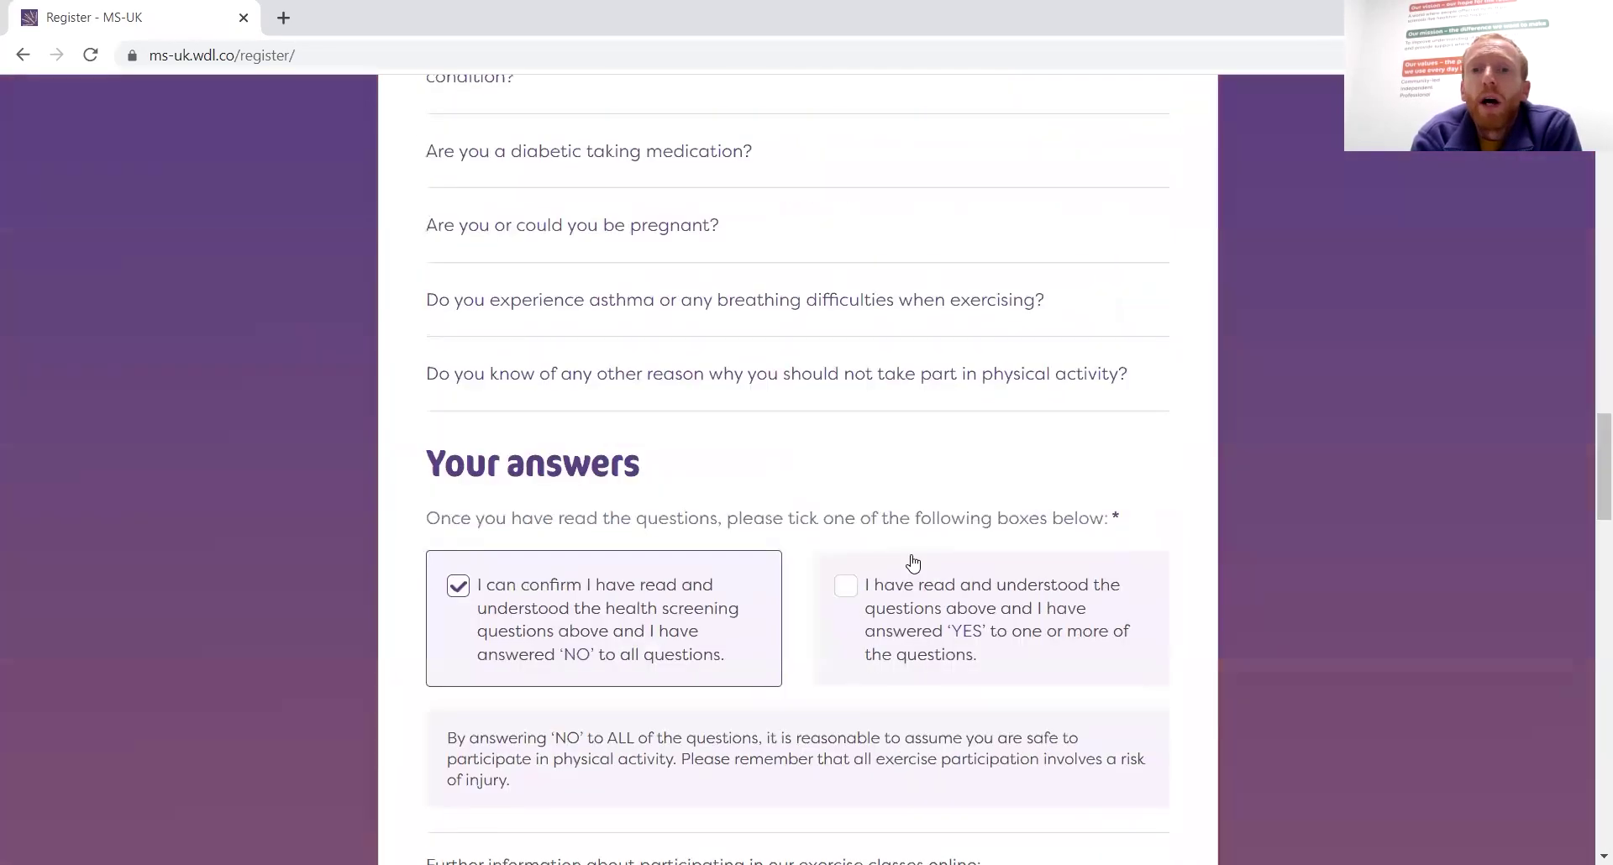
pyautogui.scroll(2, 914, 561)
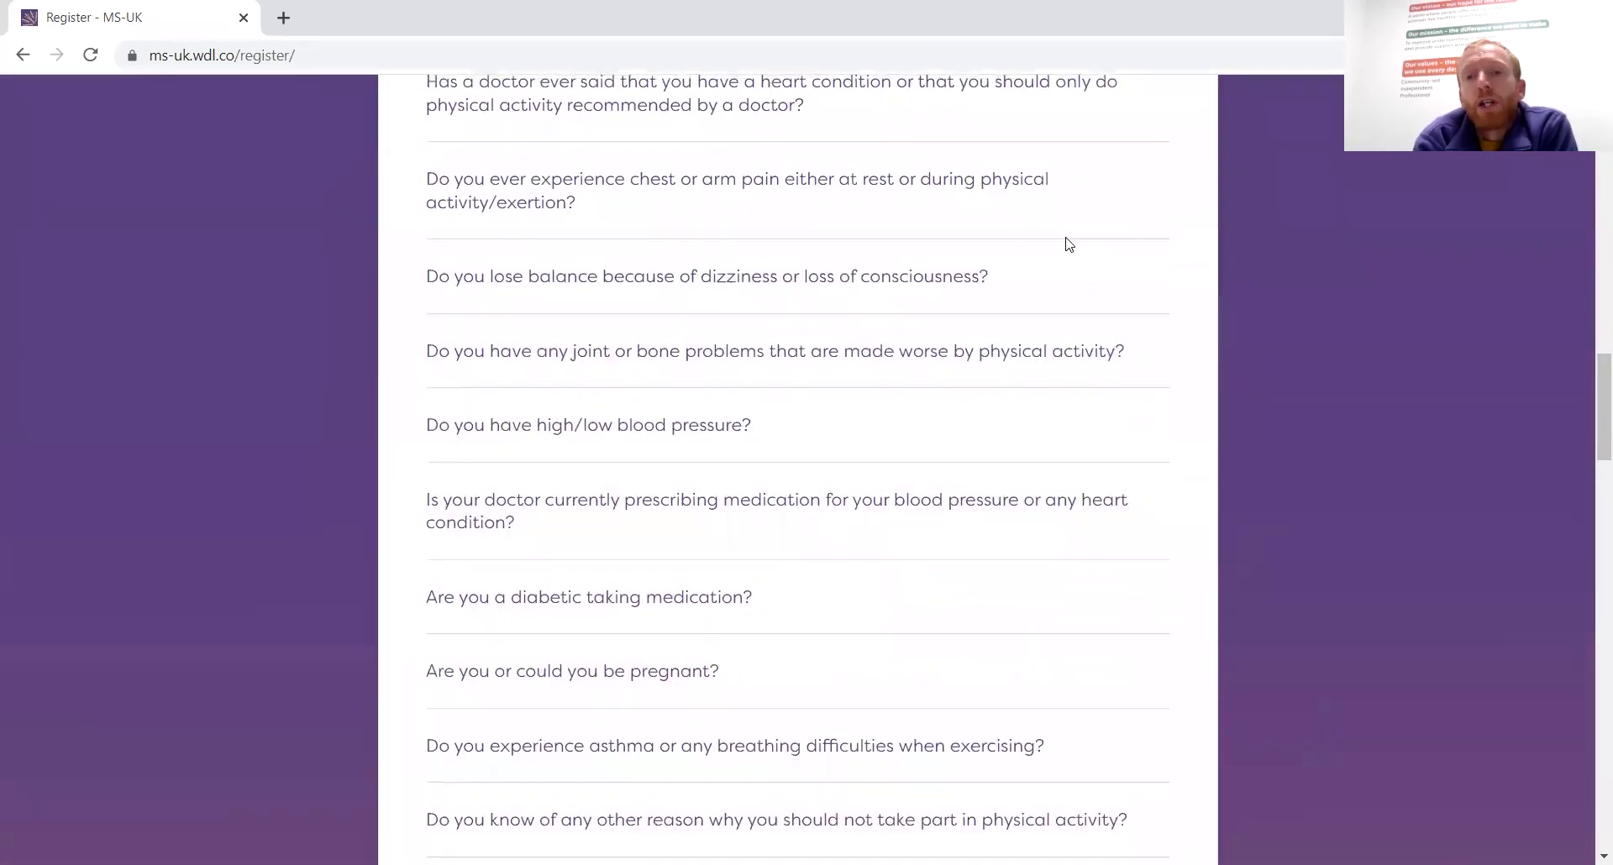
pyautogui.scroll(13, 1067, 245)
pyautogui.scroll(7, 1067, 245)
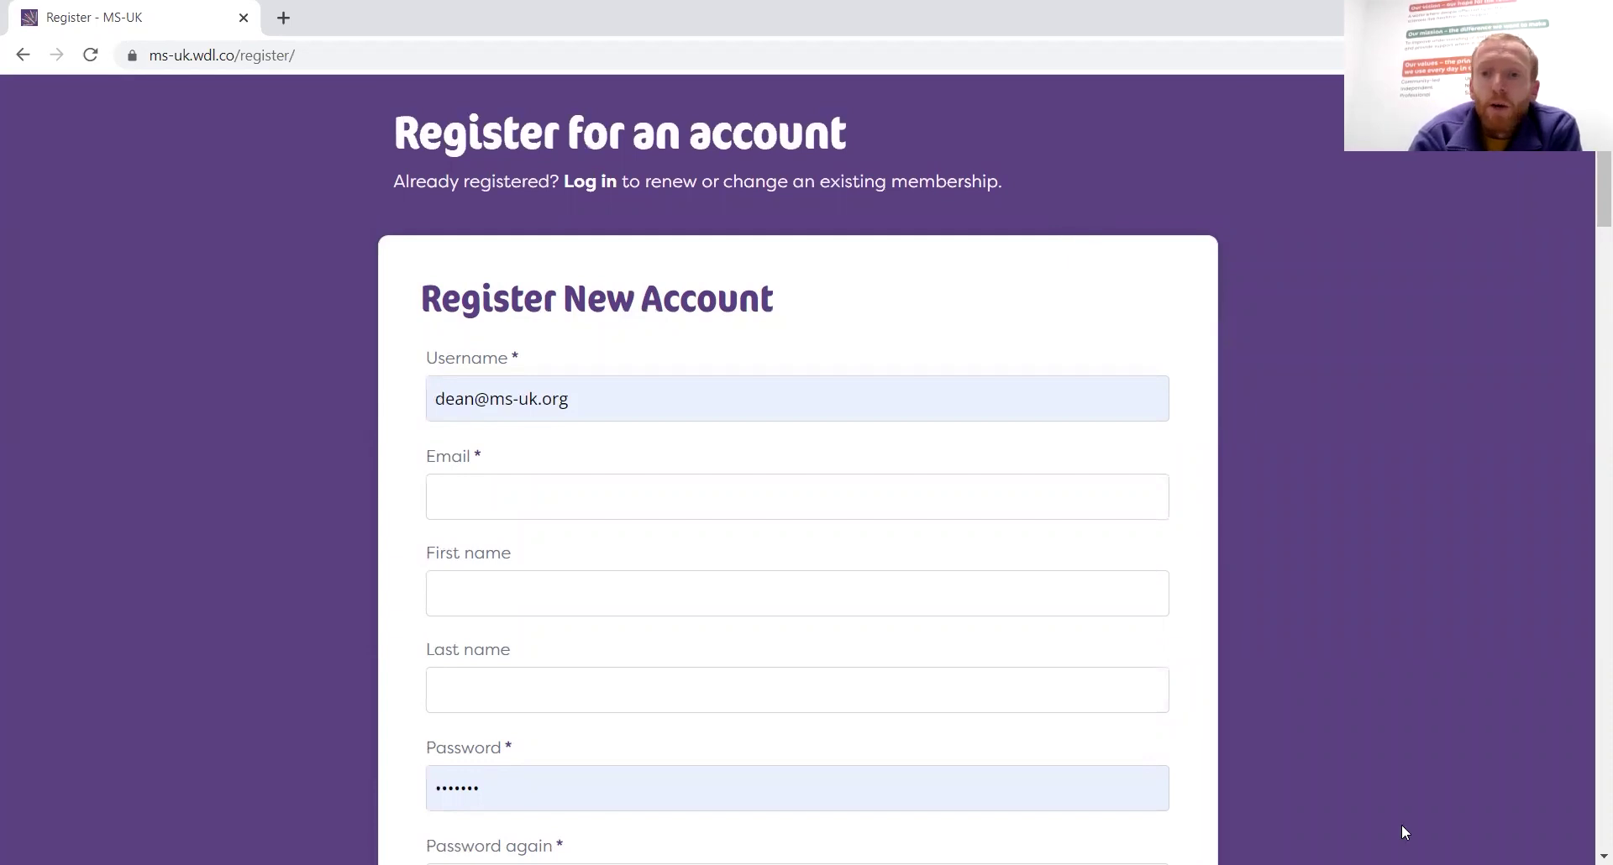
pyautogui.scroll(-20, 1401, 832)
pyautogui.scroll(-14, 1401, 826)
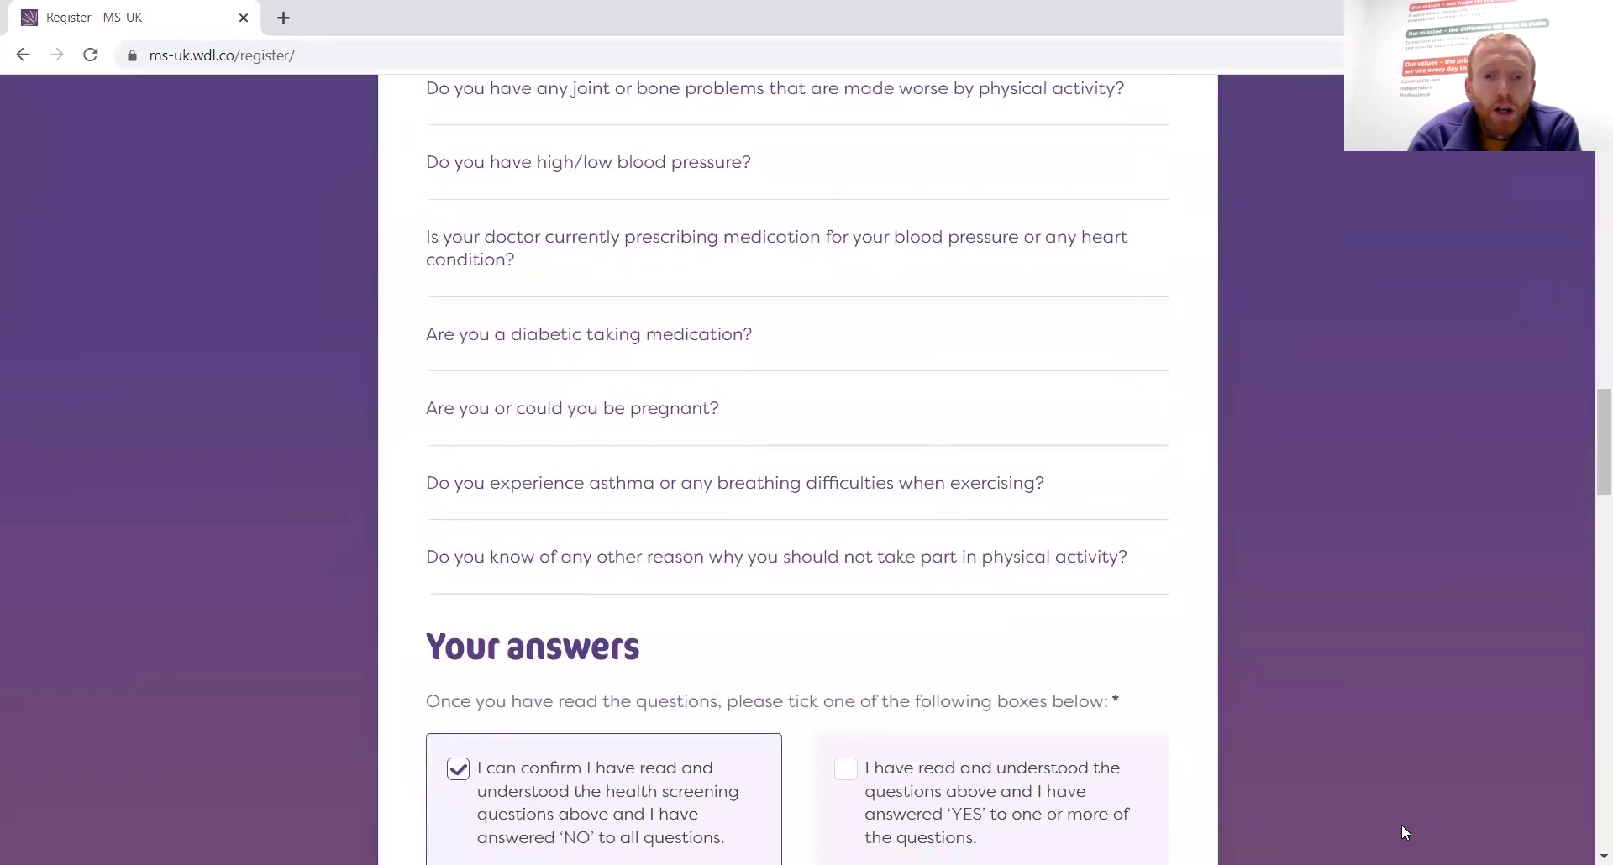
pyautogui.scroll(-19, 1402, 832)
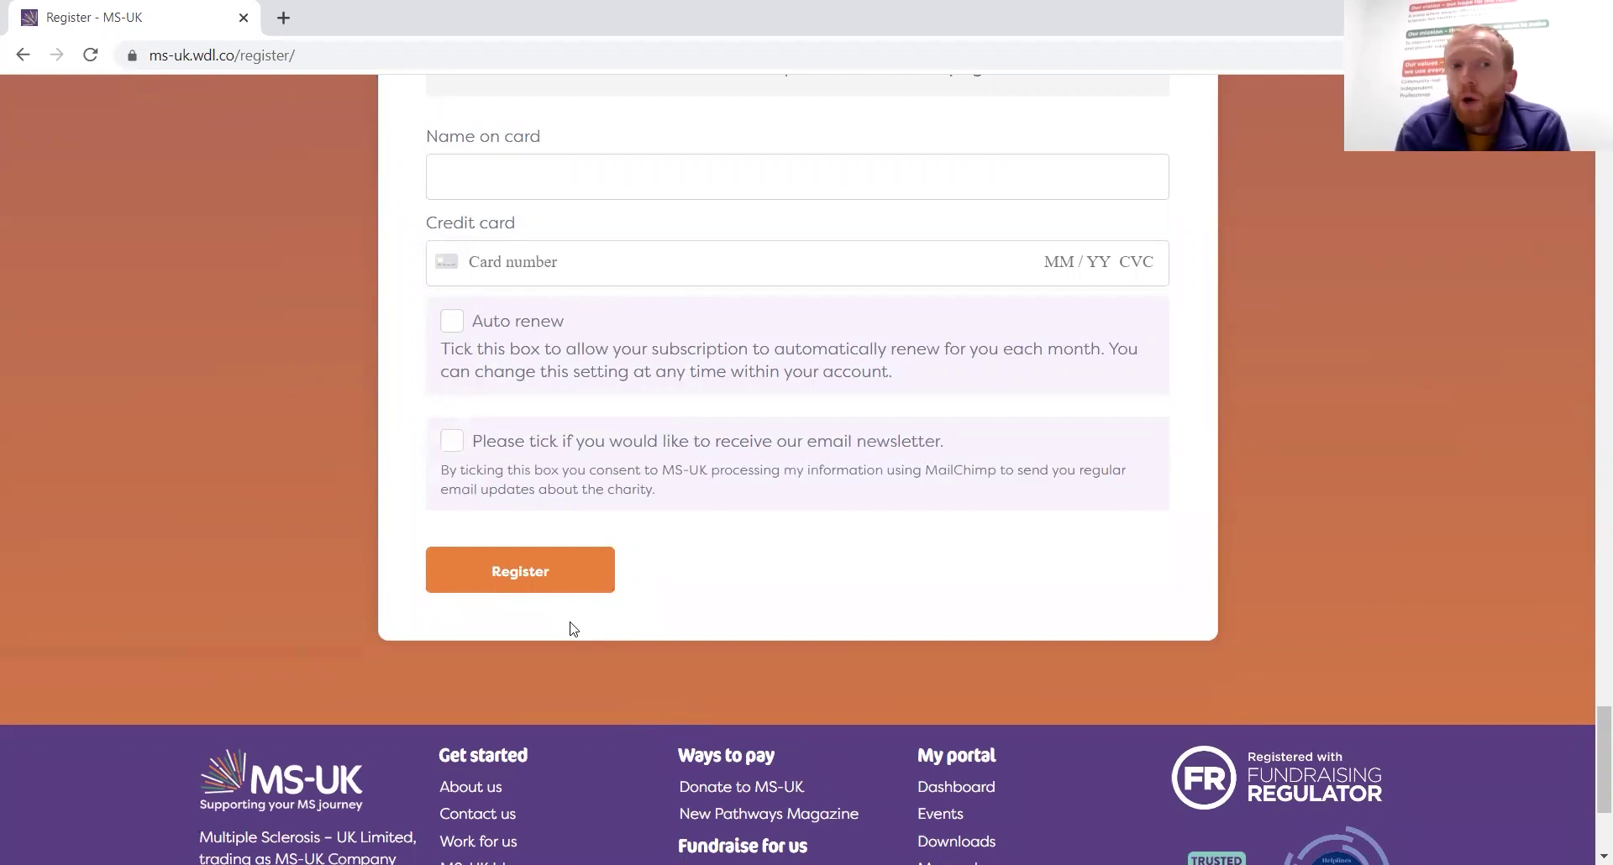
# Go back to the portal login, replace the username with the test account's, and log in
pyautogui.click(25, 55)
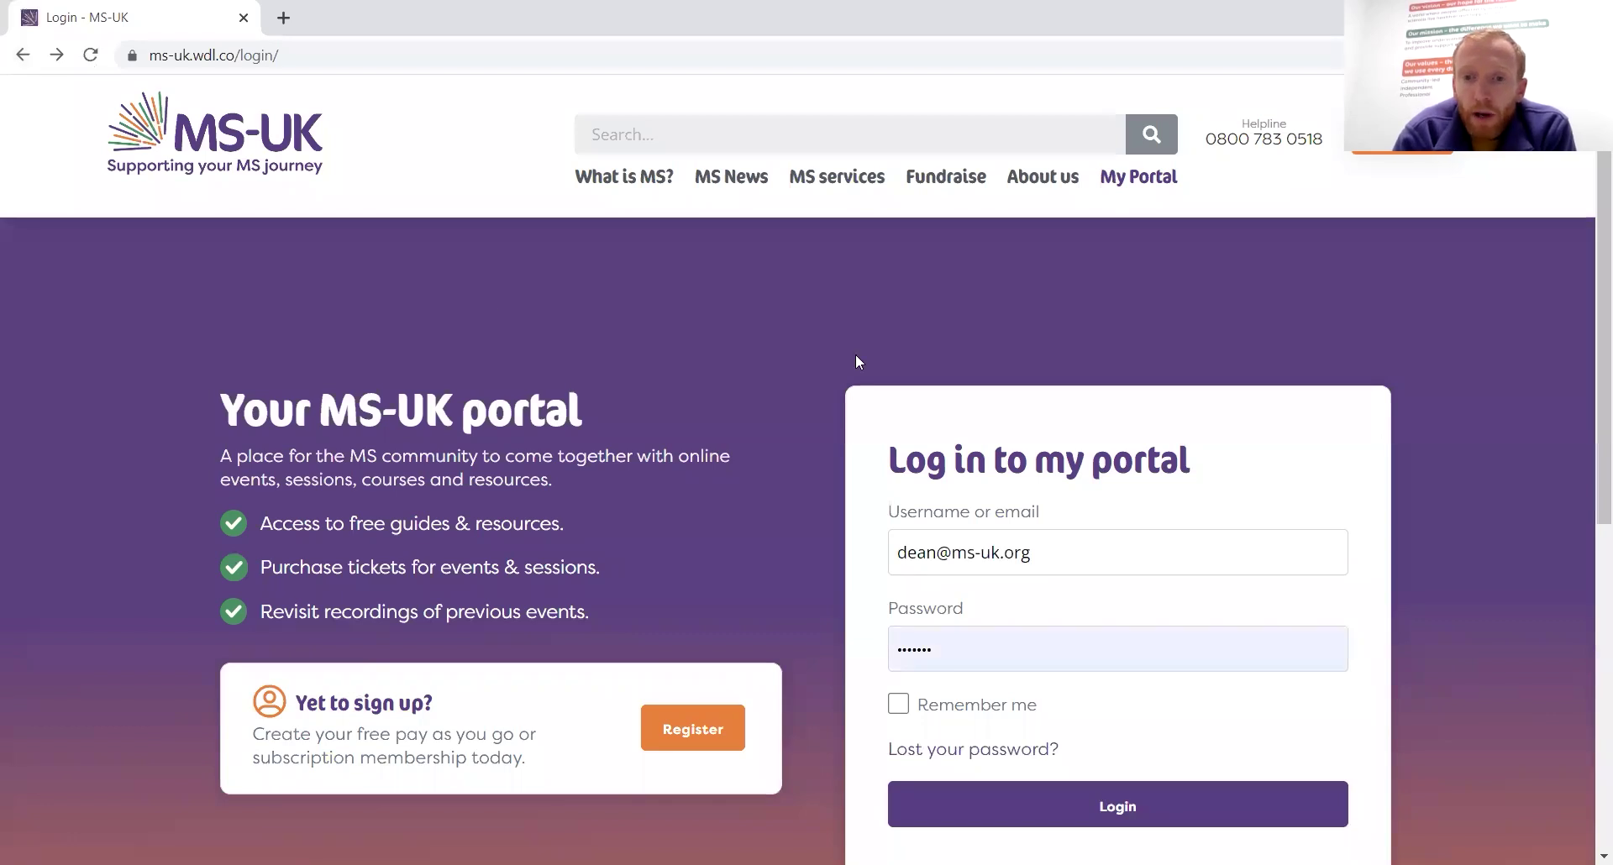
pyautogui.moveTo(934, 557); pyautogui.dragTo(816, 572)
pyautogui.write('register')
pyautogui.click(986, 642)
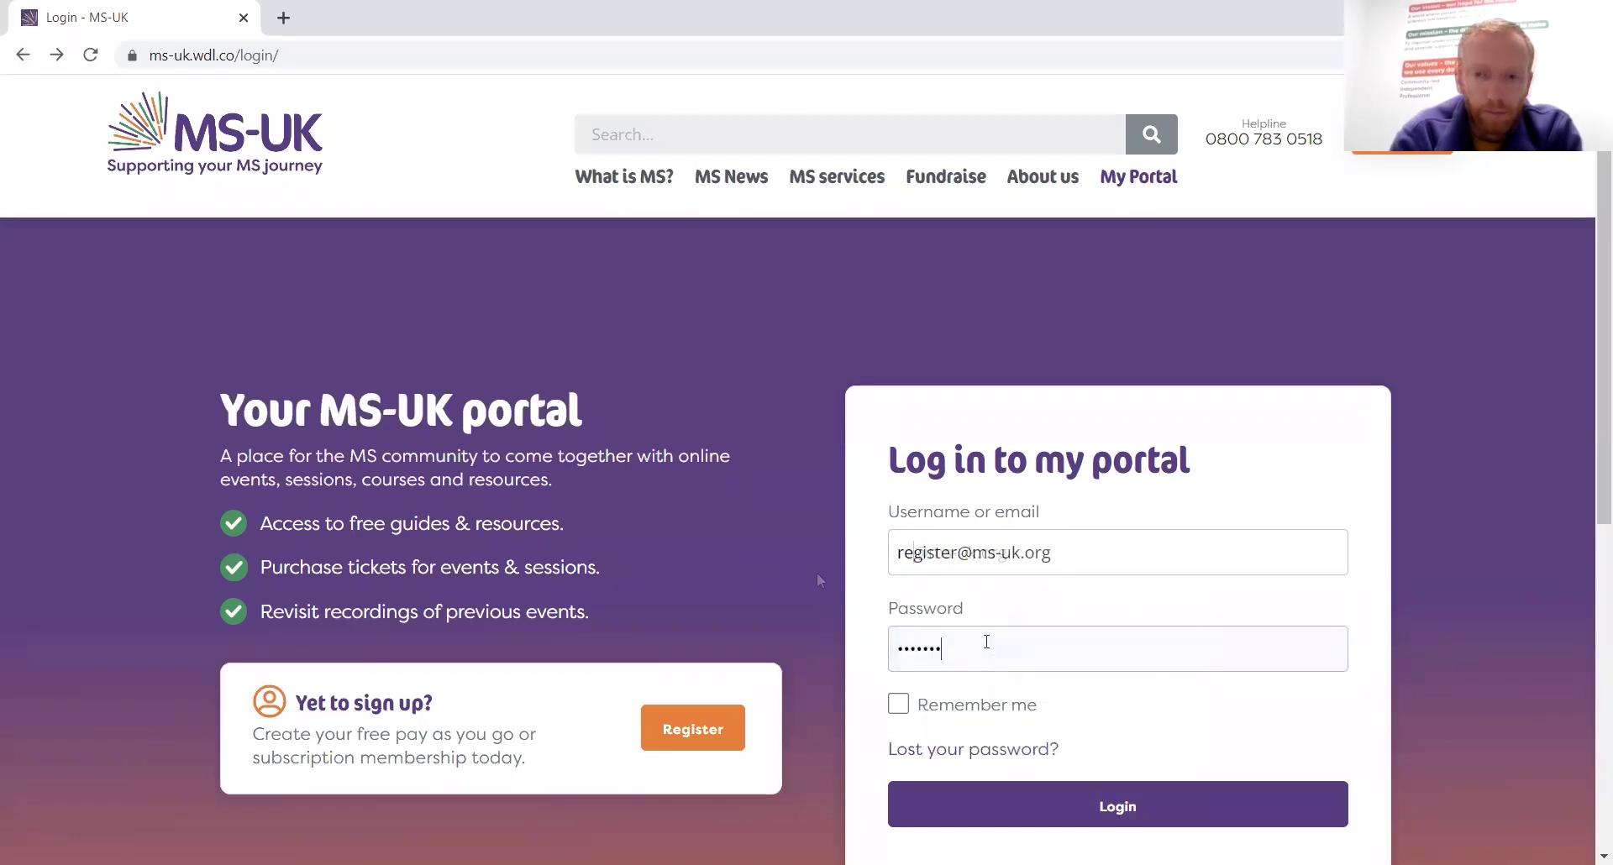
pyautogui.click(1109, 811)
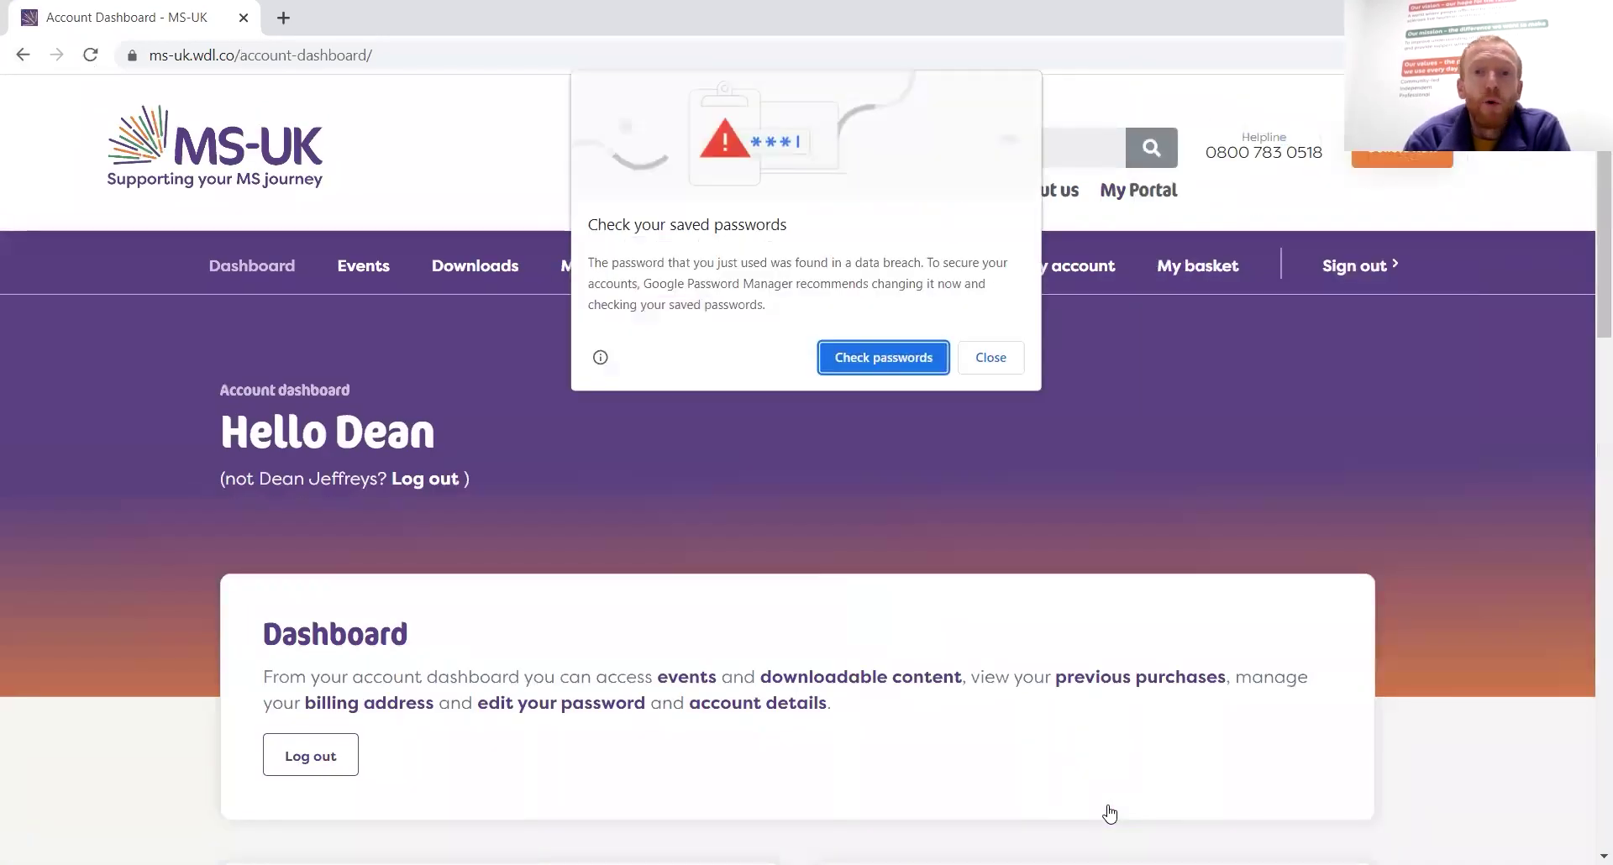
# Dismiss the browser's saved-passwords breach warning and decline saving the password
pyautogui.click(1014, 366)
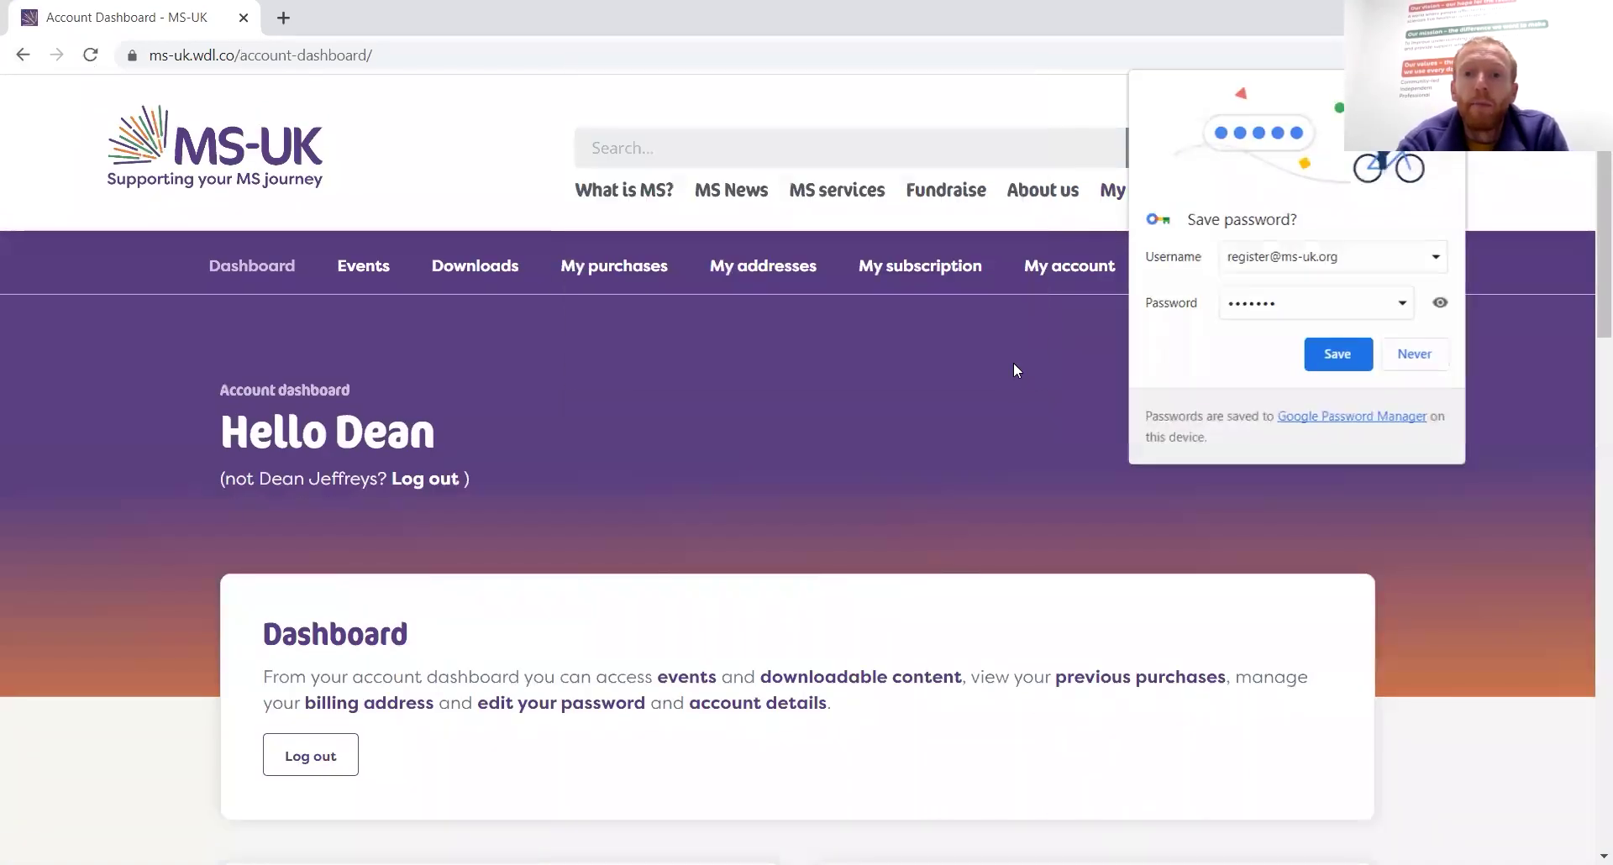
pyautogui.click(1401, 370)
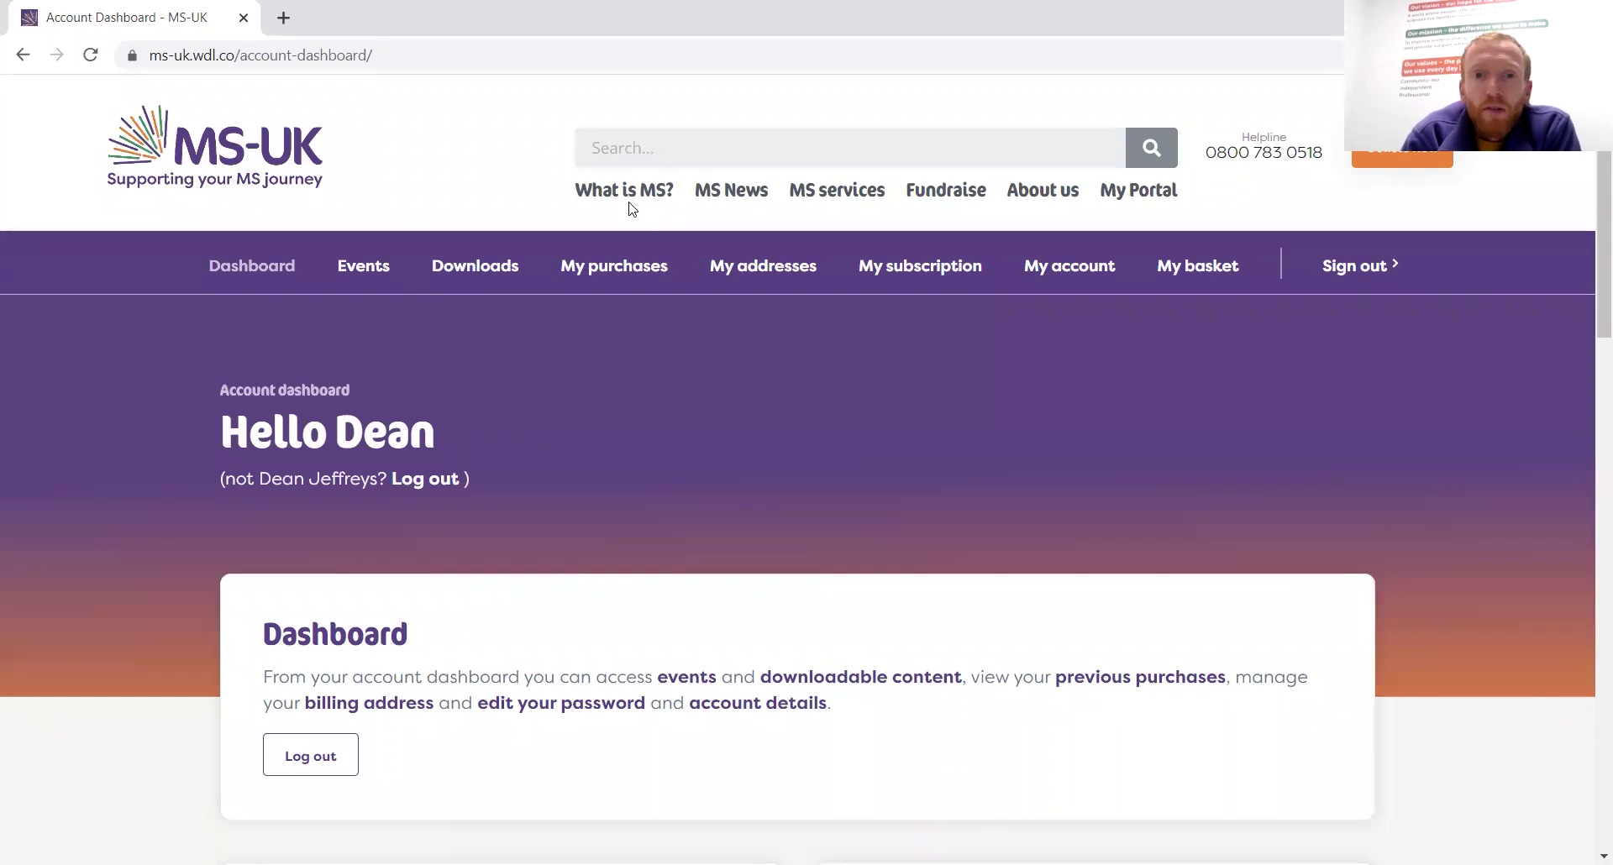
pyautogui.moveTo(851, 193)
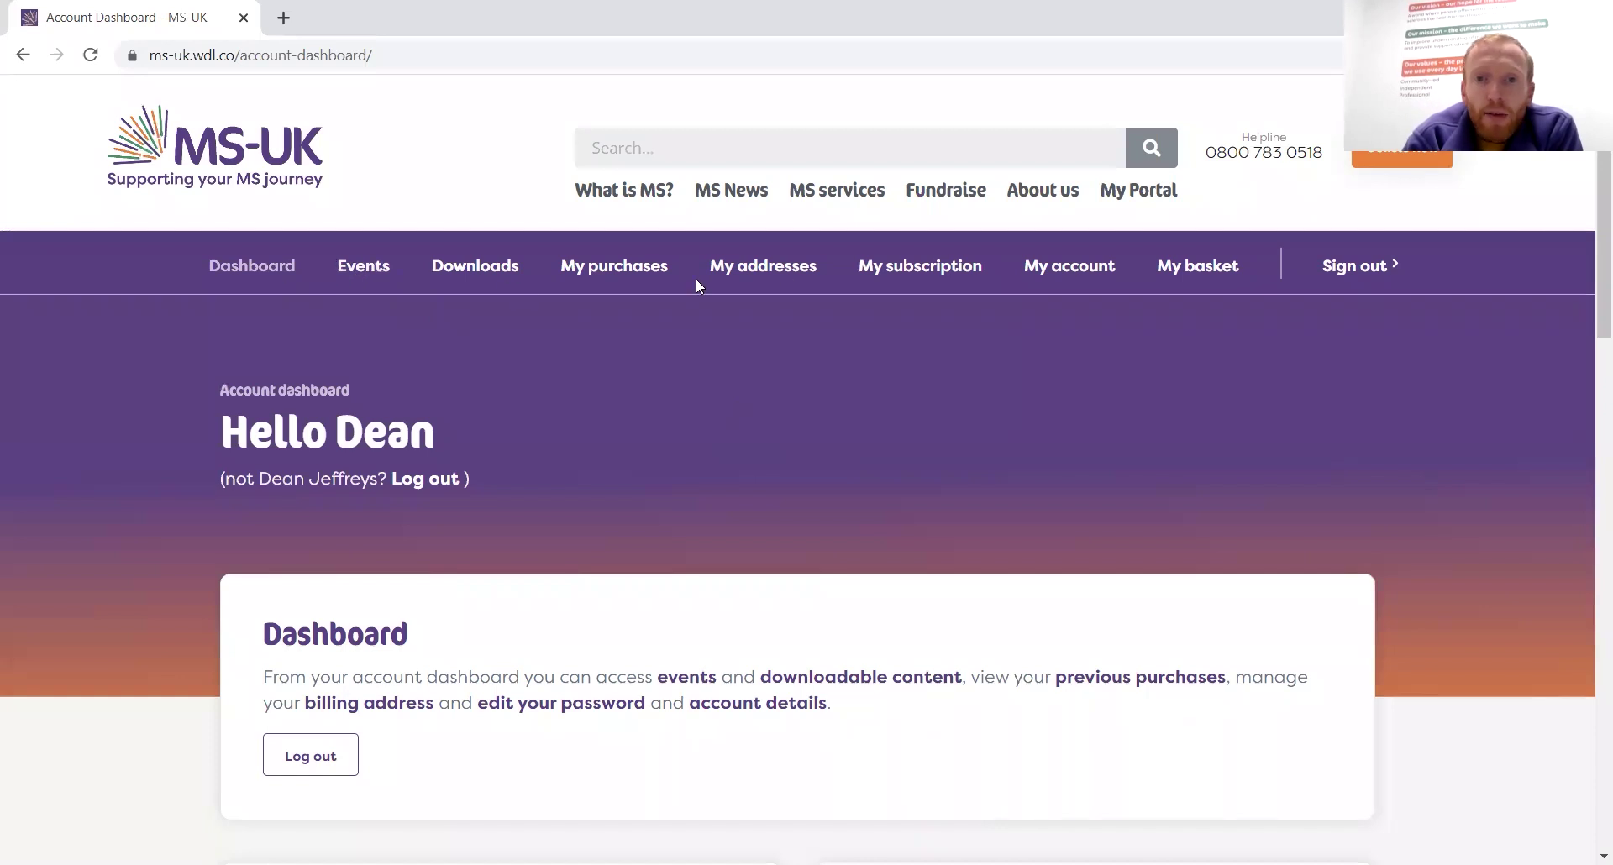
pyautogui.click(965, 274)
pyautogui.click(1199, 269)
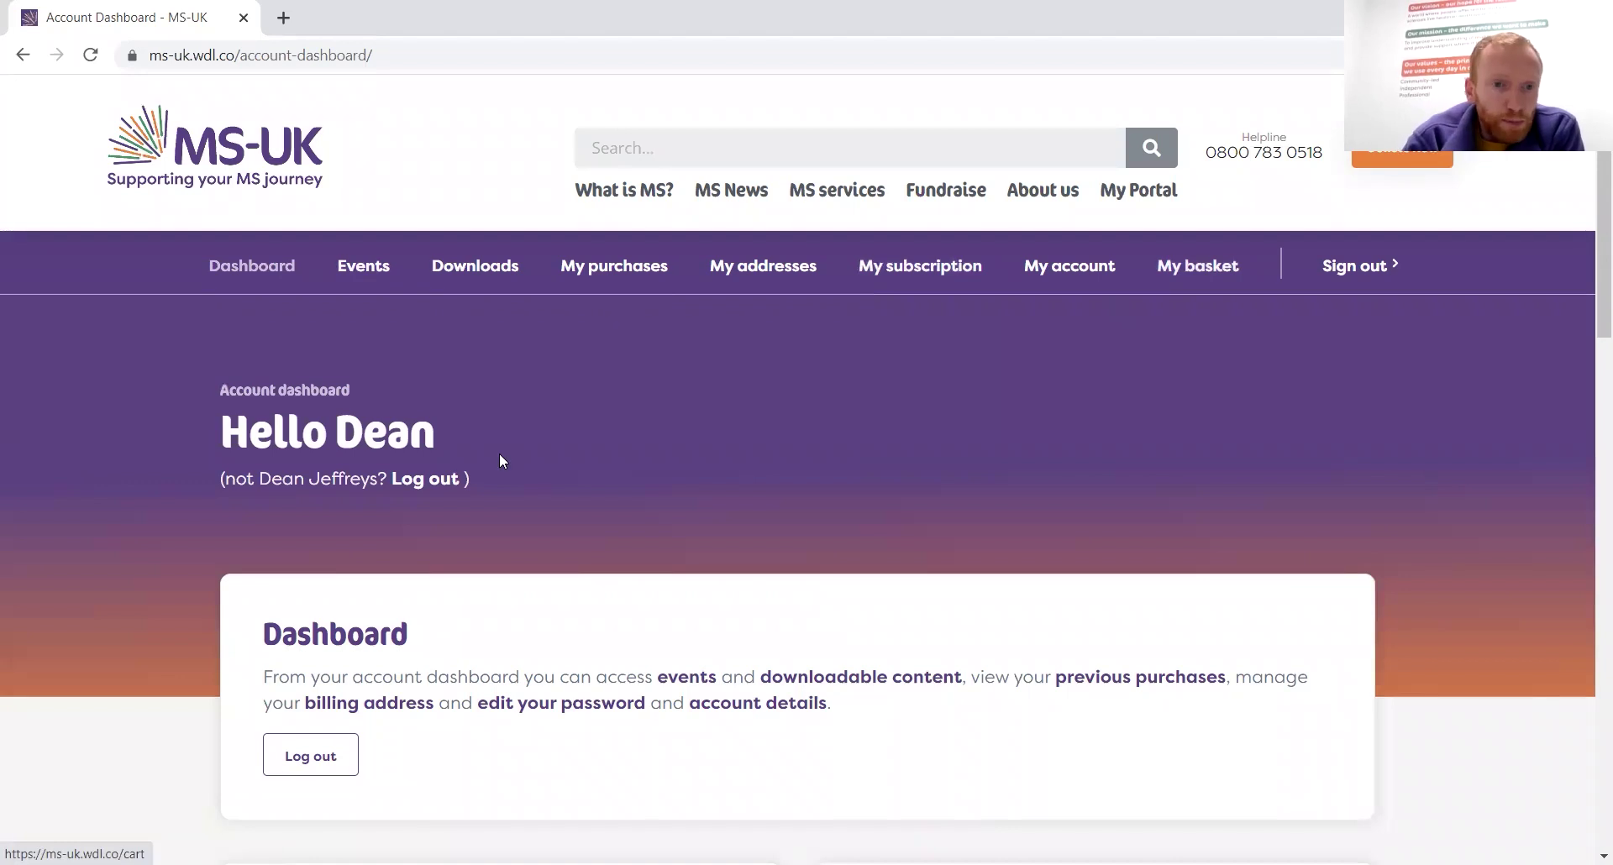
# Scroll through the dashboard cards and open the Events listing page
pyautogui.scroll(-4, 499, 458)
pyautogui.scroll(-4, 502, 460)
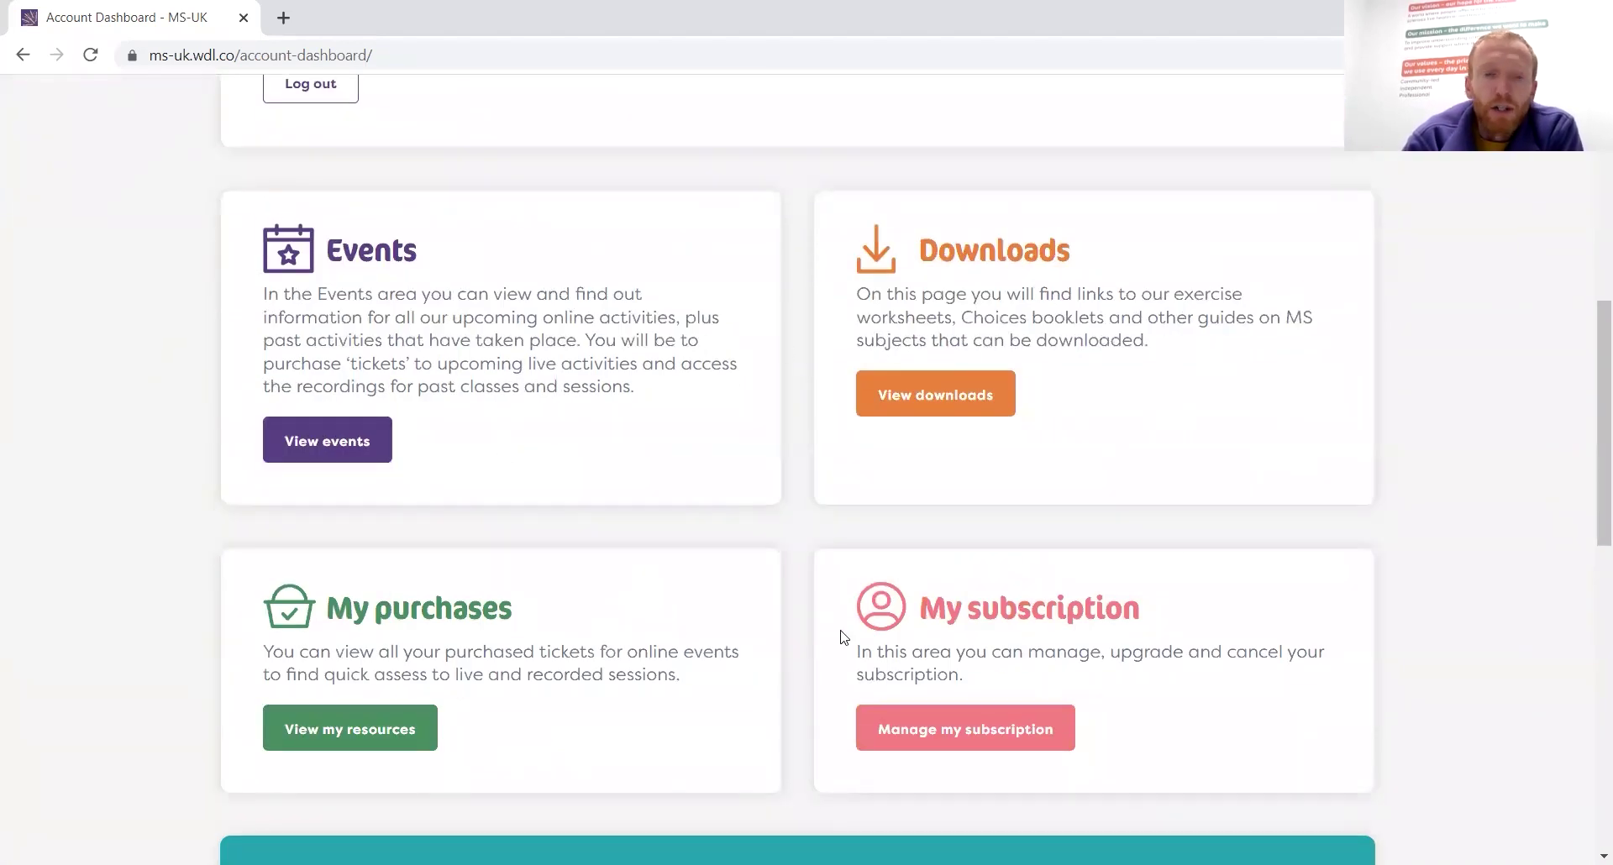
pyautogui.scroll(7, 802, 415)
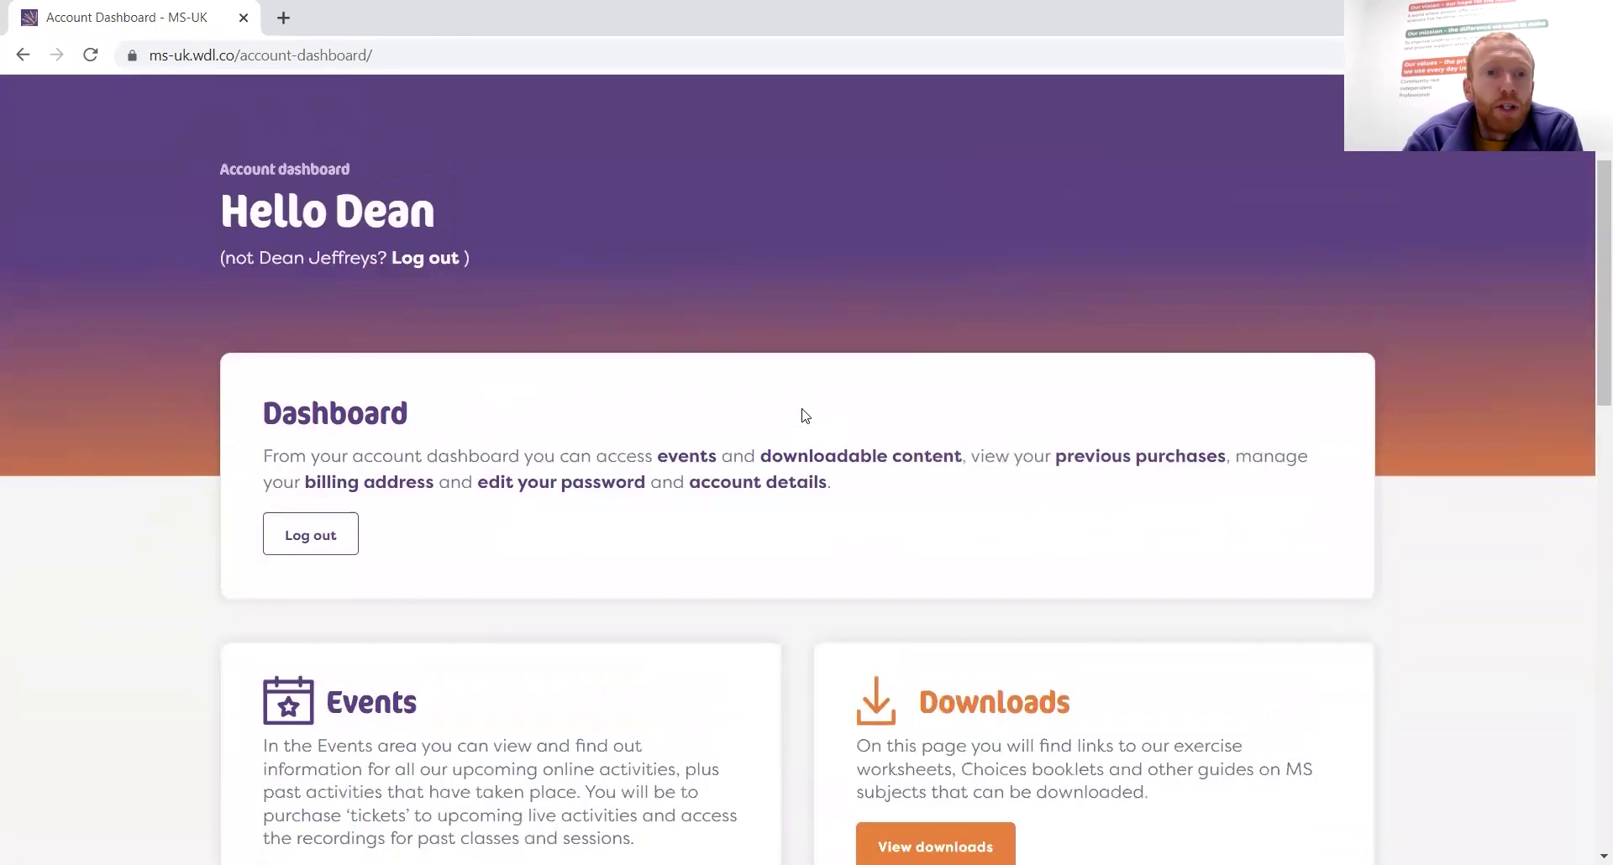
pyautogui.scroll(1, 802, 411)
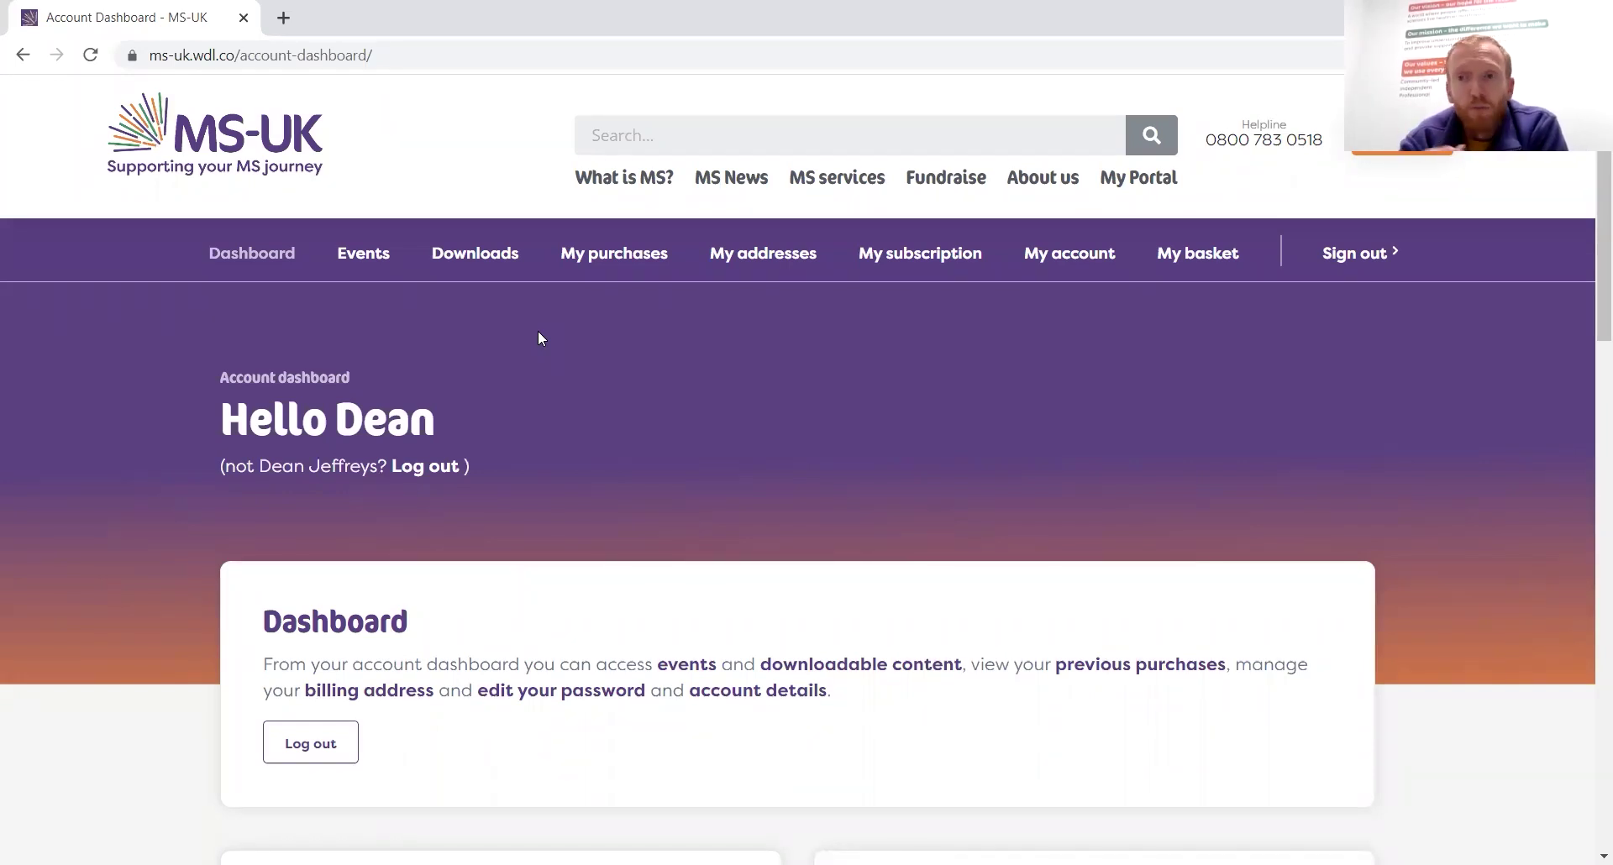
pyautogui.click(367, 262)
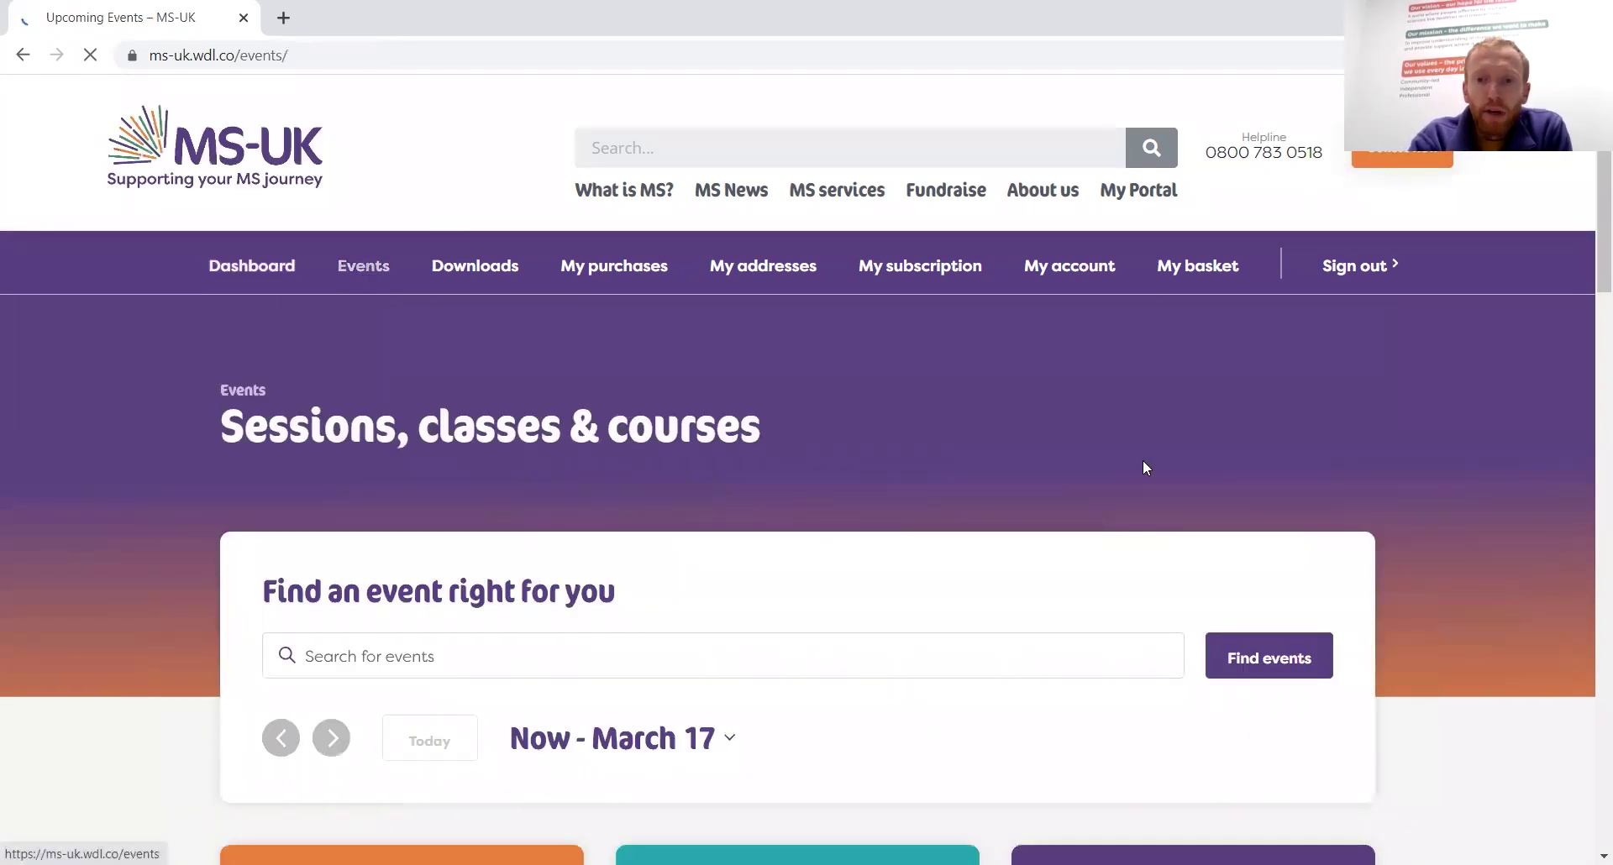
pyautogui.scroll(-1, 1144, 464)
pyautogui.scroll(-4, 1144, 462)
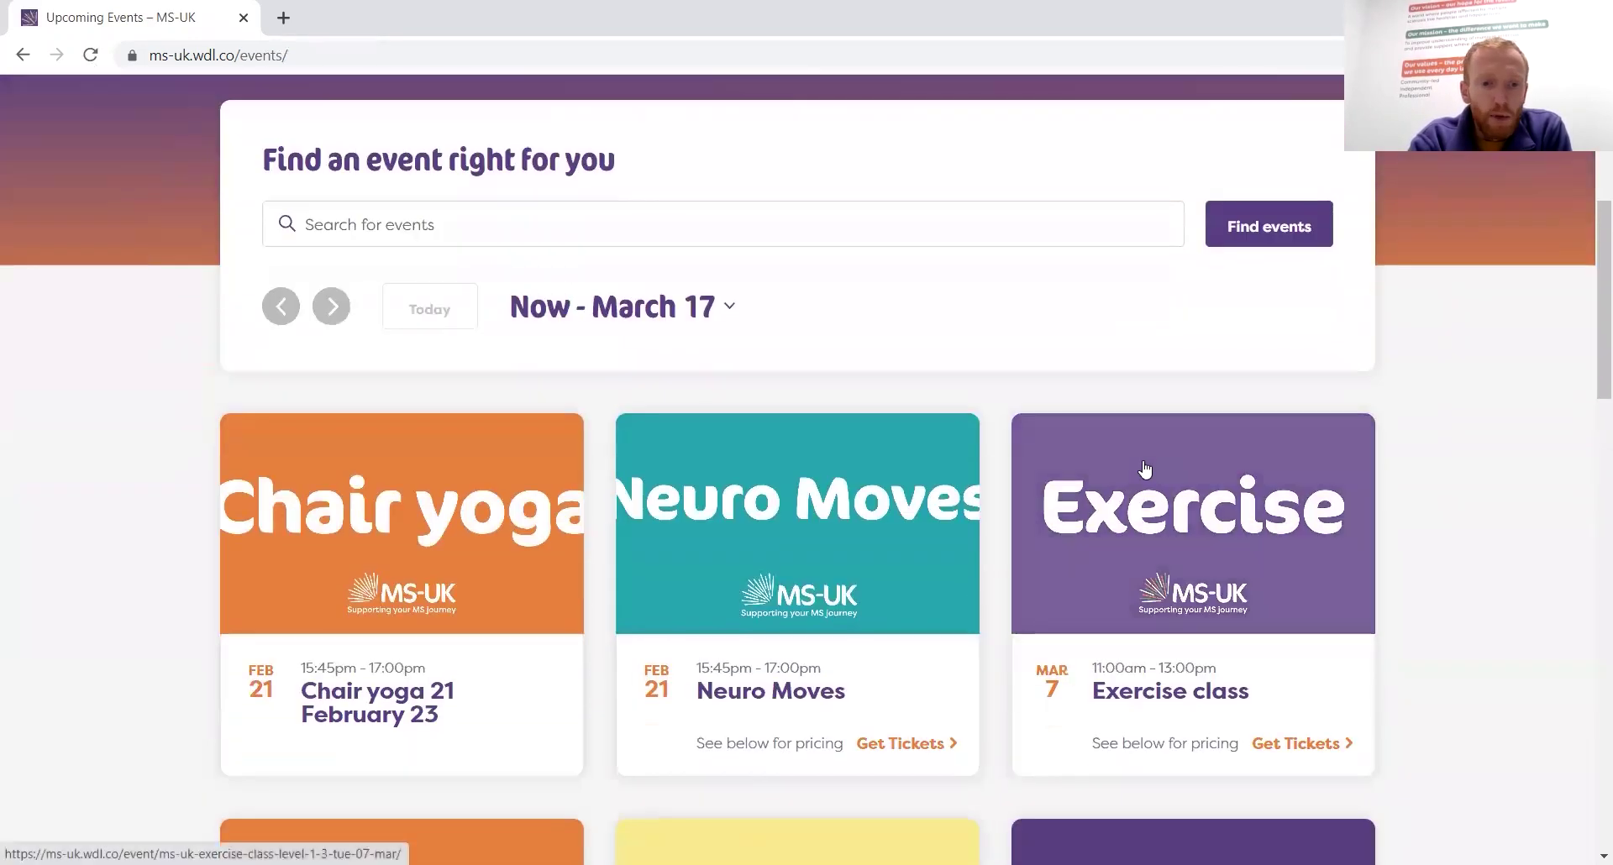
pyautogui.scroll(-2, 1144, 469)
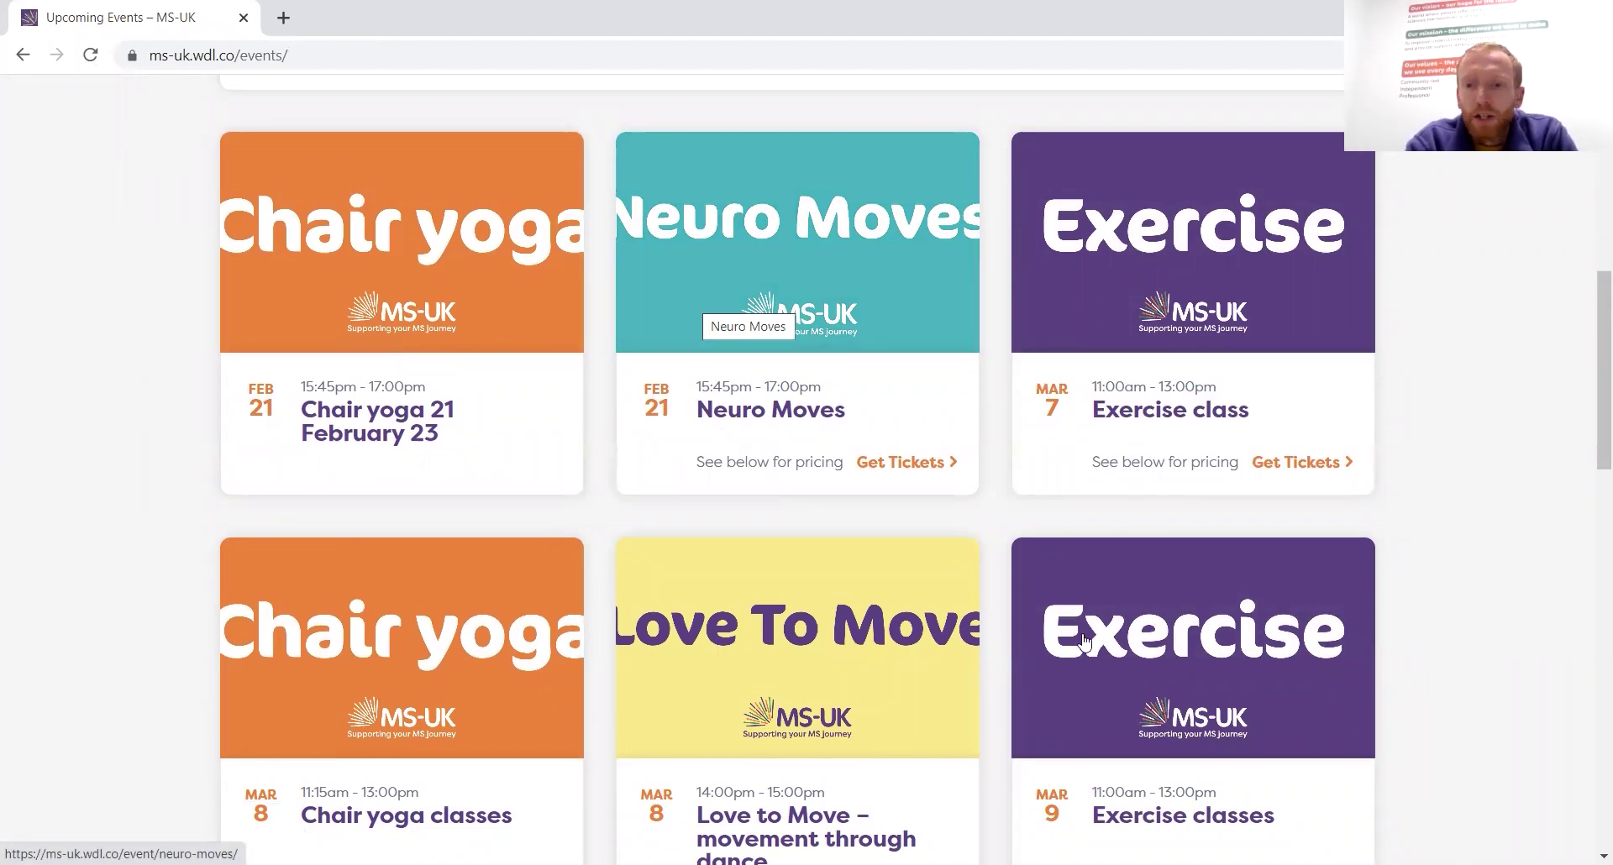
pyautogui.scroll(-3, 1476, 623)
pyautogui.scroll(-10, 1475, 623)
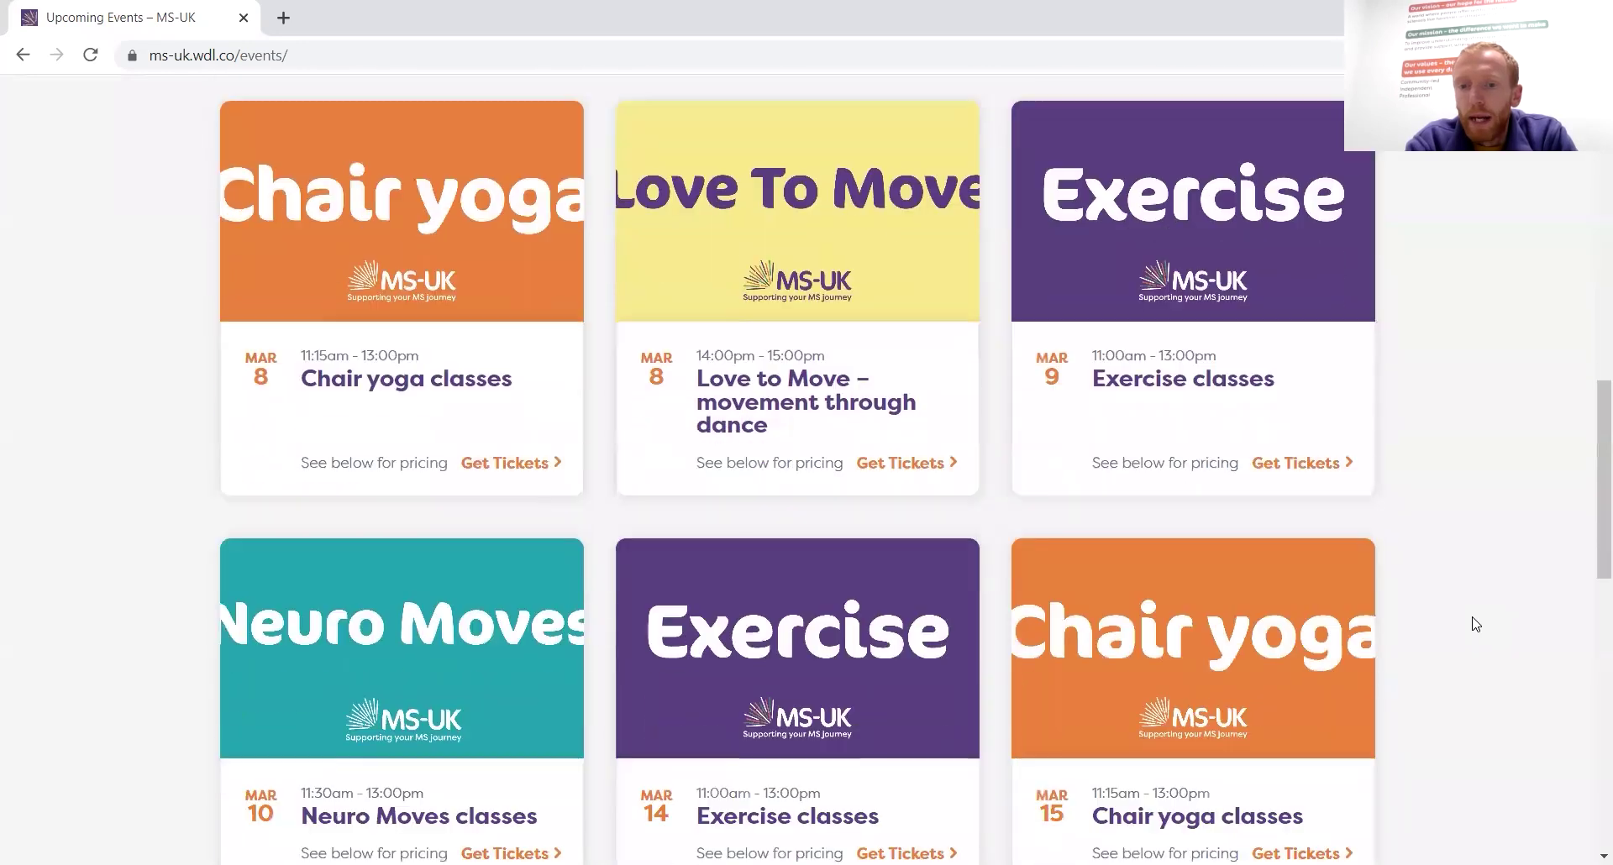
pyautogui.scroll(-2, 1476, 623)
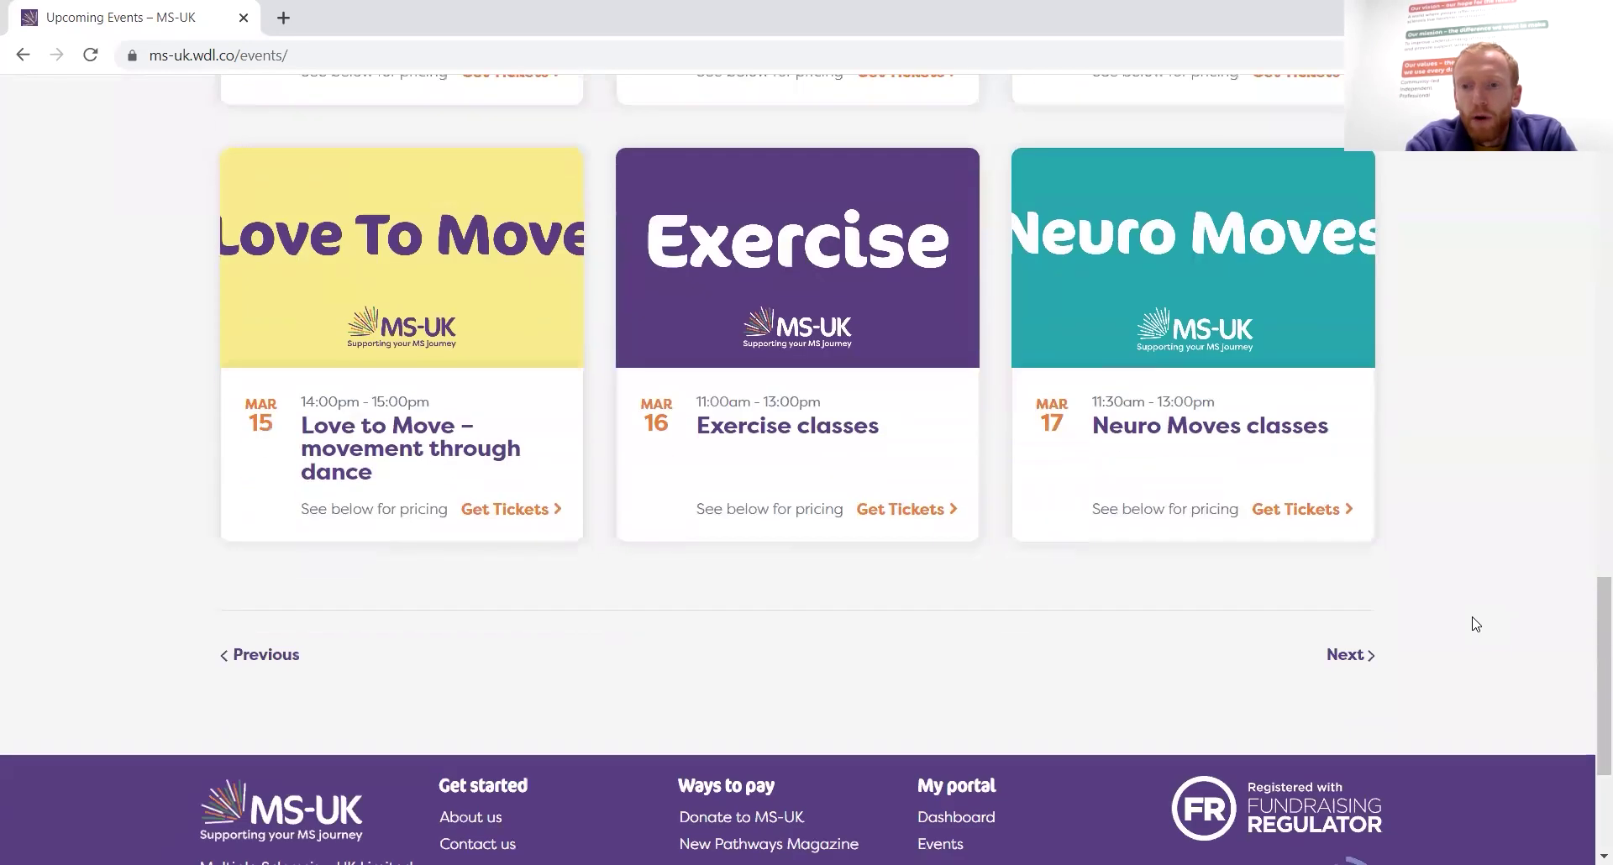
pyautogui.scroll(2, 1476, 623)
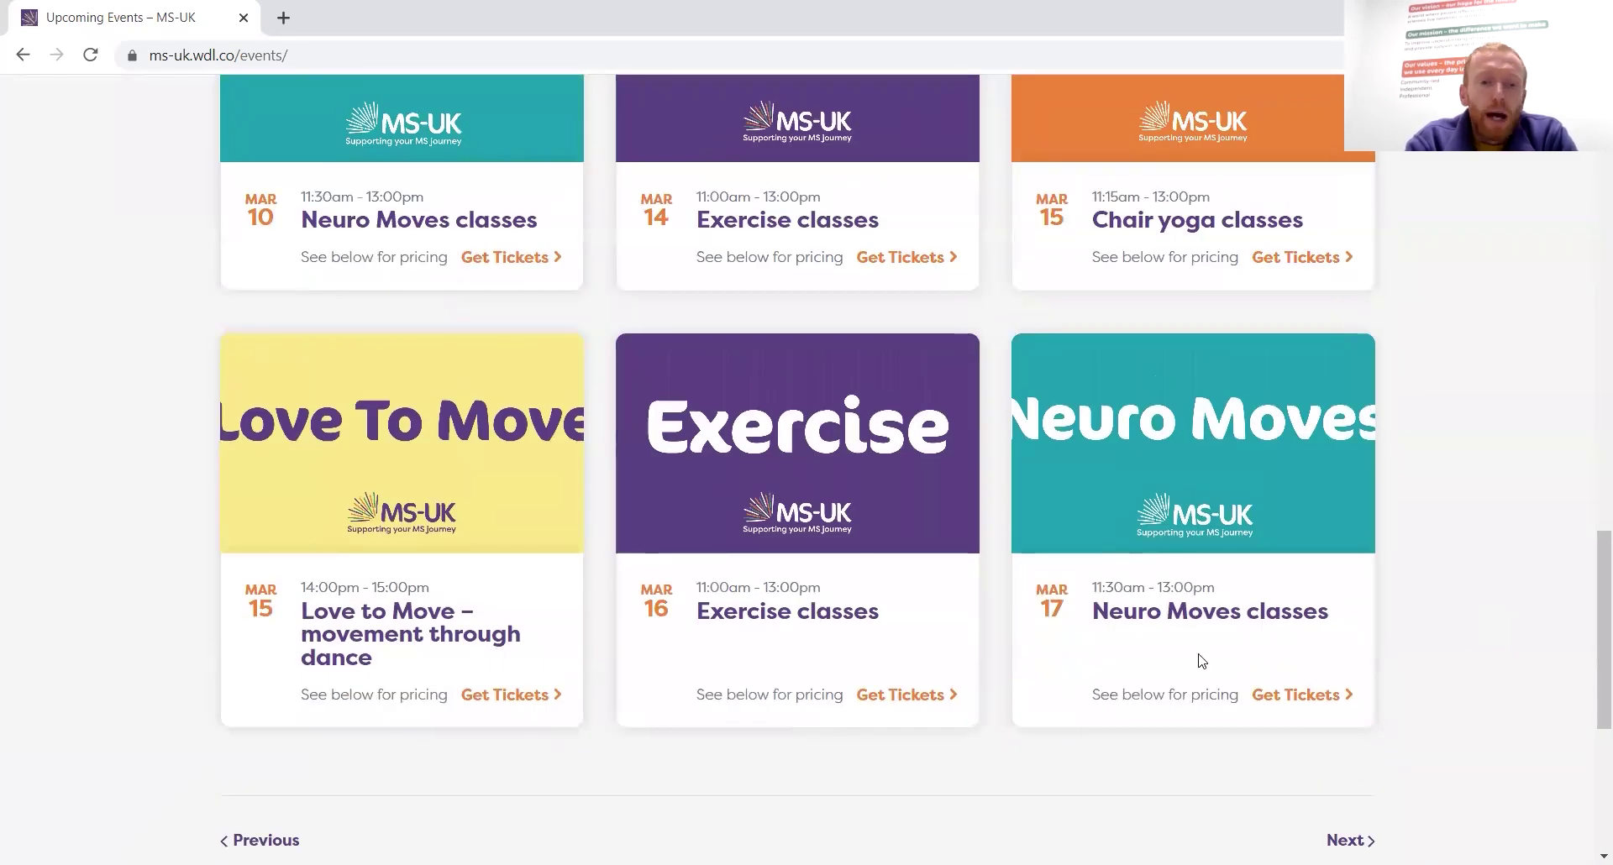
pyautogui.scroll(9, 1, 586)
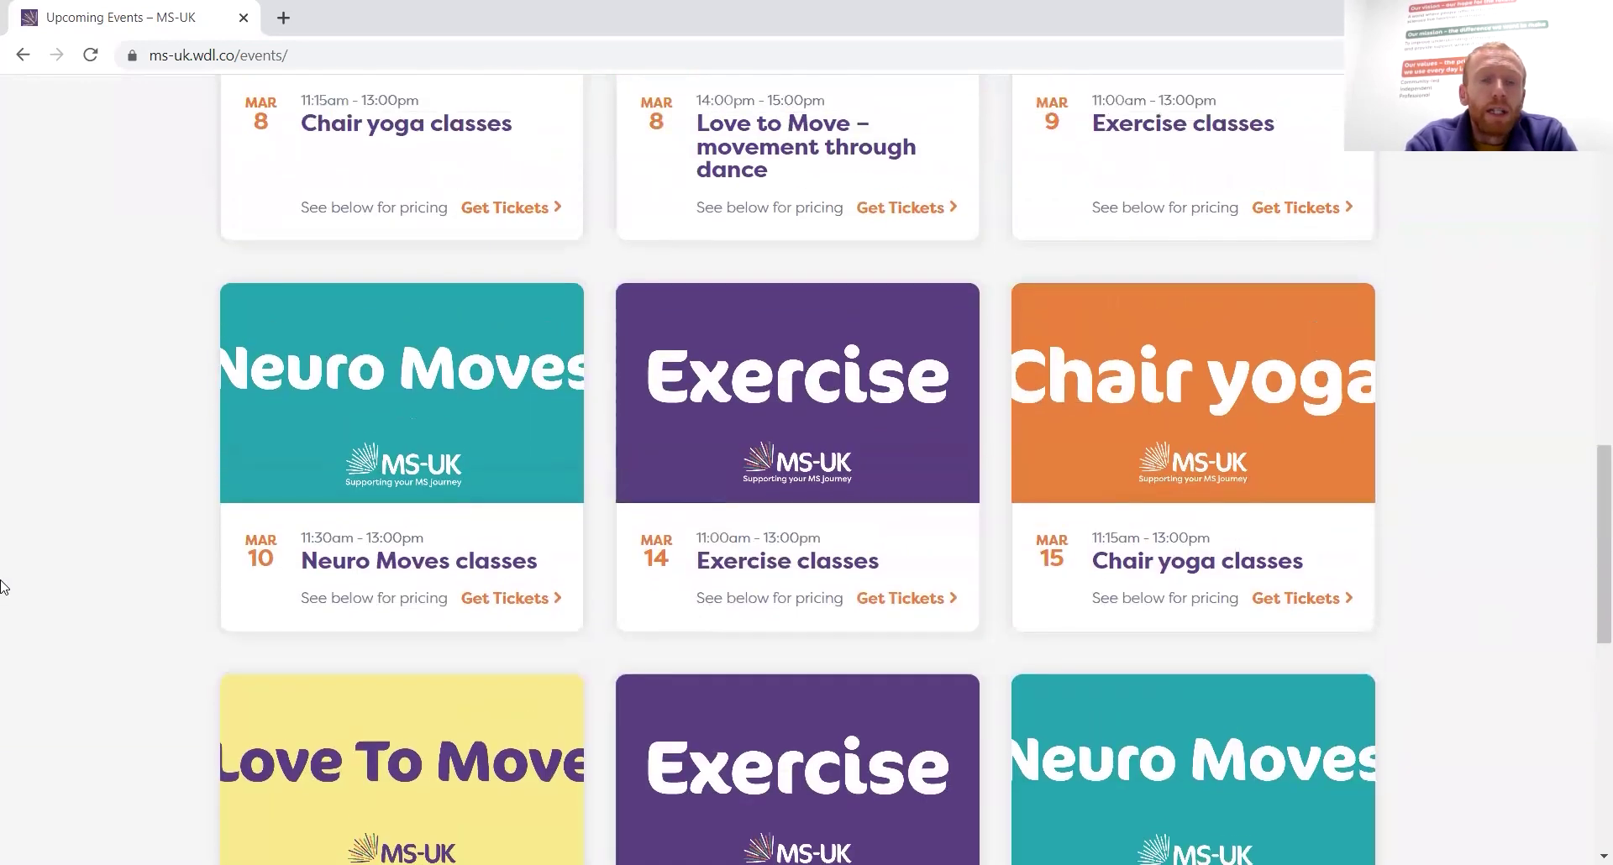
pyautogui.scroll(6, 2, 585)
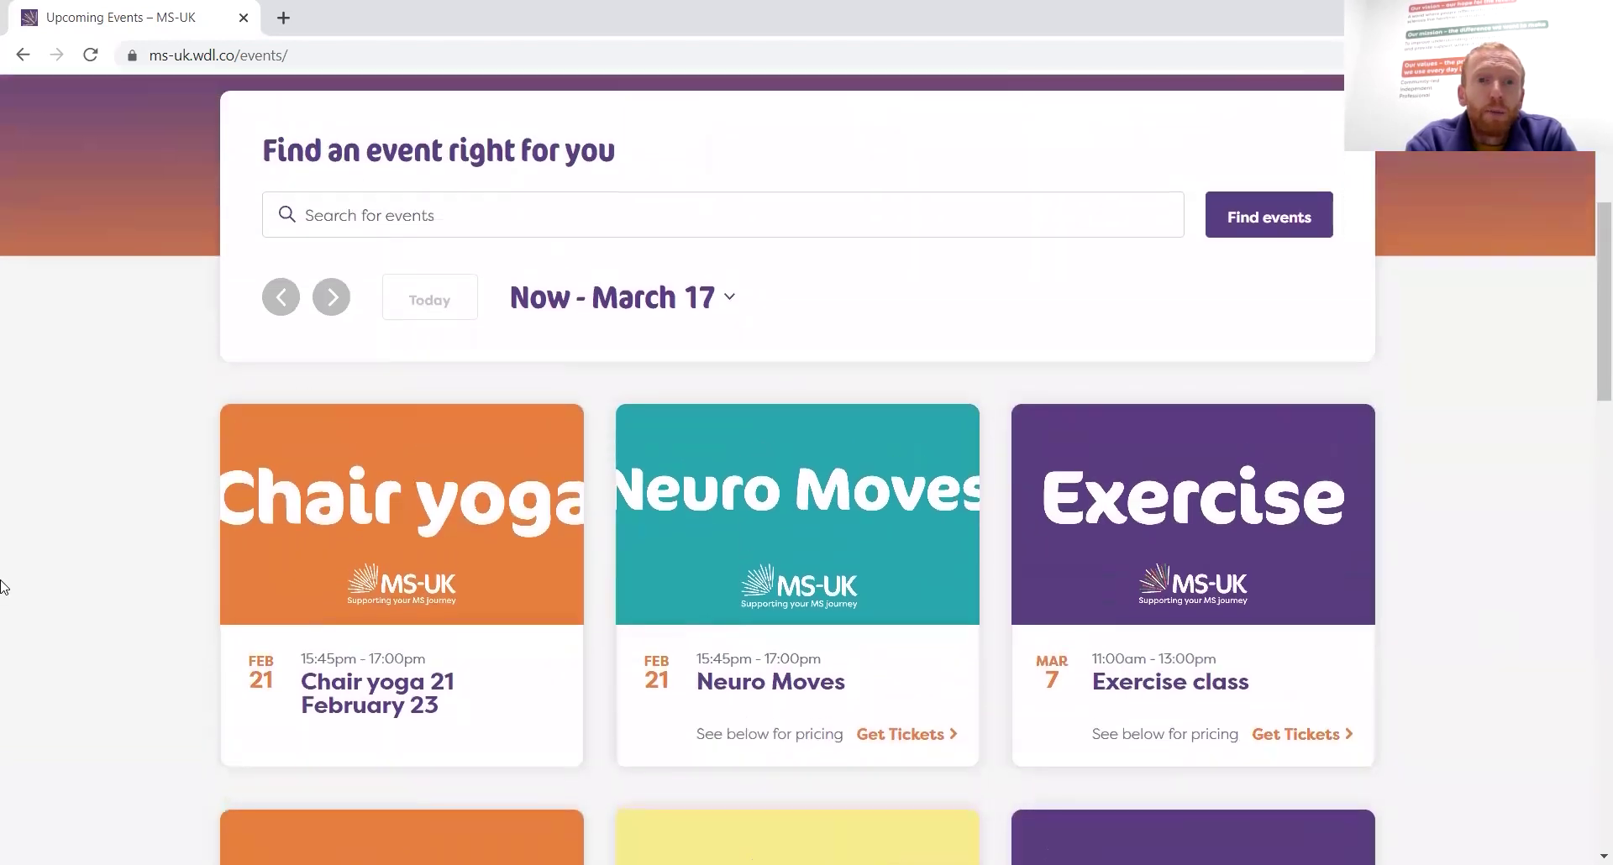
pyautogui.scroll(-13, 1, 586)
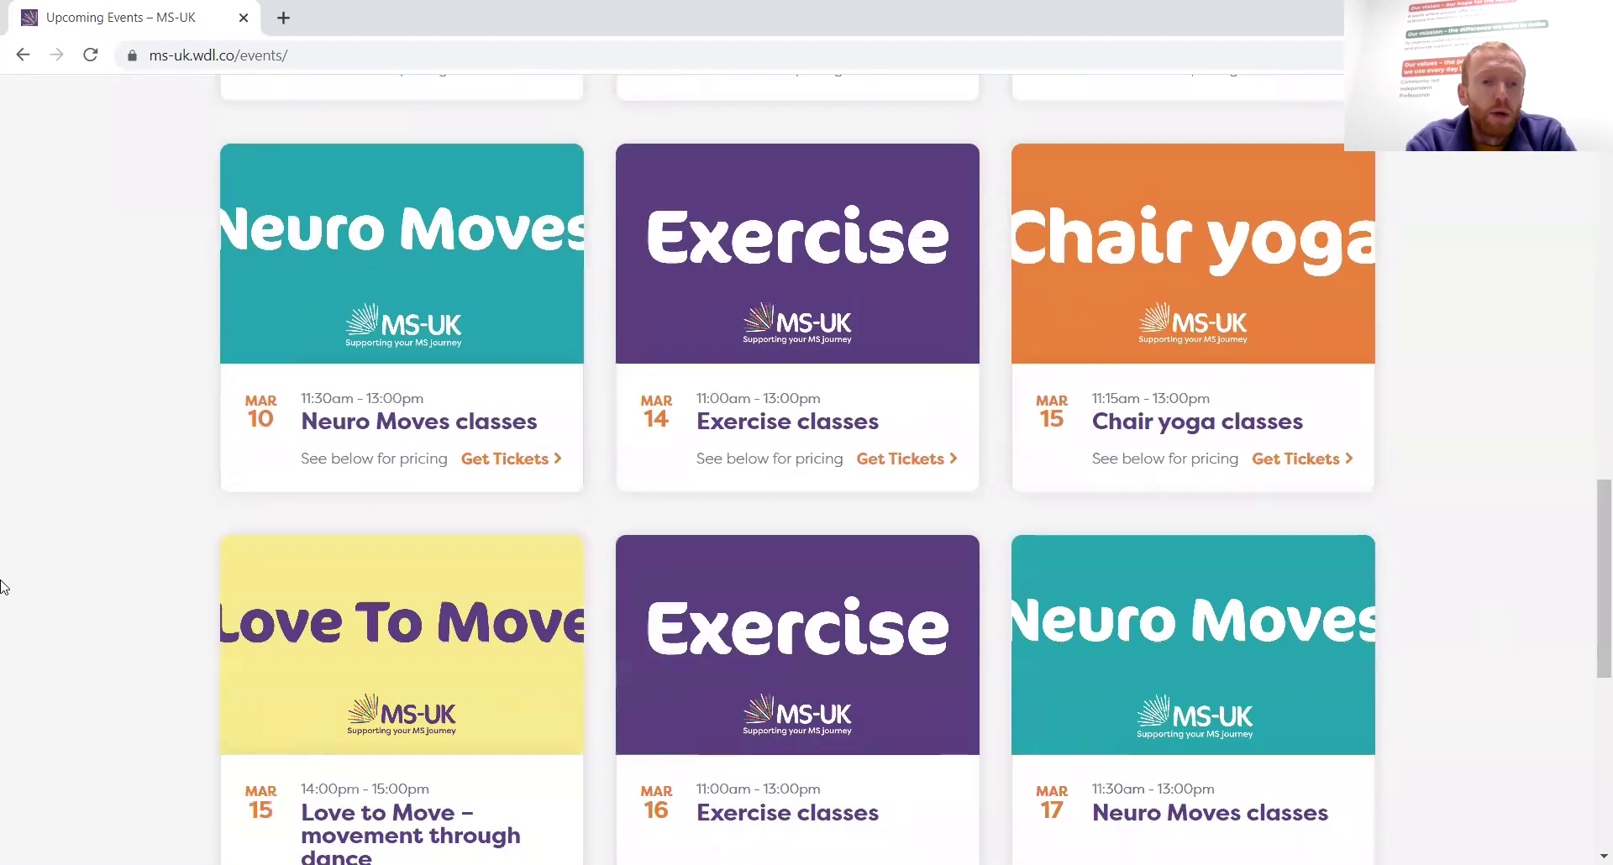
pyautogui.scroll(-6, 1, 586)
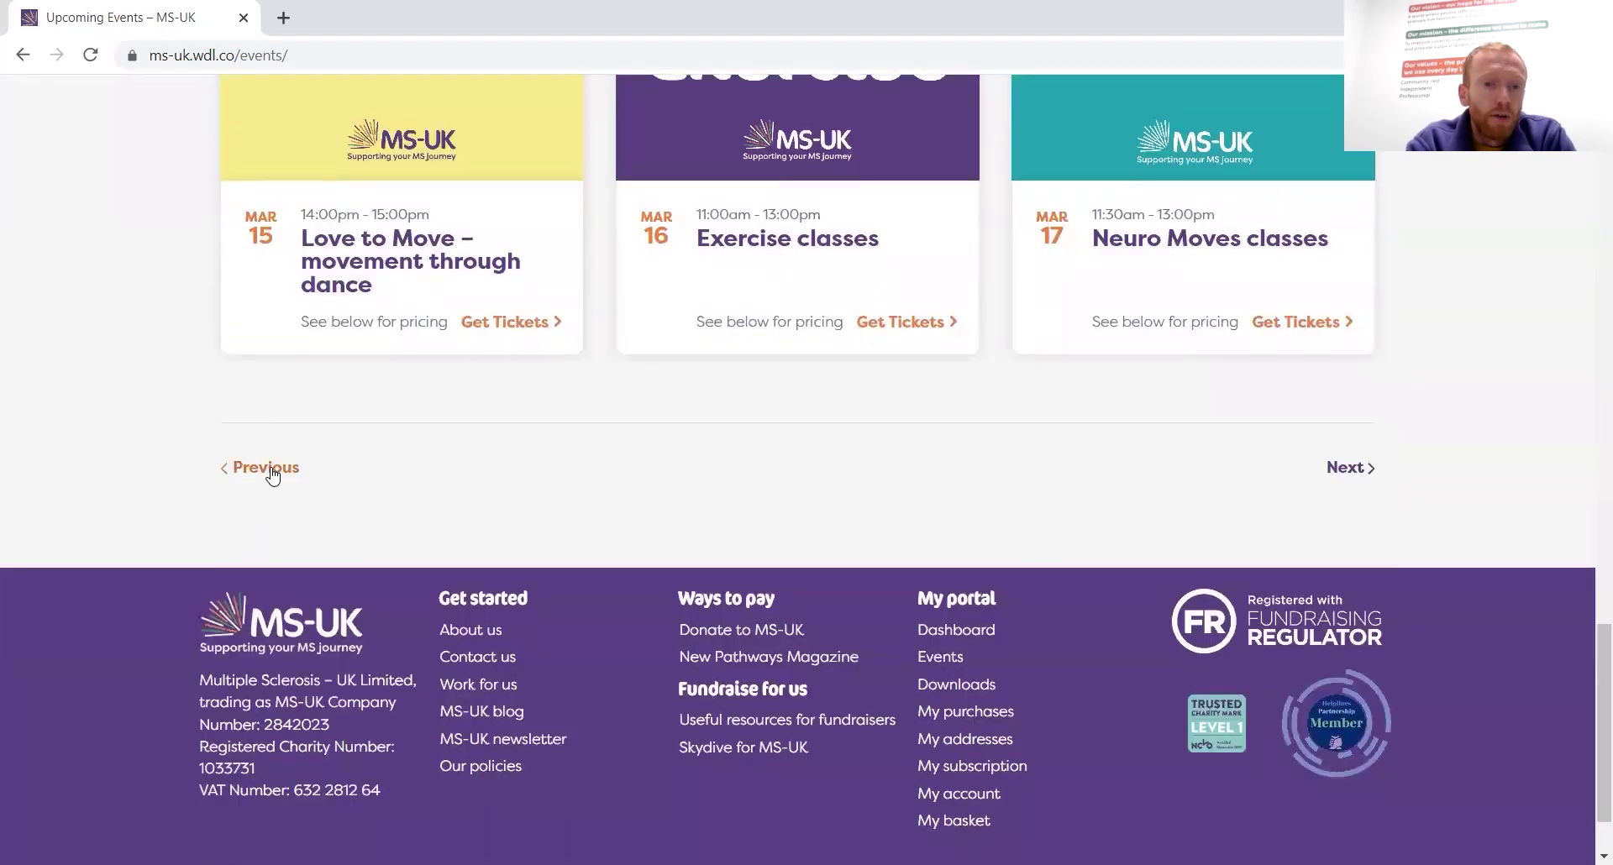
# Open Past Events and scroll down to the 'Exercise class 21 Feb 23' card
pyautogui.click(270, 470)
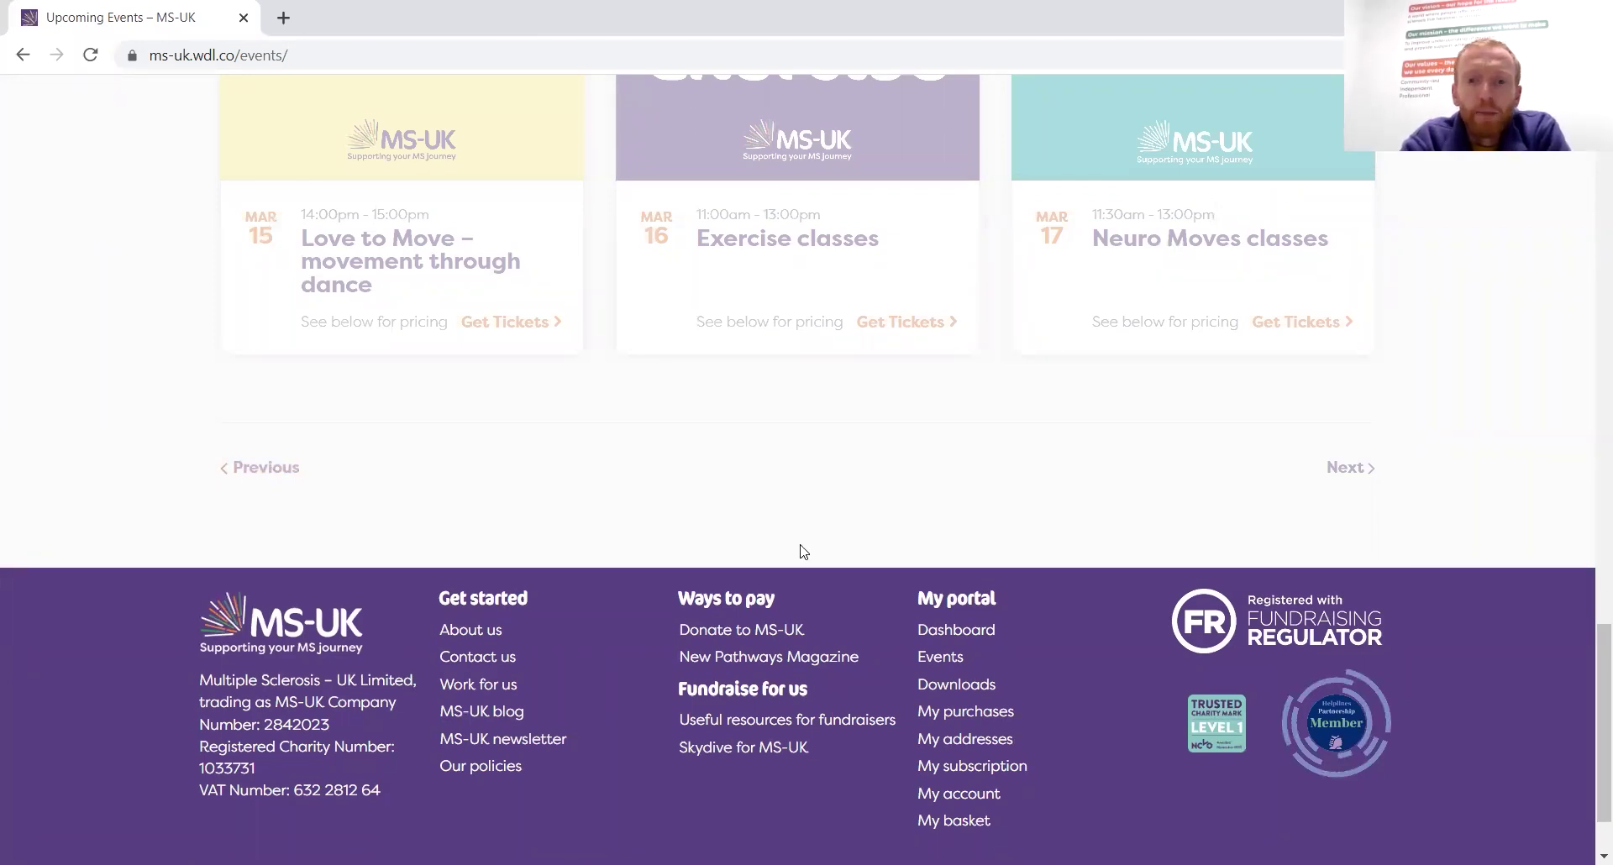
pyautogui.scroll(-5, 802, 552)
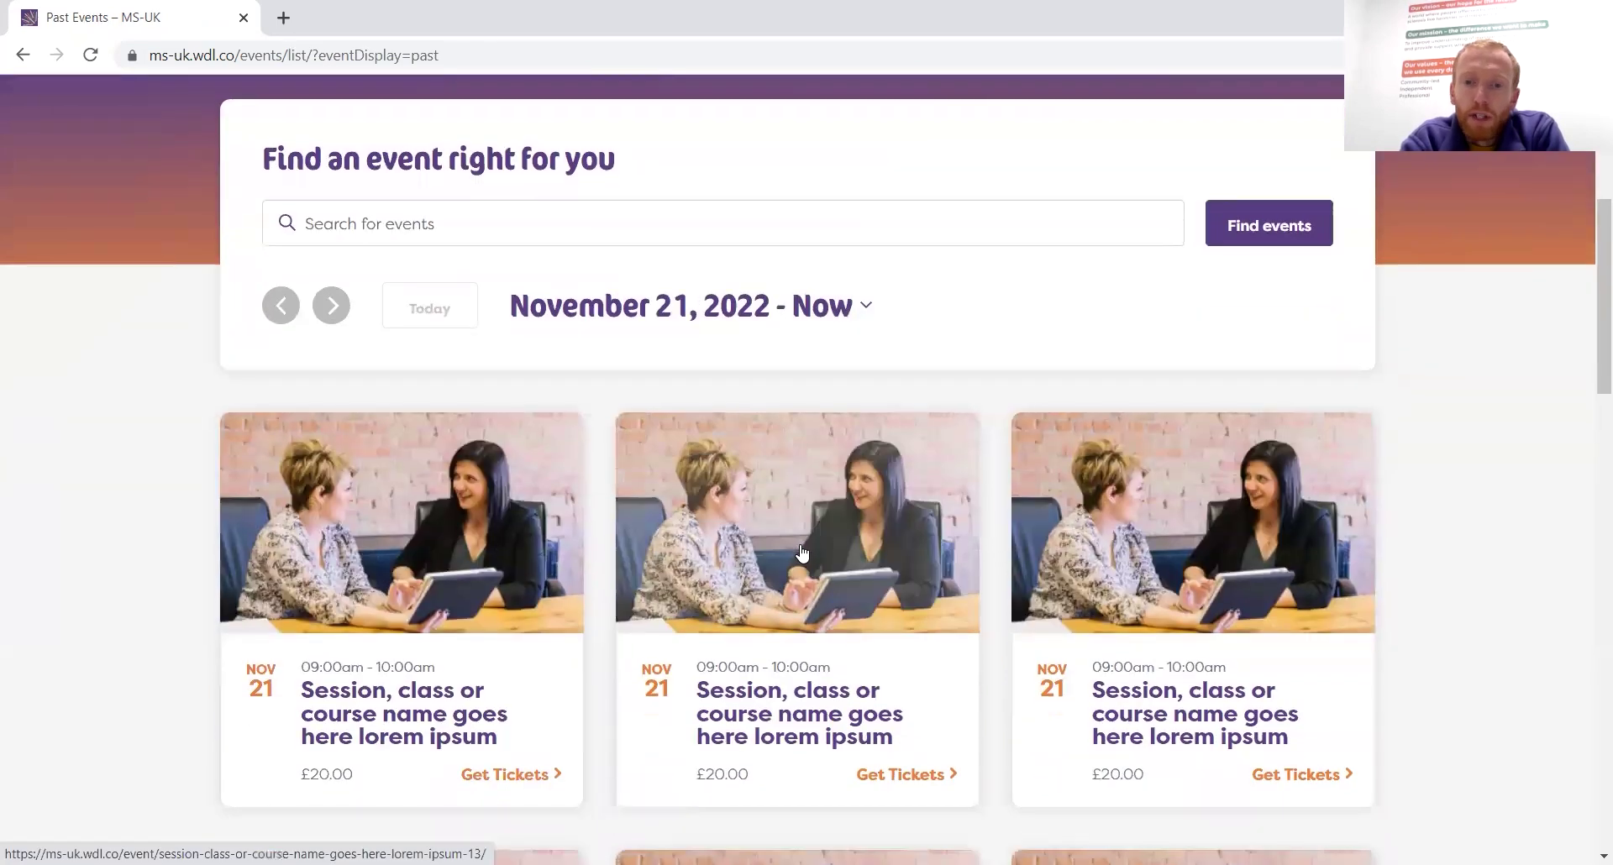
pyautogui.scroll(-8, 802, 552)
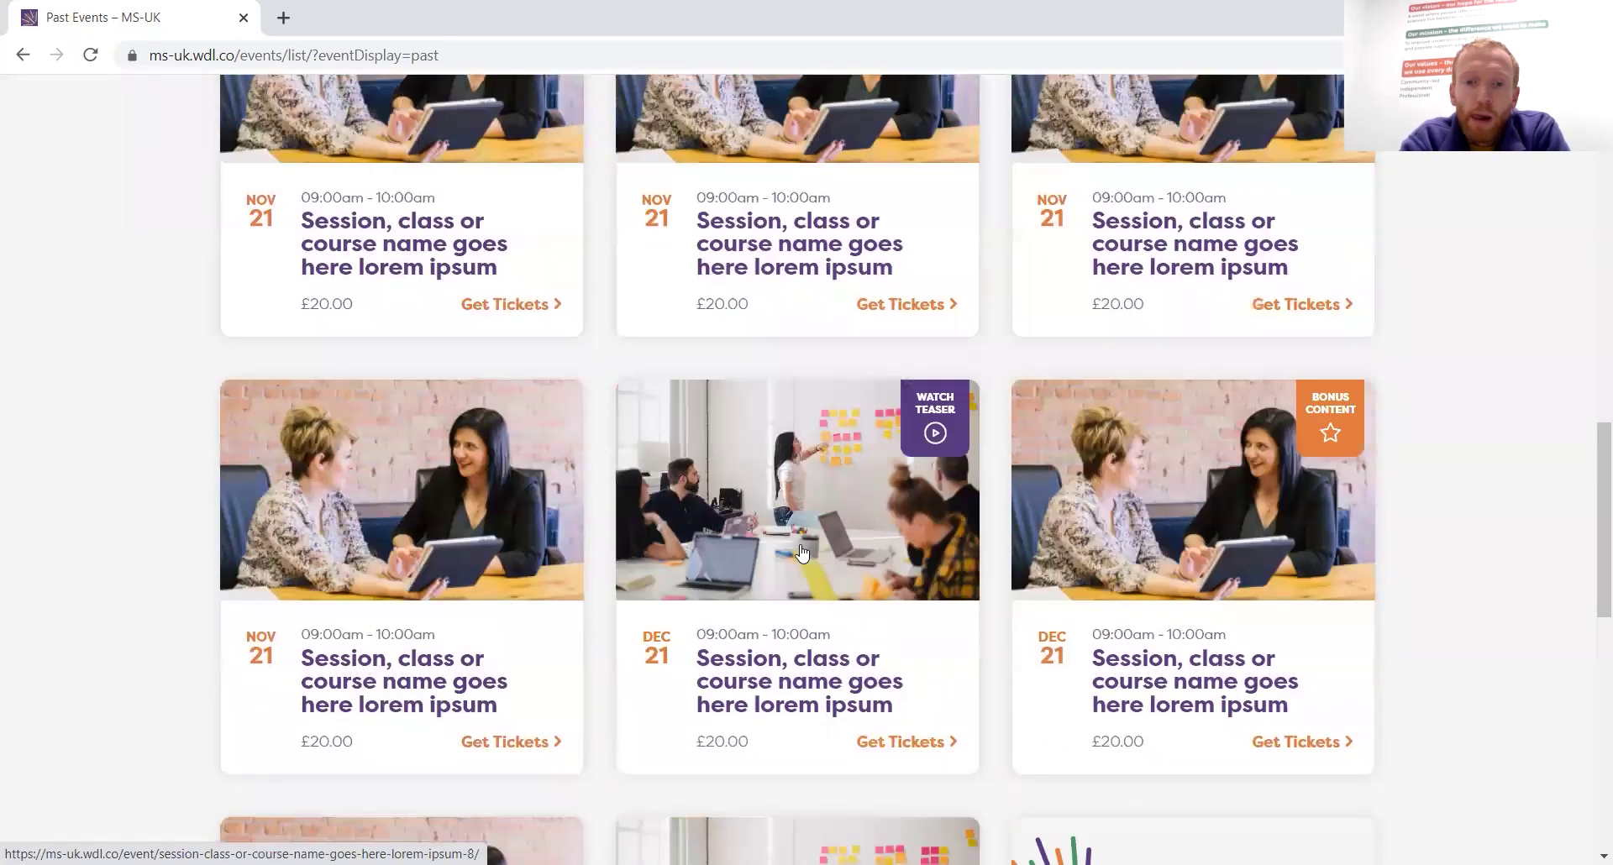
pyautogui.scroll(-7, 802, 552)
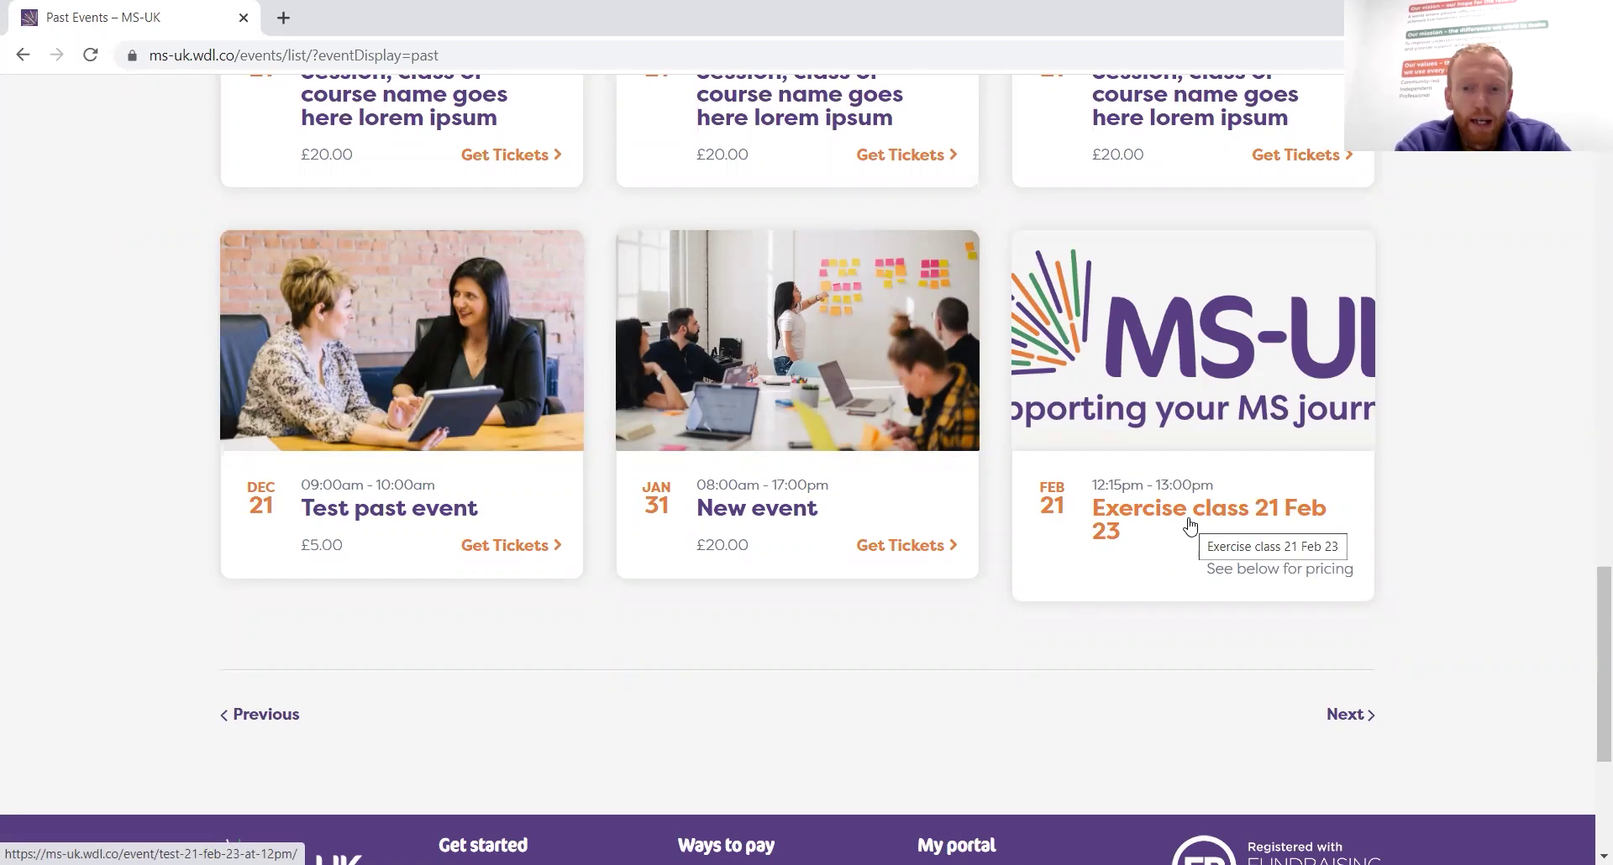
# Open 'Exercise class 21 Feb 23', view its booked ticket, then return to the event's Watch button
pyautogui.click(1190, 526)
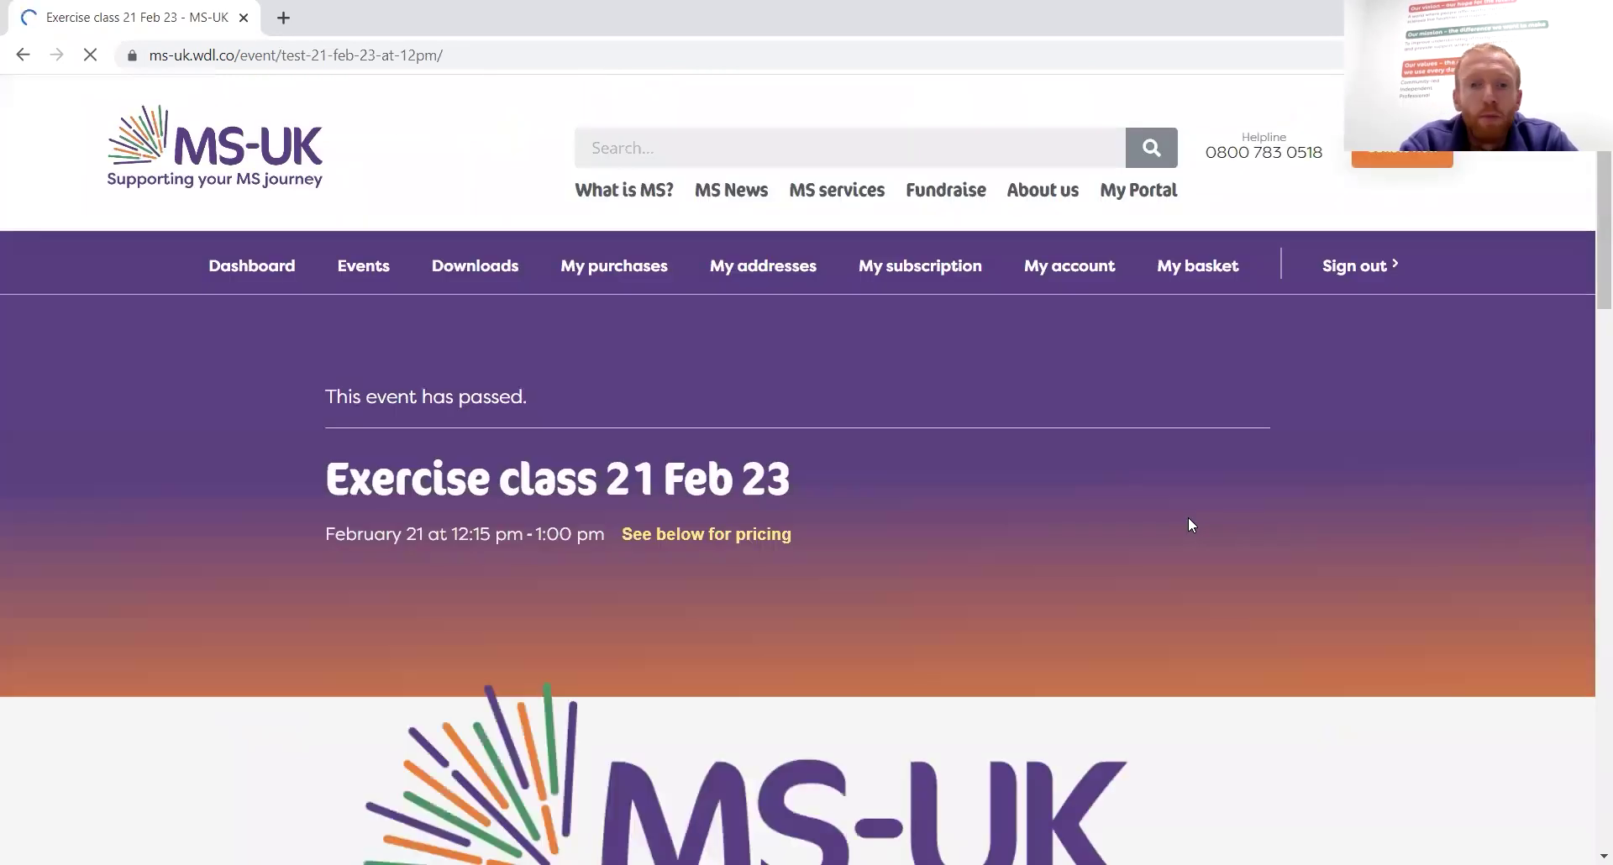
pyautogui.scroll(-10, 1190, 526)
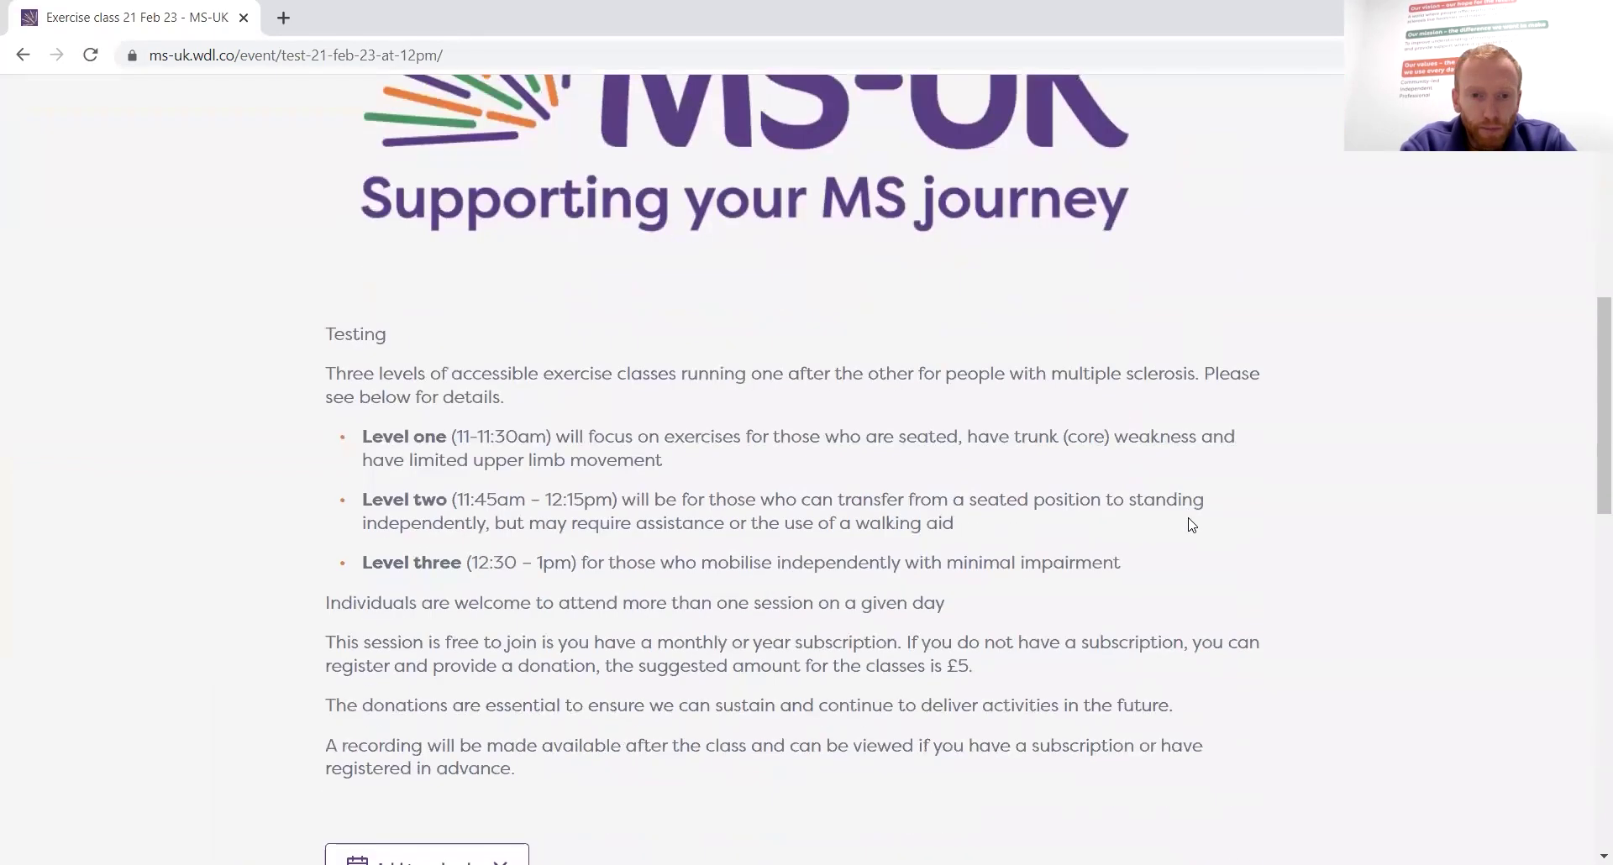
pyautogui.scroll(-5, 1191, 526)
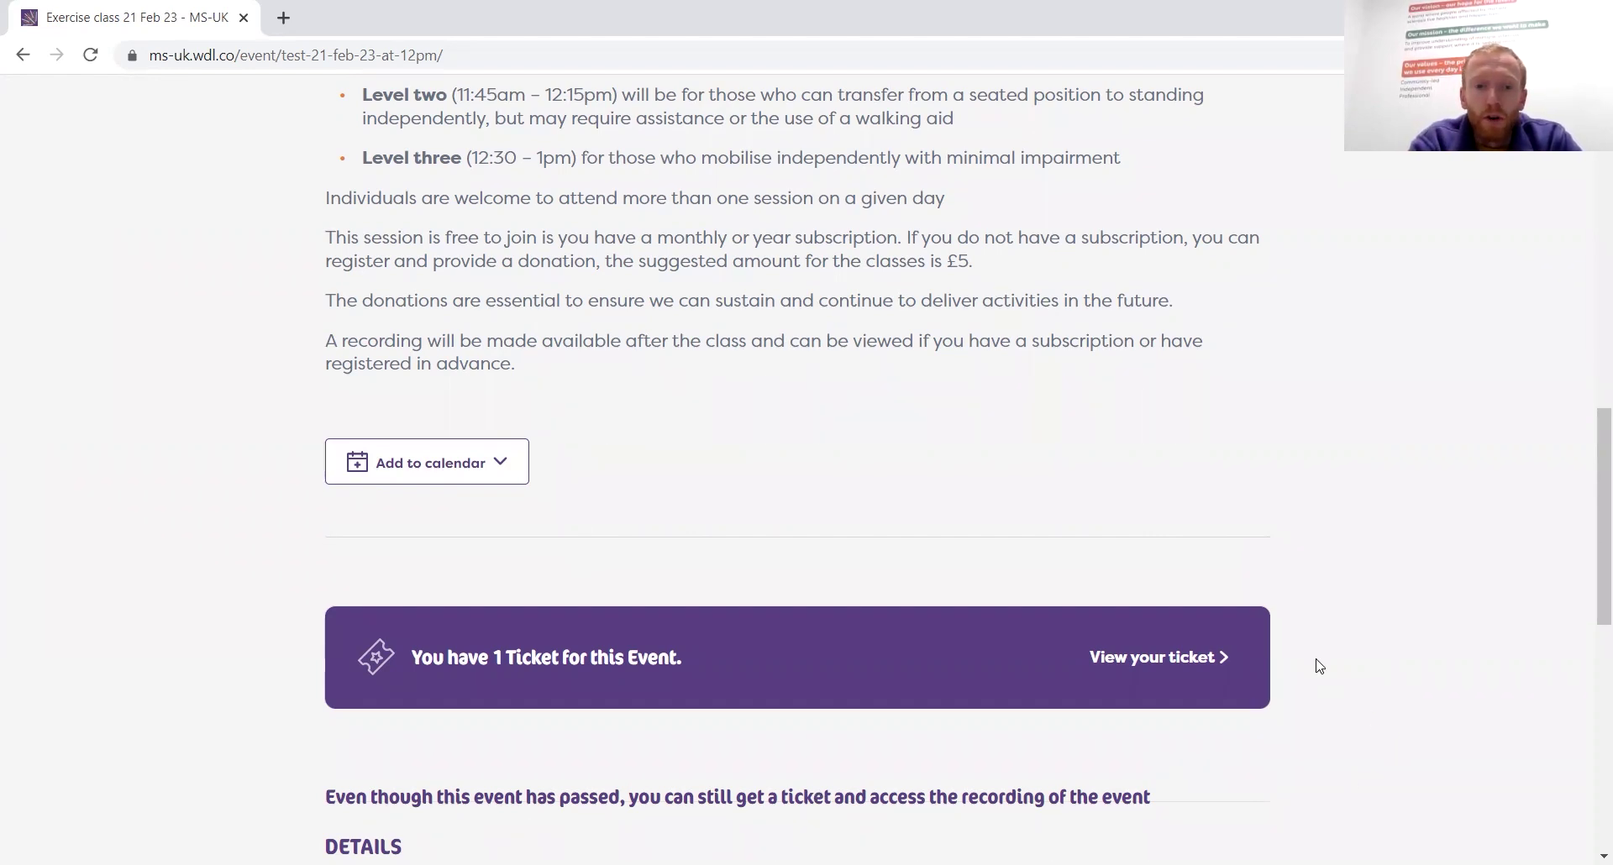
pyautogui.click(1197, 665)
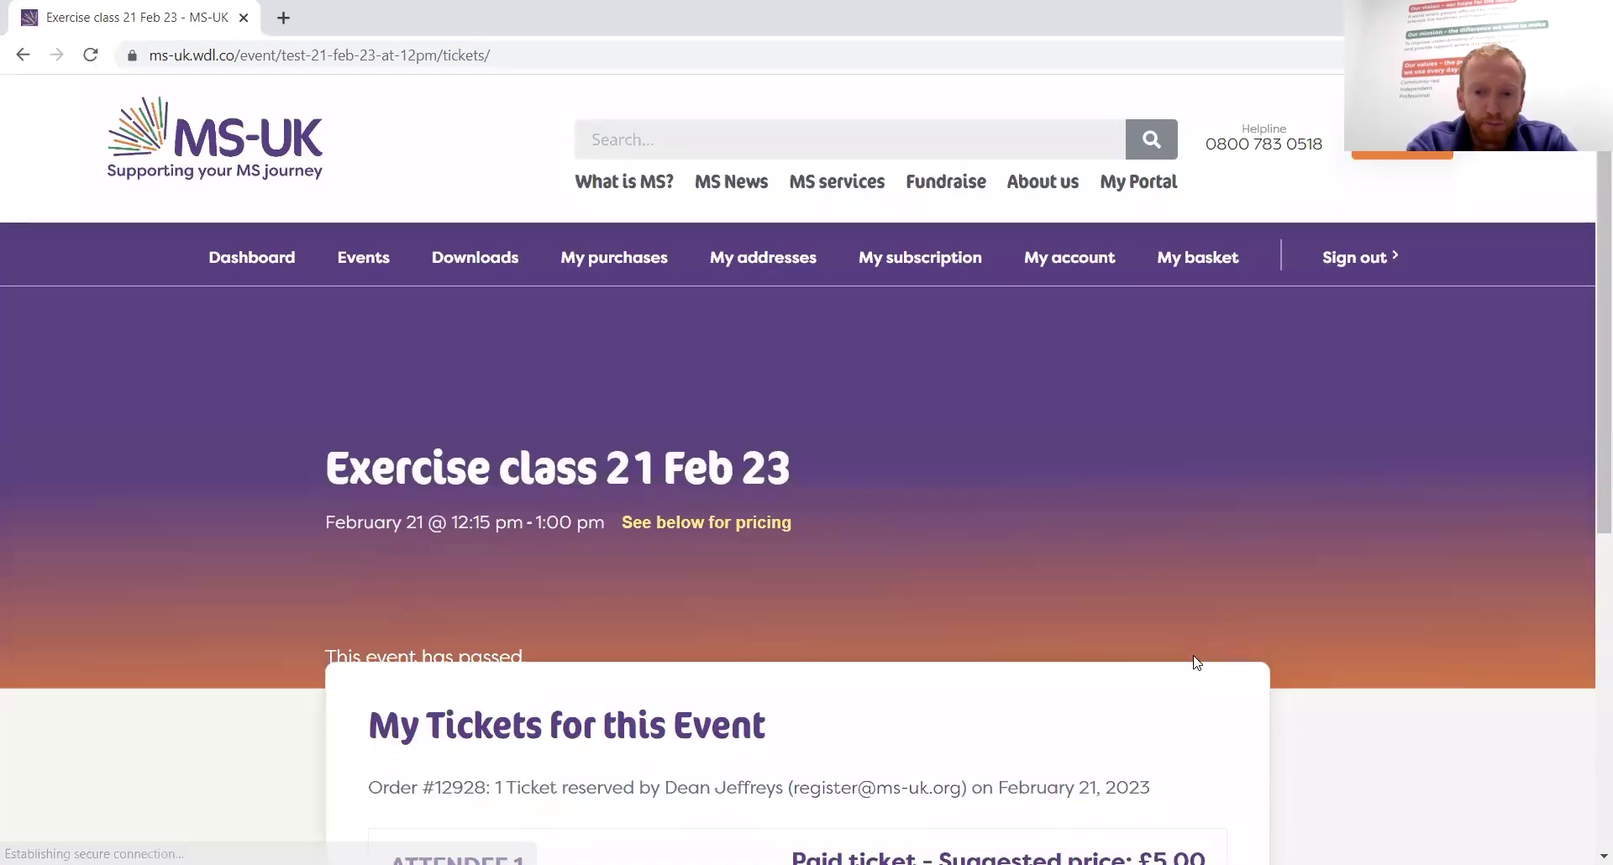
pyautogui.scroll(-4, 1196, 664)
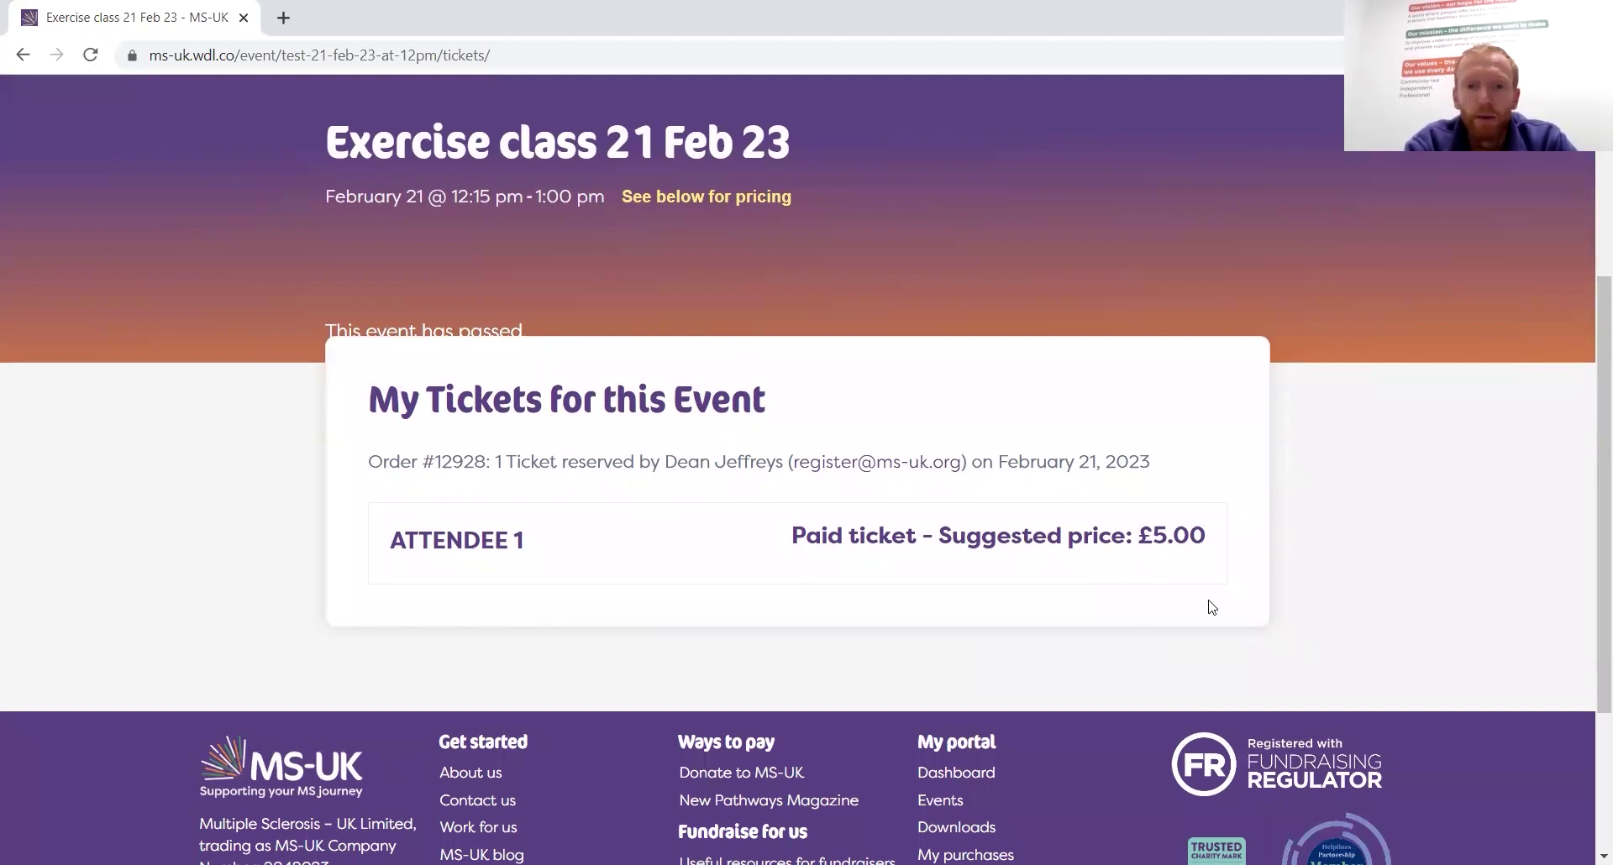
pyautogui.click(23, 55)
pyautogui.scroll(-5, 1079, 435)
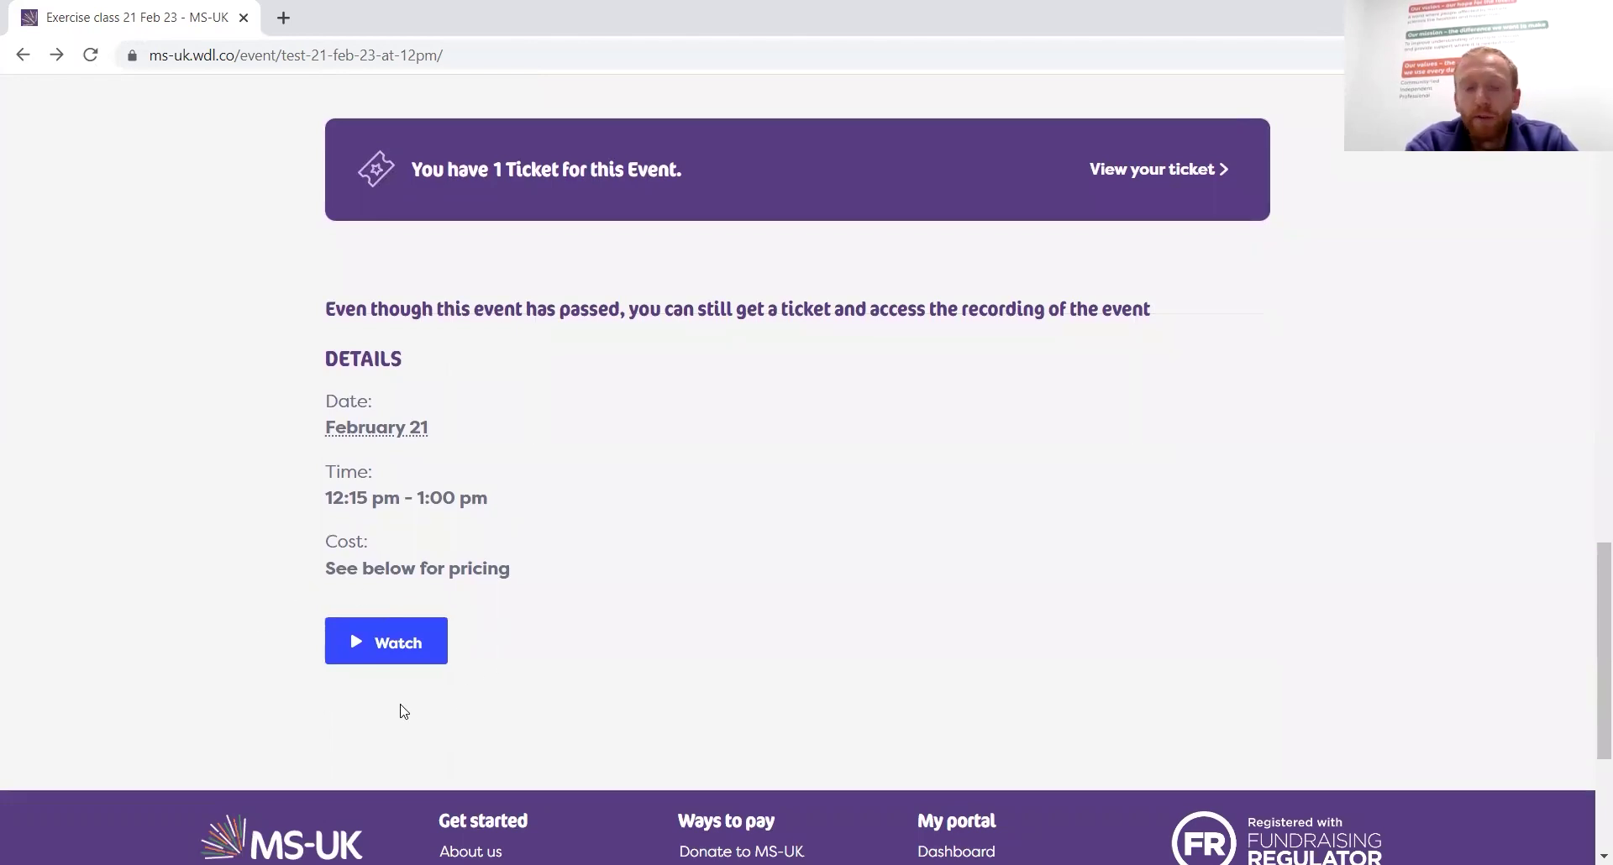
pyautogui.click(398, 641)
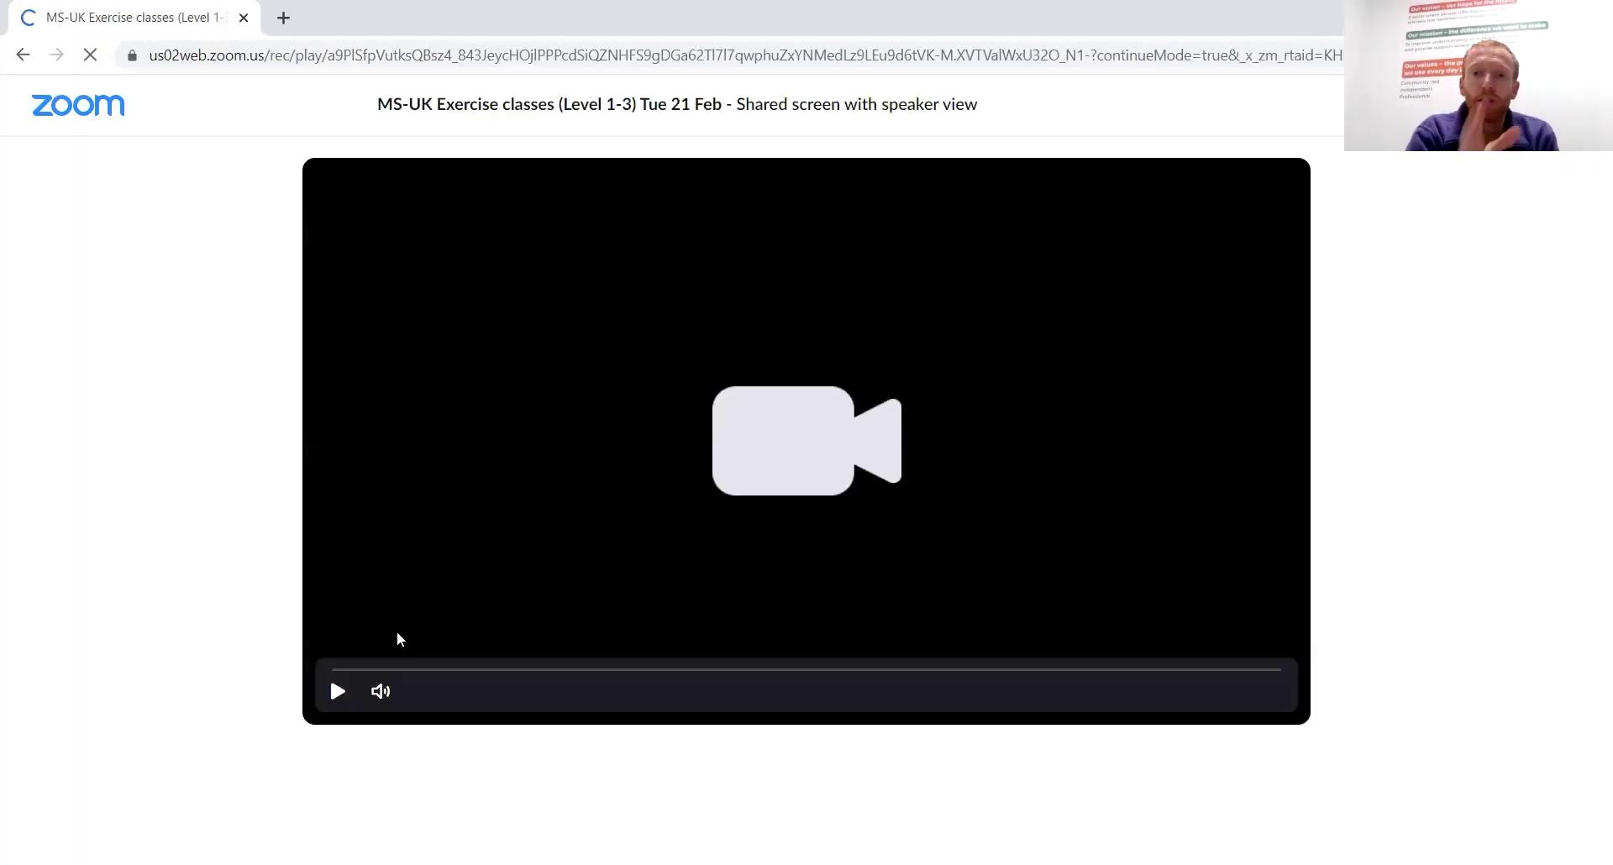
pyautogui.click(338, 692)
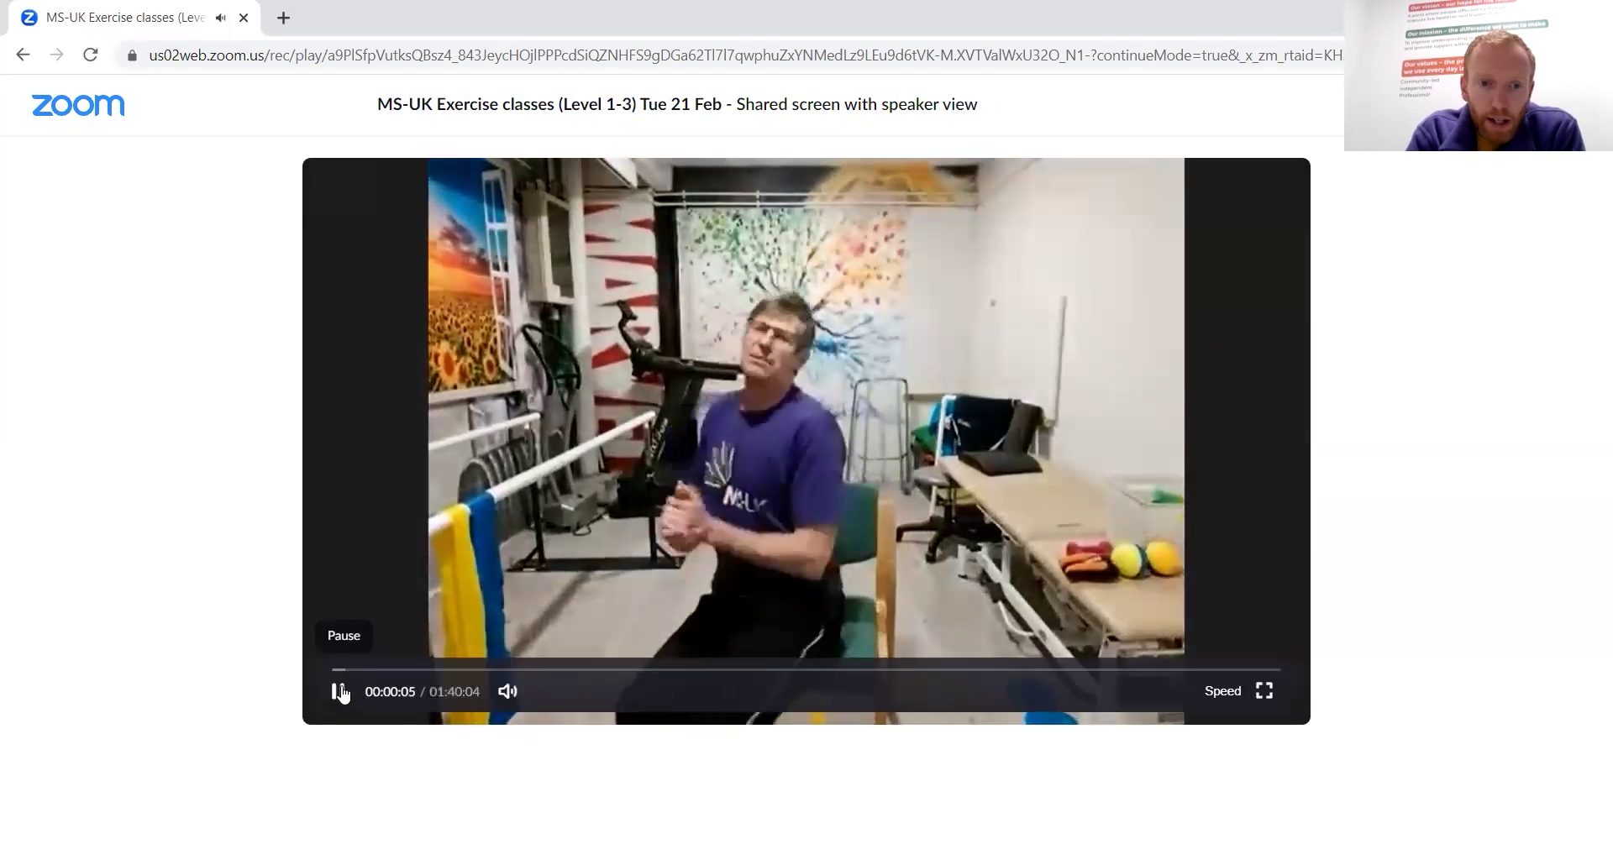
pyautogui.click(340, 692)
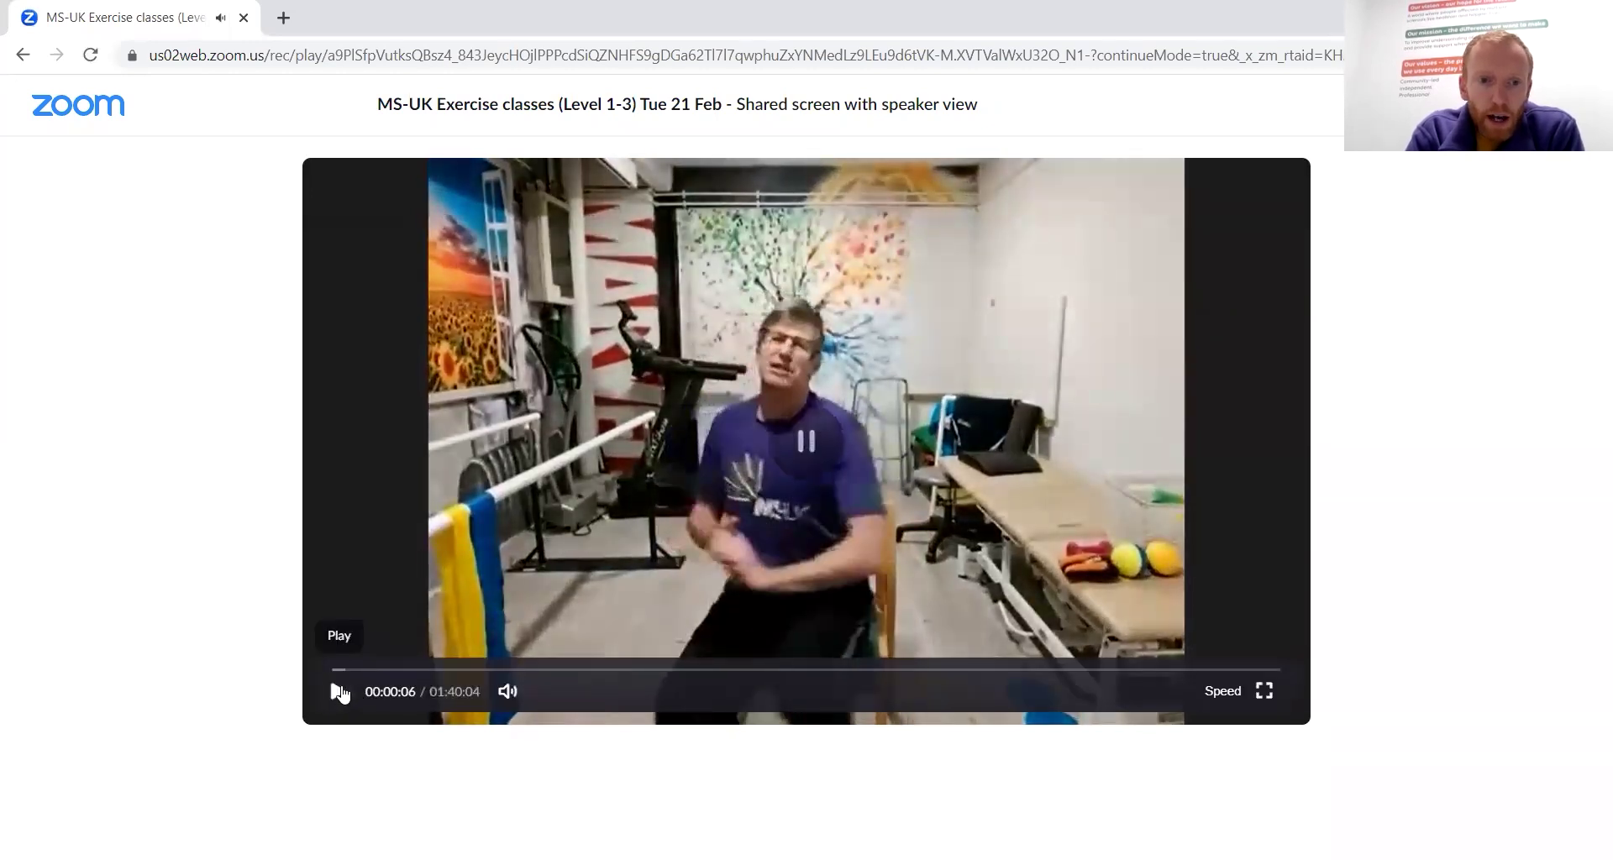
pyautogui.click(404, 670)
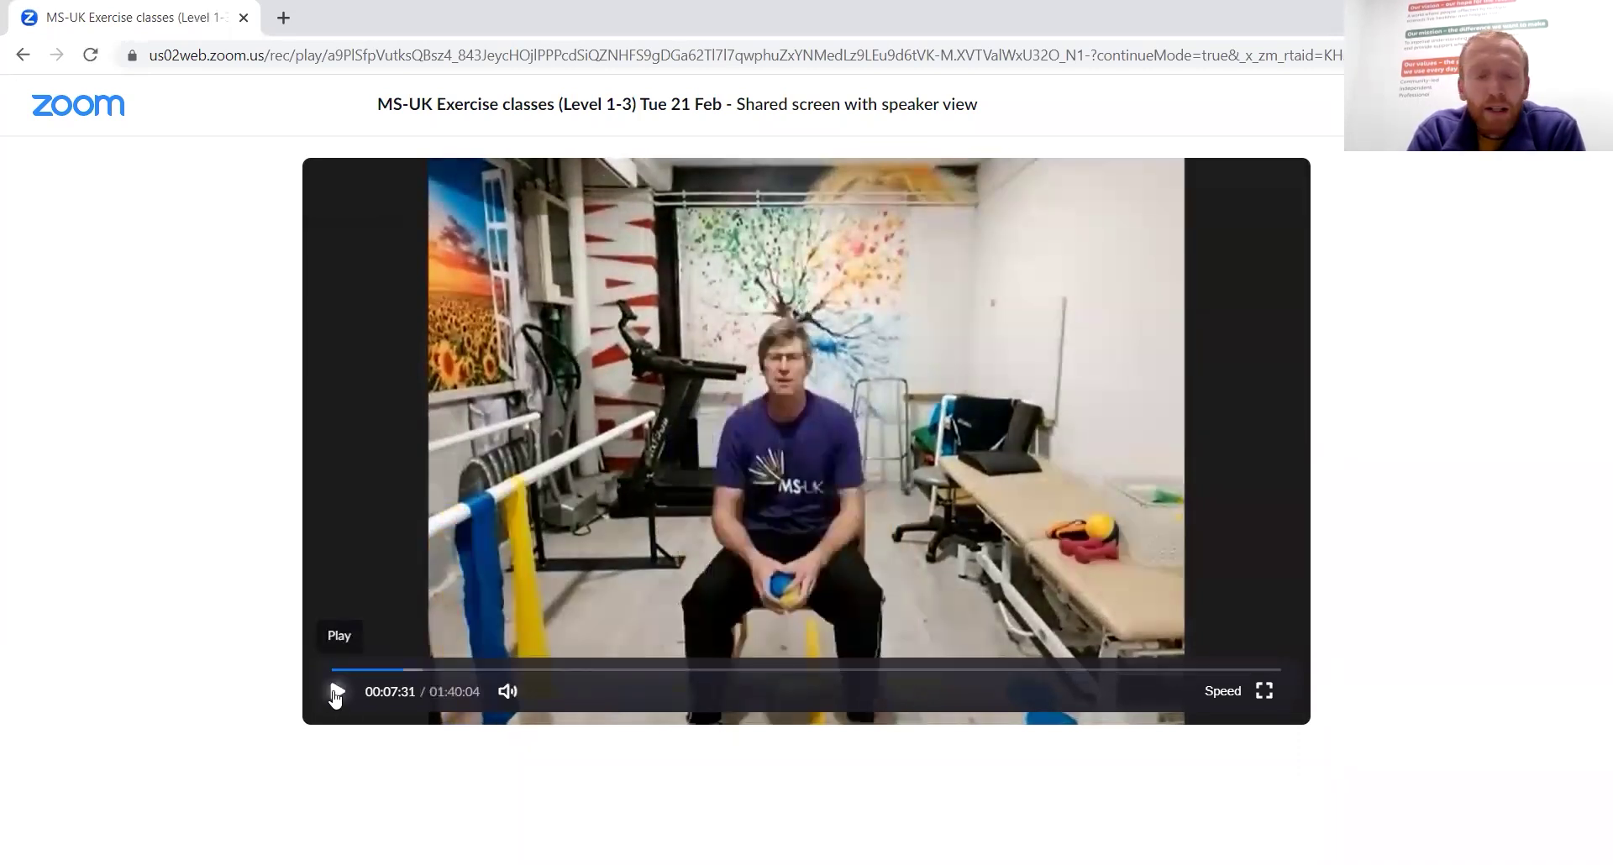
pyautogui.click(337, 691)
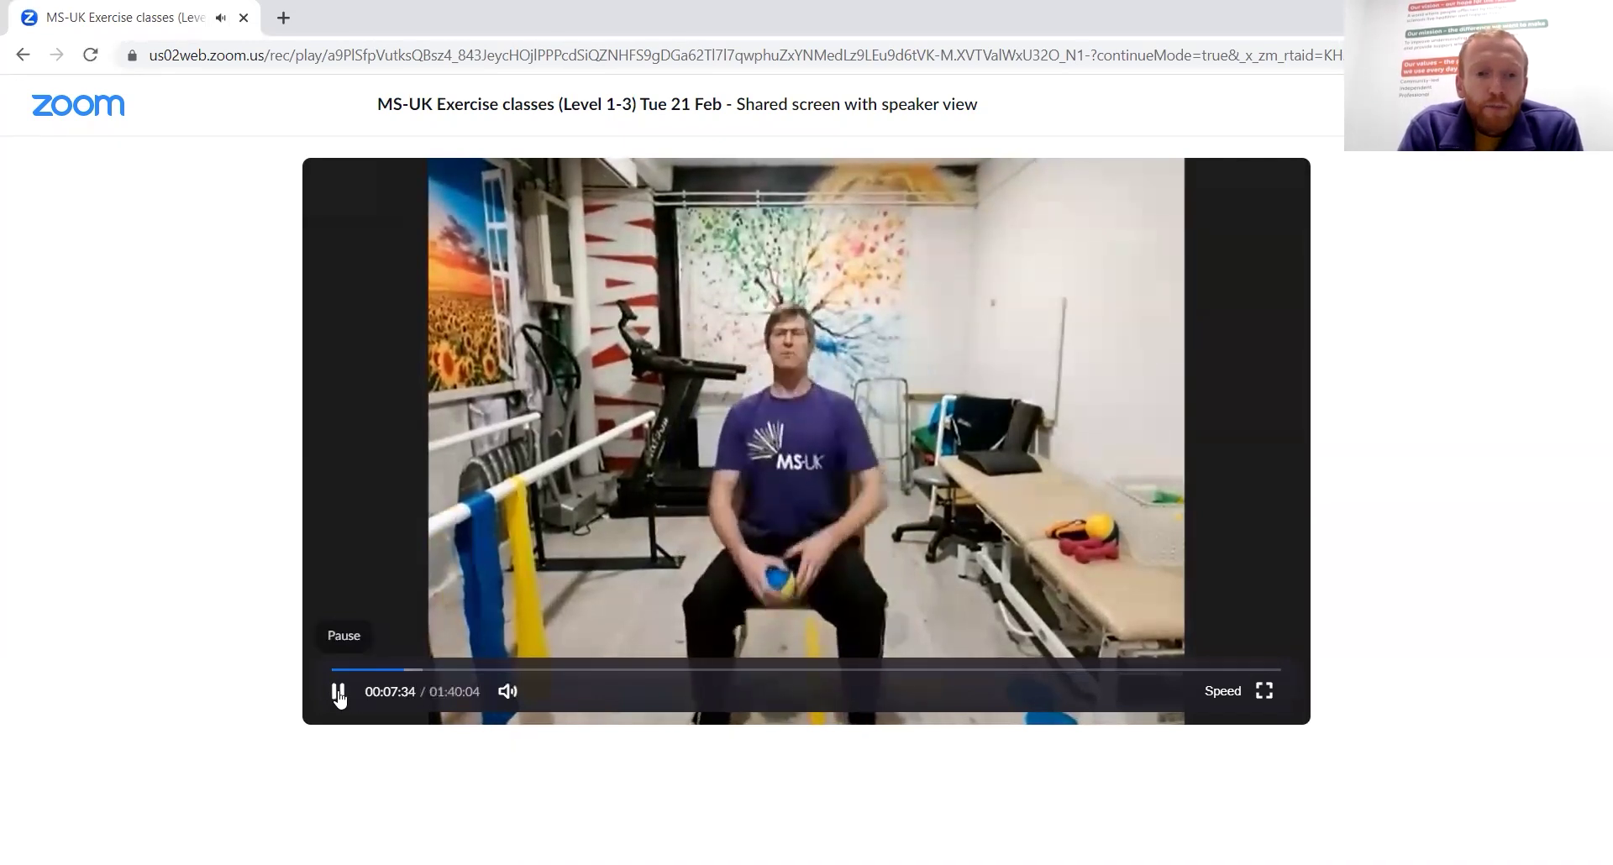
pyautogui.click(338, 693)
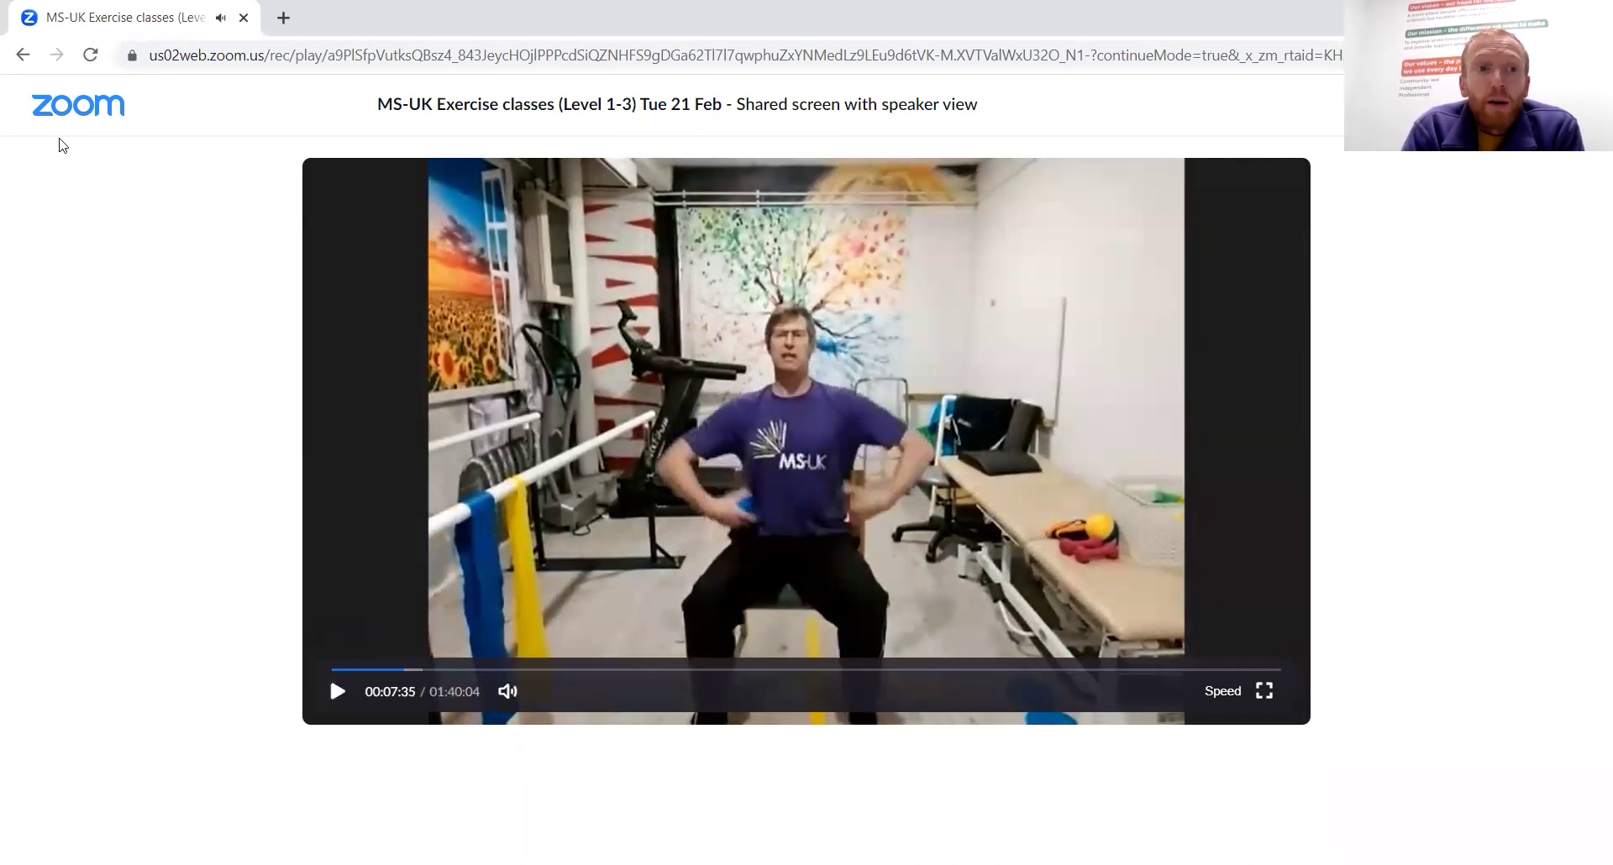
pyautogui.click(23, 56)
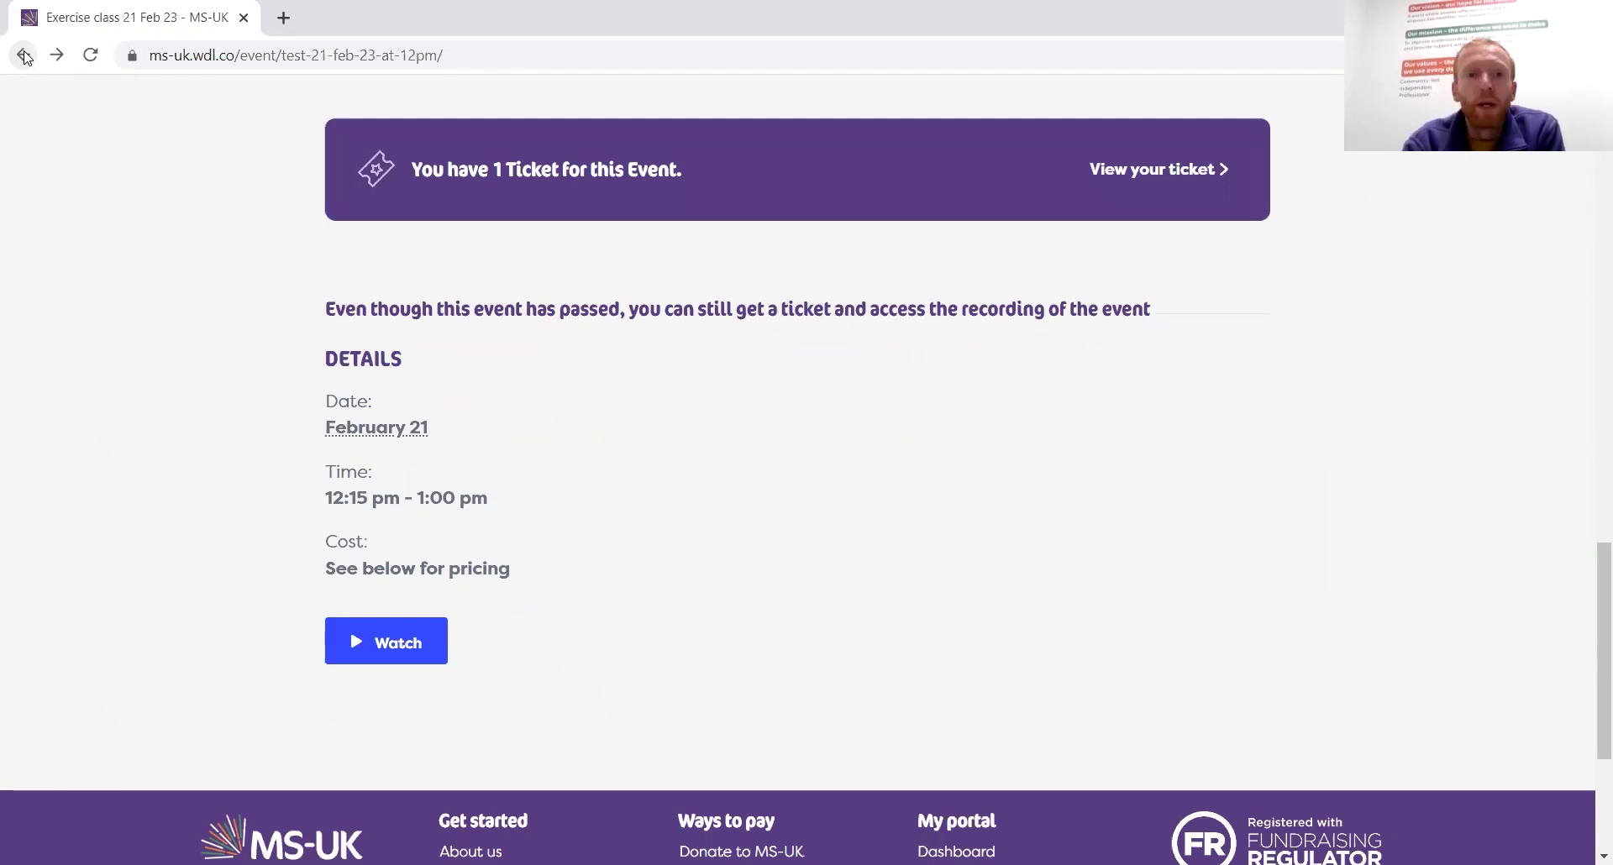
# Go back to Past Events, then move Next to the upcoming events list
pyautogui.click(24, 55)
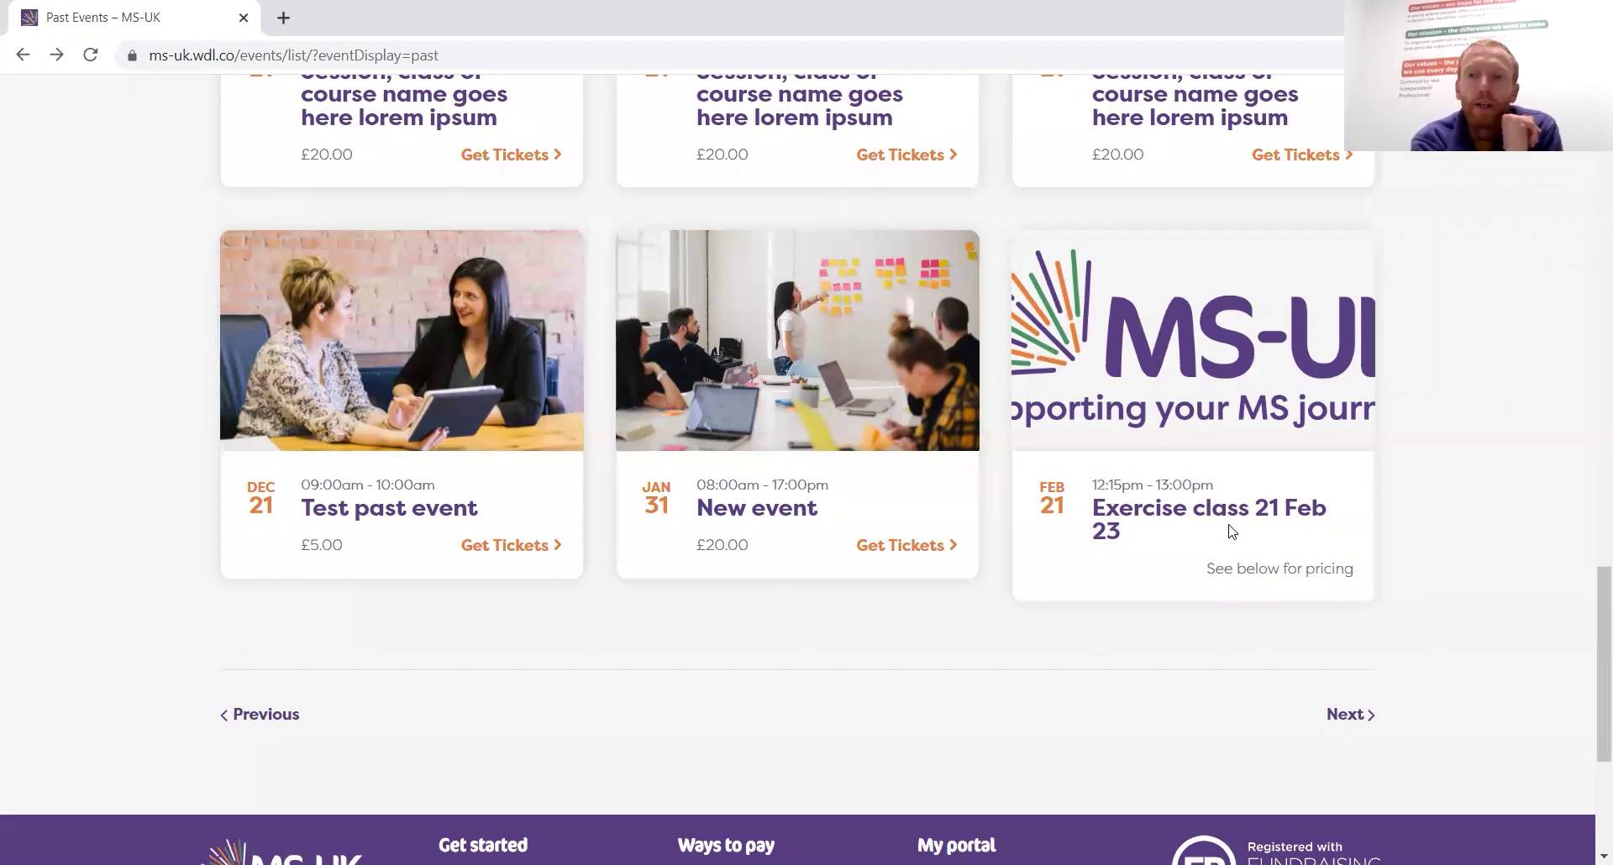
pyautogui.click(1363, 718)
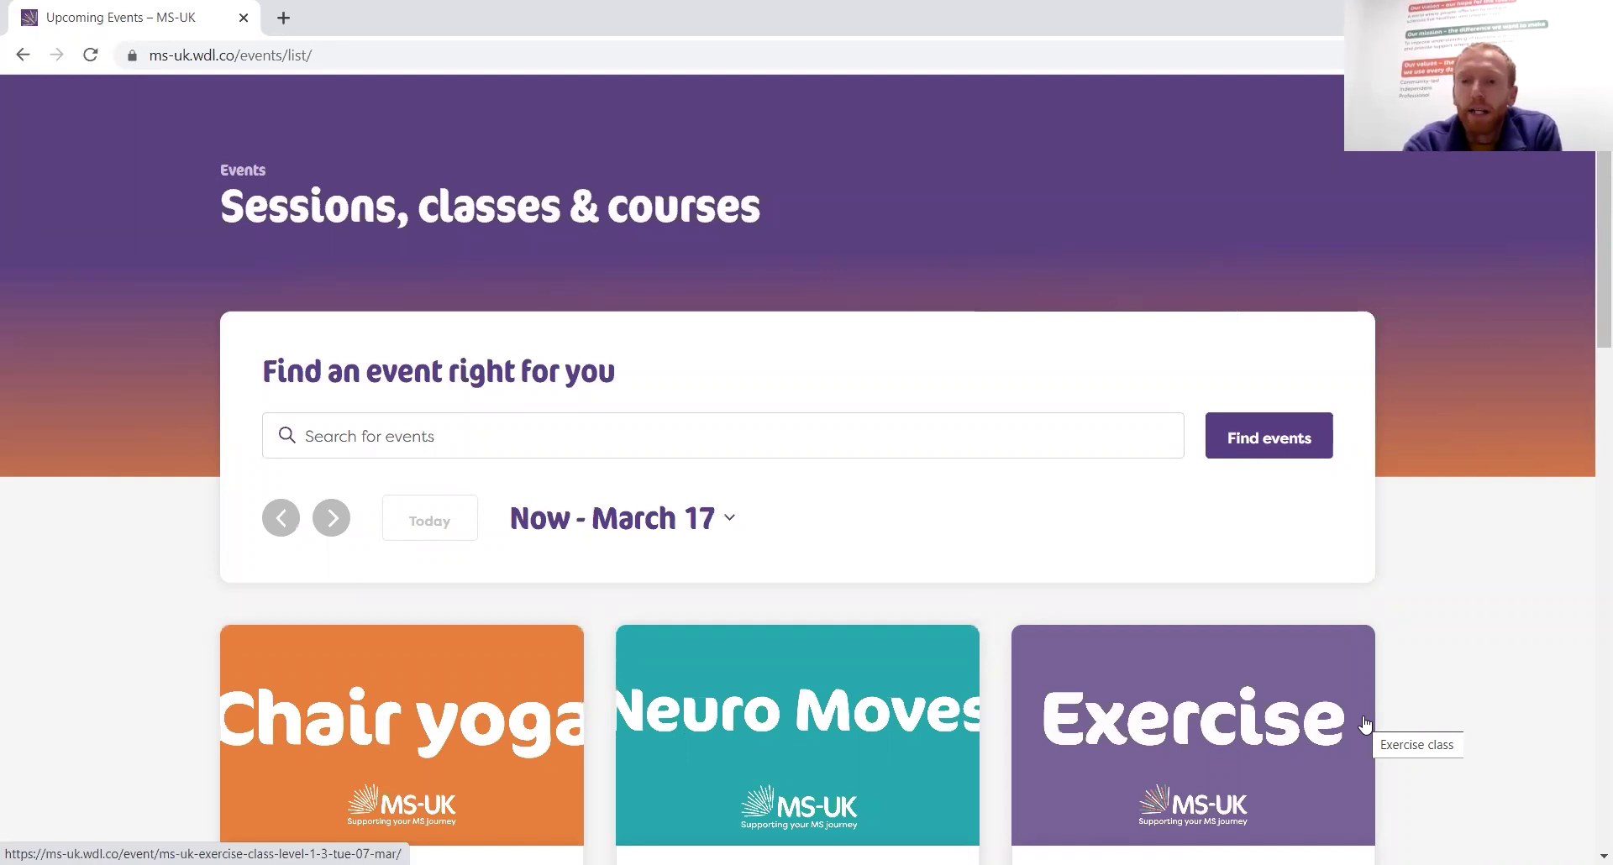
# Open the Neuro Moves event and scroll through its details and ticket options
pyautogui.scroll(-3, 1202, 507)
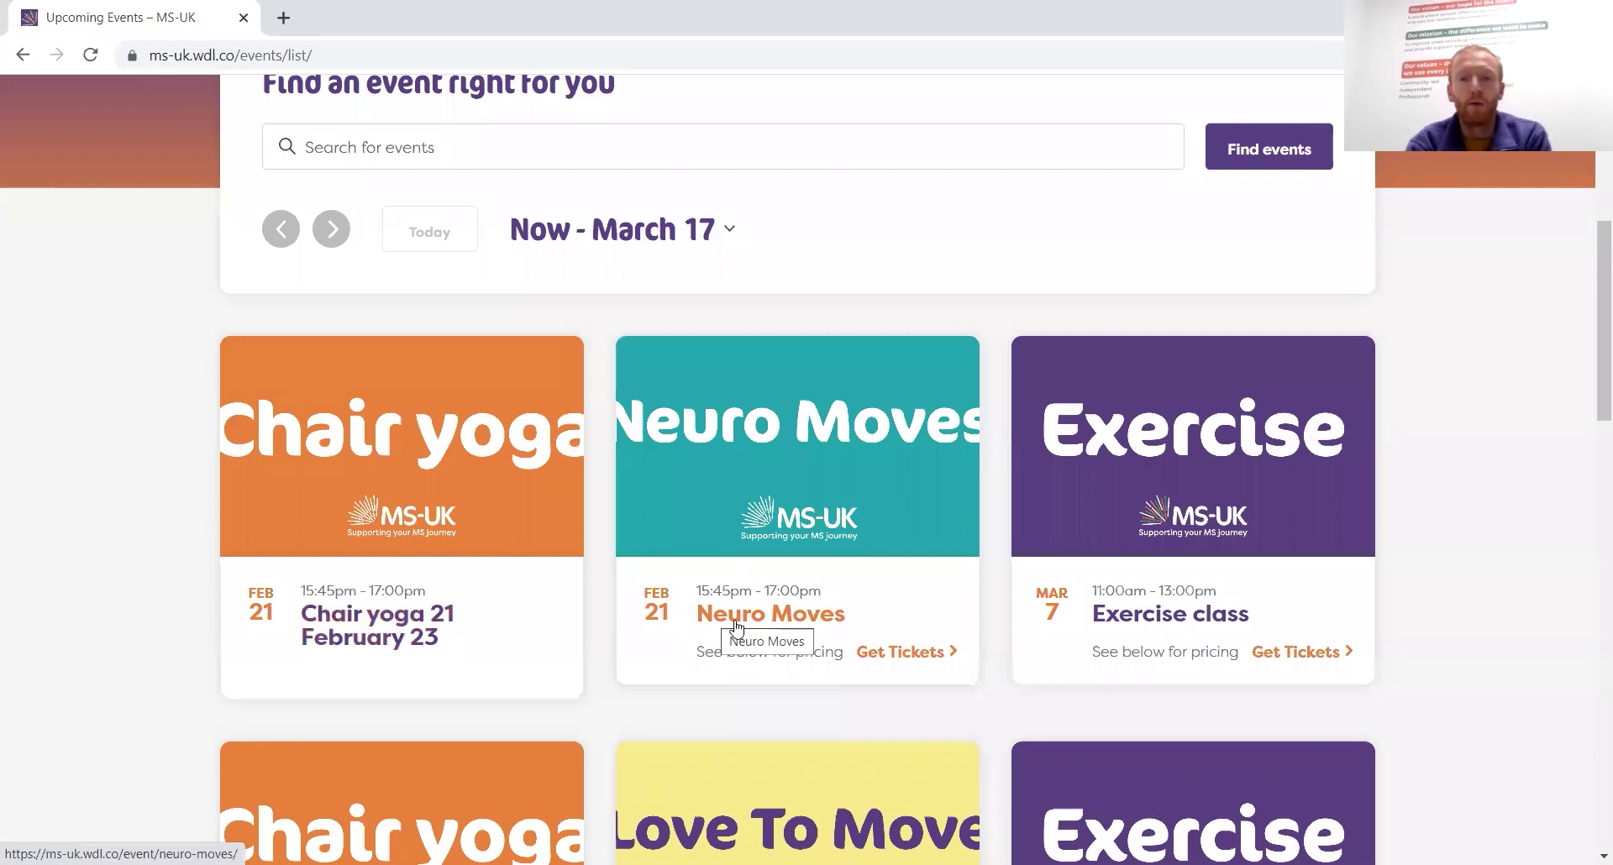
pyautogui.click(736, 623)
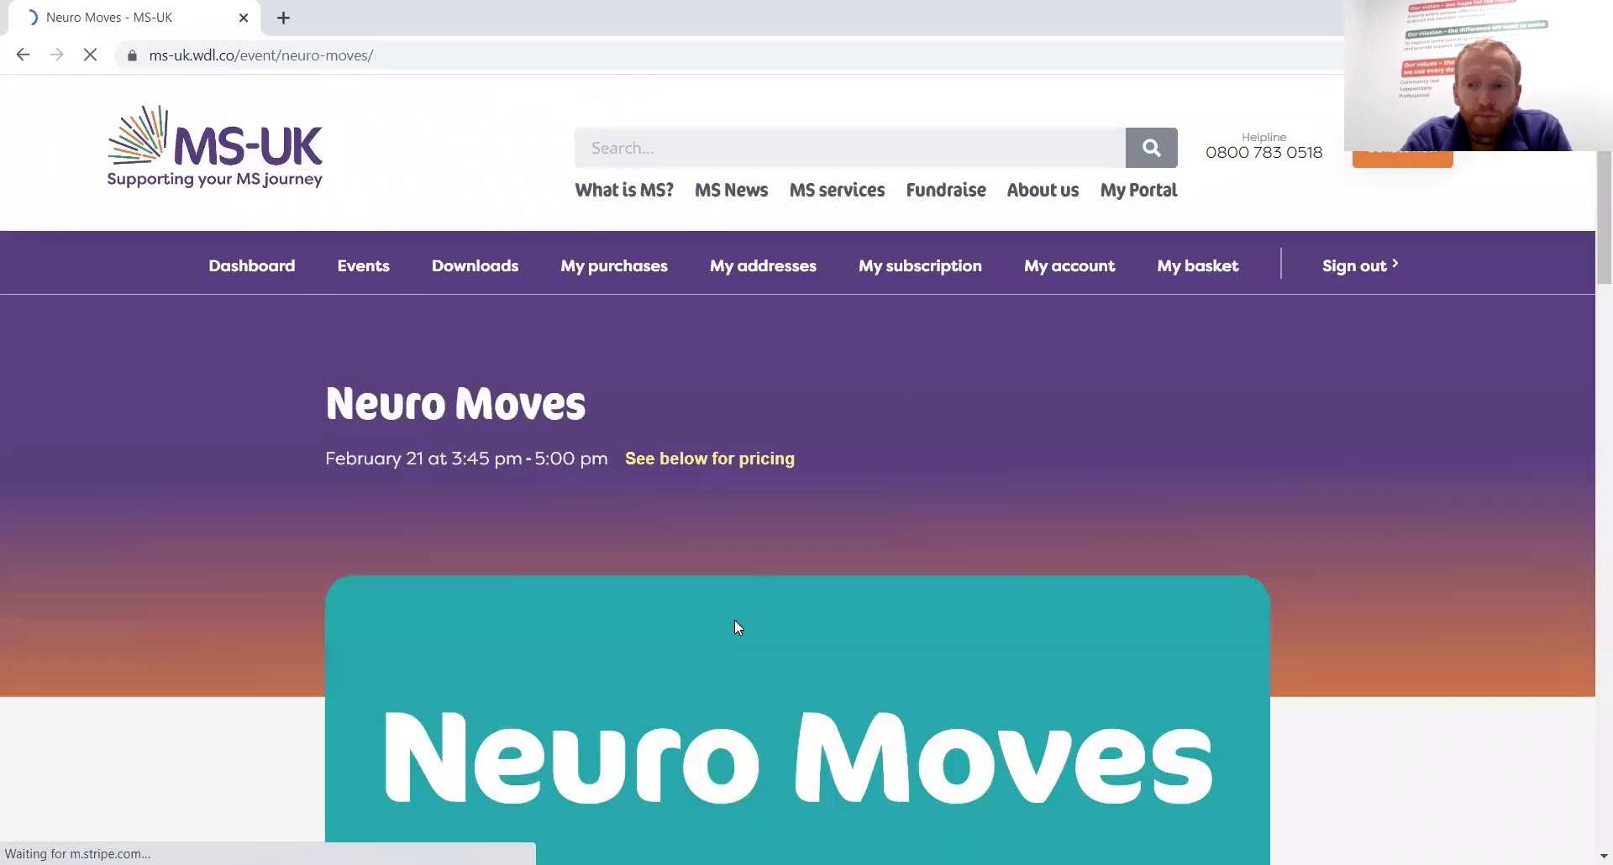
pyautogui.scroll(-2, 1152, 540)
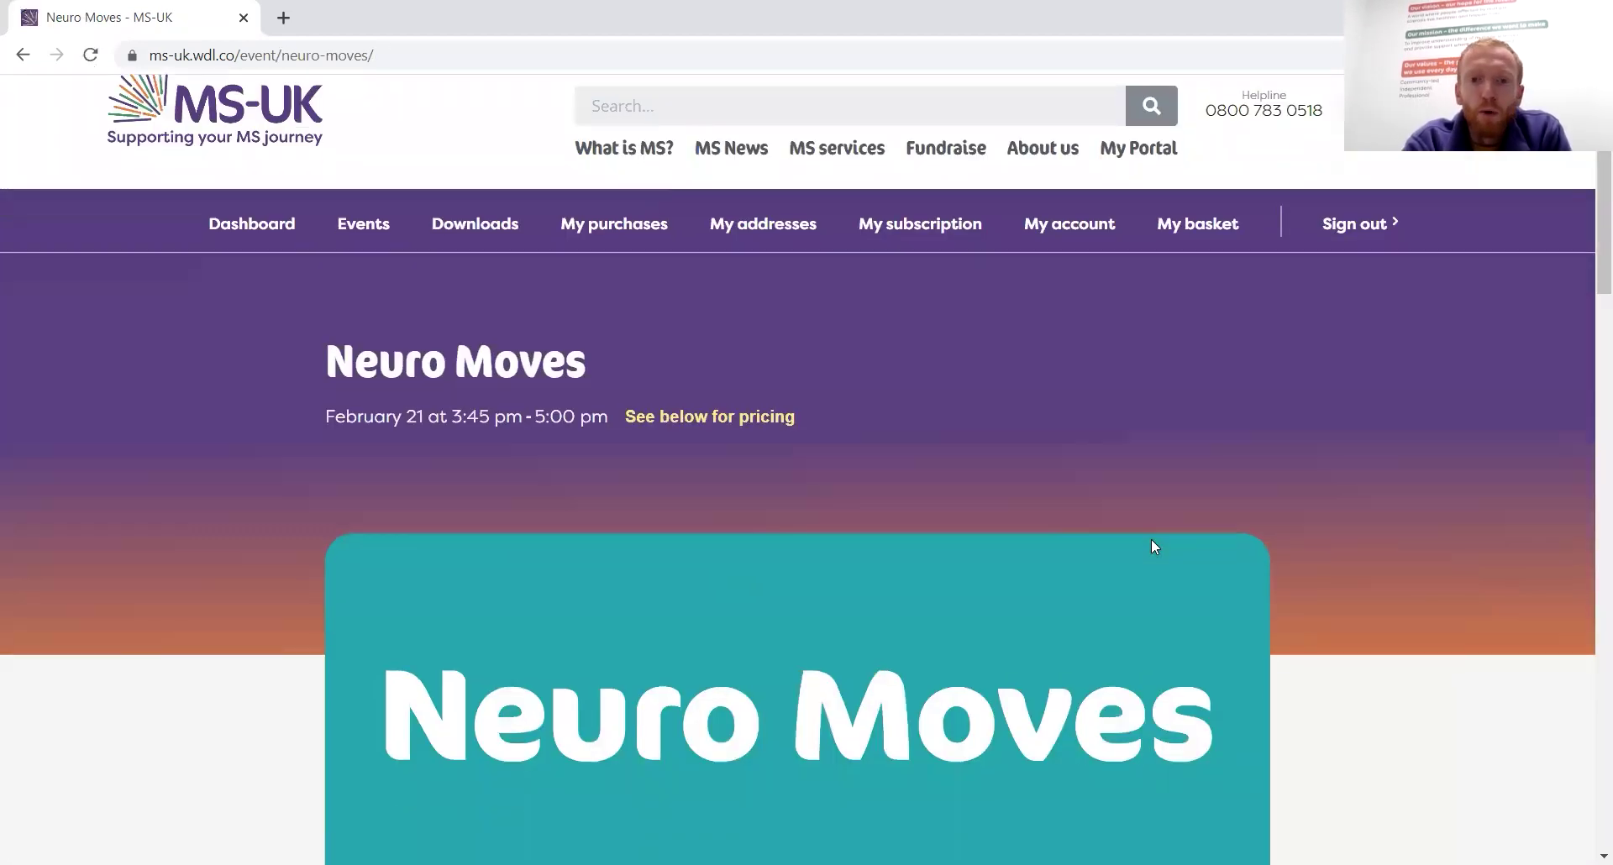
pyautogui.scroll(-2, 1152, 546)
pyautogui.scroll(-2, 1154, 547)
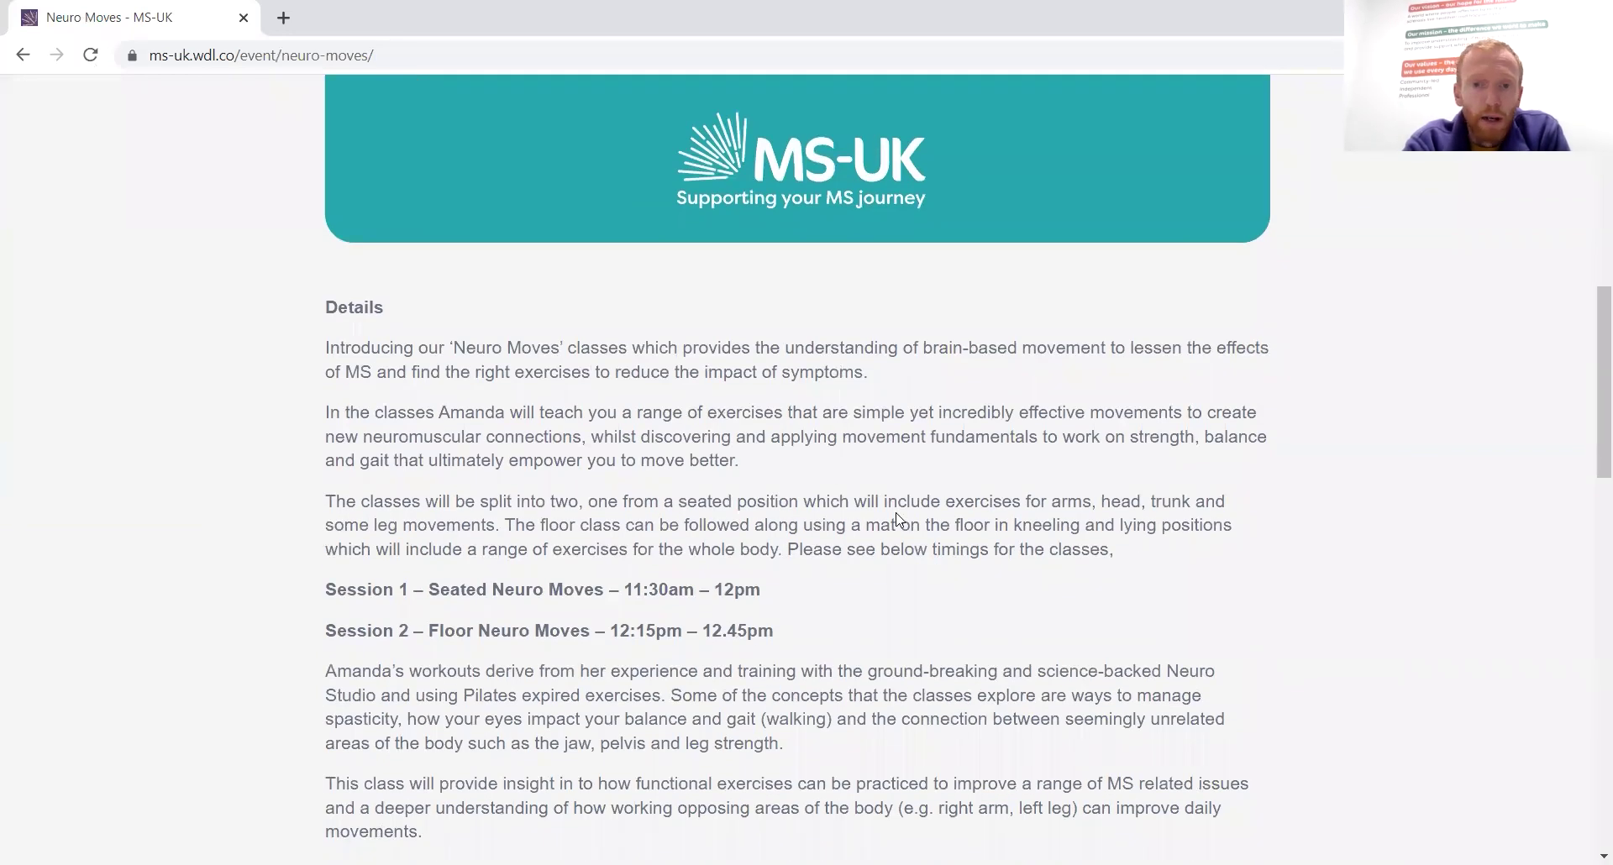
pyautogui.scroll(-6, 896, 519)
pyautogui.scroll(-4, 896, 519)
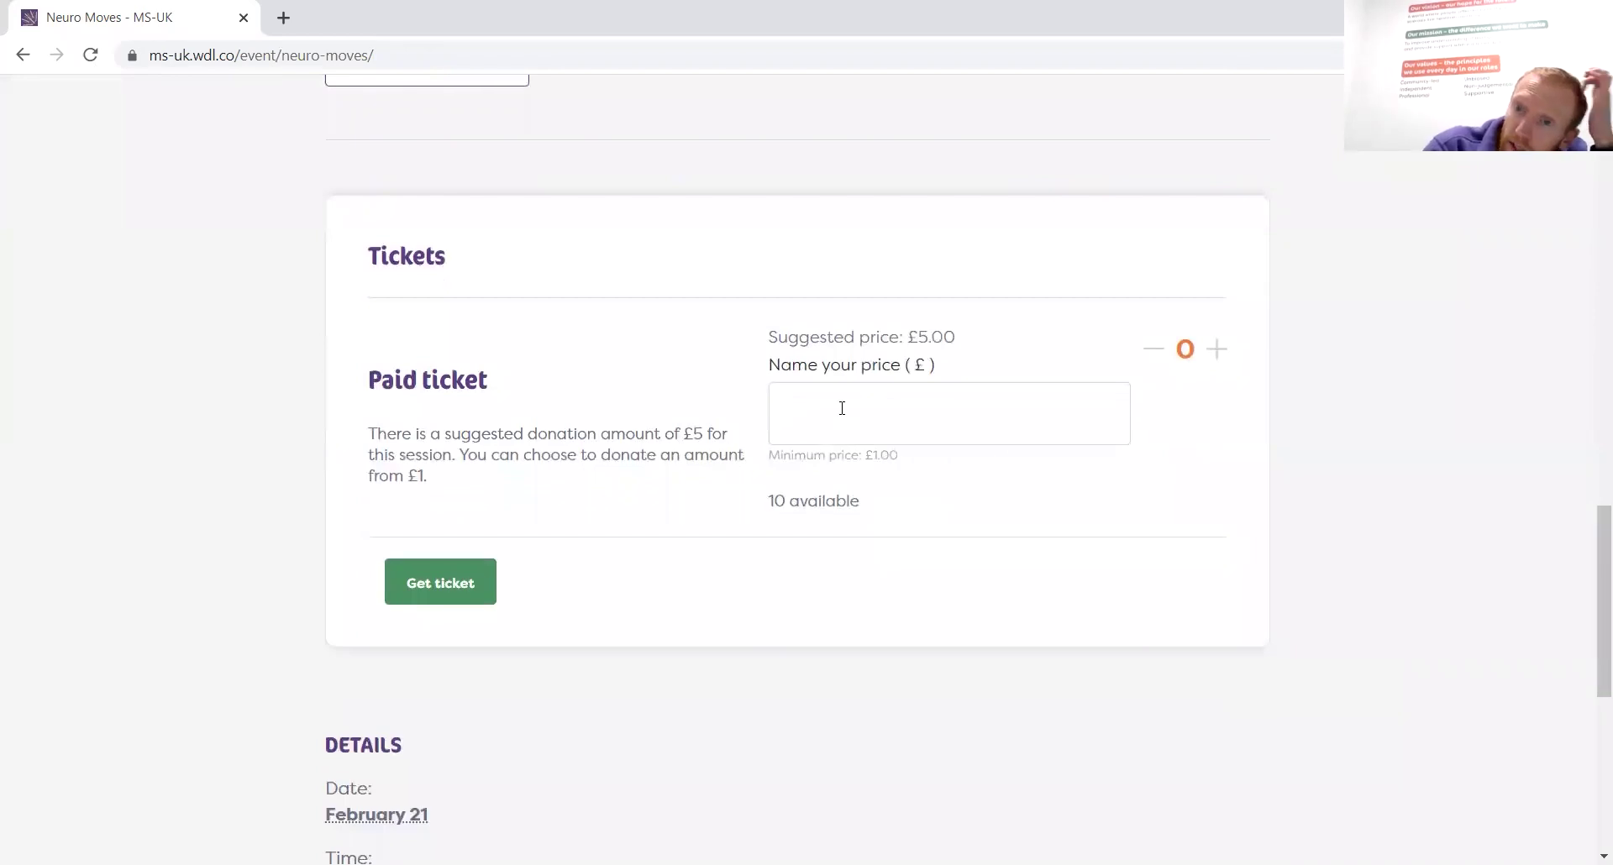
pyautogui.scroll(-4, 1271, 527)
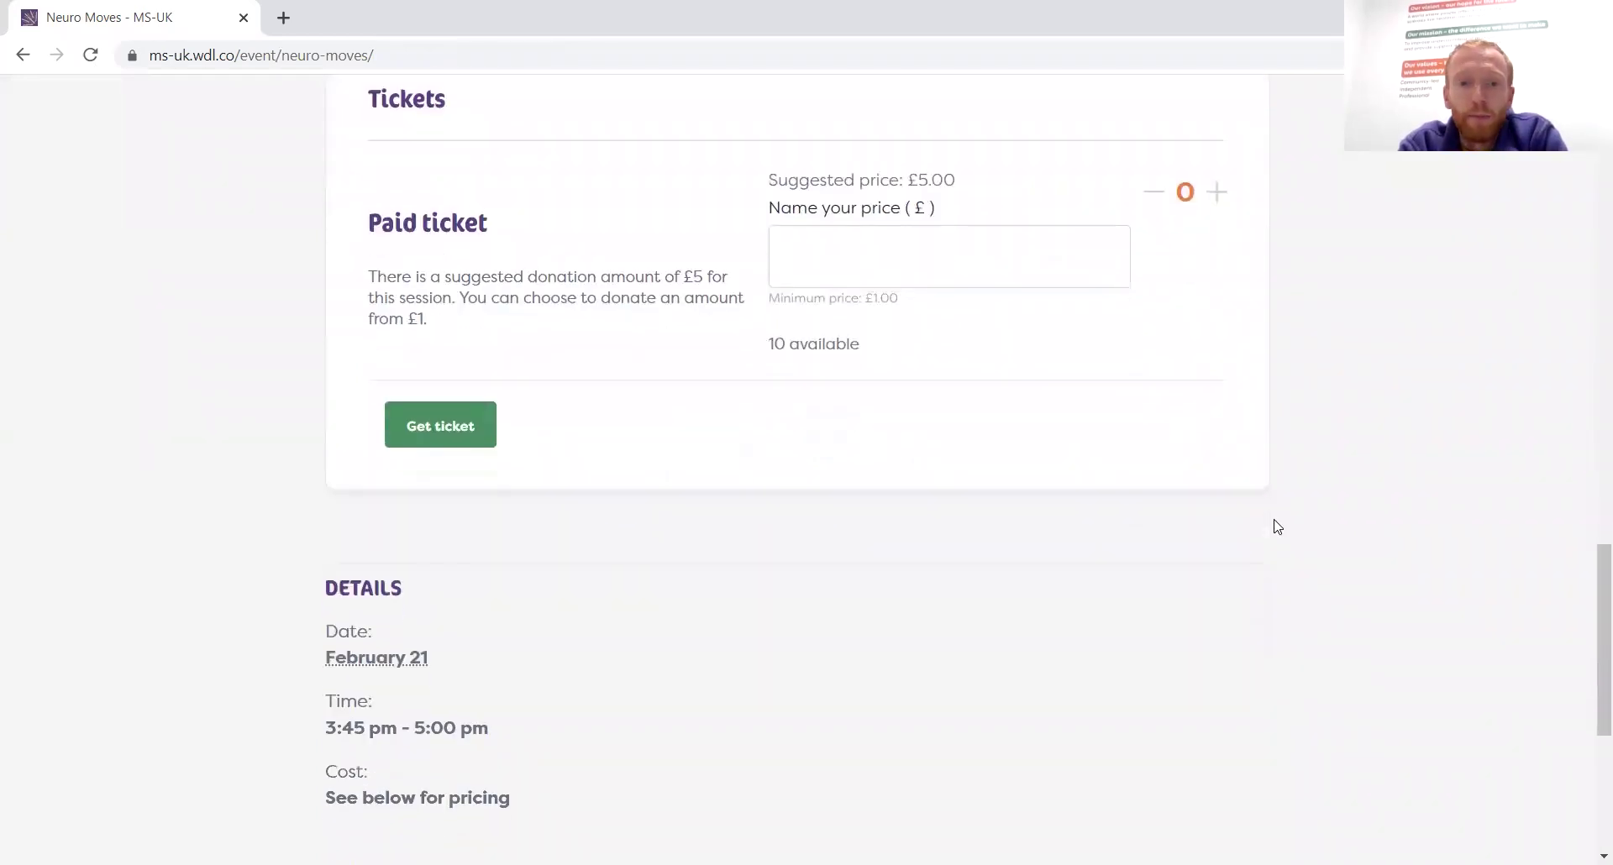
pyautogui.scroll(2, 1275, 527)
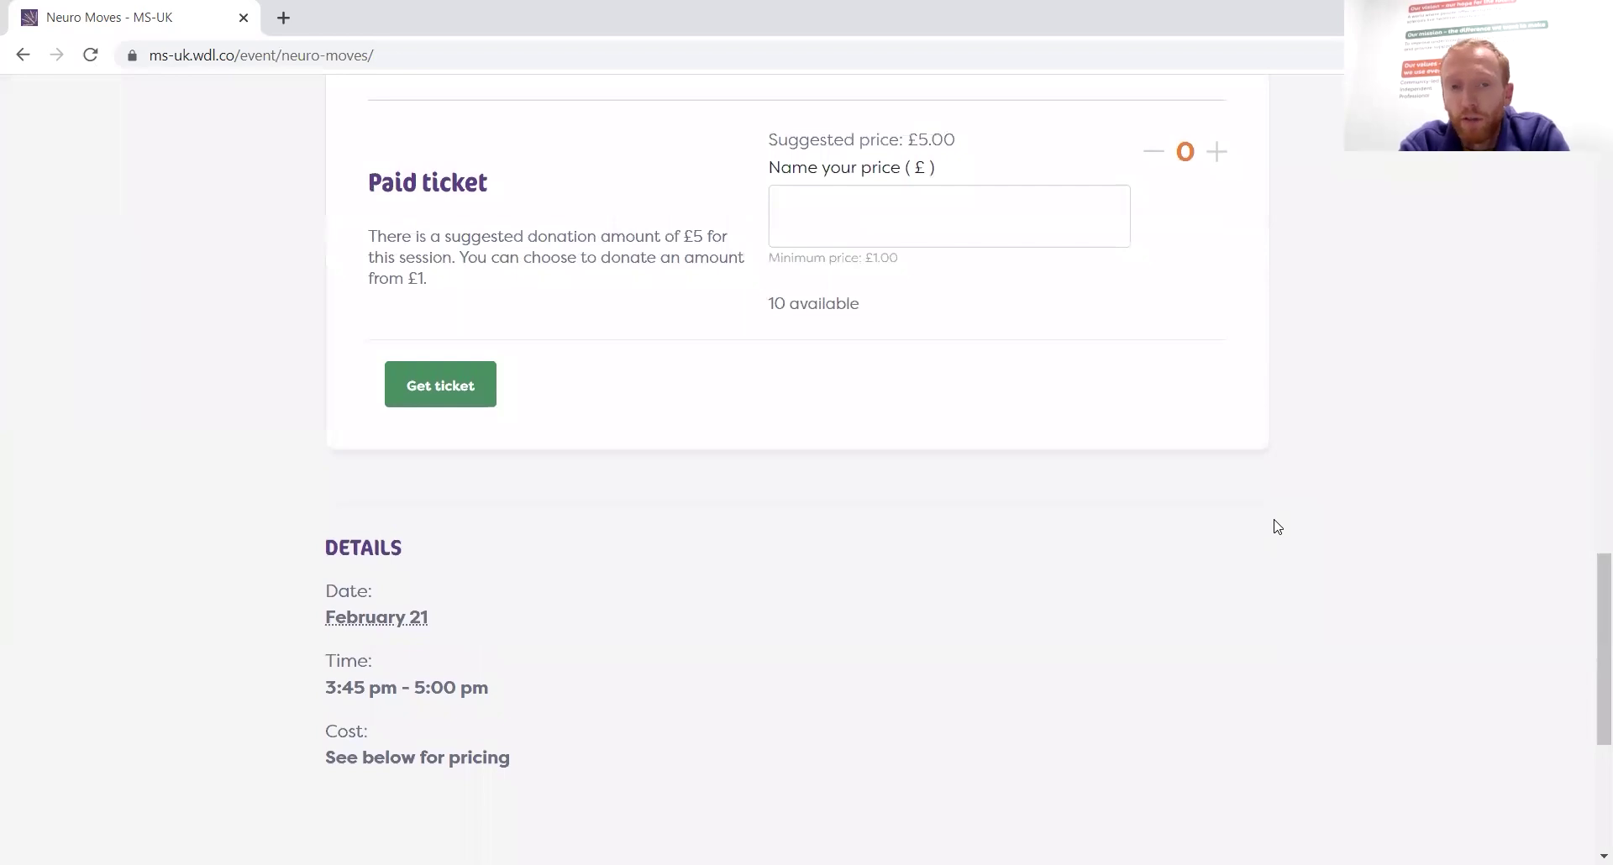
pyautogui.scroll(1, 954, 450)
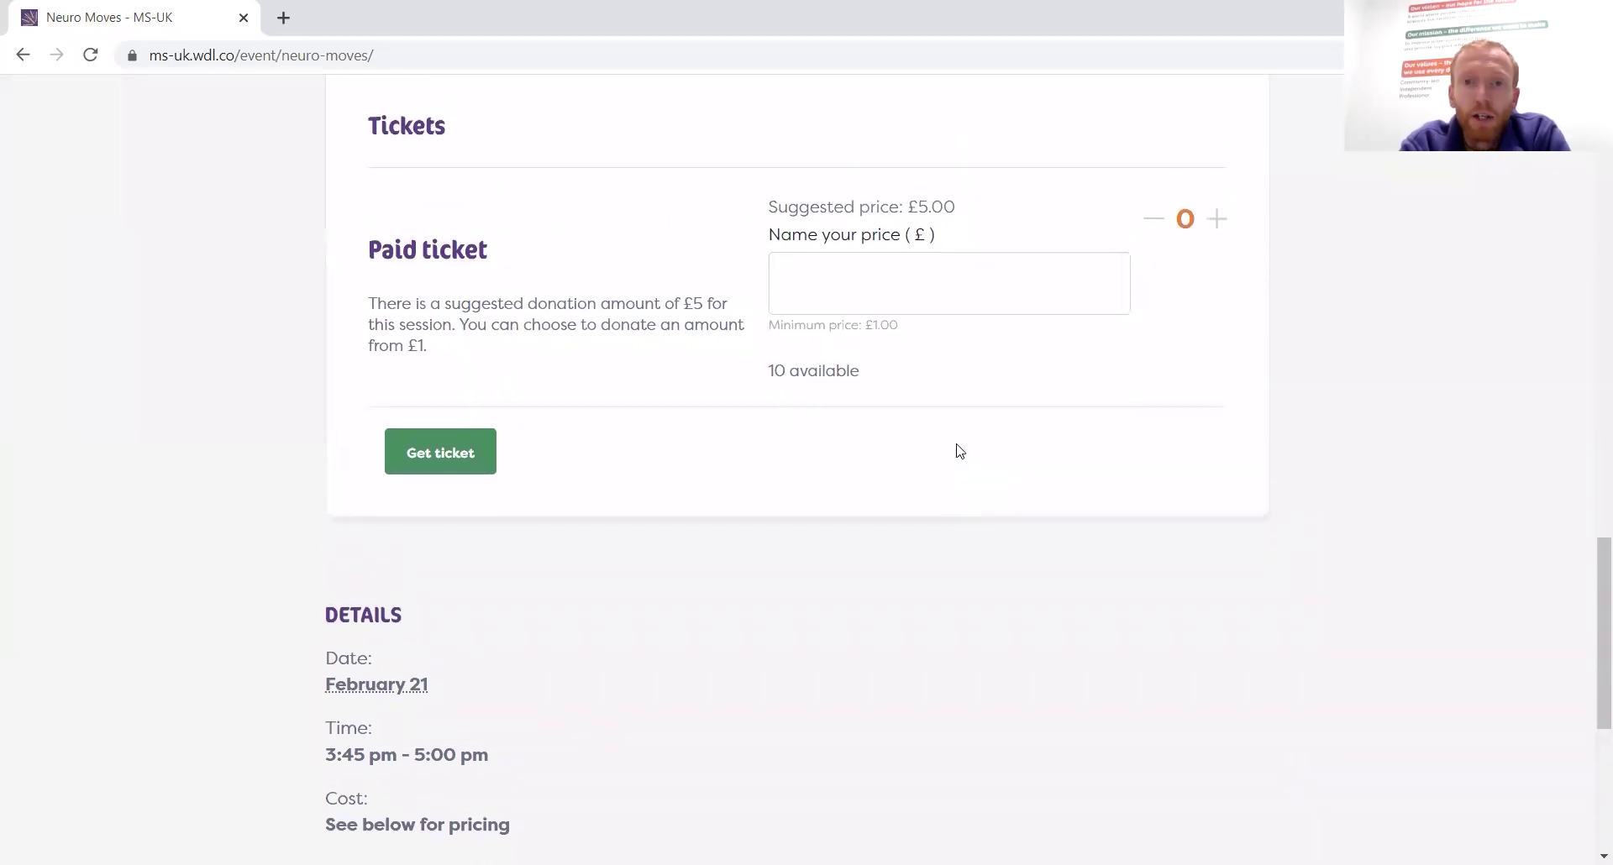
# Set the ticket price to £5.00, choose one paid ticket and add it to the basket
pyautogui.click(892, 279)
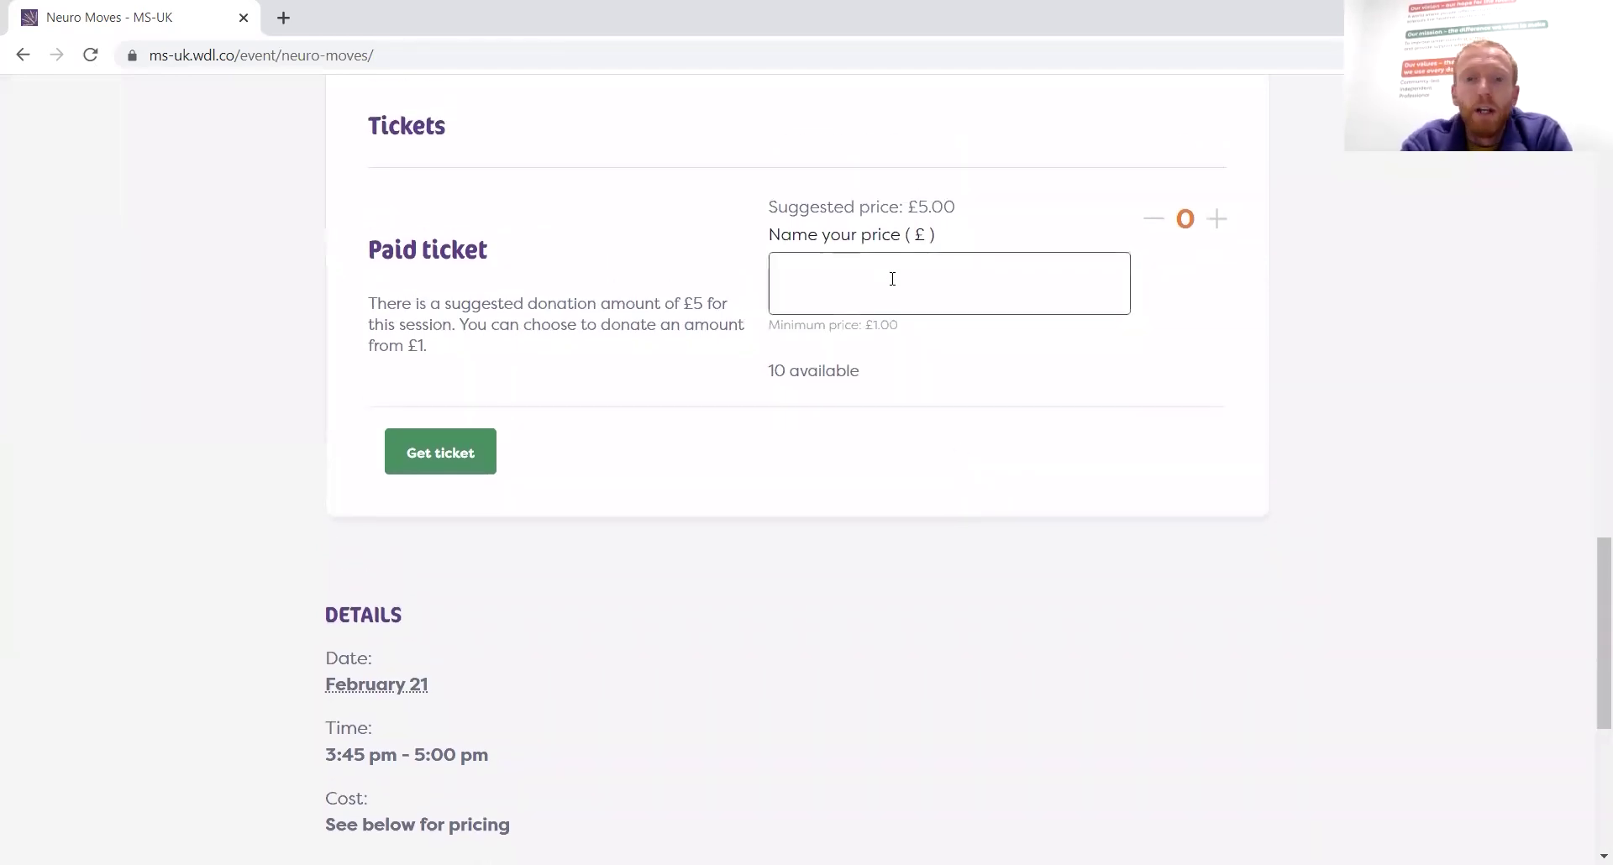
pyautogui.write('1.00')
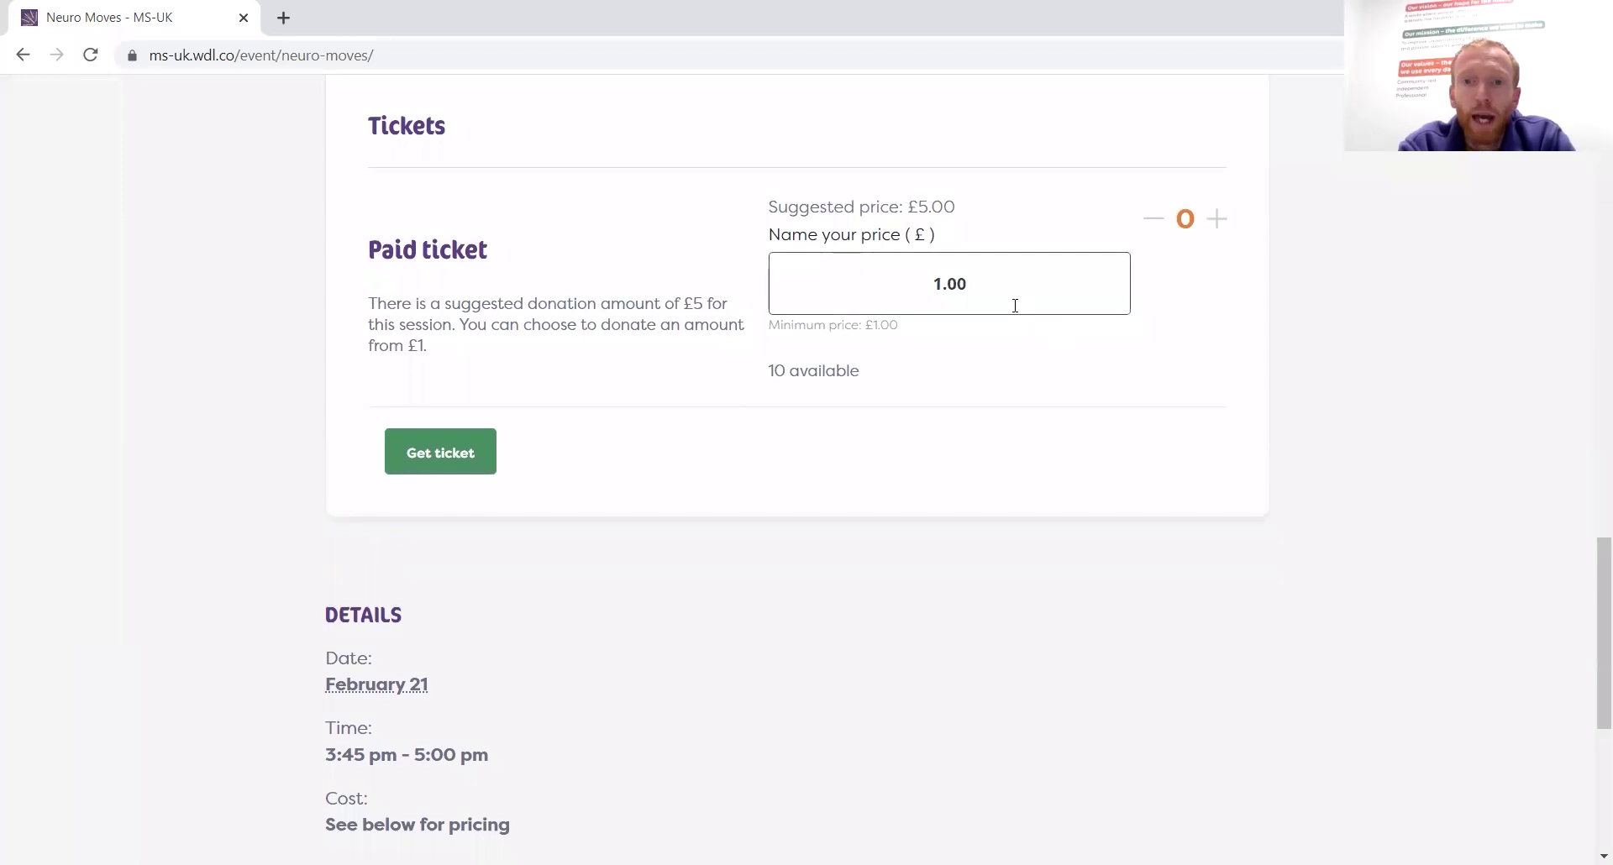
pyautogui.press('BackSpace')
pyautogui.press('BackSpace')
pyautogui.press('BackSpace')
pyautogui.press('BackSpace')
pyautogui.write('5.00')
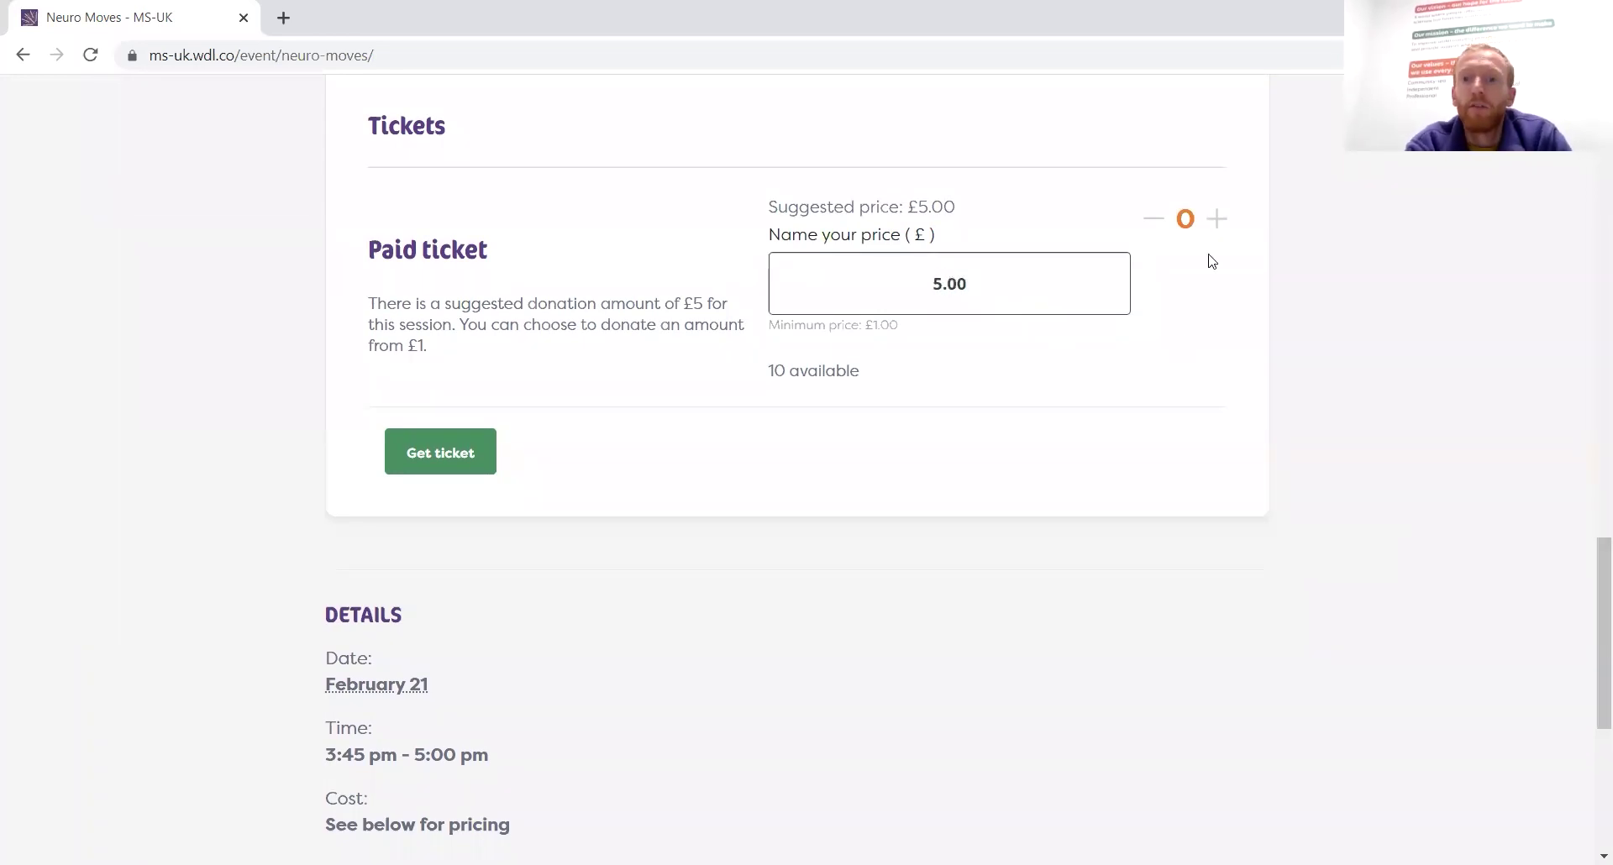
pyautogui.click(1218, 221)
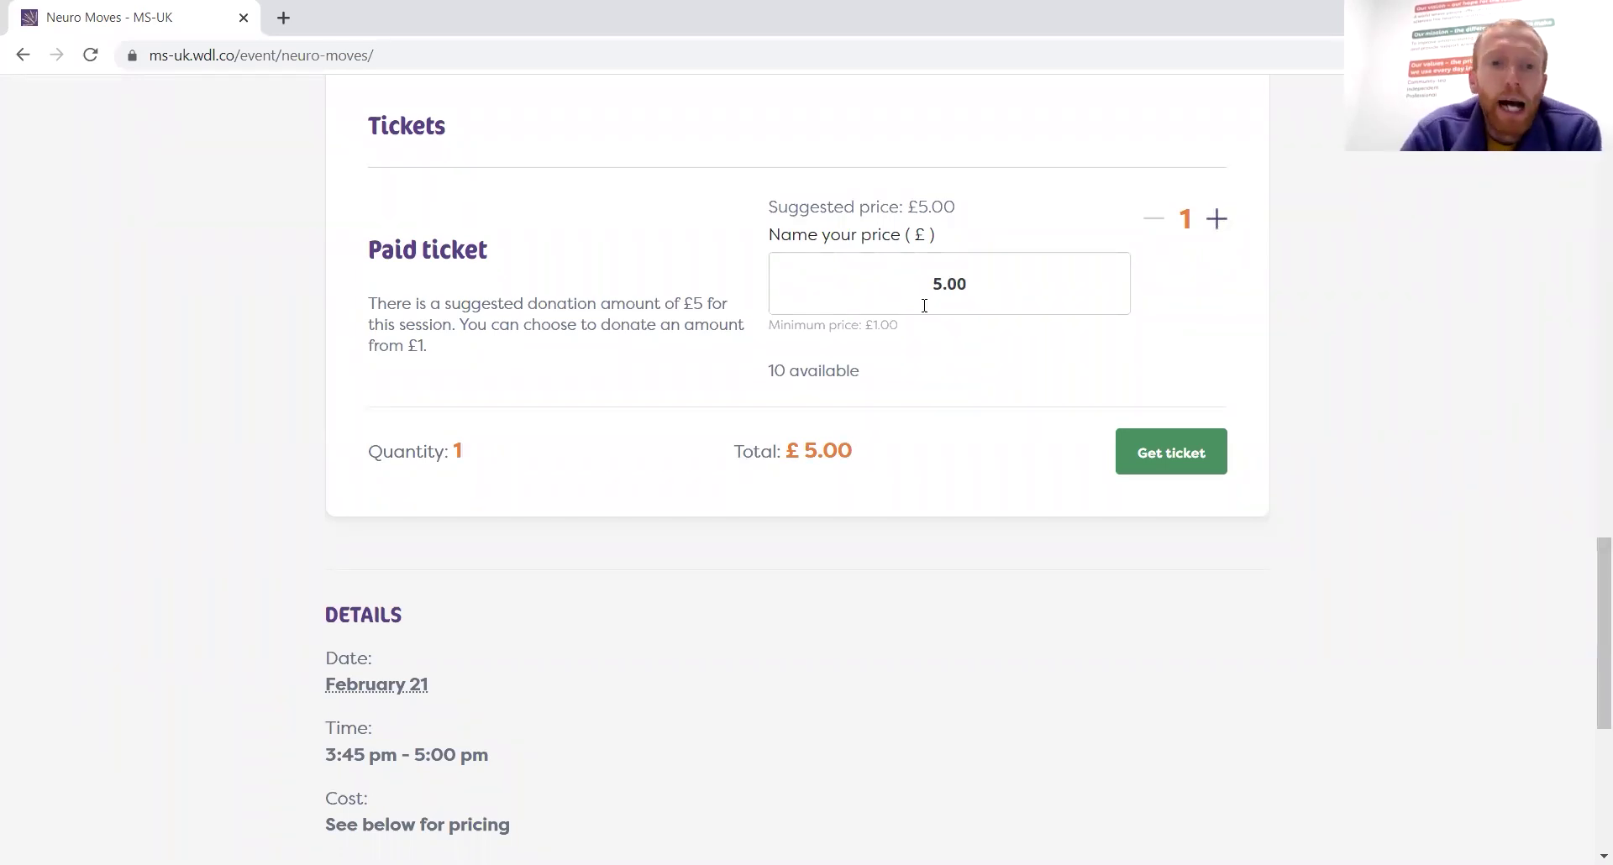
pyautogui.click(1184, 464)
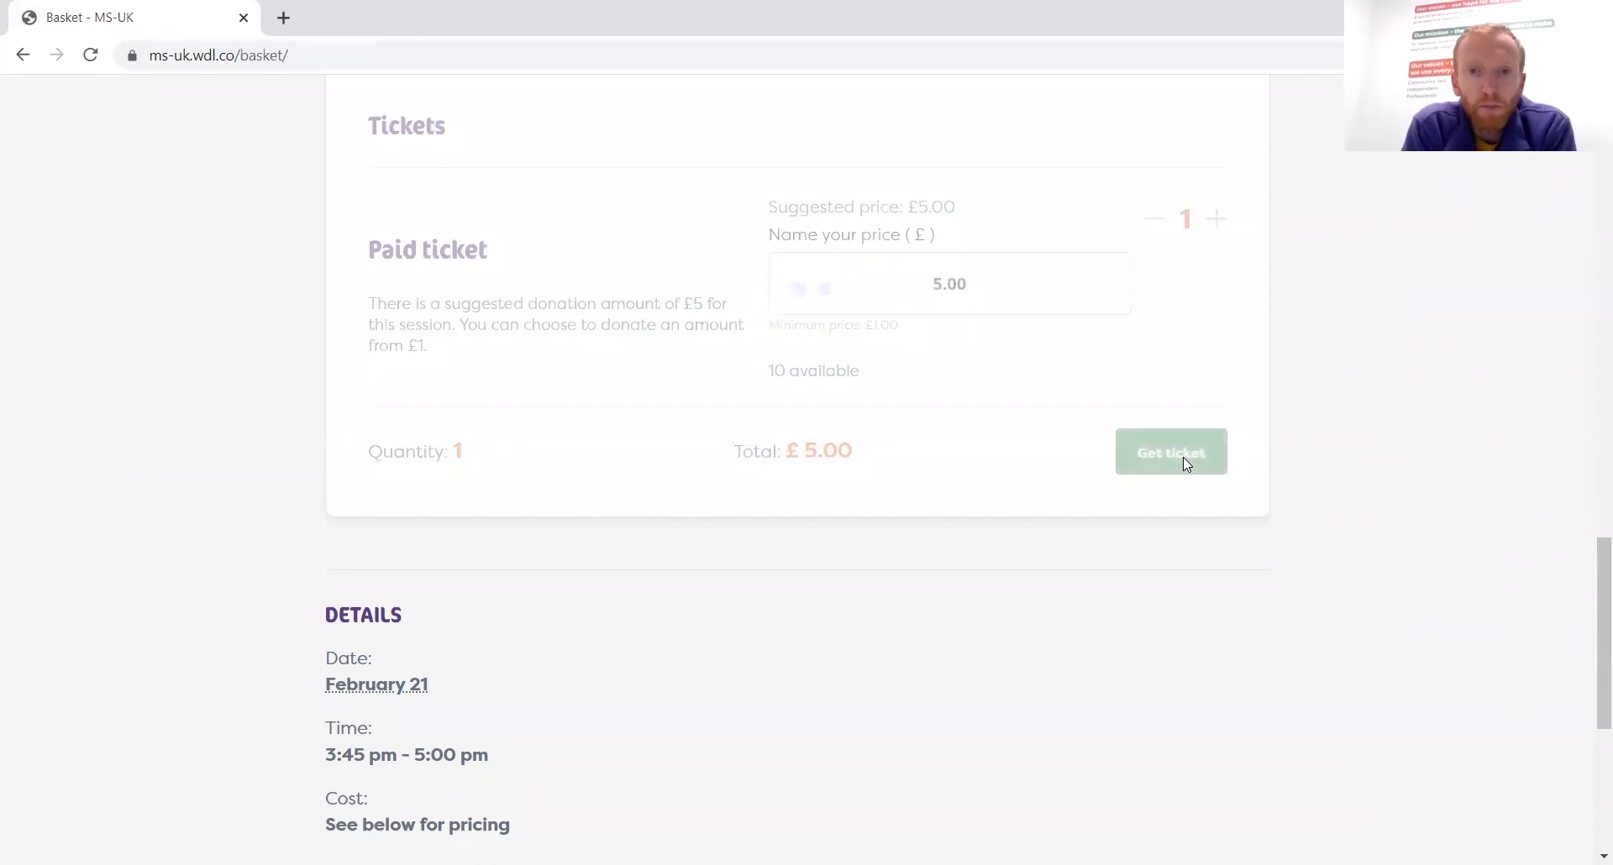
# Check the basket's single £5.00 paid ticket and £5.00 total, then proceed to checkout
pyautogui.scroll(-3, 861, 397)
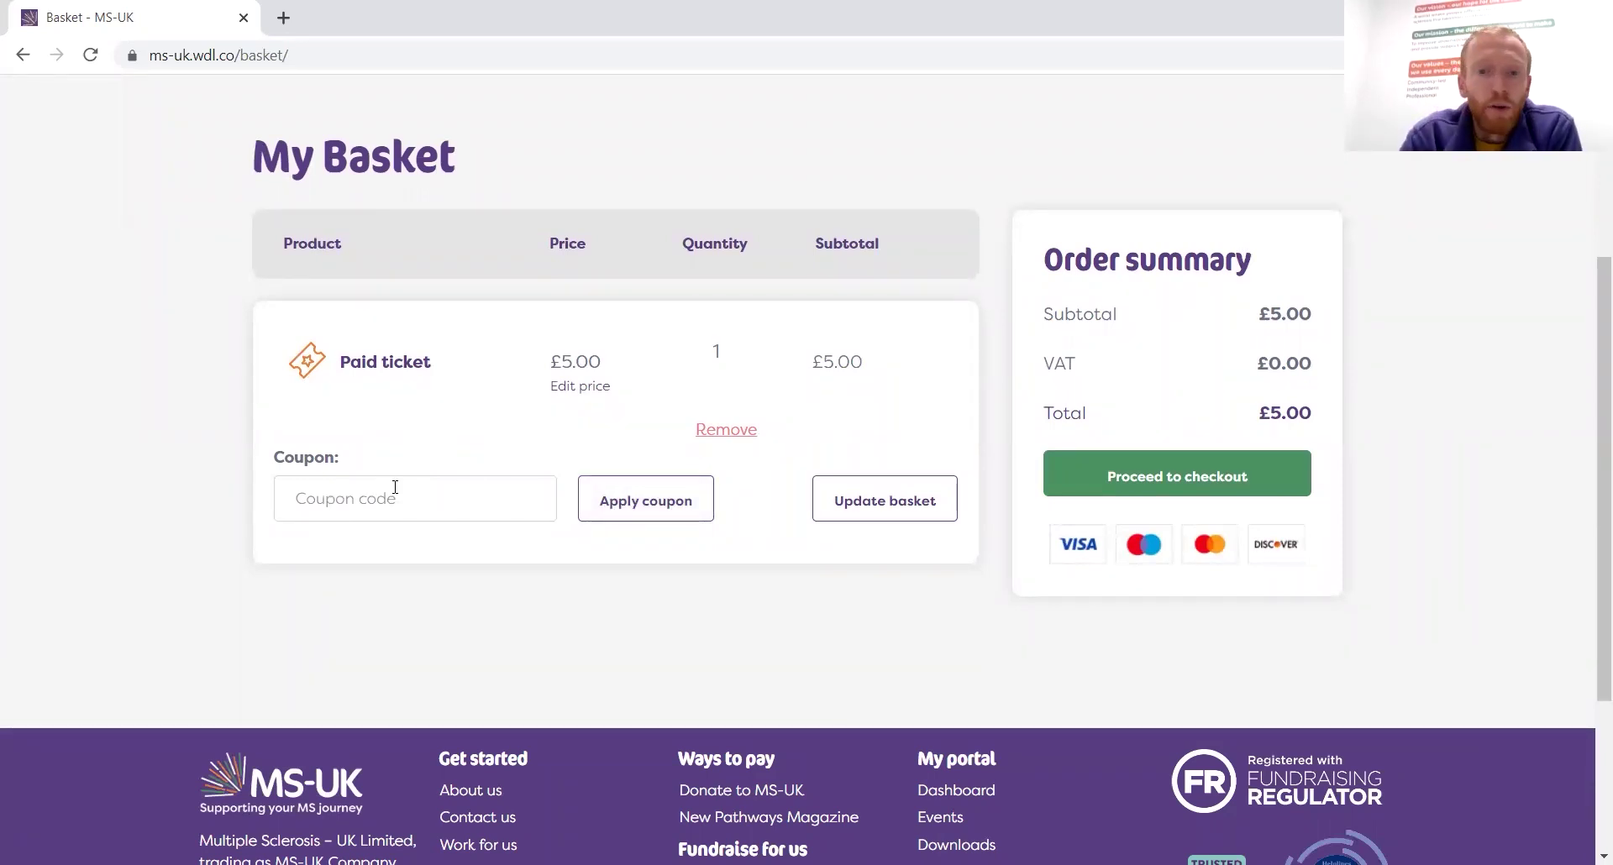
pyautogui.click(1145, 496)
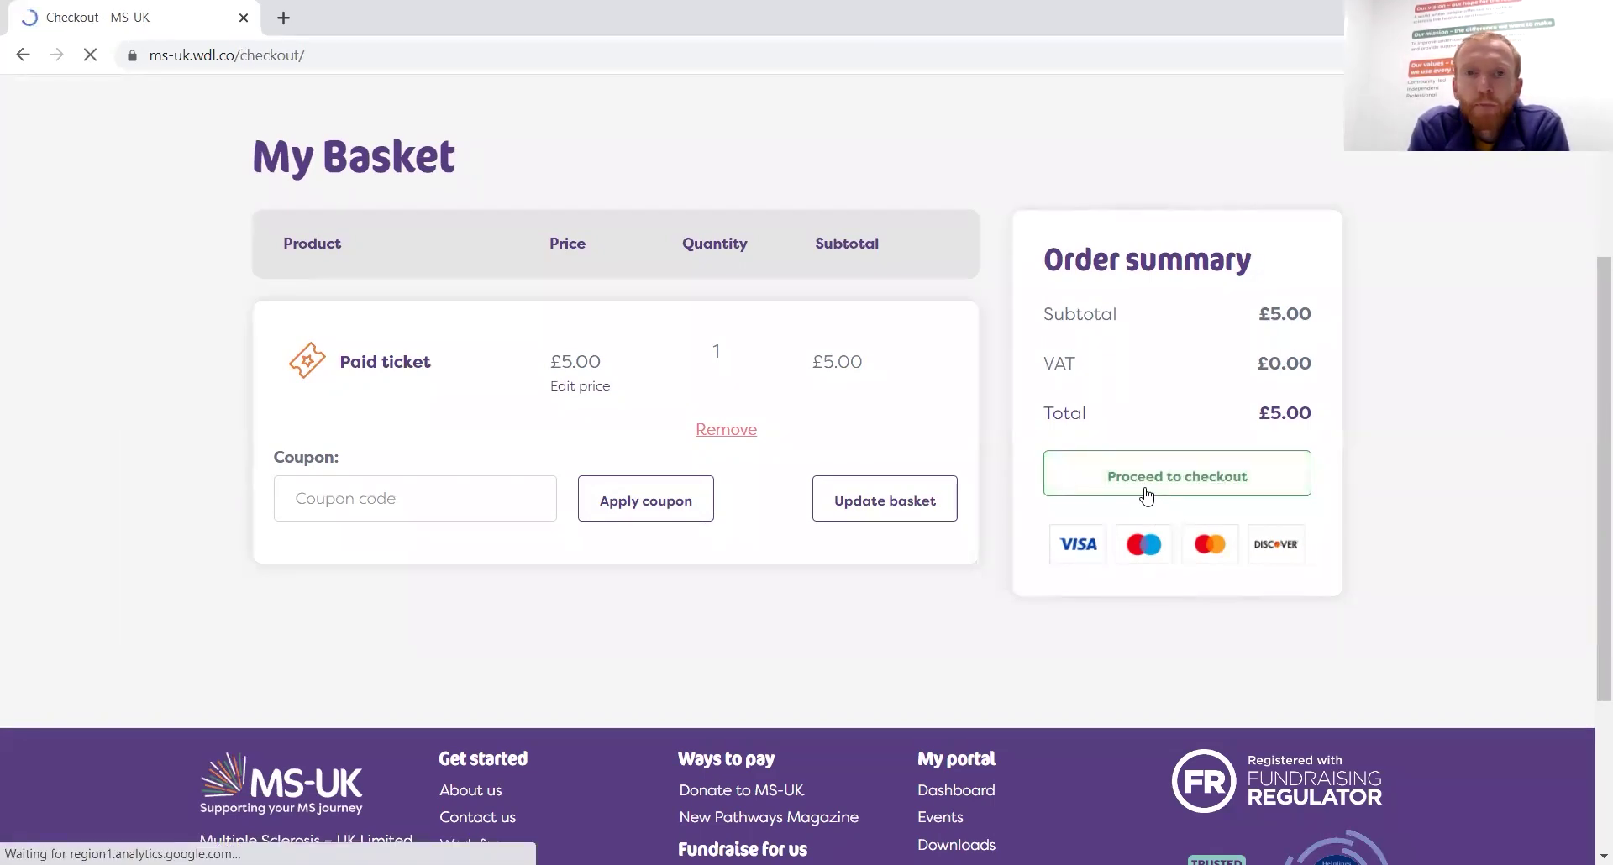
# Review the billing details and donation section, selecting the Custom amount field
pyautogui.scroll(-6, 1146, 498)
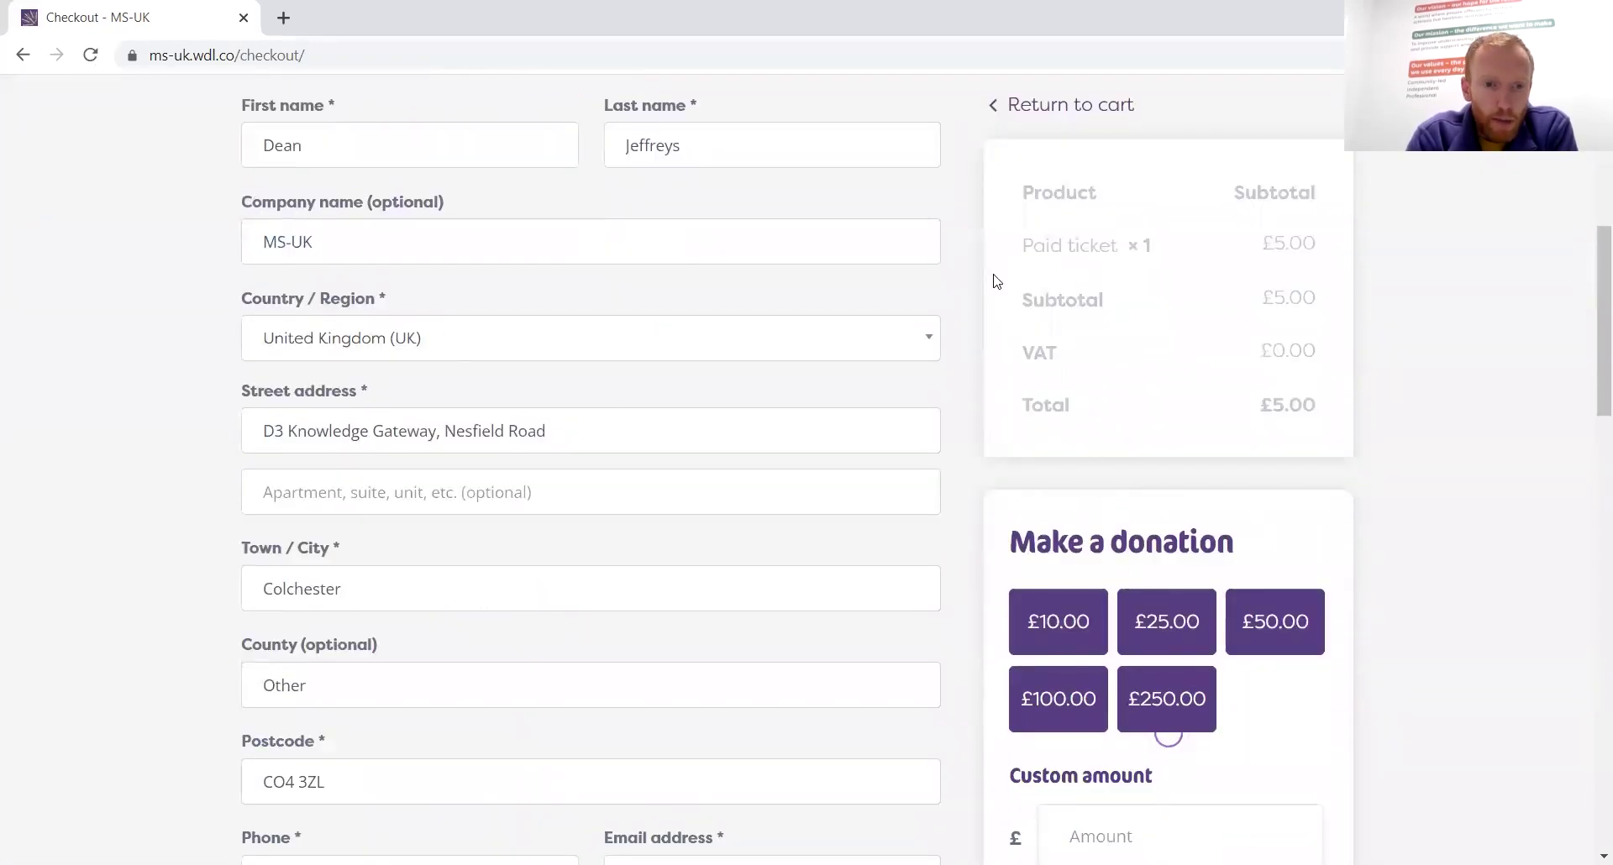
pyautogui.scroll(-1, 996, 283)
pyautogui.scroll(4, 996, 282)
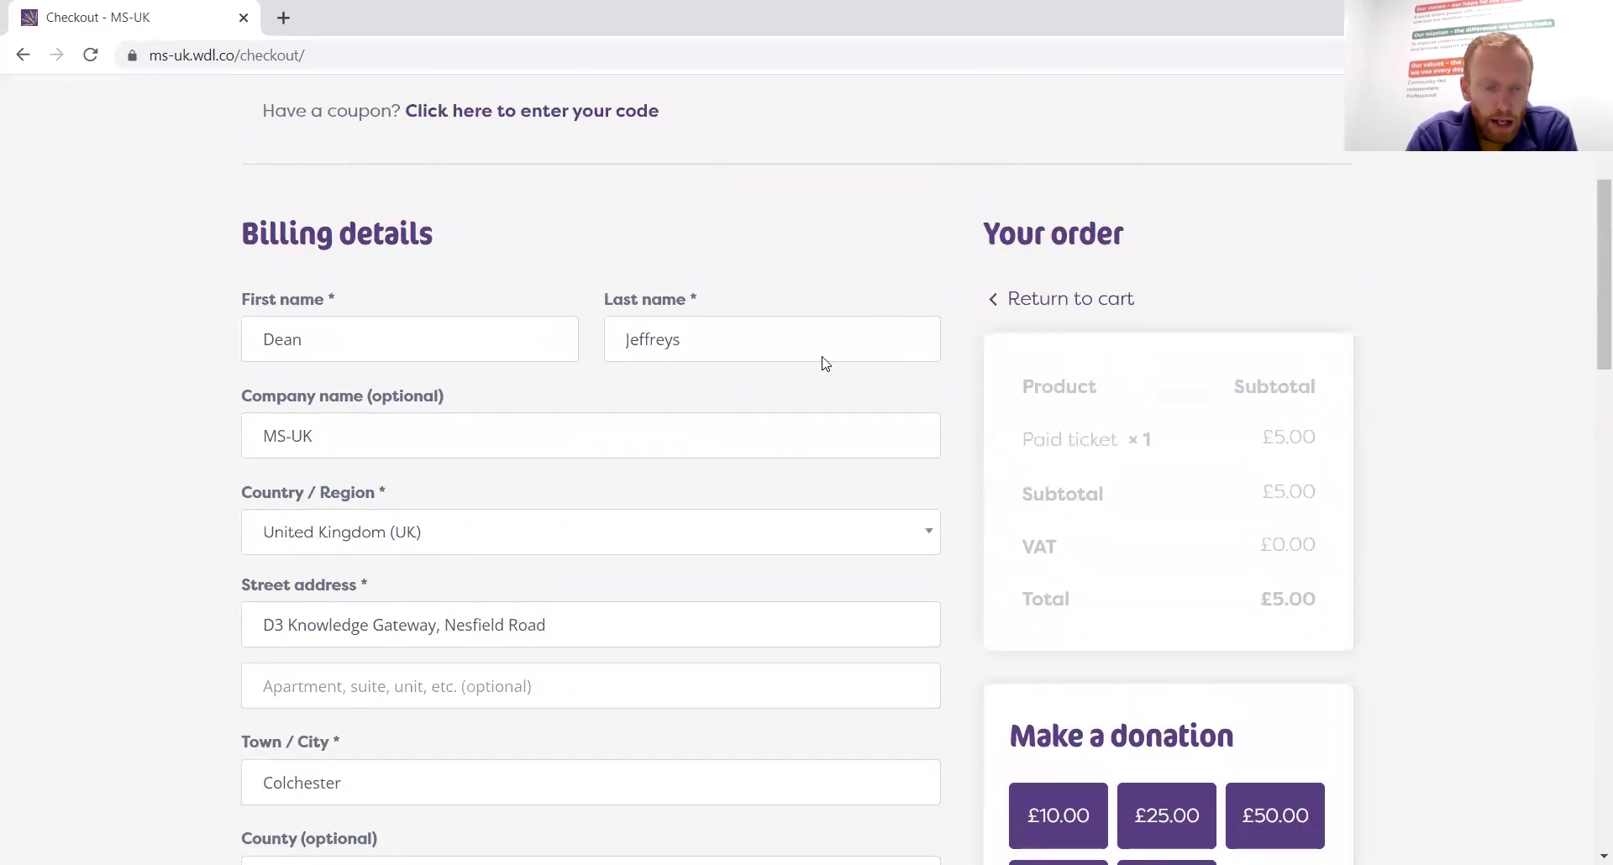
pyautogui.scroll(-2, 854, 436)
pyautogui.scroll(-2, 853, 444)
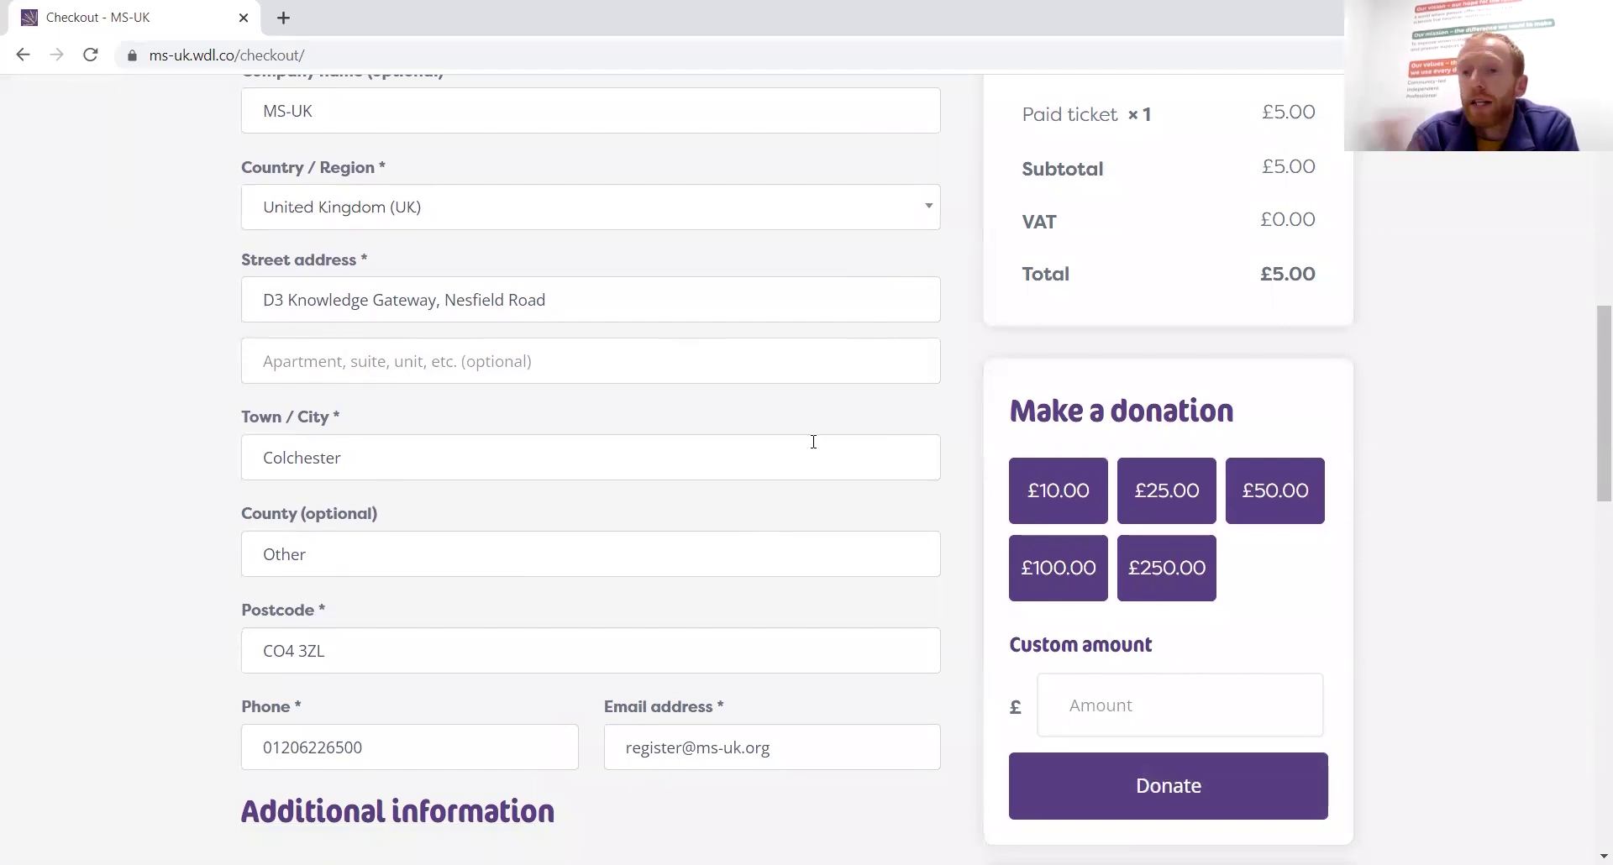
pyautogui.scroll(-7, 956, 561)
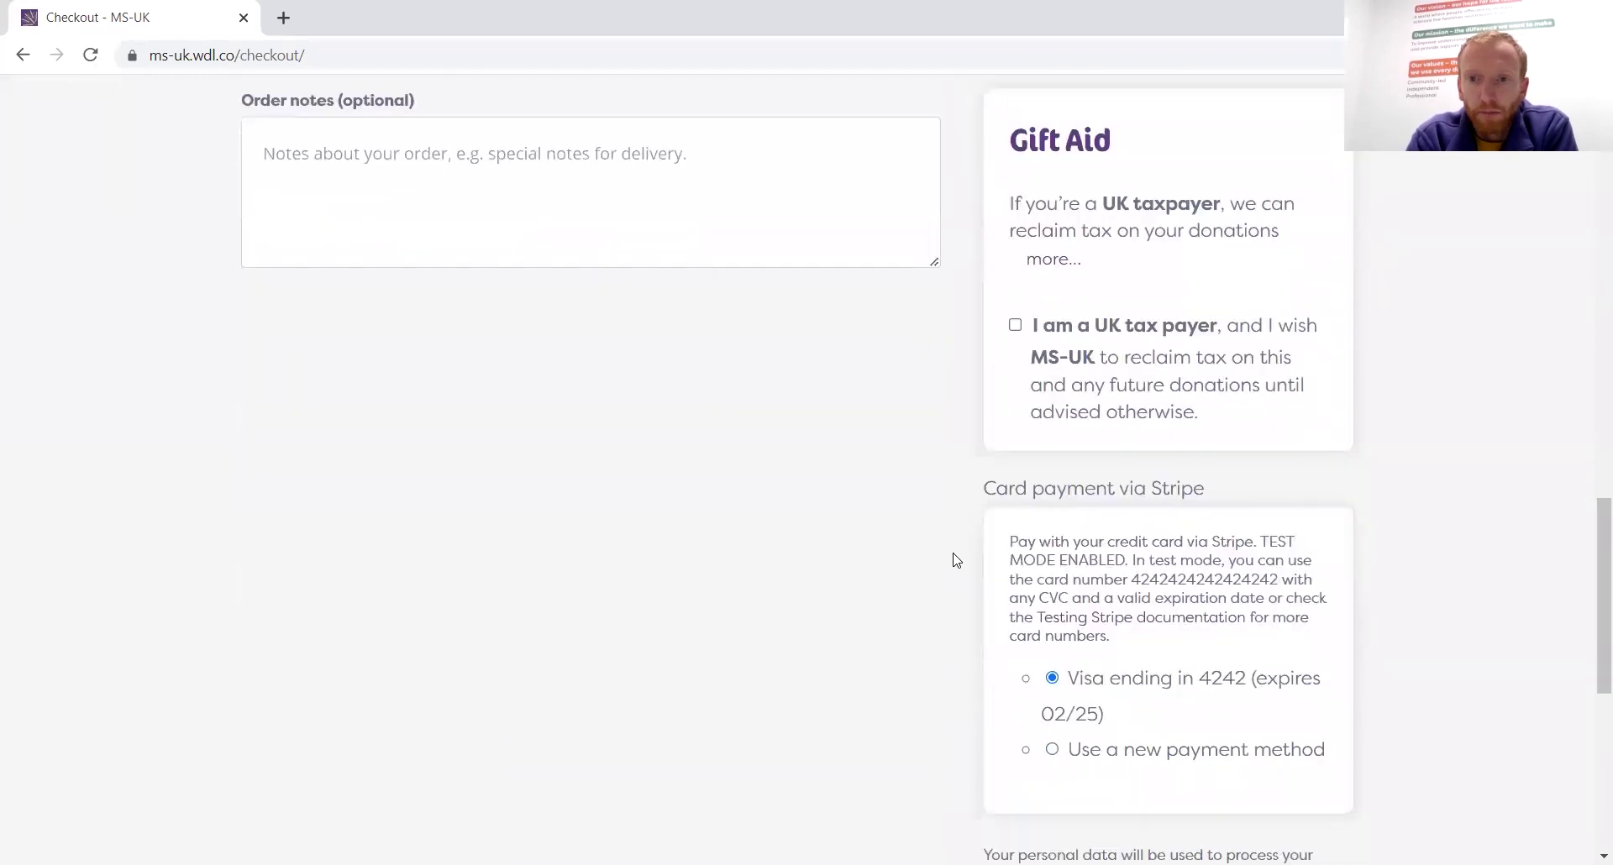
pyautogui.scroll(8, 956, 561)
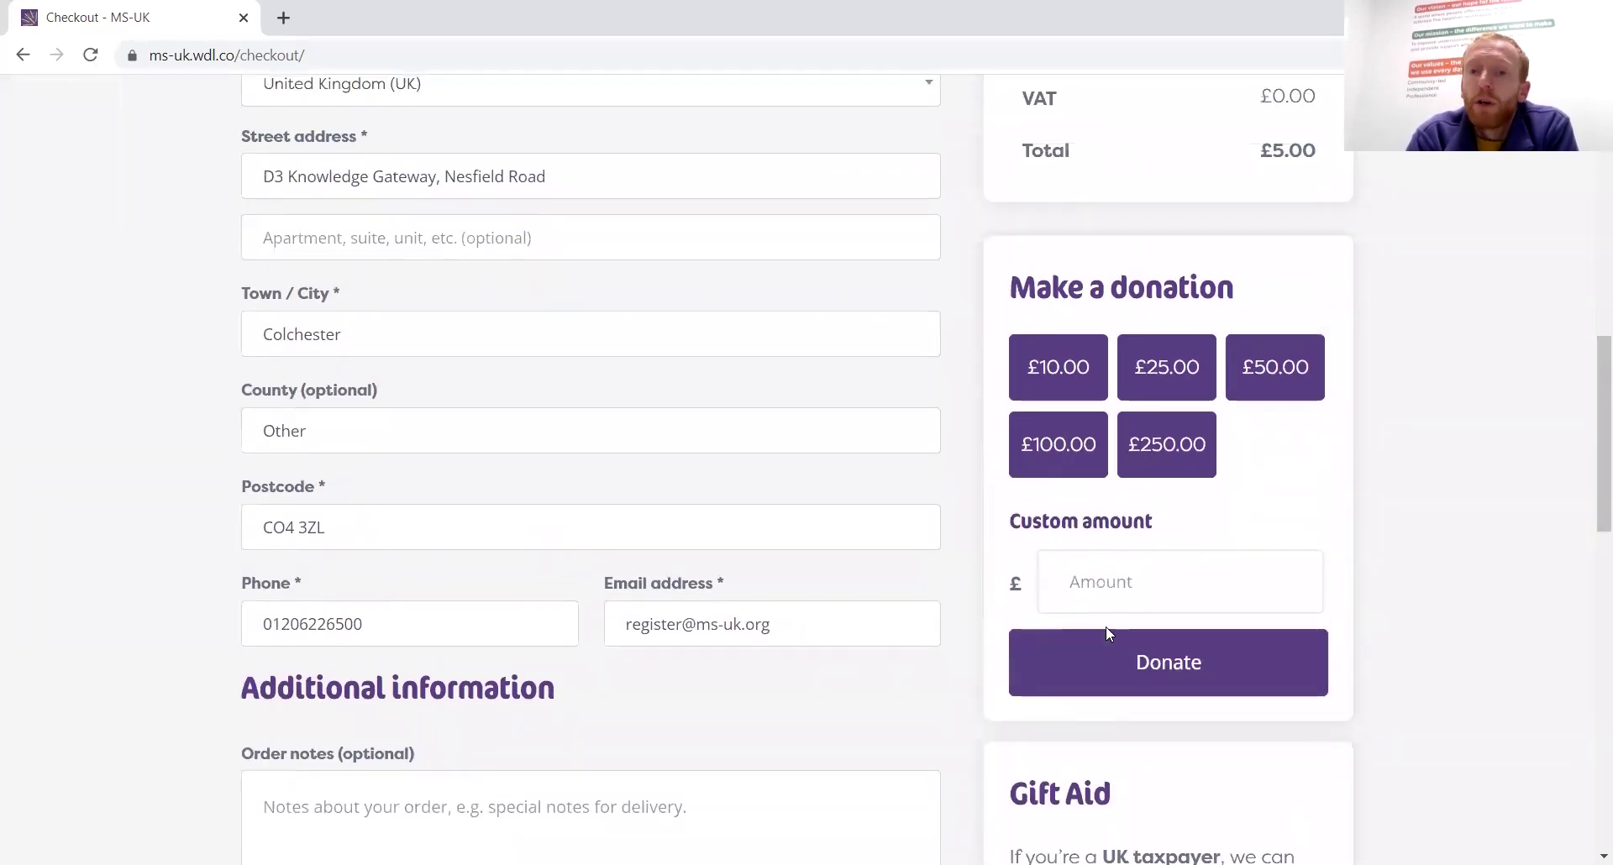
pyautogui.click(1133, 595)
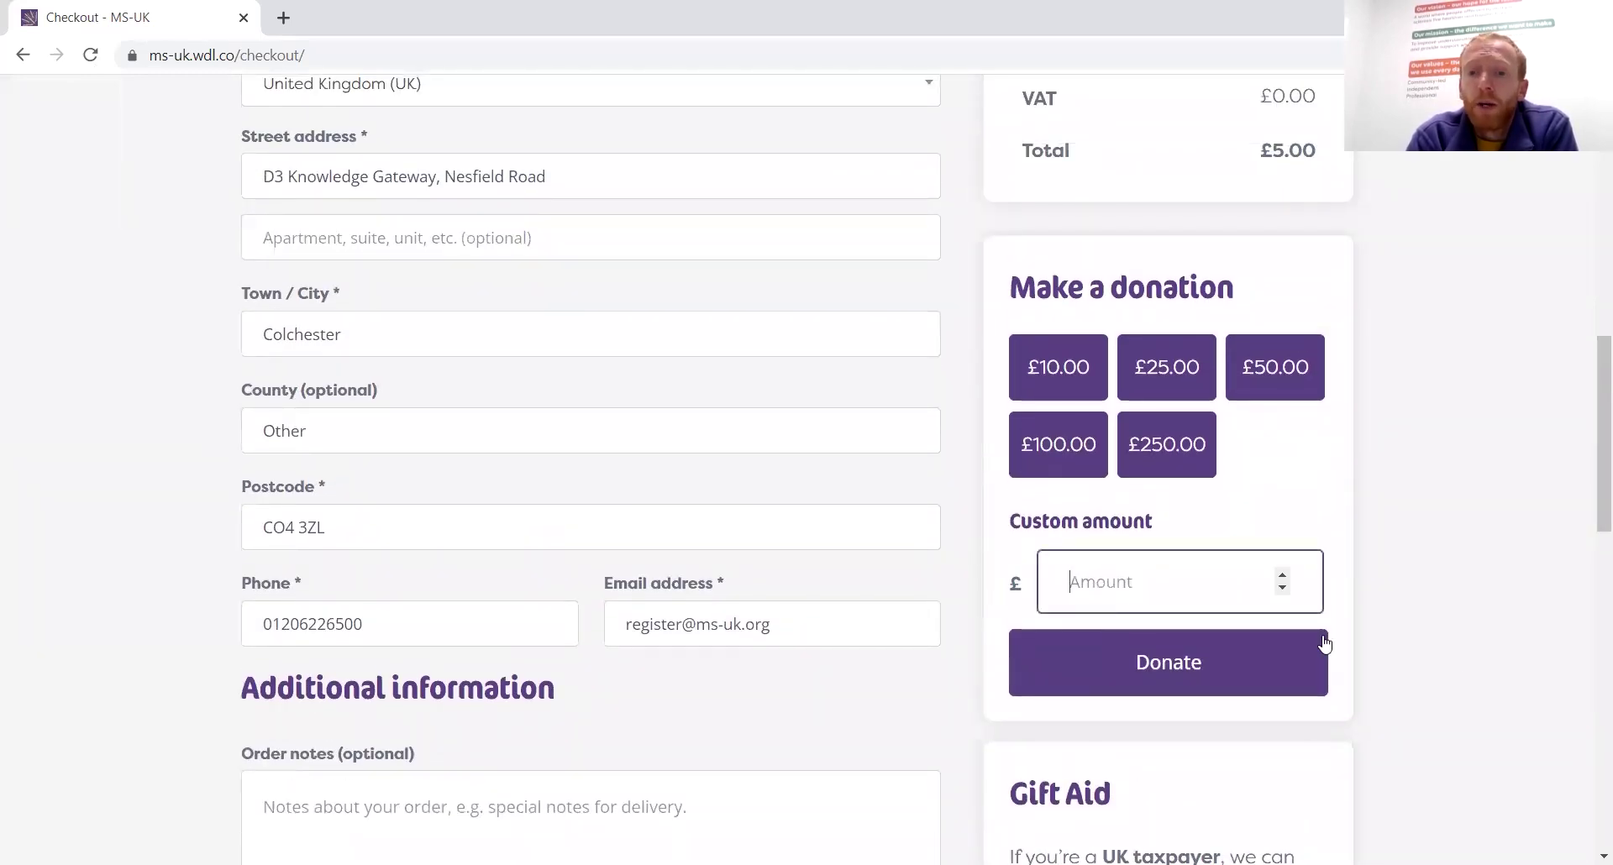
# Review Gift Aid and Stripe card payment, then place the £5.00 ticket order
pyautogui.scroll(-2, 1485, 685)
pyautogui.scroll(-3, 1485, 685)
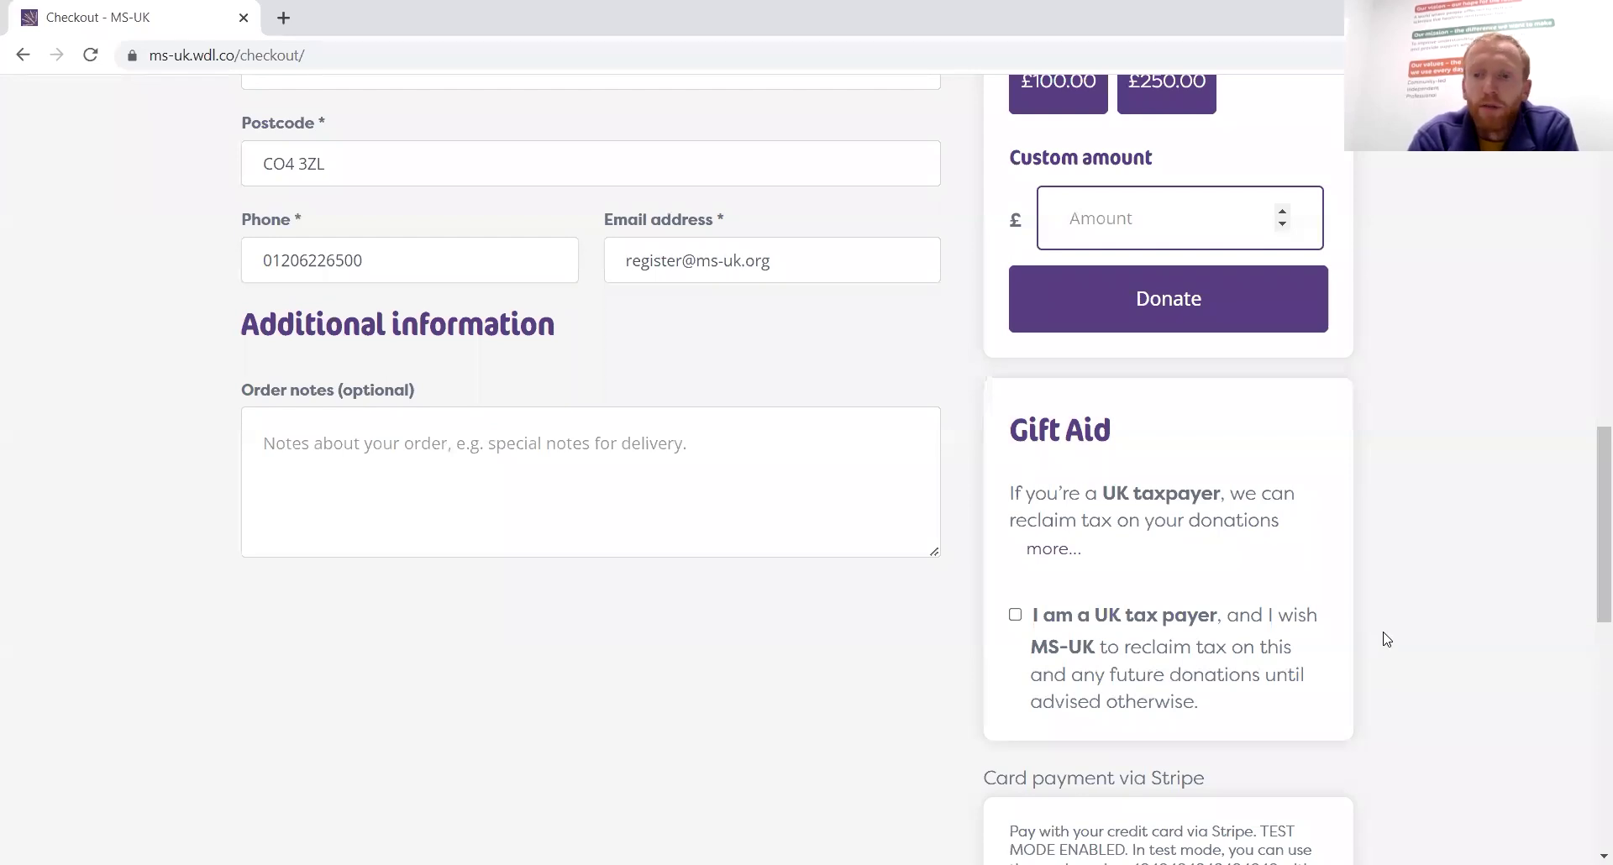
pyautogui.scroll(-5, 1386, 639)
pyautogui.scroll(-2, 1386, 639)
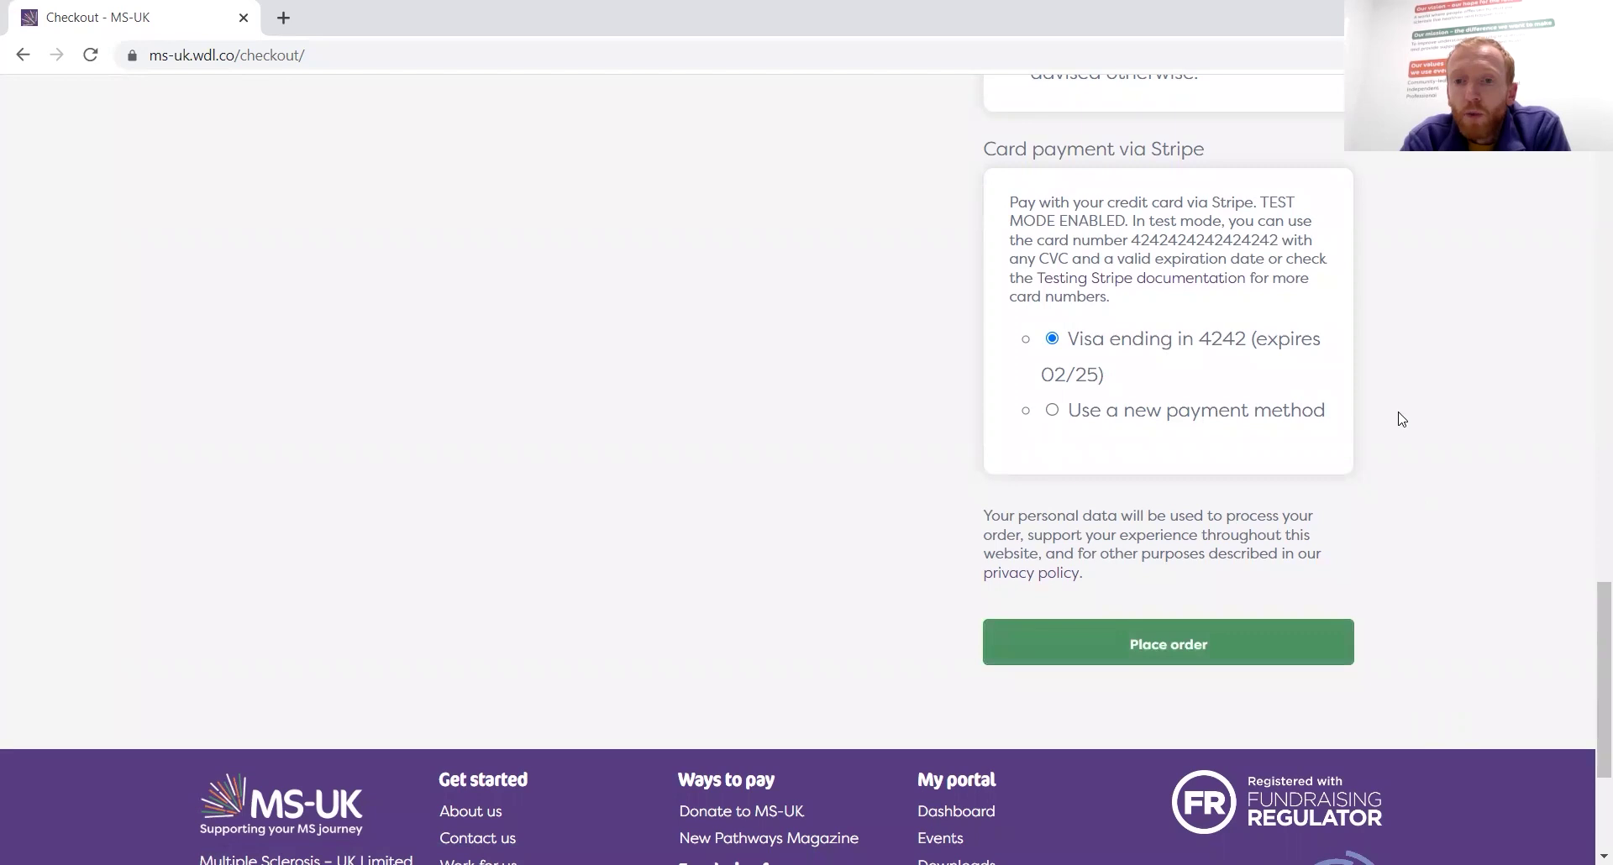
pyautogui.scroll(3, 1401, 418)
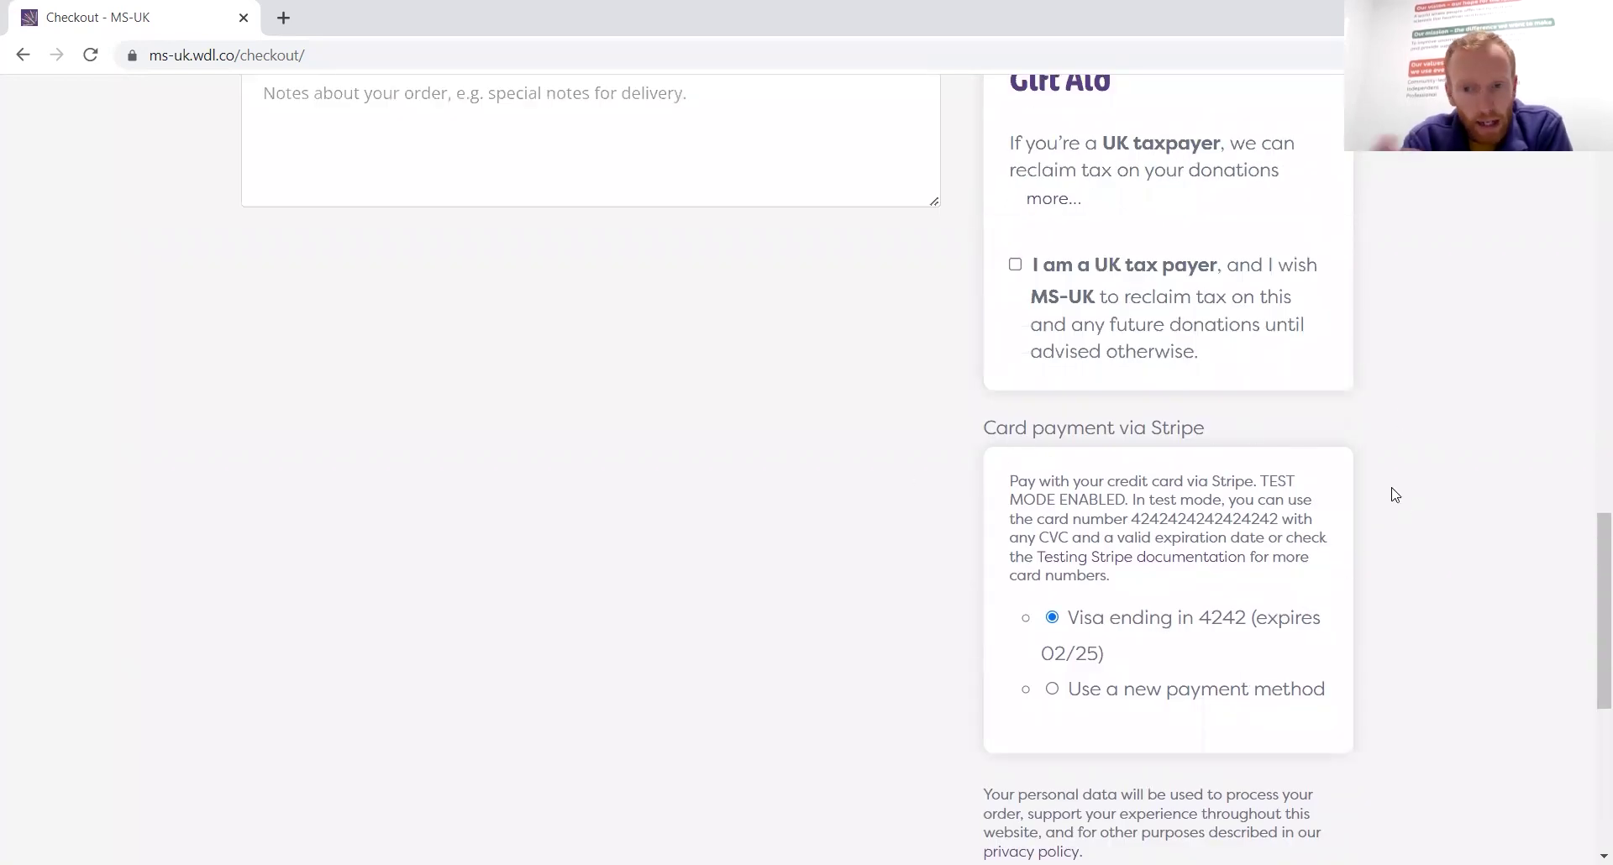
pyautogui.scroll(-4, 1429, 558)
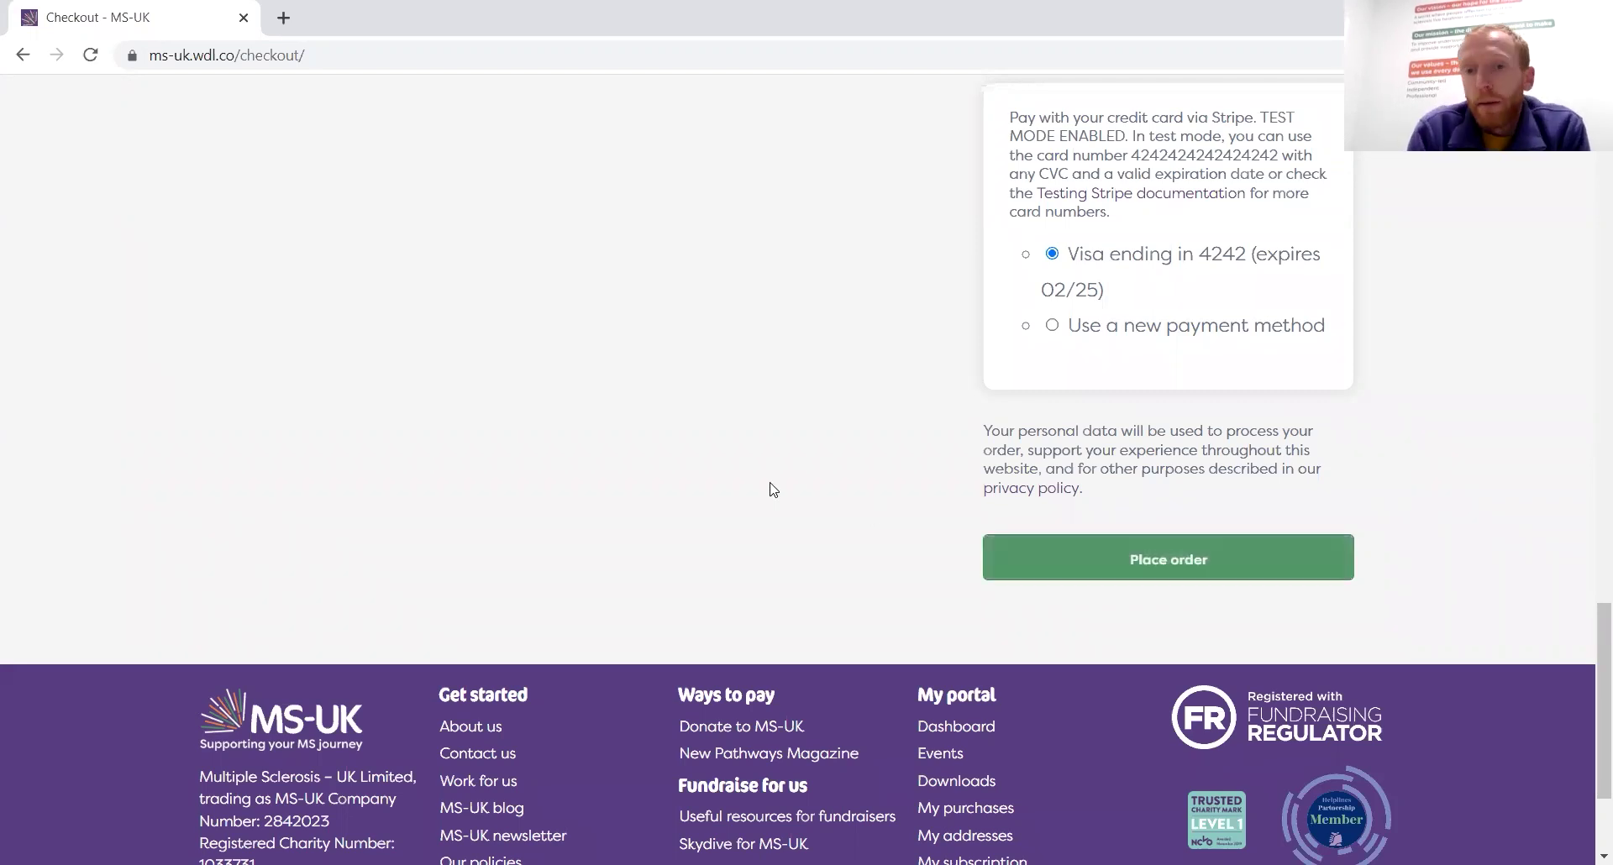
pyautogui.scroll(3, 773, 490)
pyautogui.scroll(-1, 773, 489)
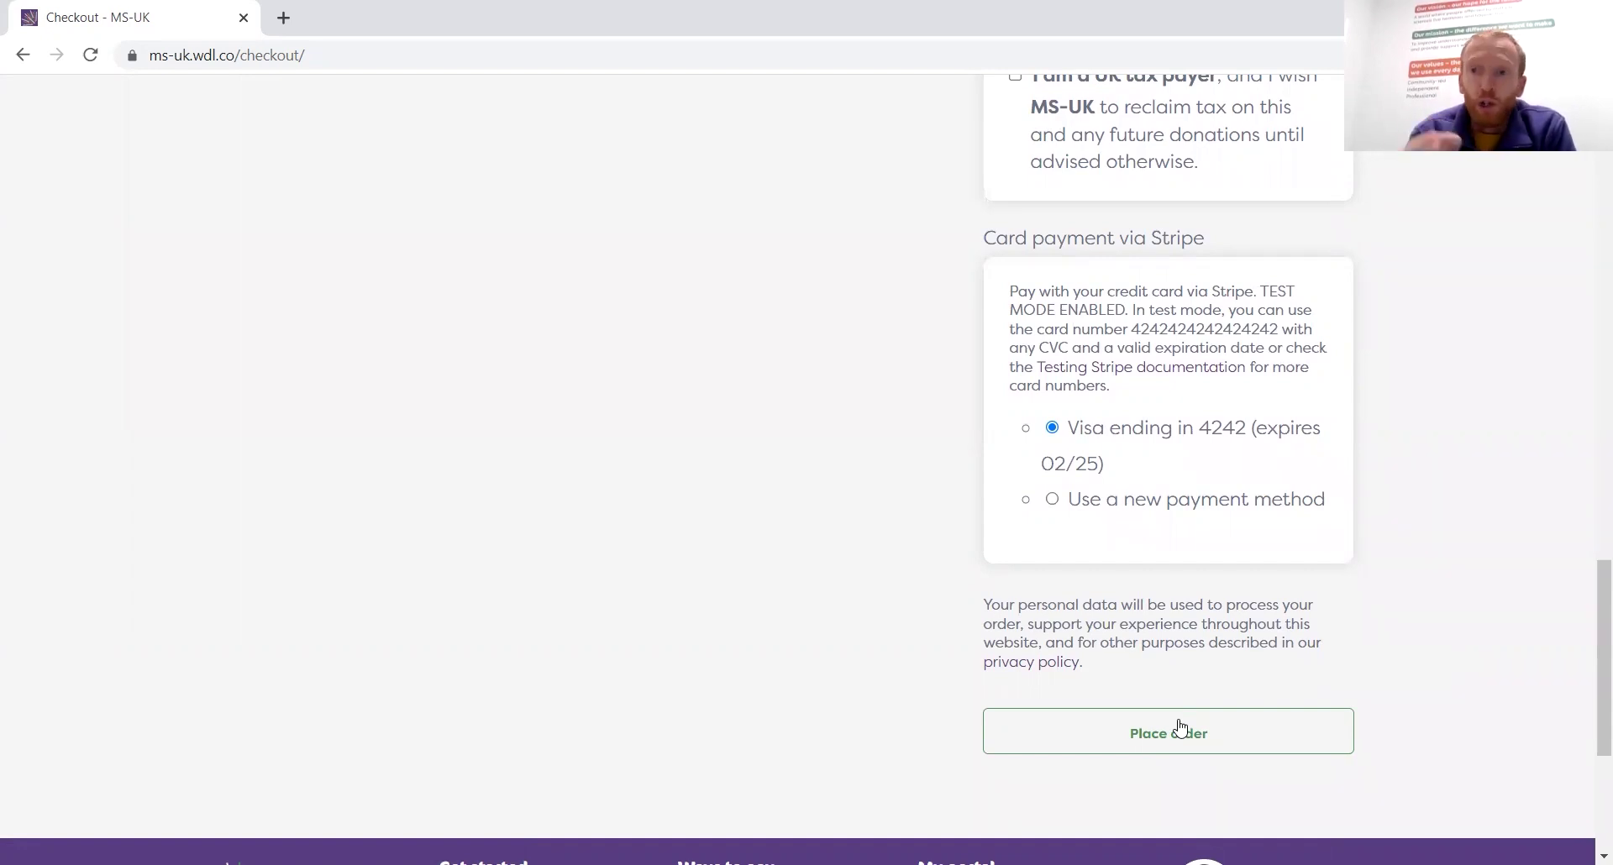
pyautogui.click(1179, 731)
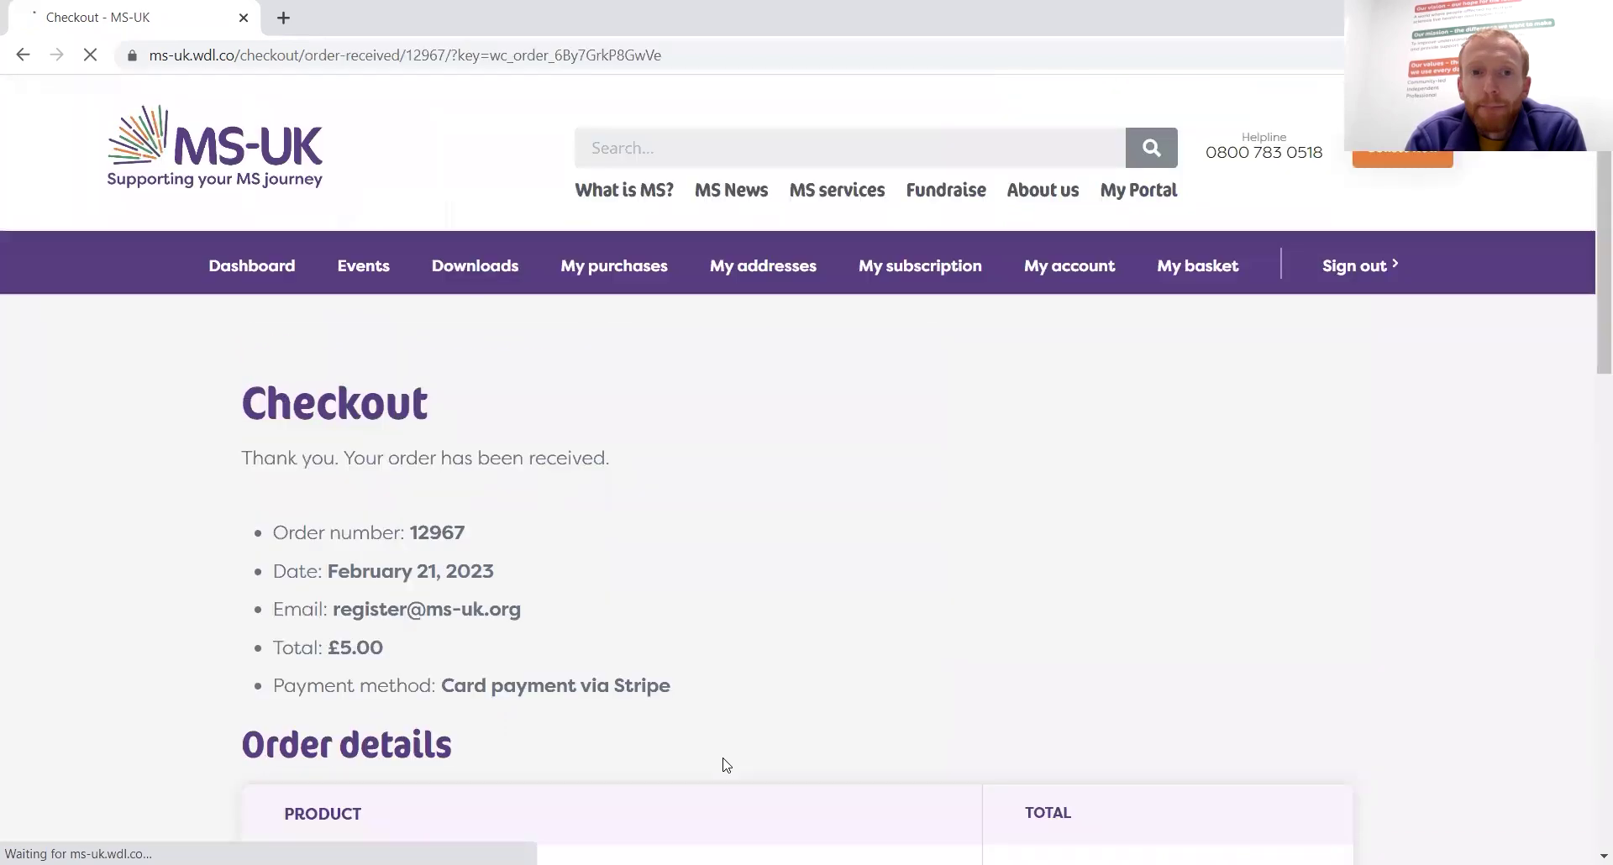
# Review the £5.00 Neuro Moves order details, ticket ID and billing address, then return to the top
pyautogui.scroll(-3, 879, 601)
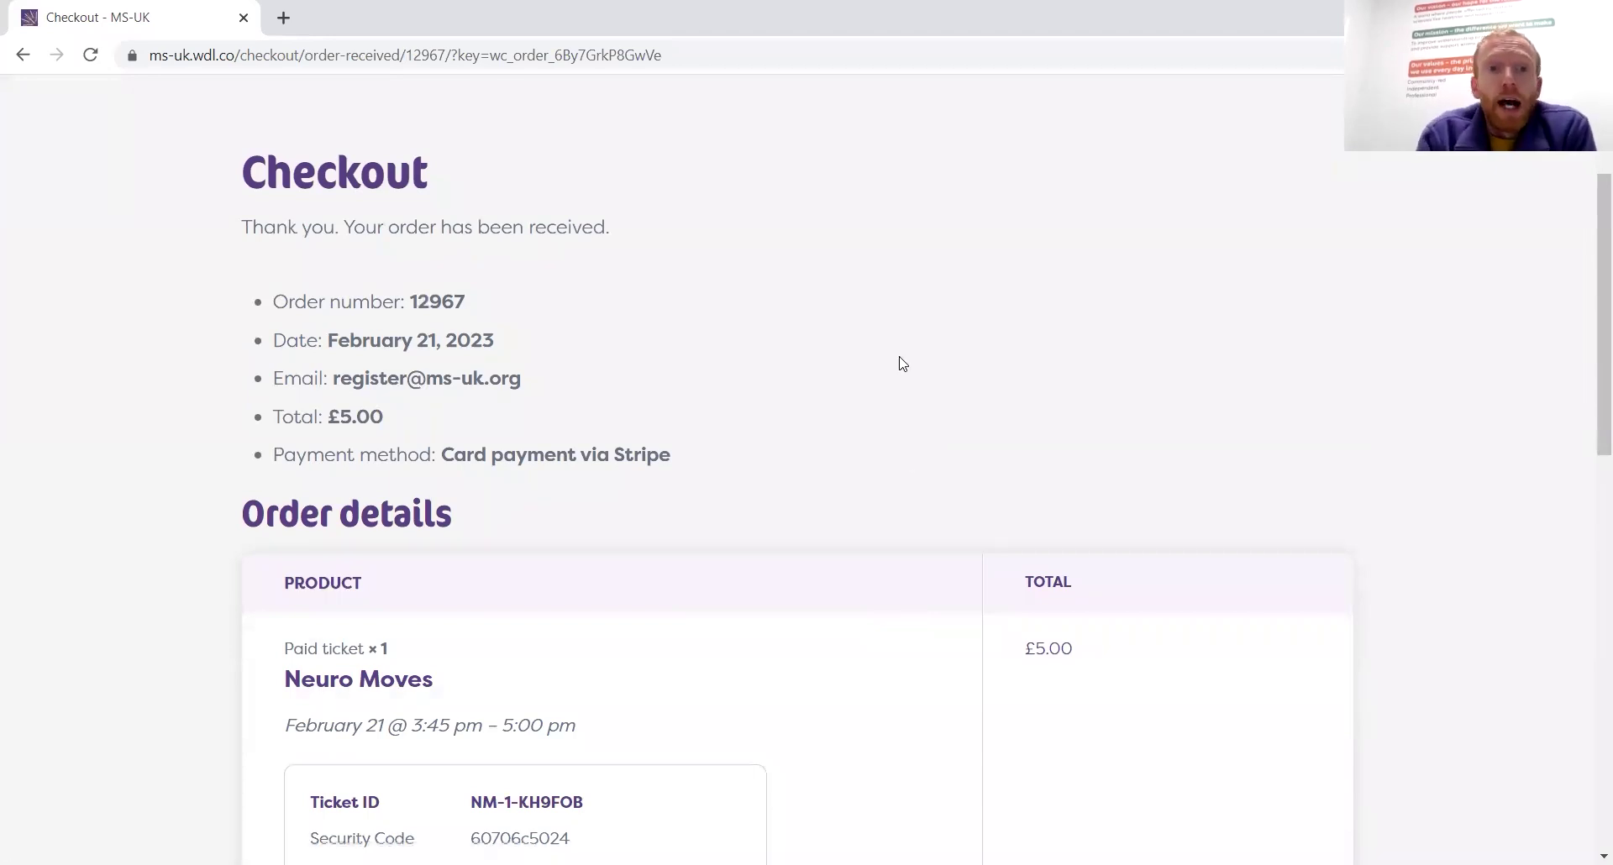
pyautogui.scroll(-1, 902, 364)
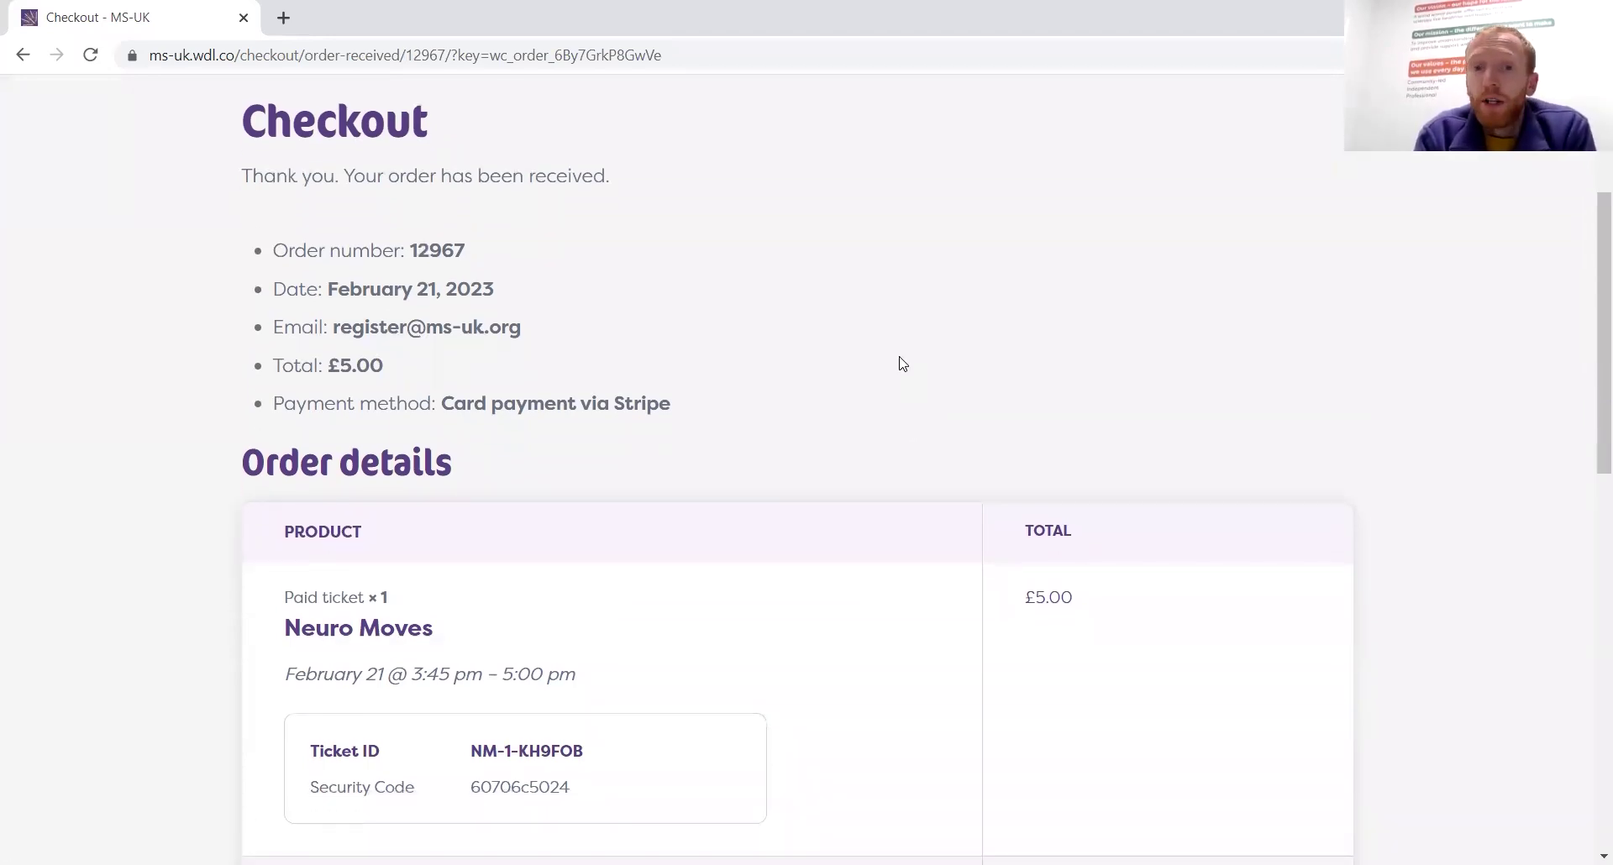
pyautogui.scroll(-1, 903, 363)
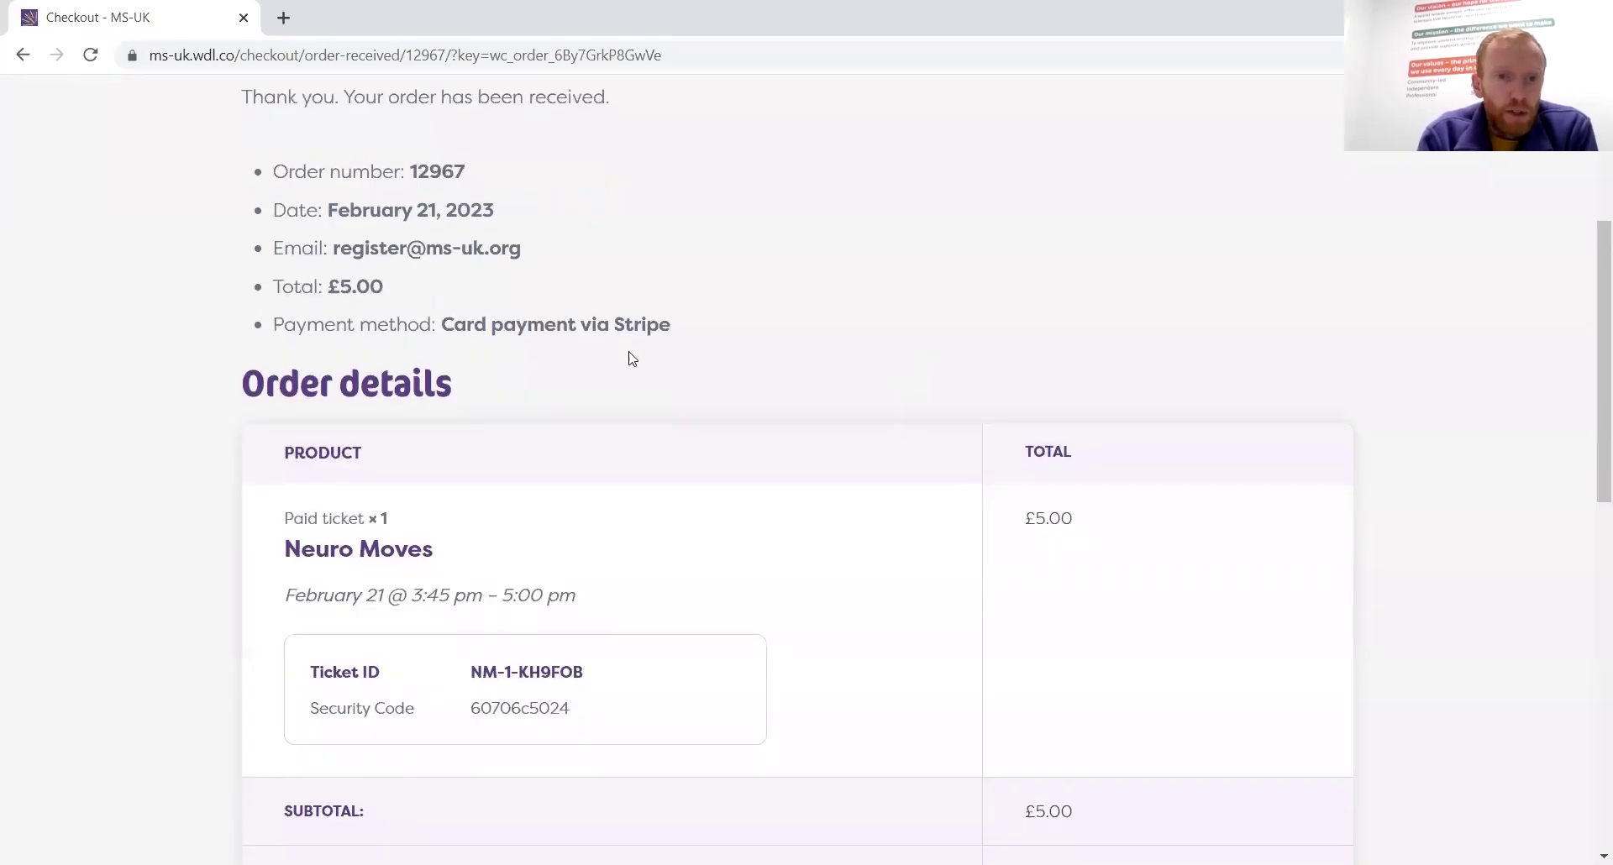
pyautogui.scroll(-7, 979, 399)
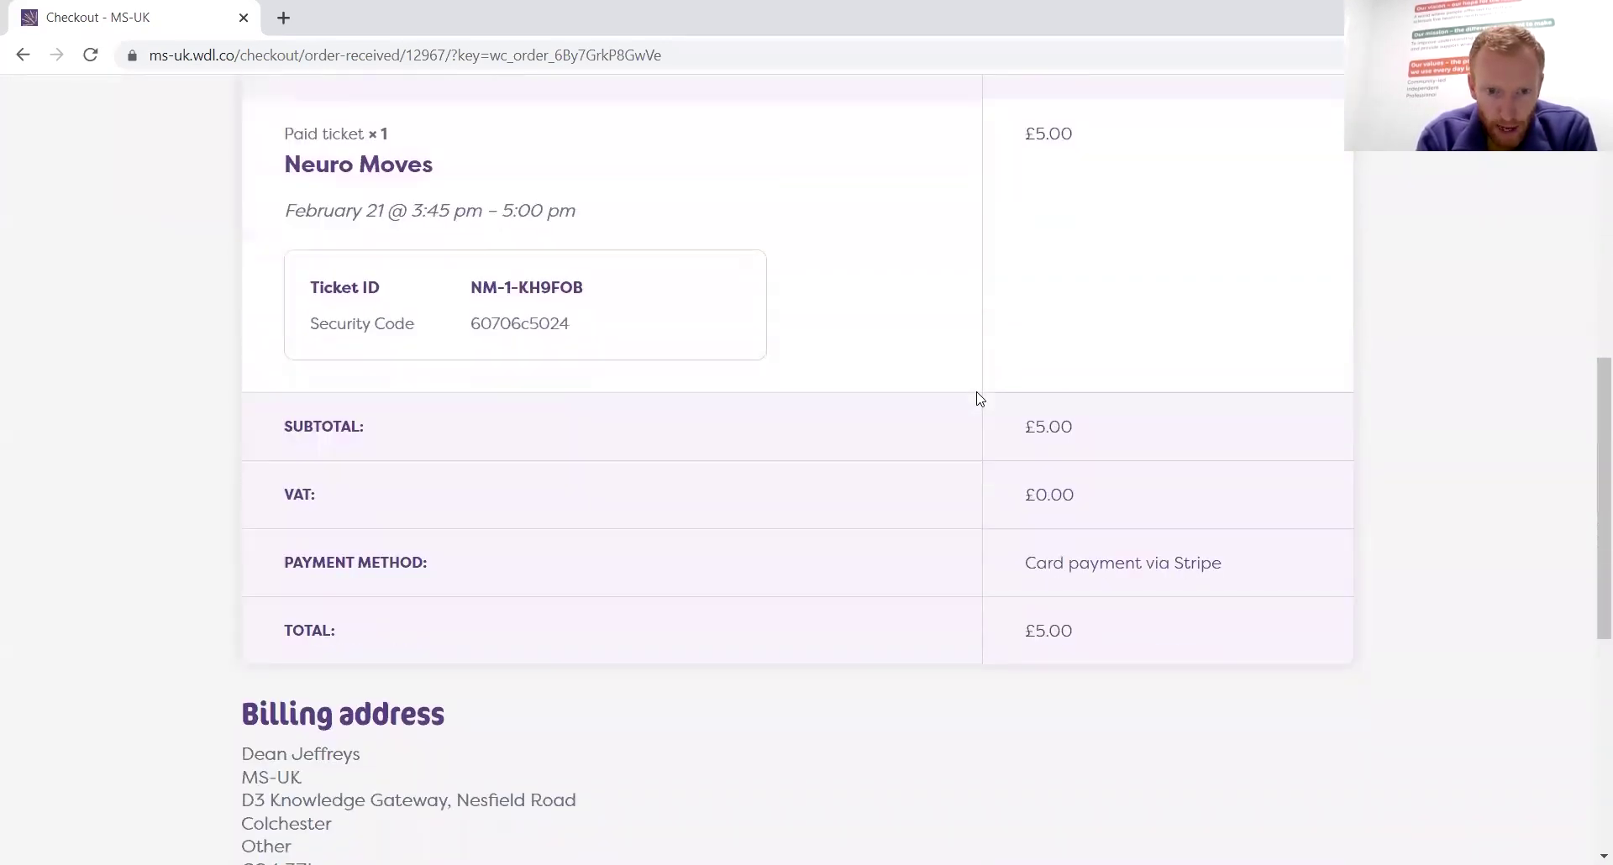
pyautogui.scroll(-2, 979, 398)
pyautogui.scroll(3, 979, 398)
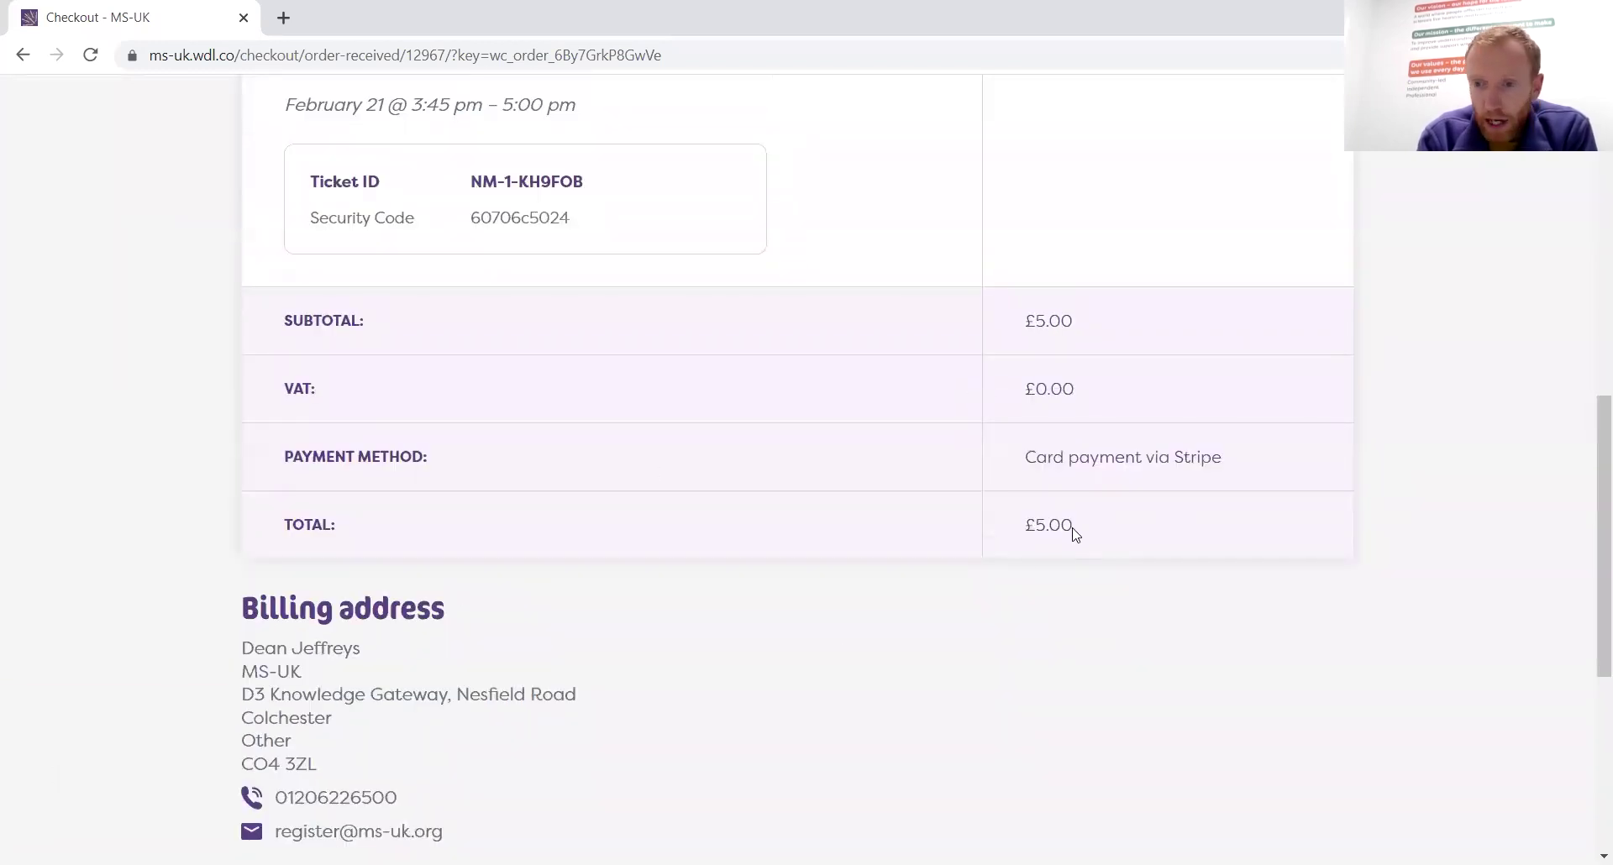
pyautogui.scroll(10, 1075, 535)
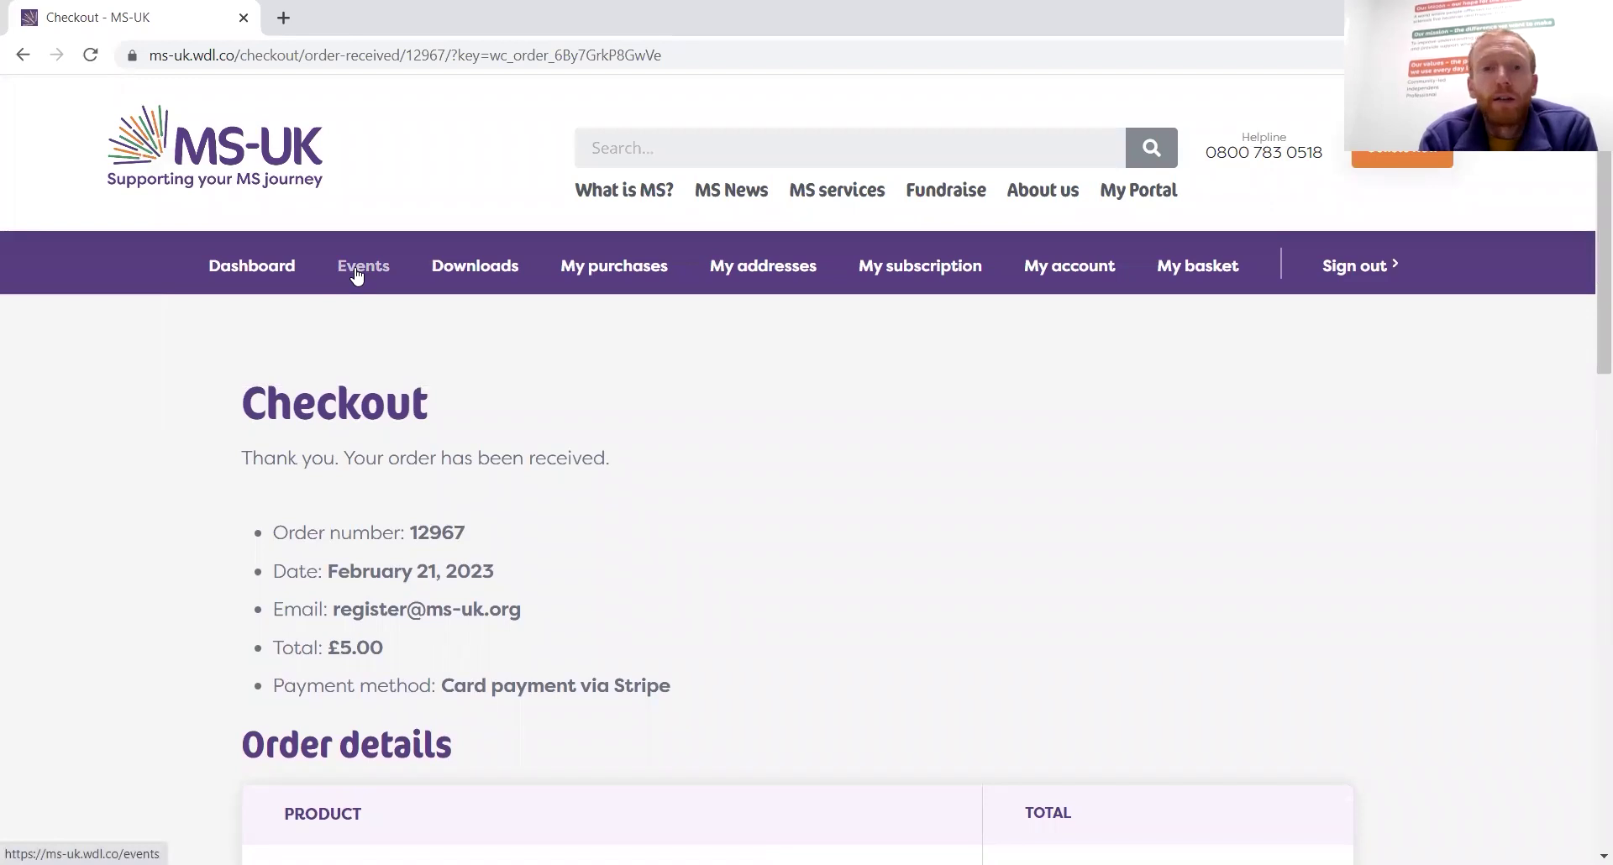
# Open My purchases to see the new £5.00 Processing order atop My orders, then return to Events
pyautogui.click(585, 276)
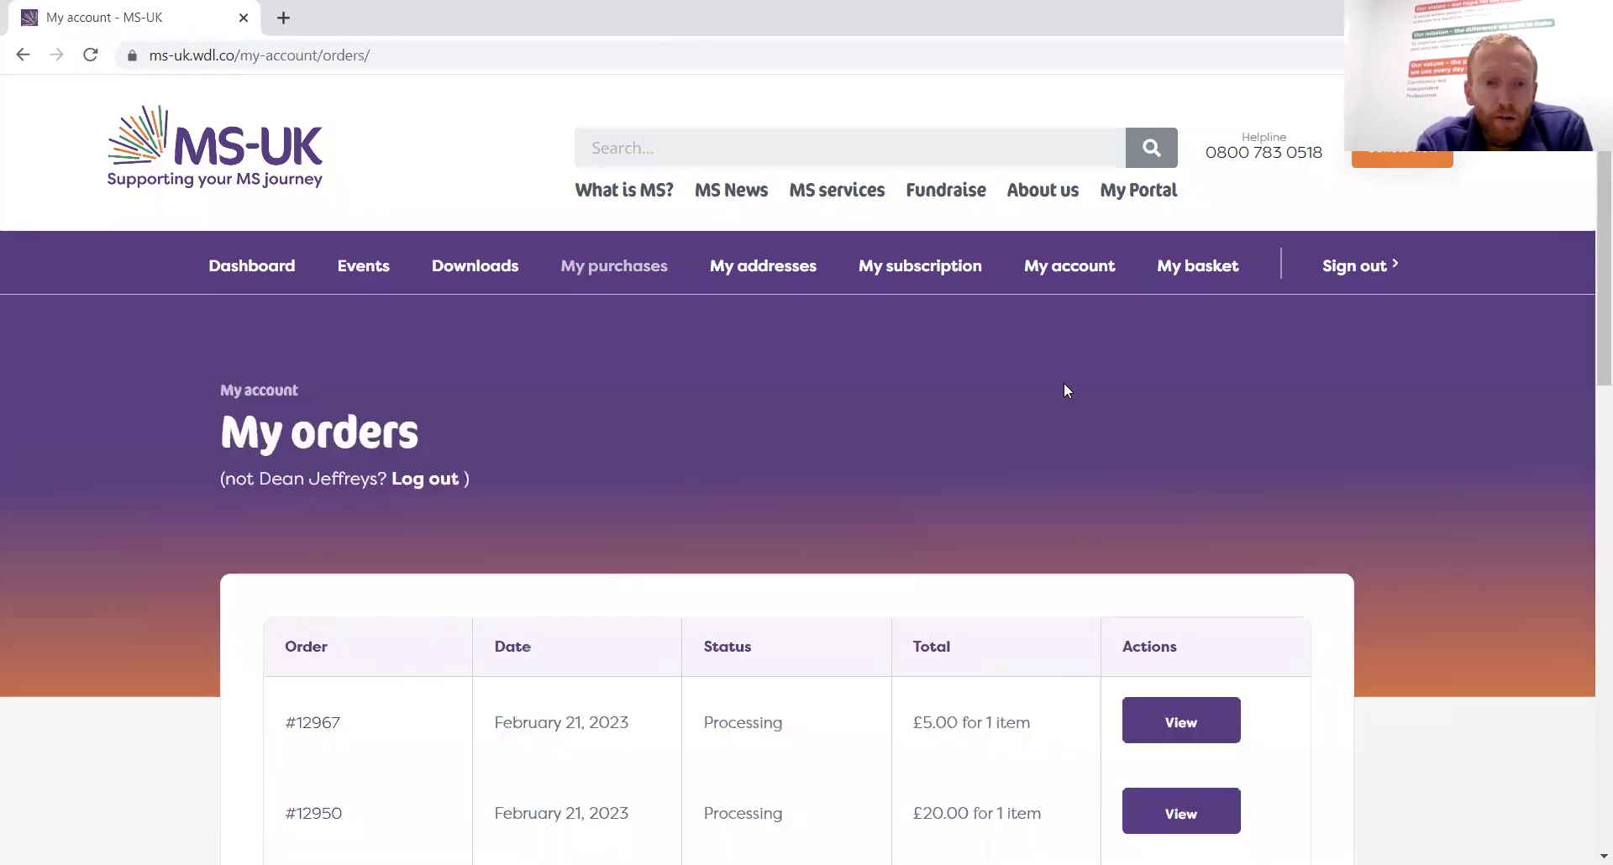
pyautogui.scroll(-2, 1065, 385)
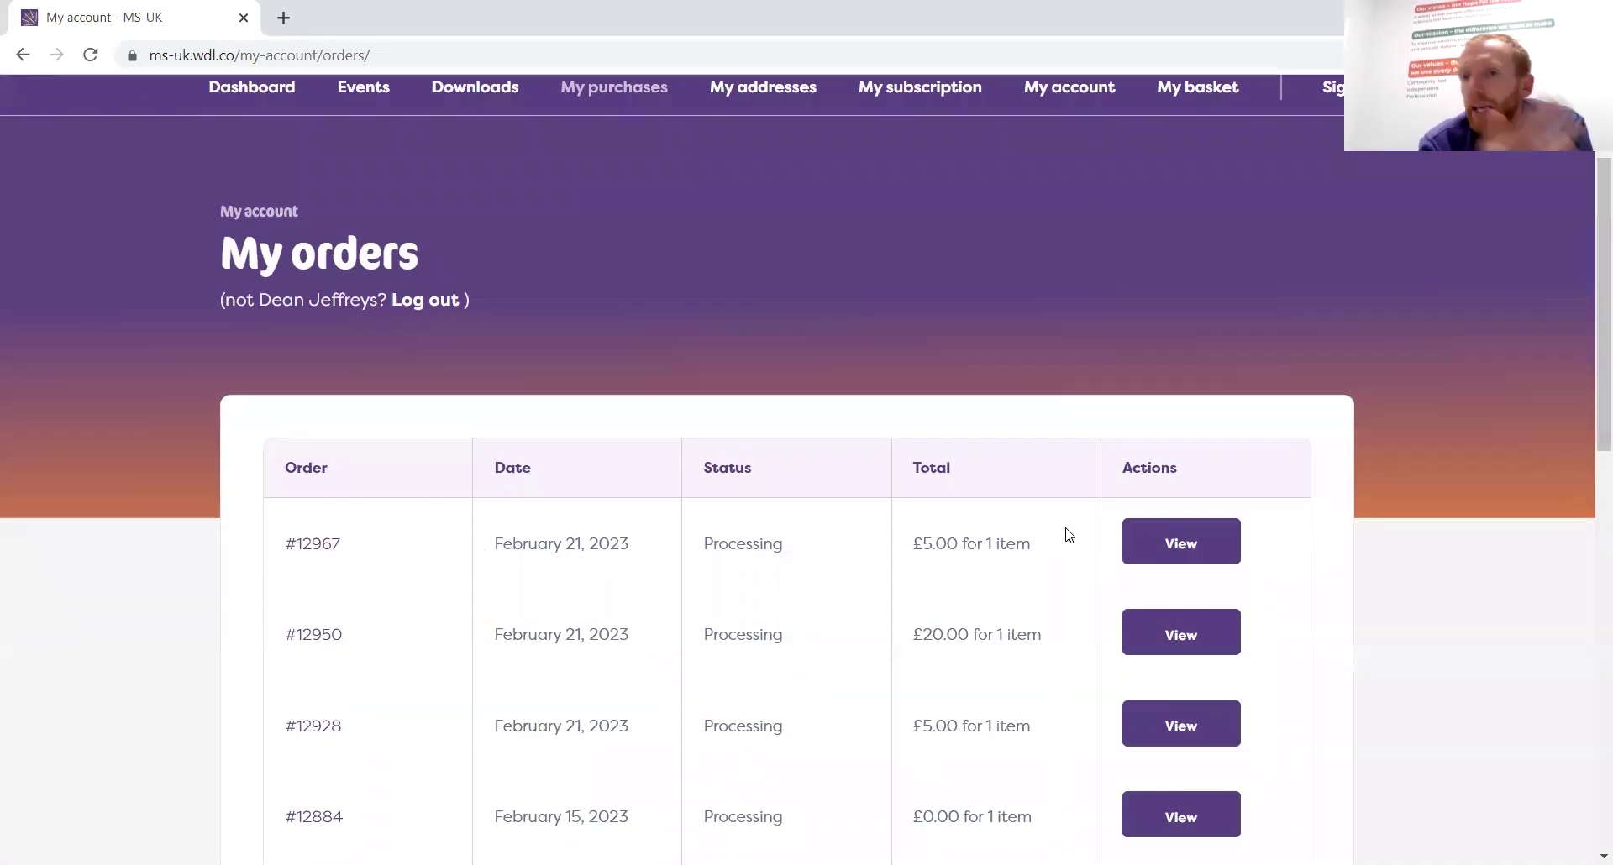
pyautogui.scroll(-4, 1069, 535)
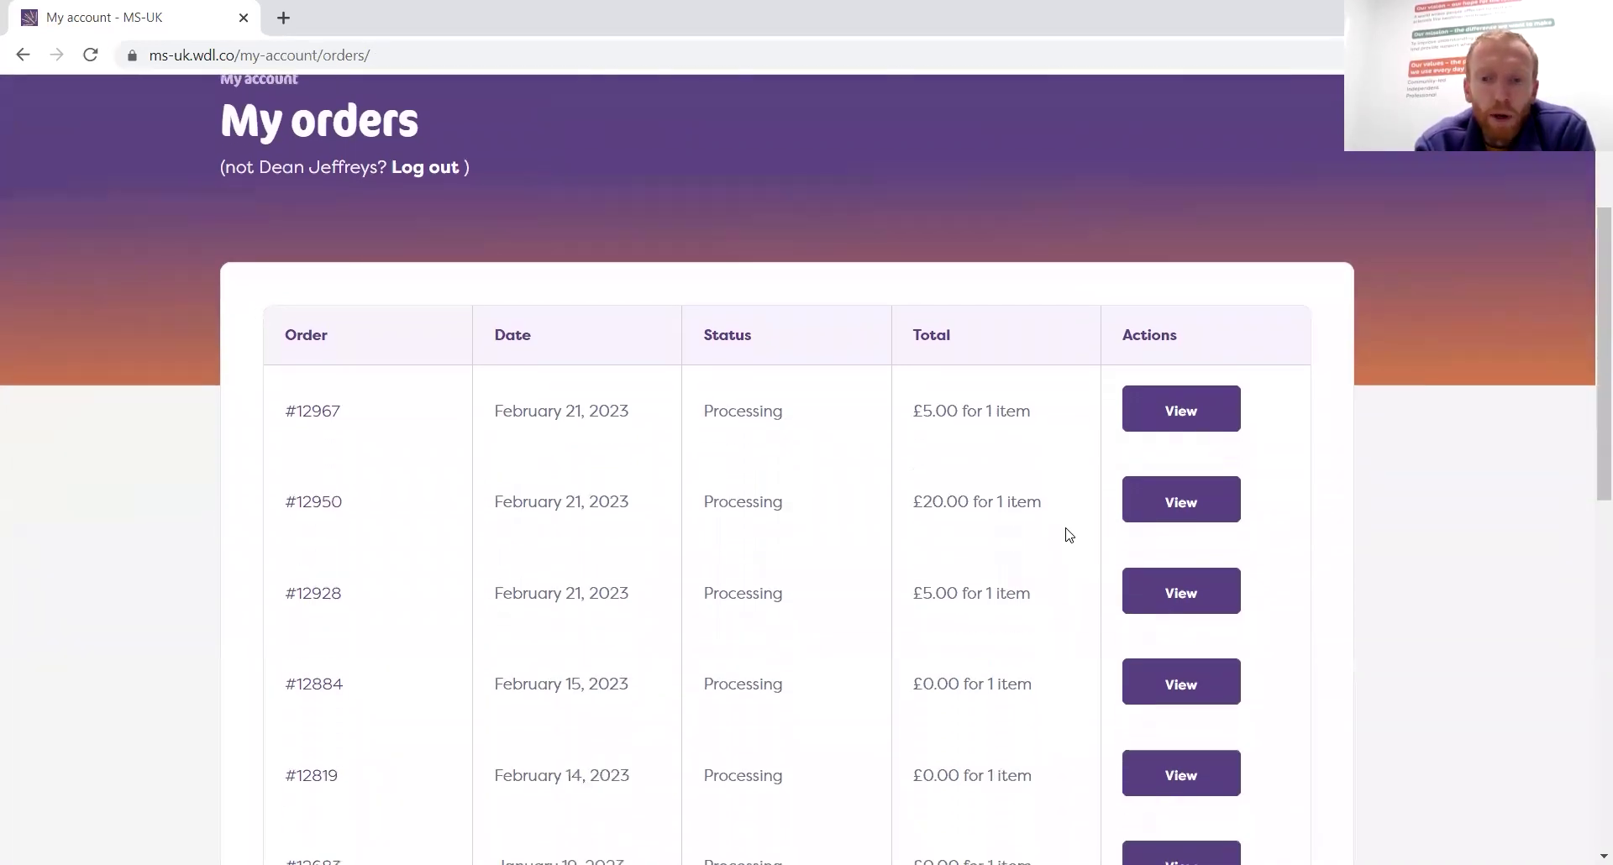
pyautogui.scroll(-3, 1068, 535)
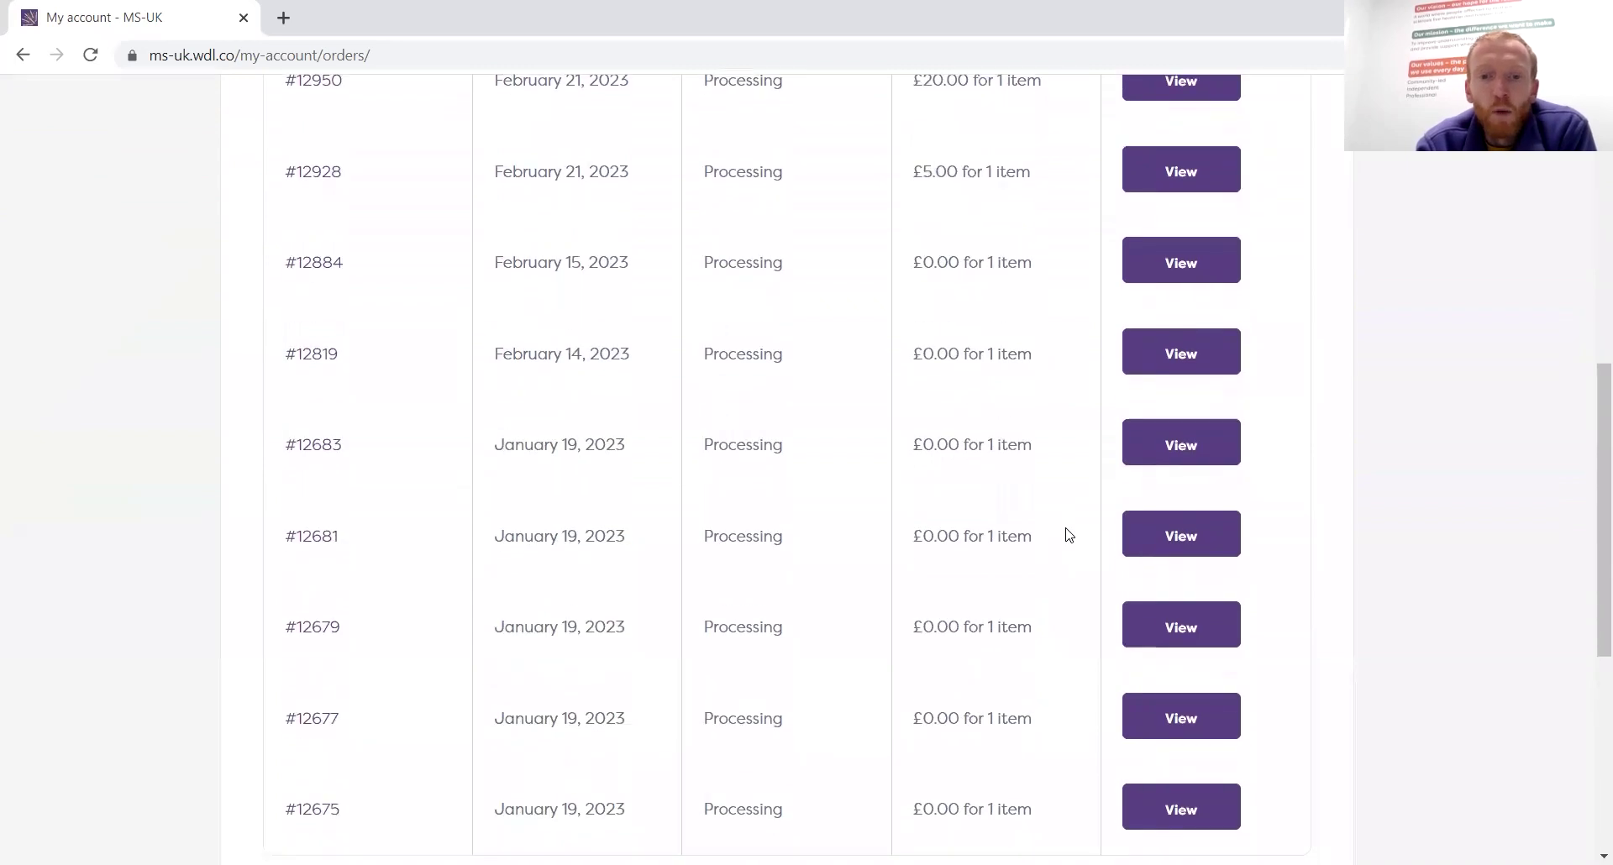
pyautogui.scroll(-3, 1065, 532)
pyautogui.scroll(5, 677, 346)
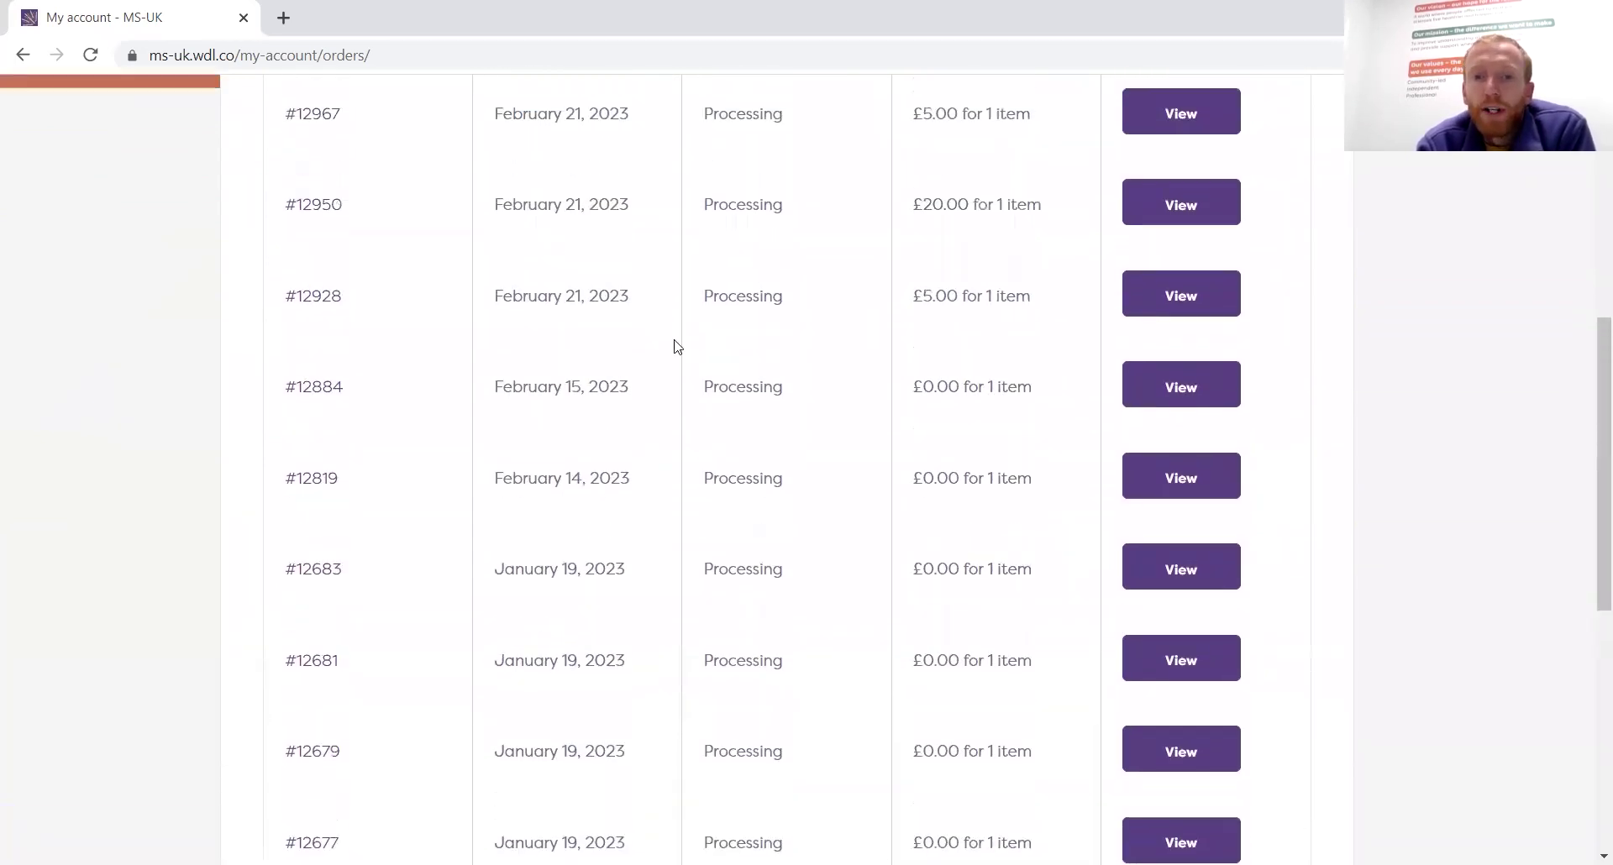
pyautogui.scroll(6, 677, 346)
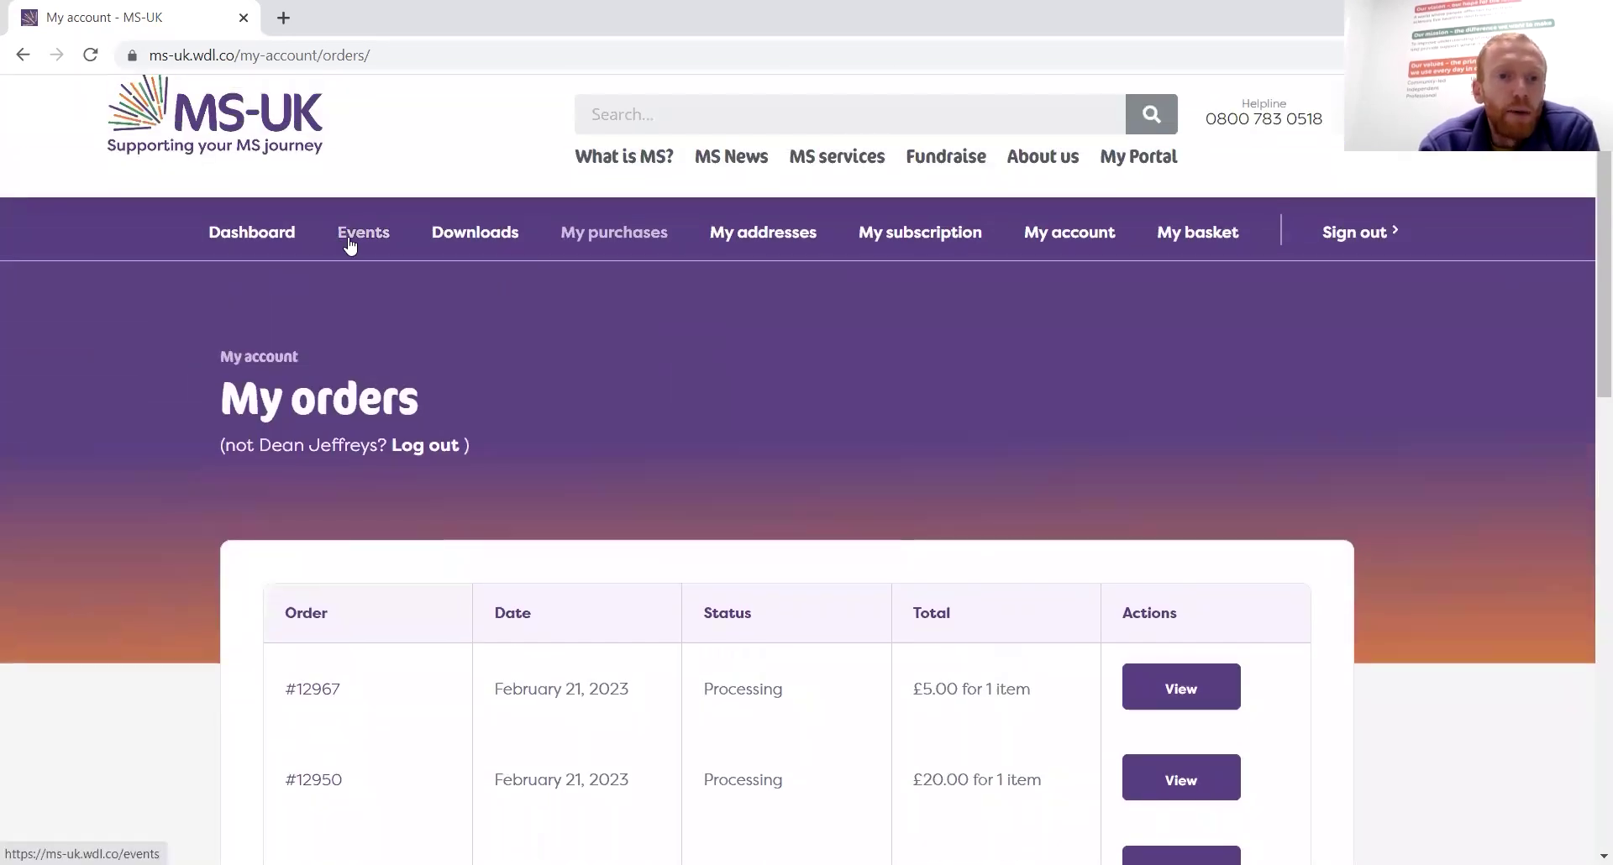
pyautogui.click(350, 243)
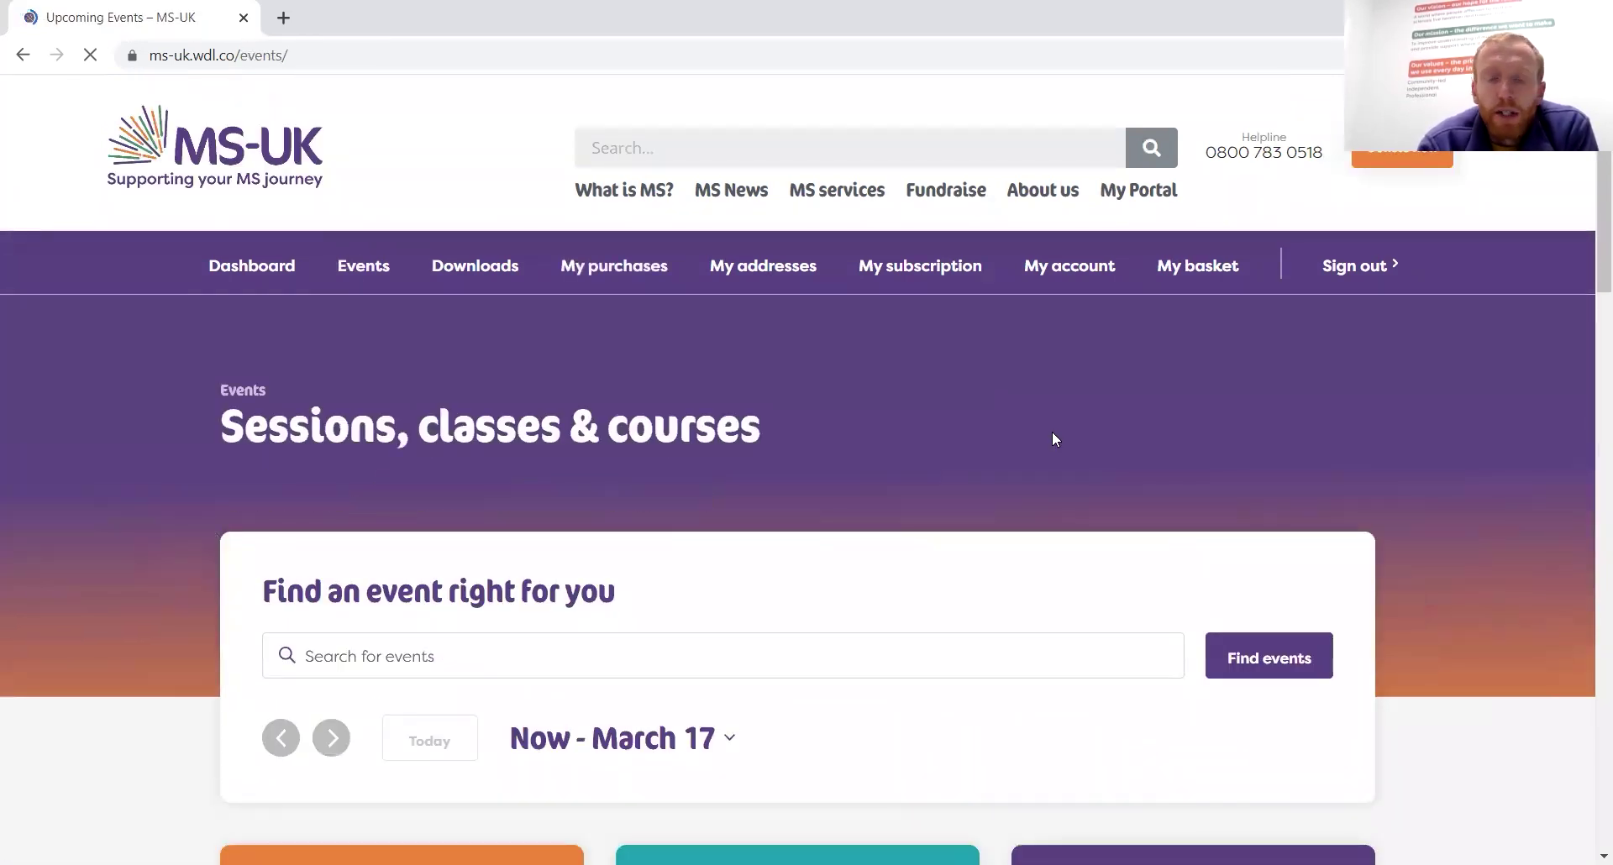
pyautogui.scroll(-6, 1052, 433)
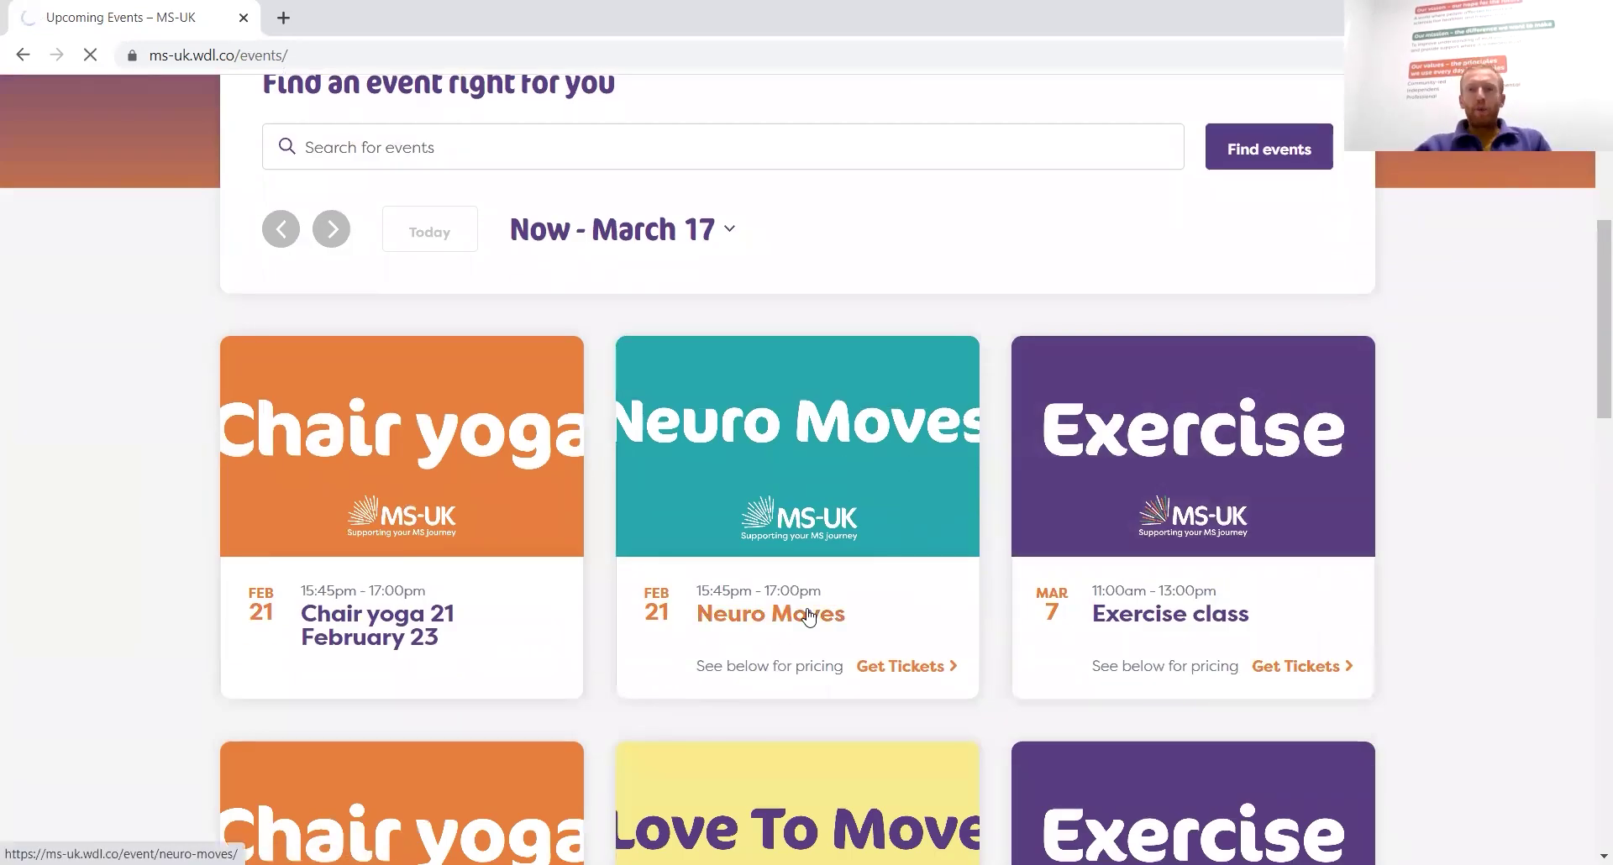
pyautogui.click(808, 614)
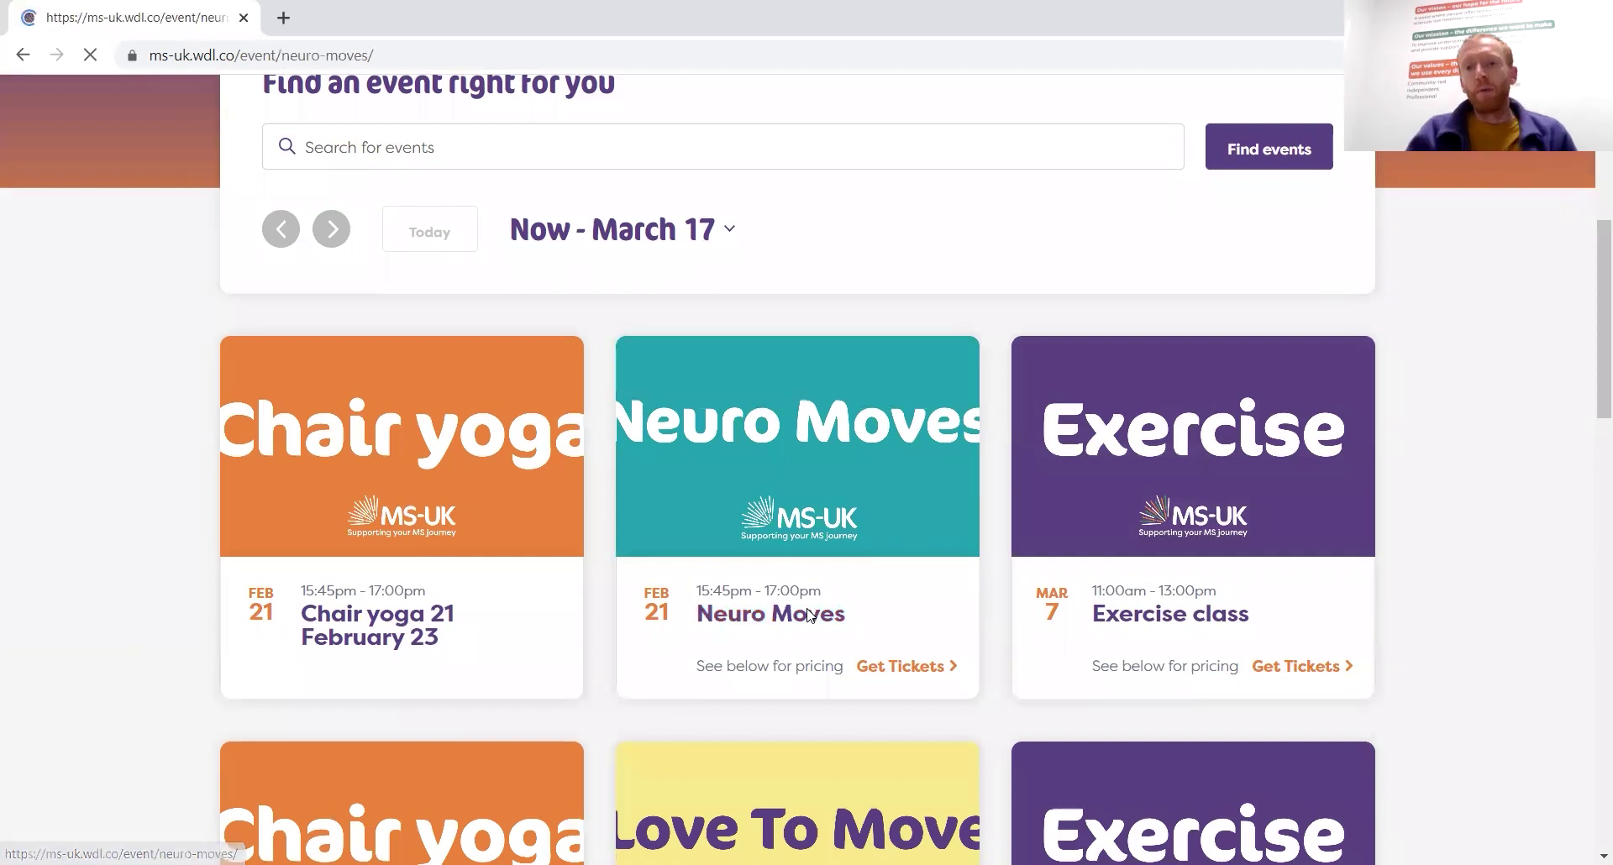
pyautogui.scroll(-2, 807, 614)
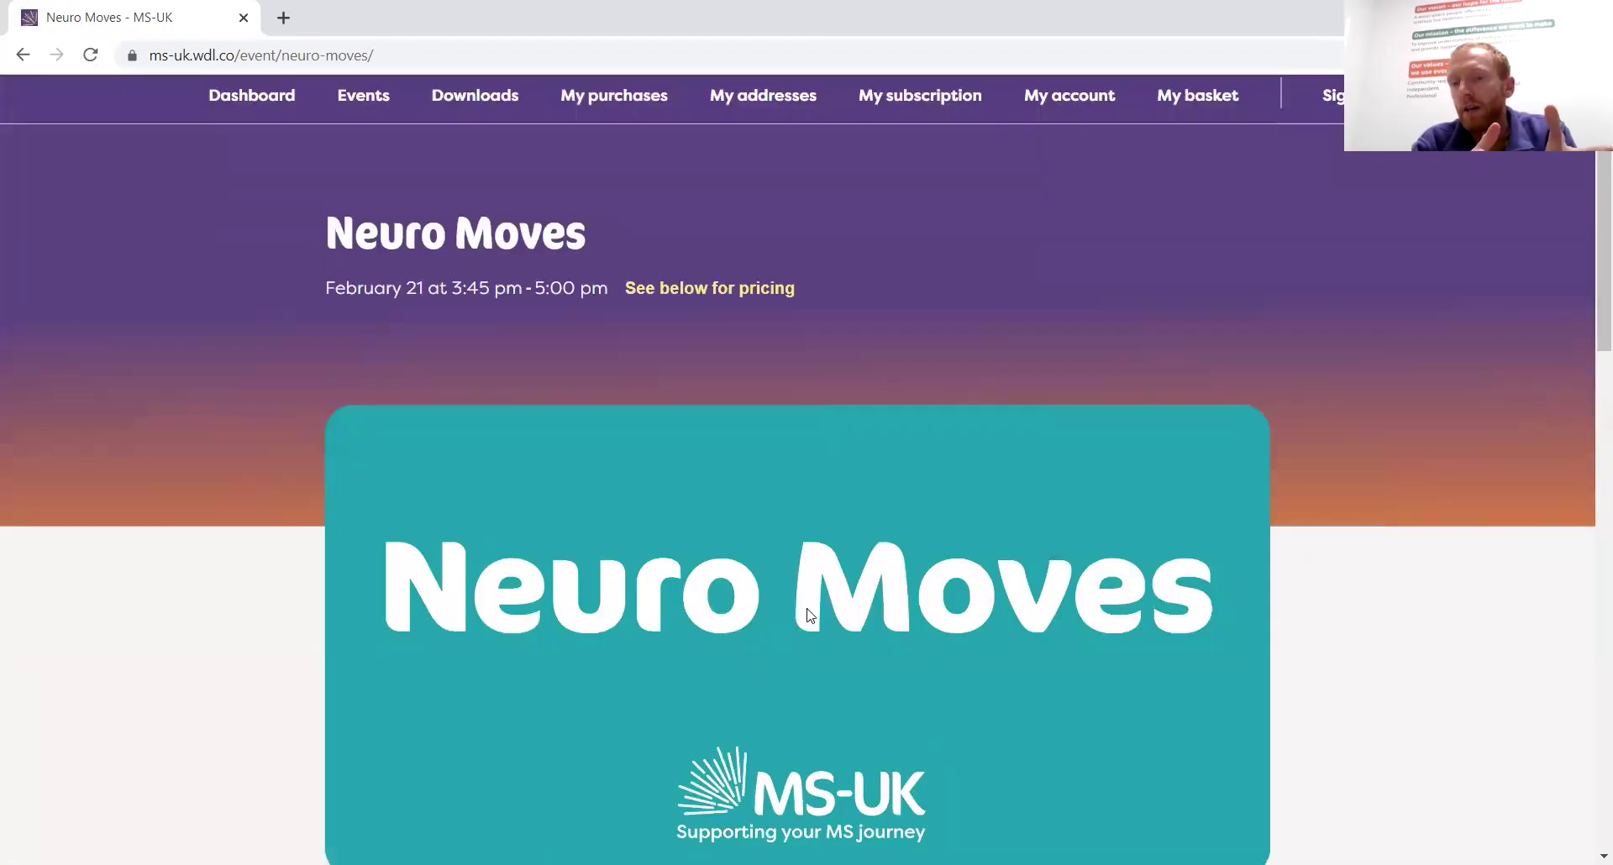
pyautogui.scroll(-12, 809, 616)
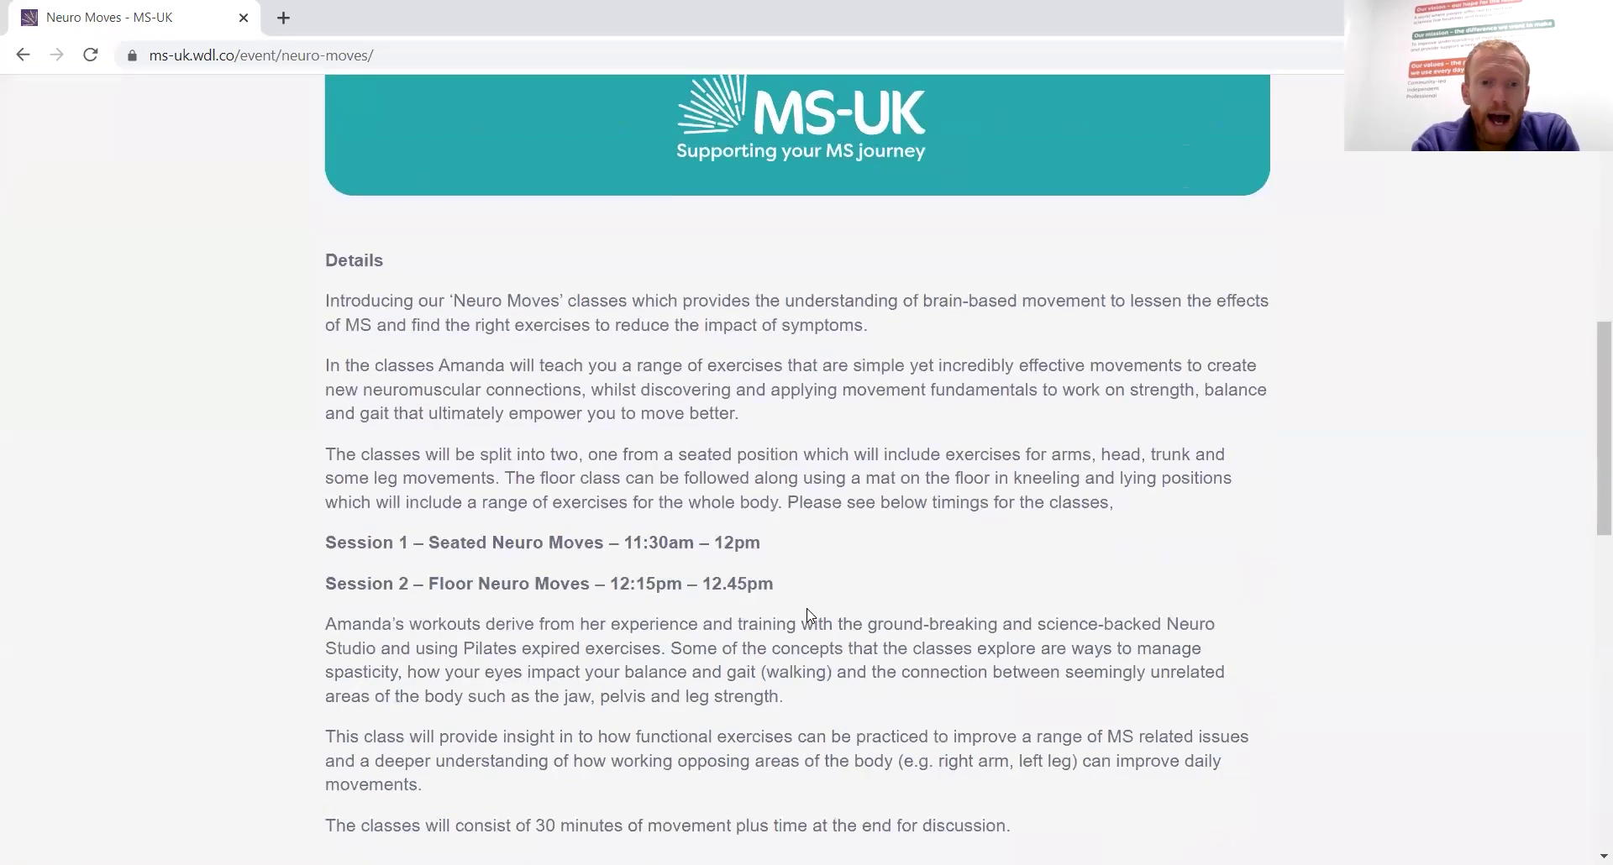
pyautogui.scroll(-4, 809, 616)
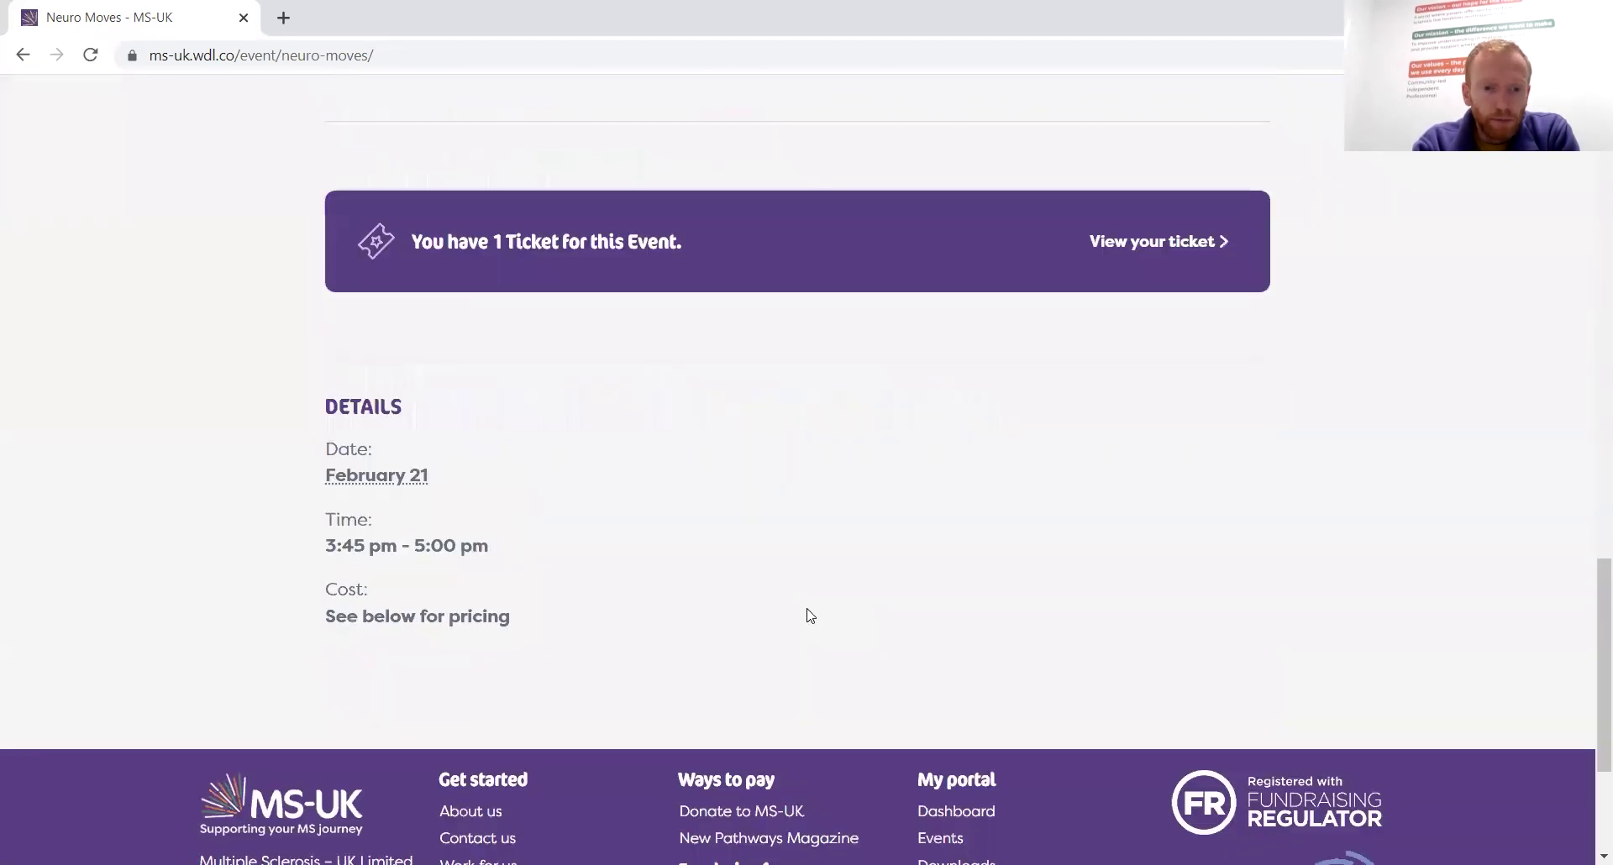
pyautogui.scroll(3, 809, 615)
pyautogui.scroll(2, 809, 616)
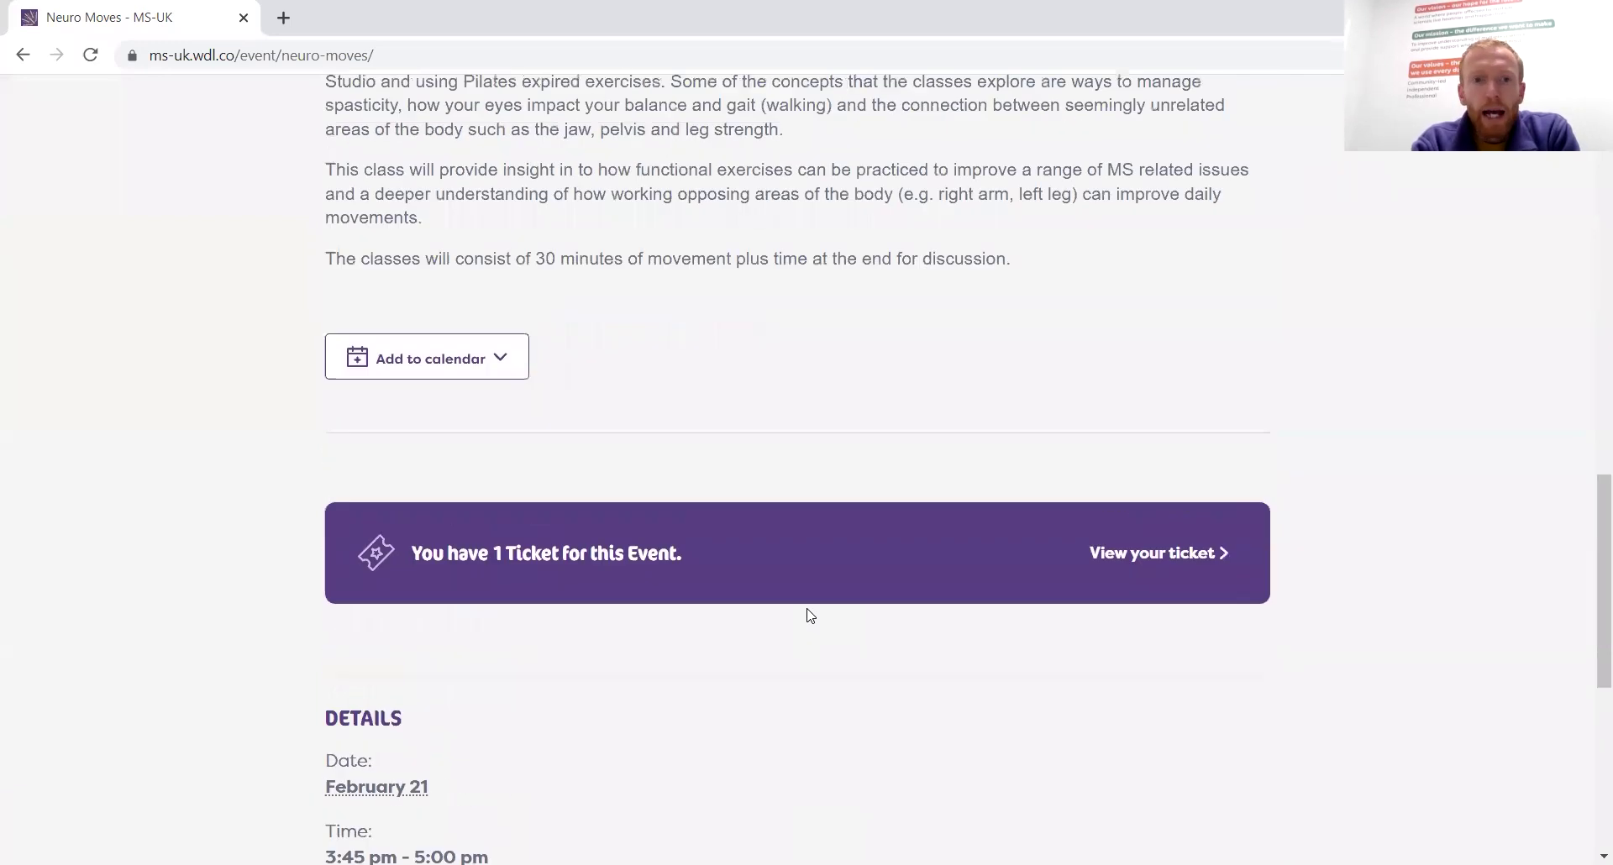
pyautogui.scroll(-4, 809, 615)
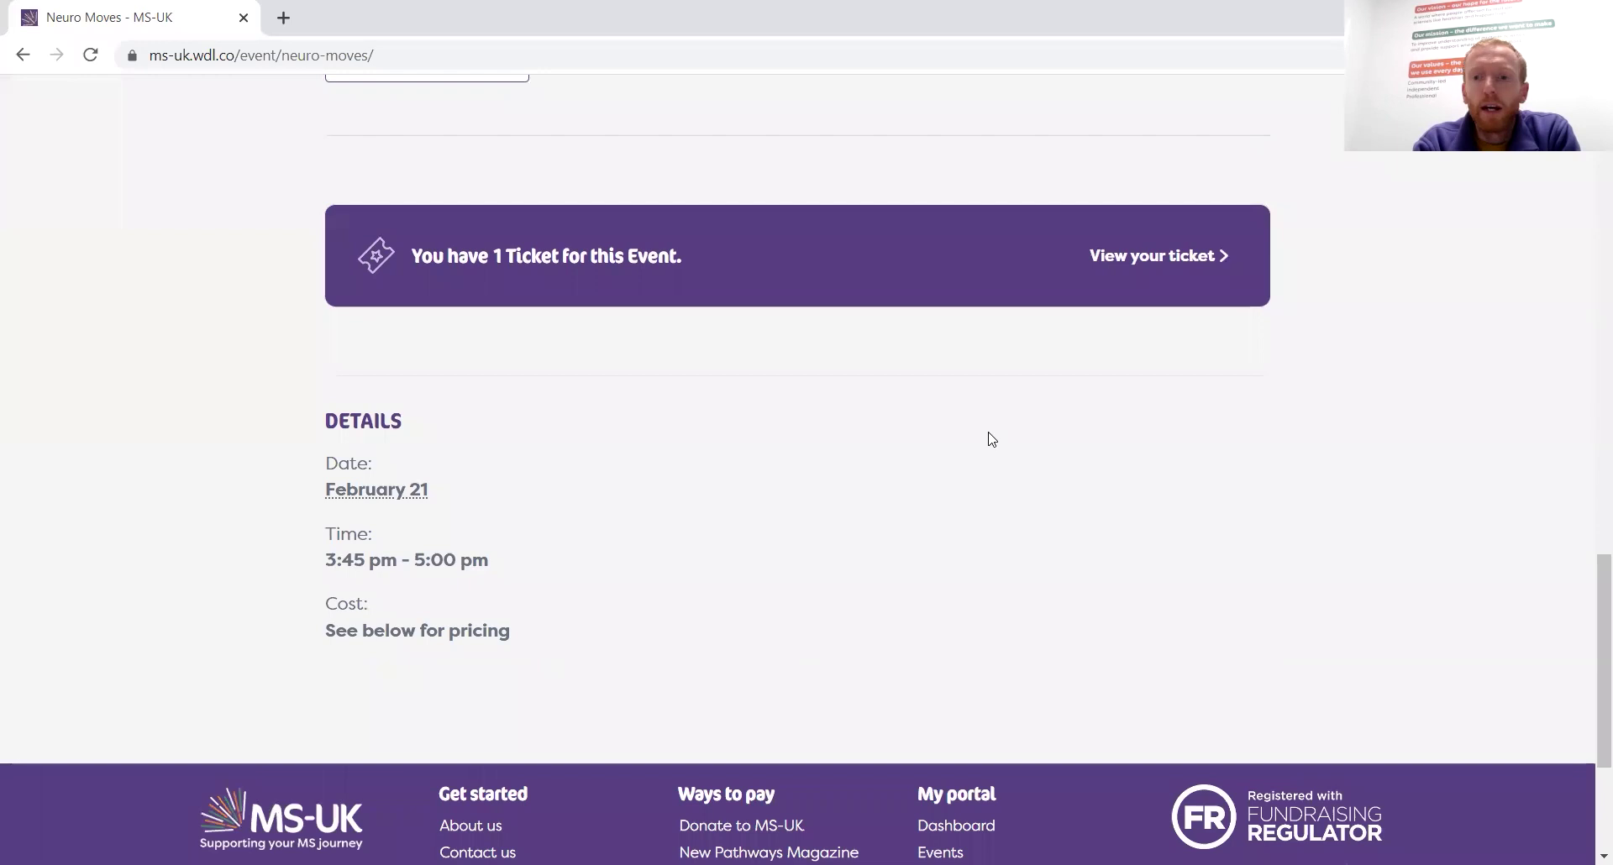
pyautogui.scroll(4, 989, 438)
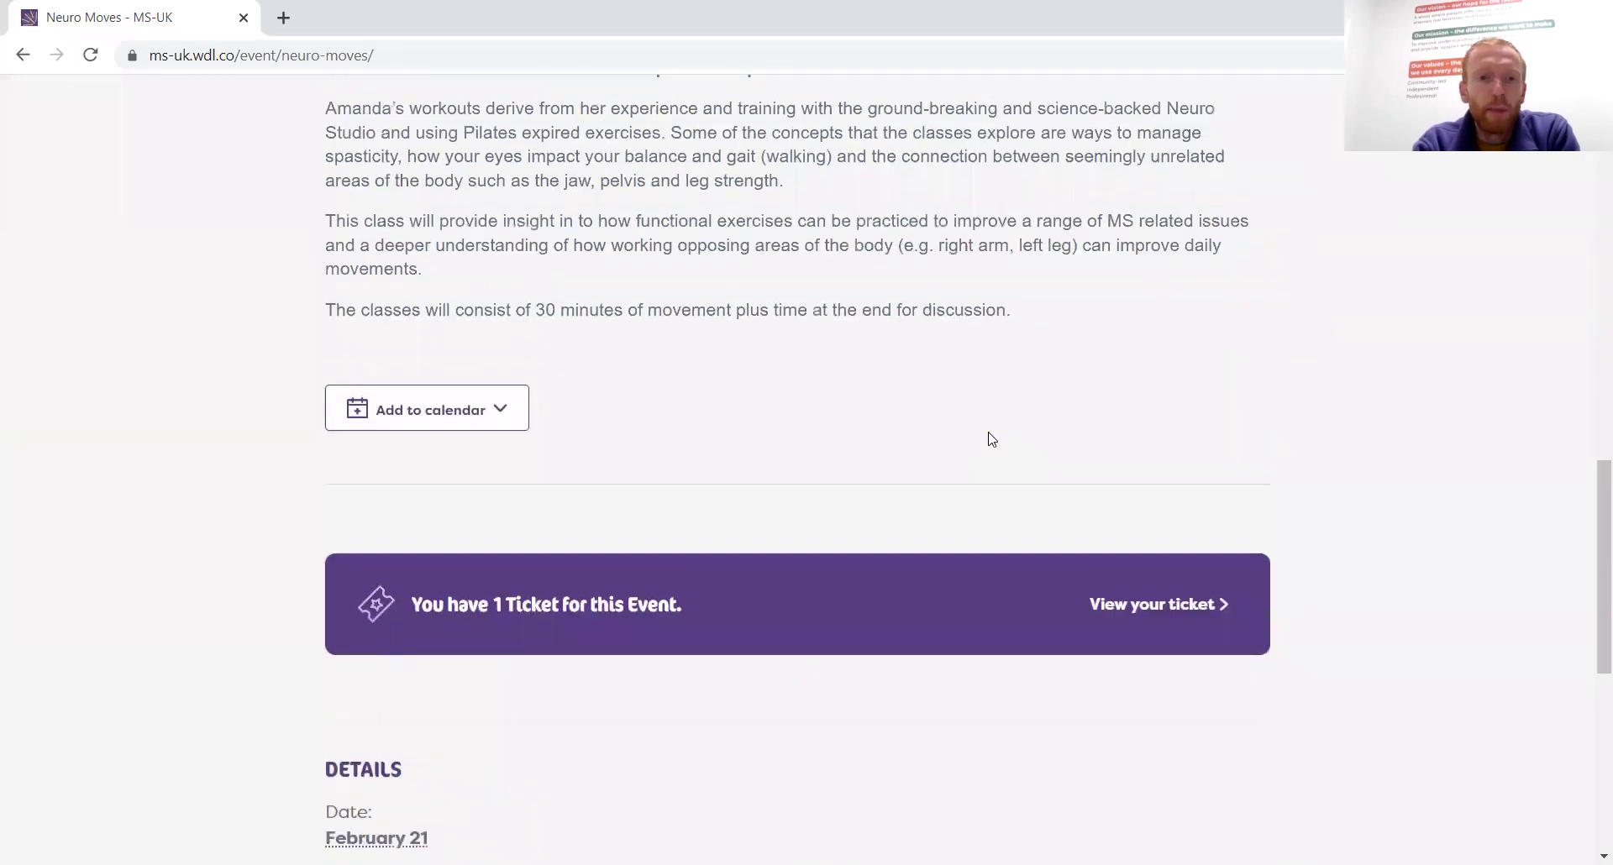
pyautogui.scroll(4, 989, 439)
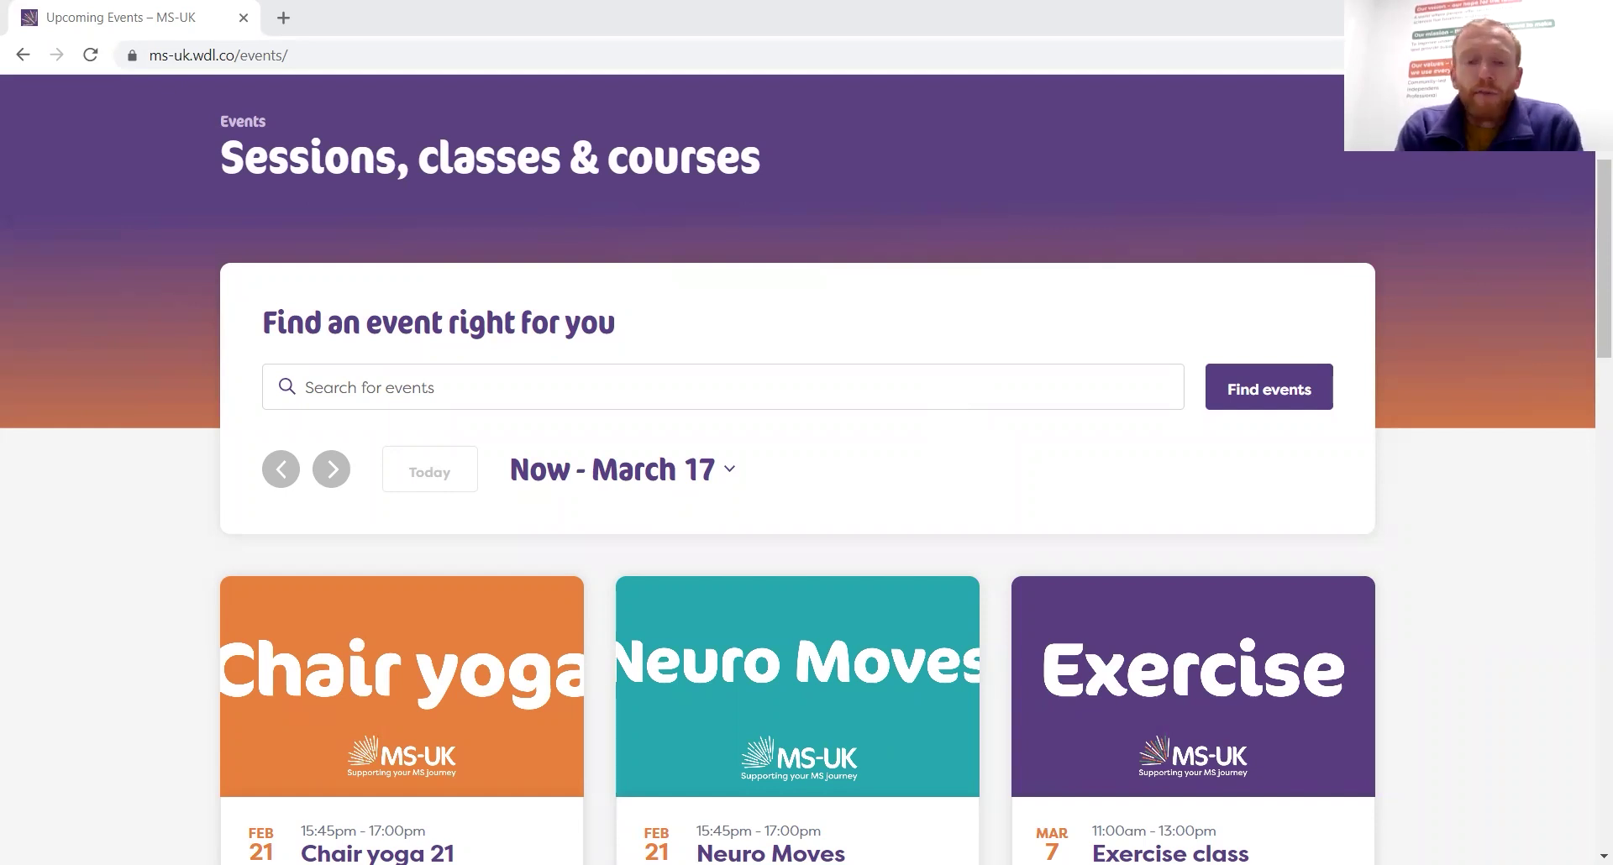
pyautogui.scroll(-2, 862, 499)
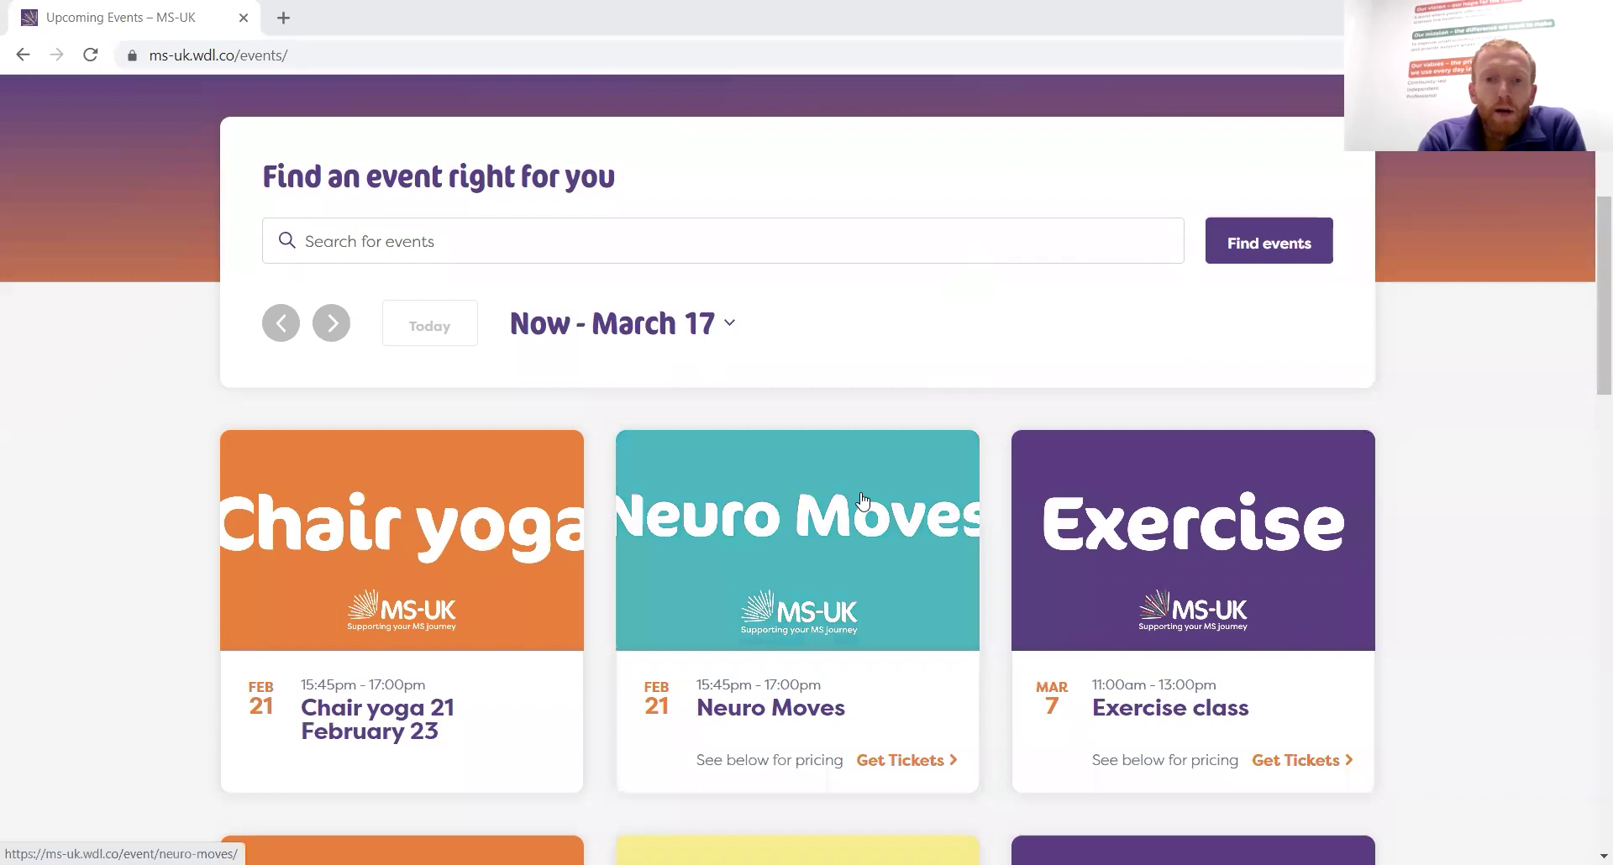
pyautogui.click(863, 499)
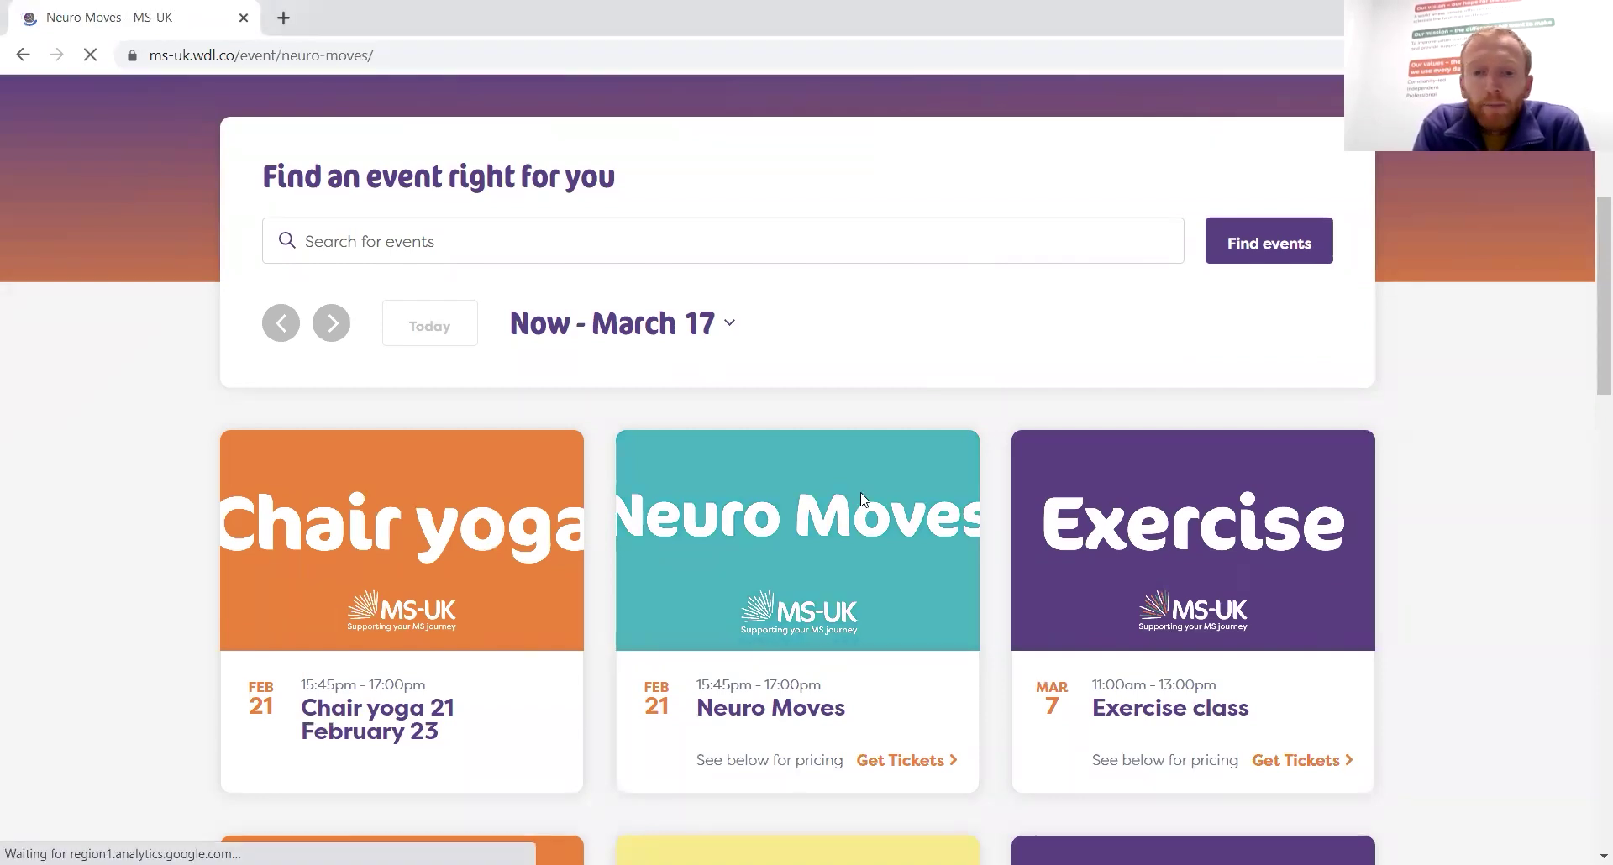
pyautogui.scroll(-7, 864, 500)
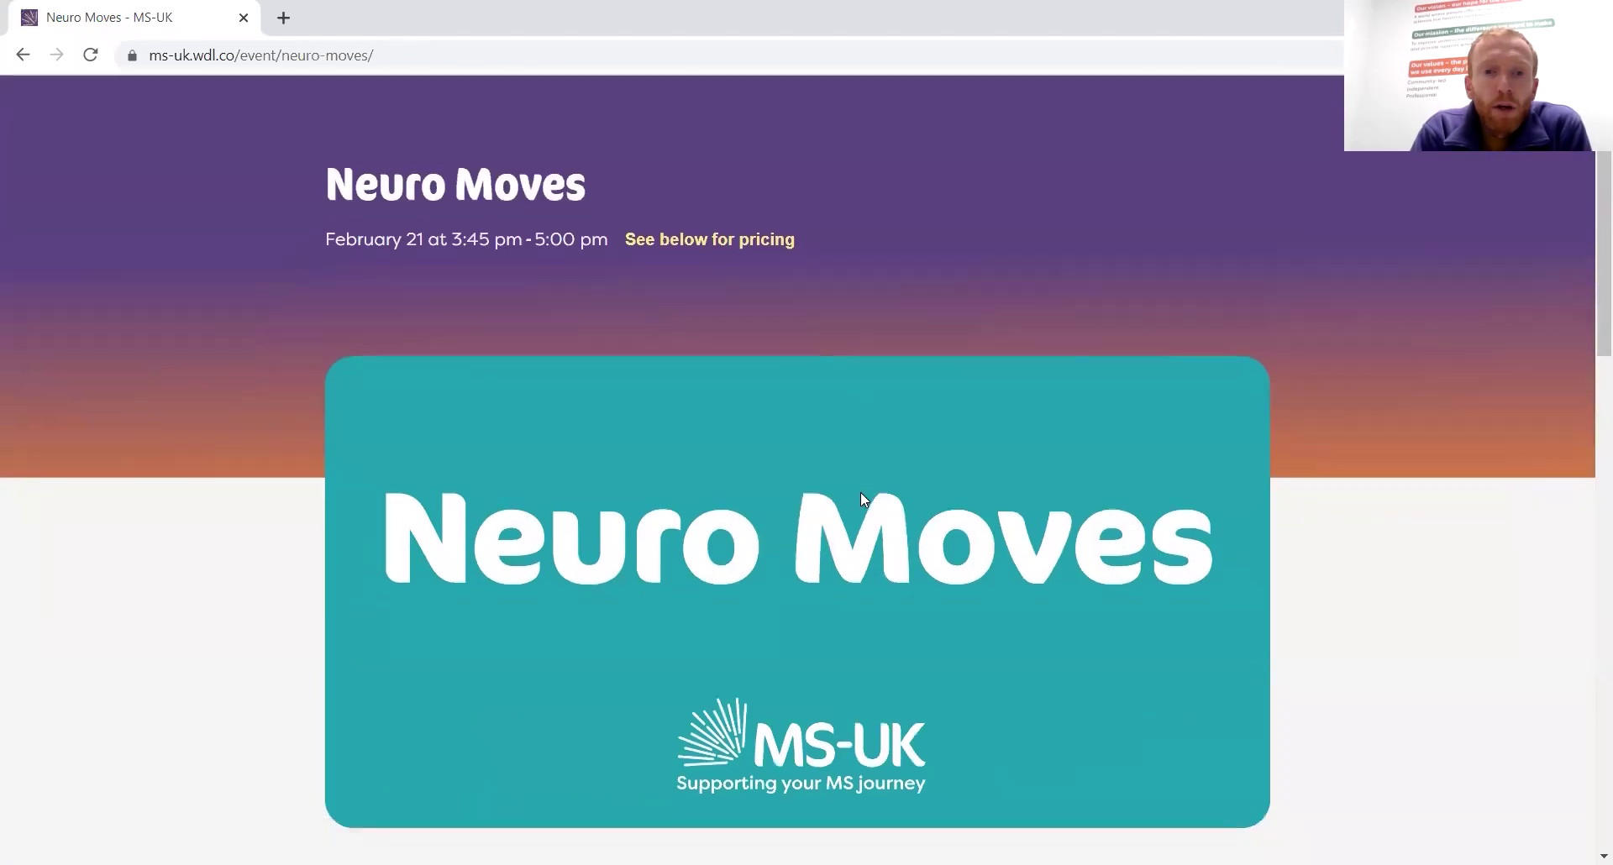
pyautogui.scroll(-1, 864, 500)
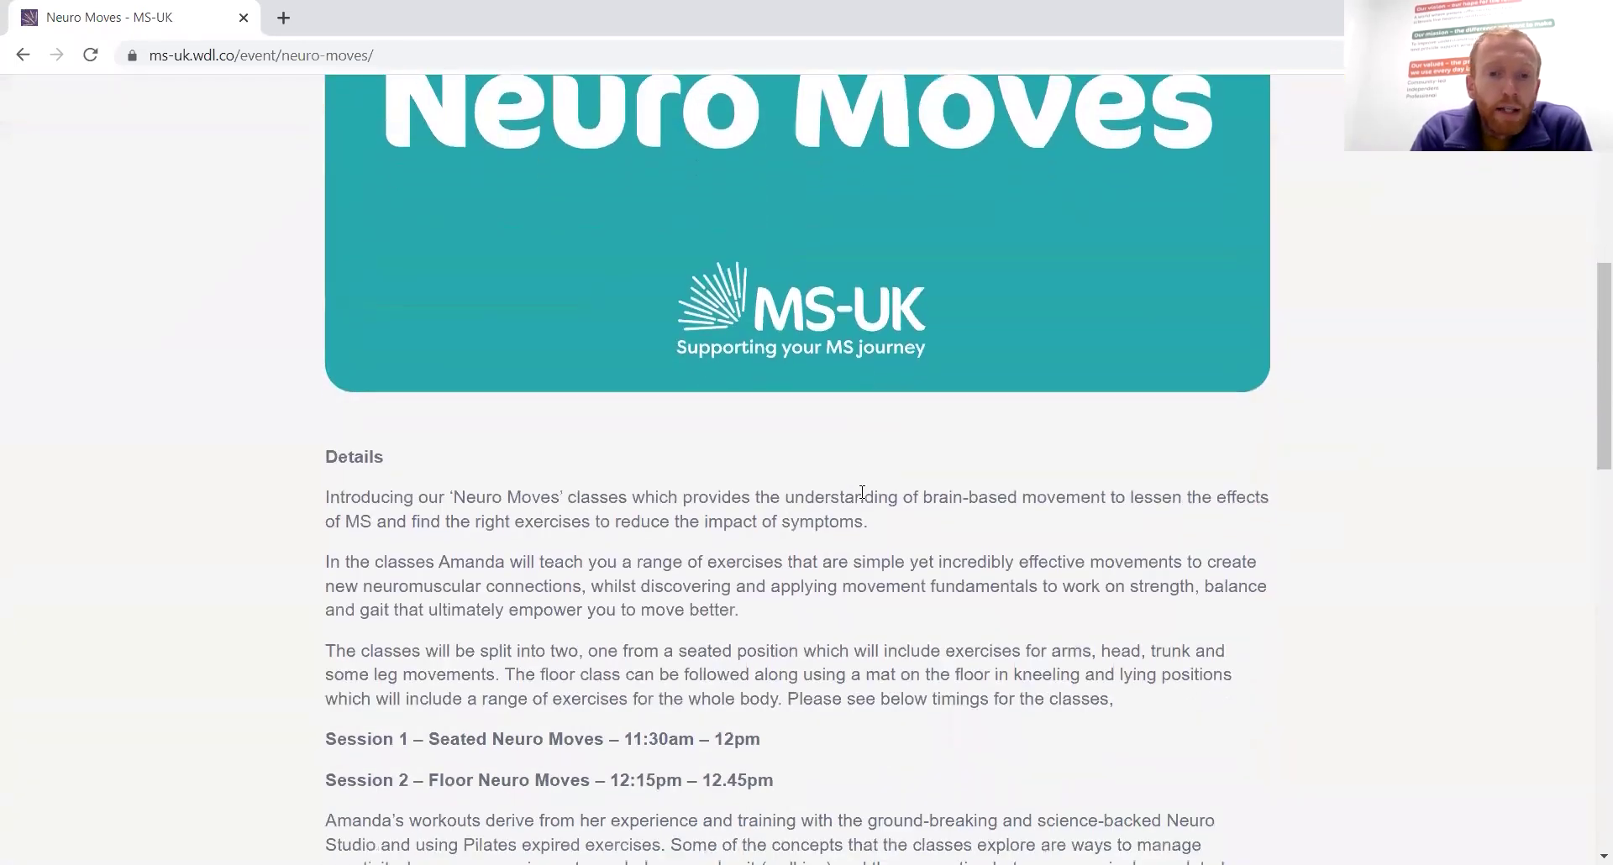
pyautogui.scroll(-10, 863, 496)
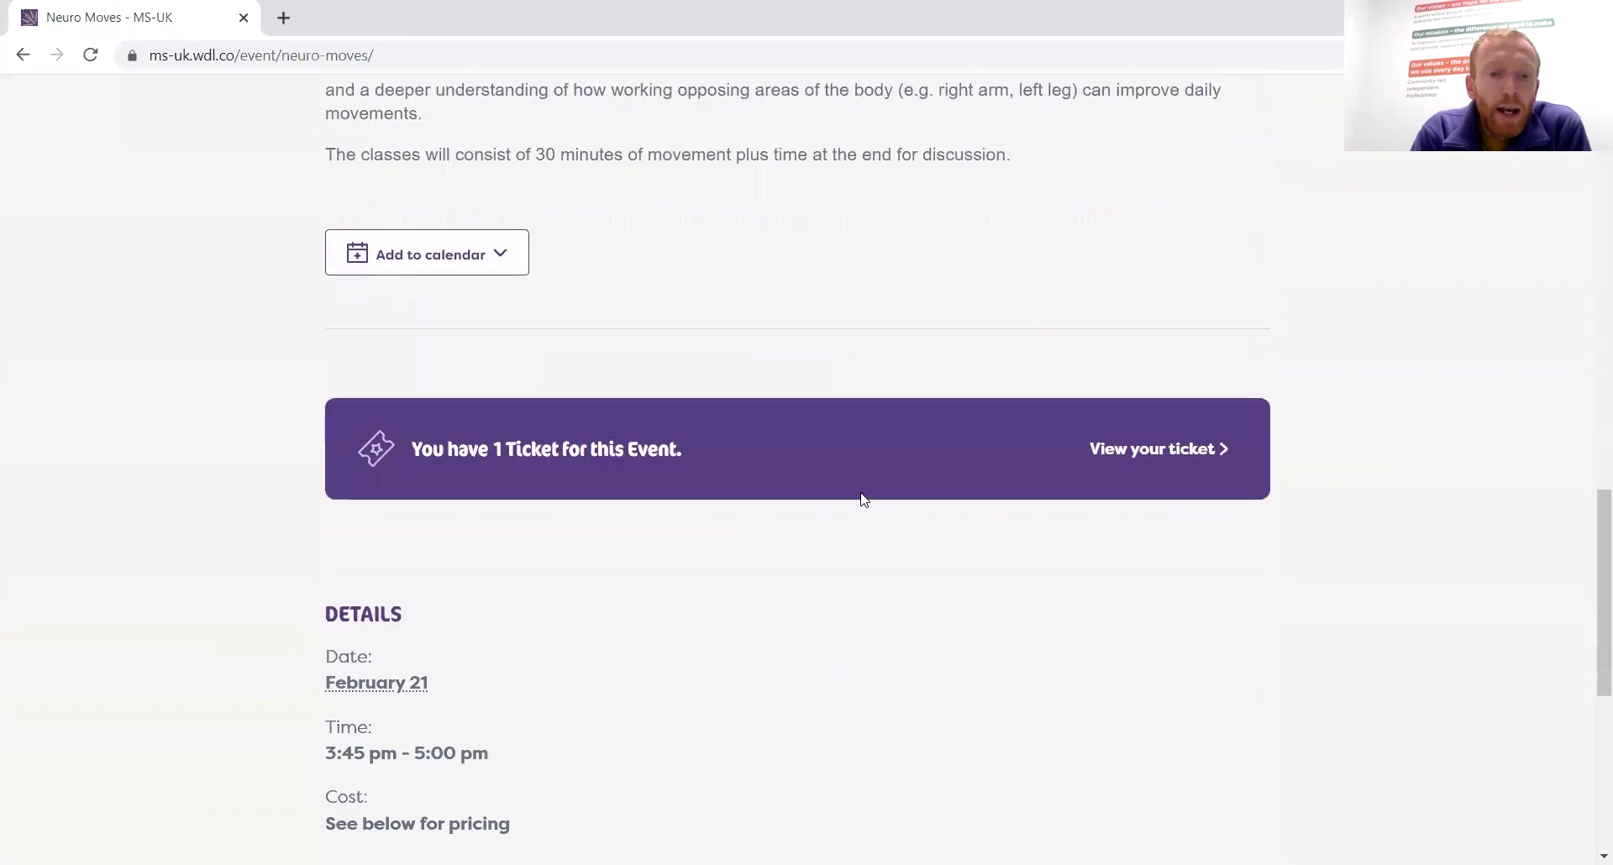
pyautogui.scroll(-4, 863, 499)
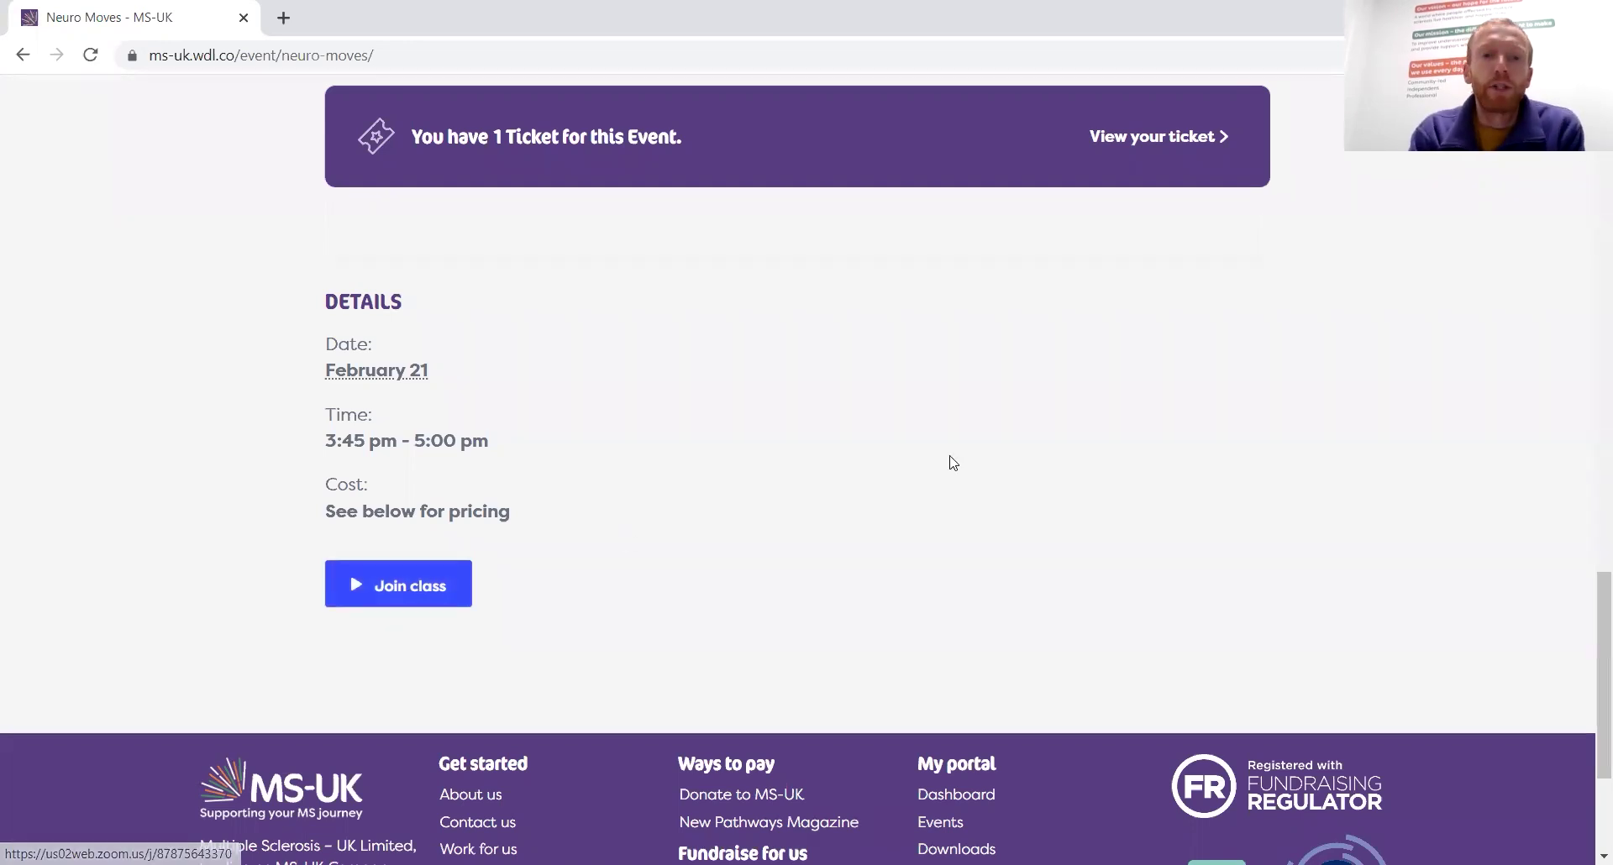
pyautogui.scroll(6, 949, 462)
pyautogui.scroll(10, 953, 463)
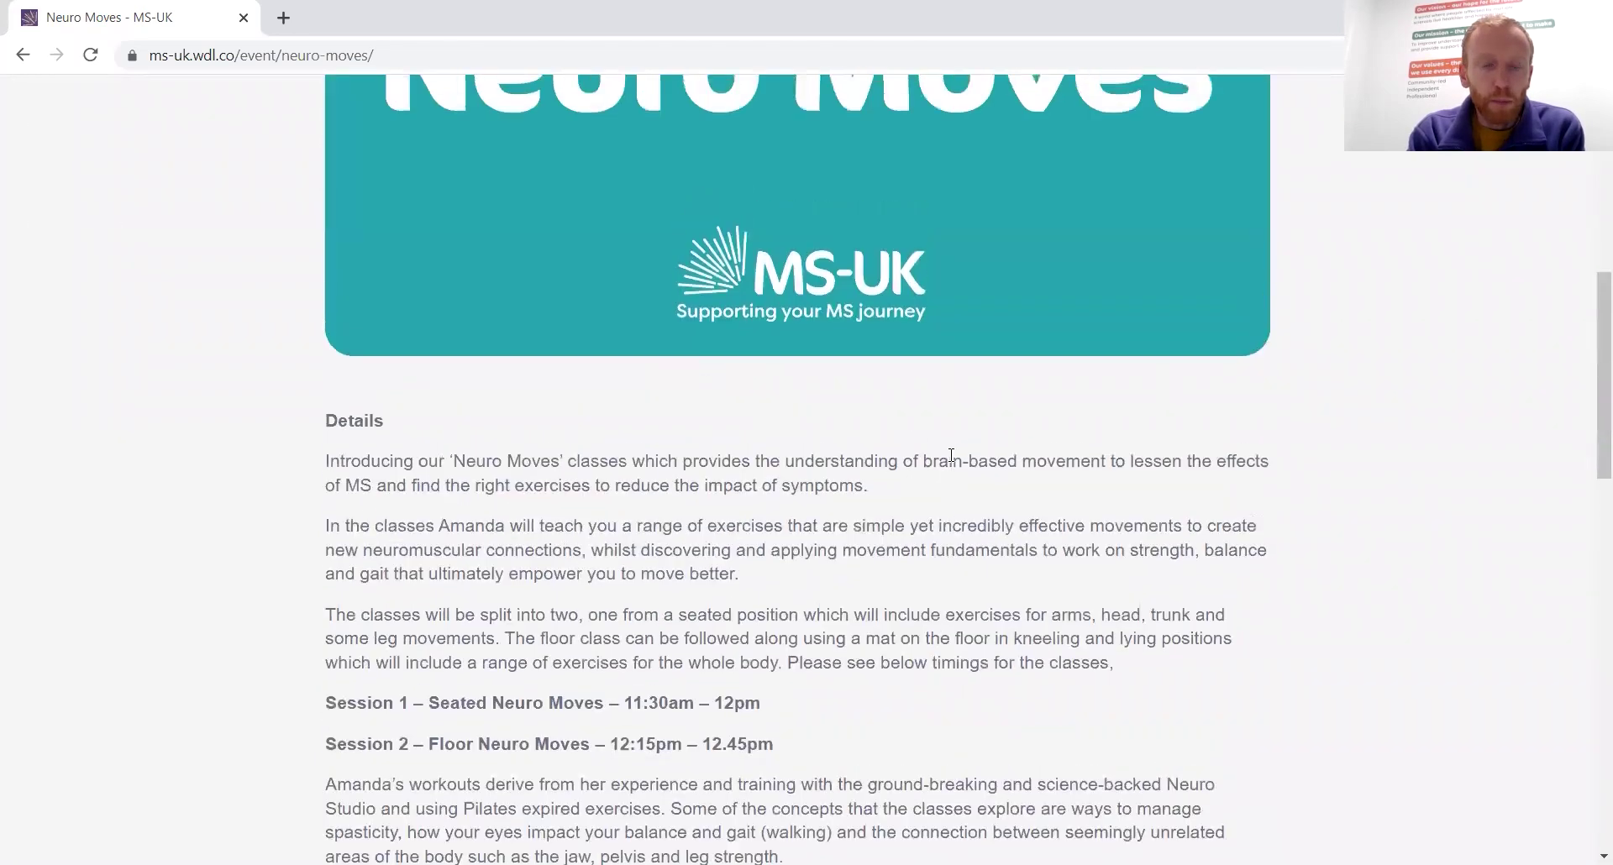
pyautogui.click(20, 56)
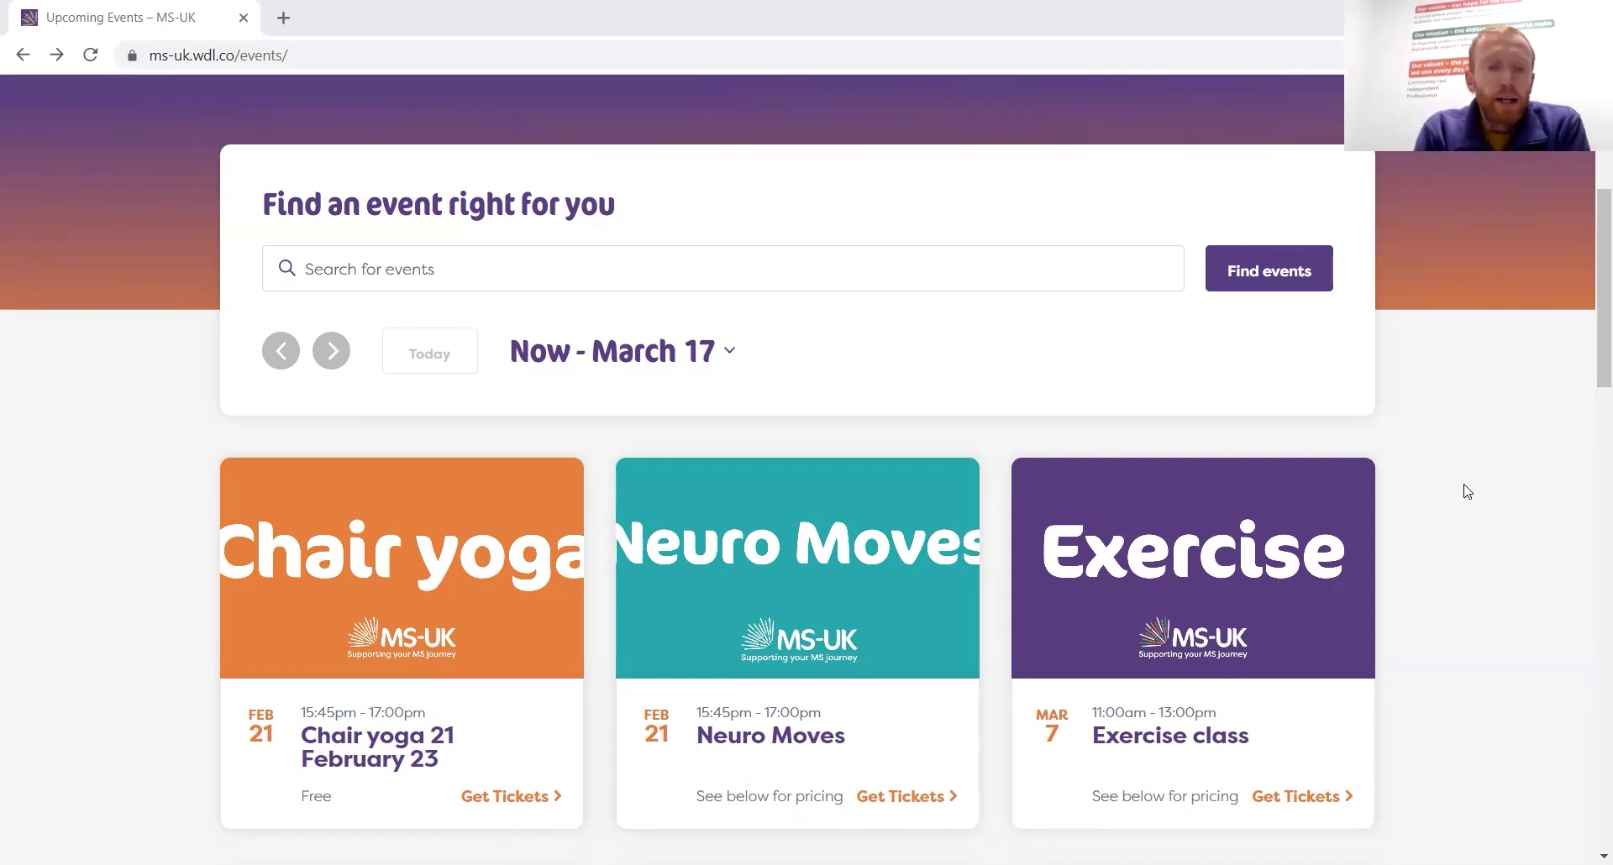
# Open the Chair yoga 21 February 23 event and add one free Subscriber ticket to the basket
pyautogui.click(455, 576)
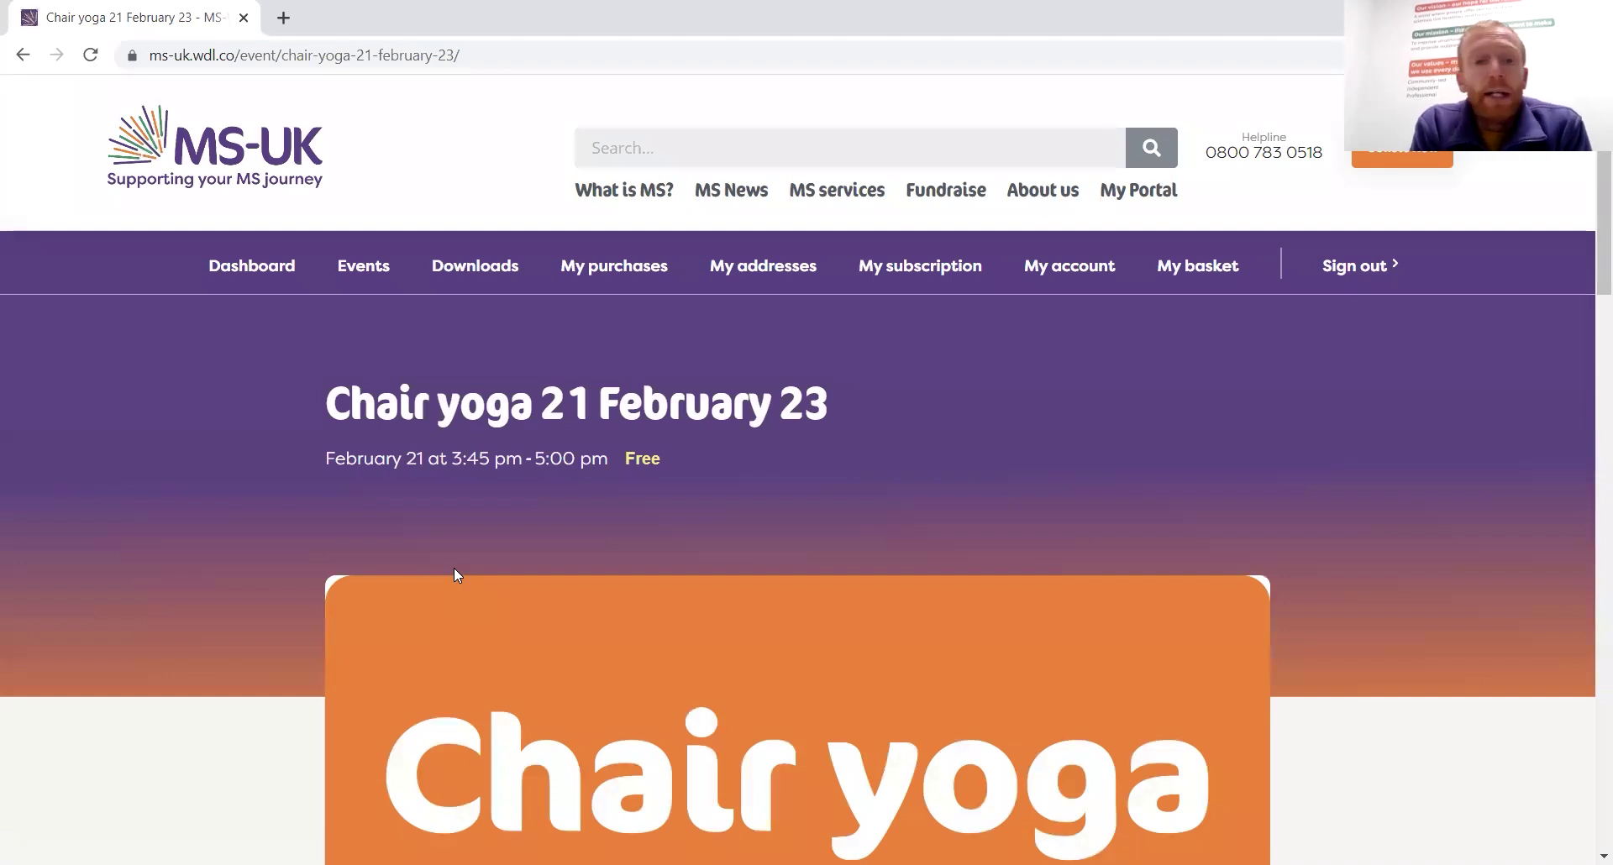
pyautogui.scroll(-6, 454, 569)
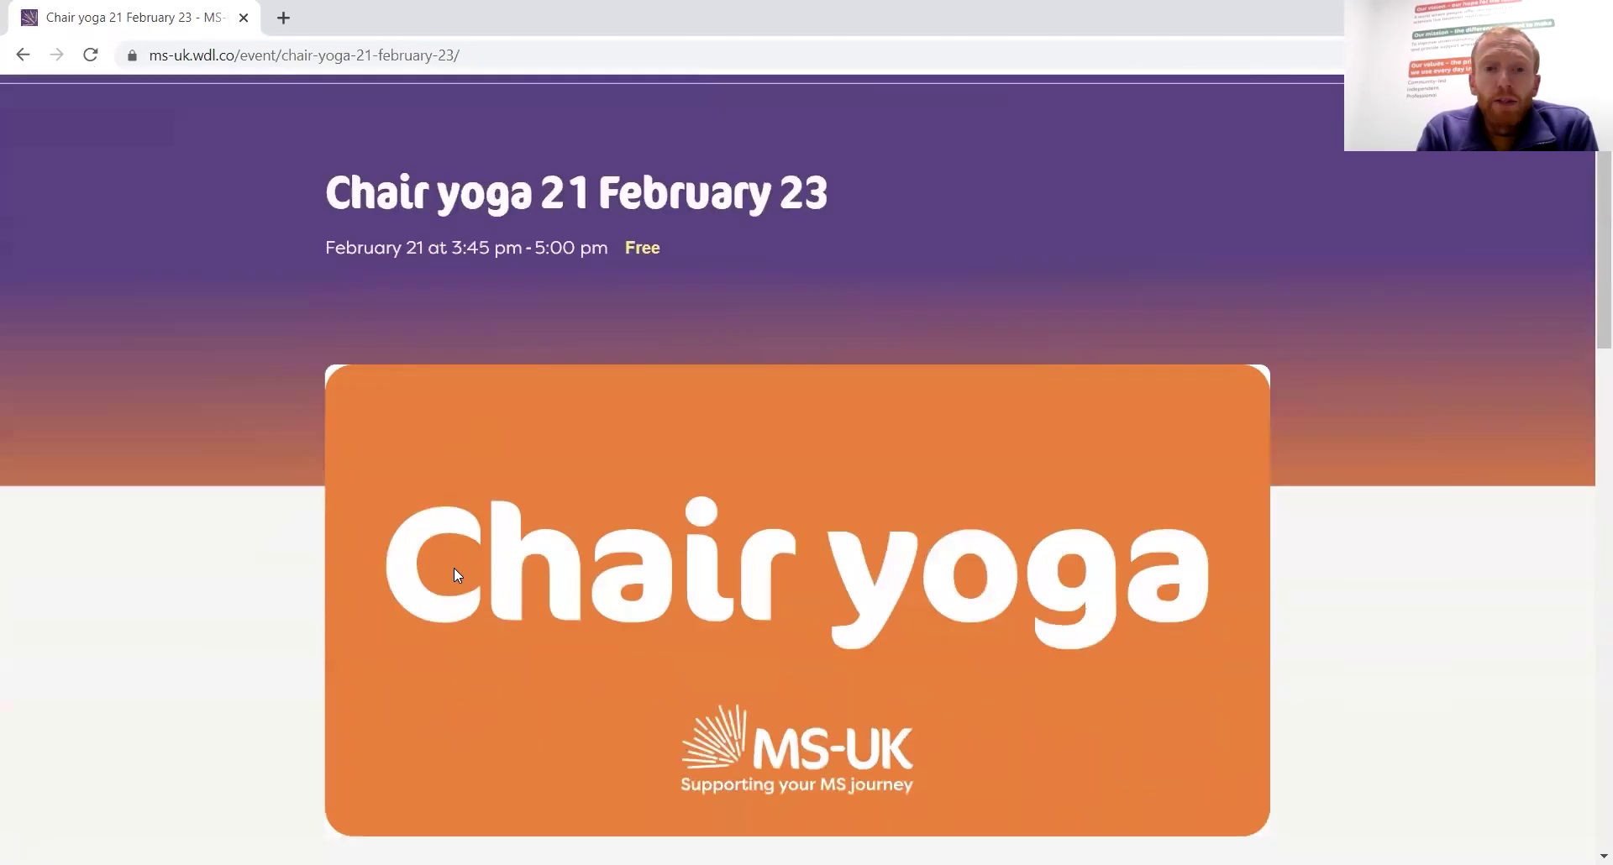
pyautogui.scroll(-10, 454, 575)
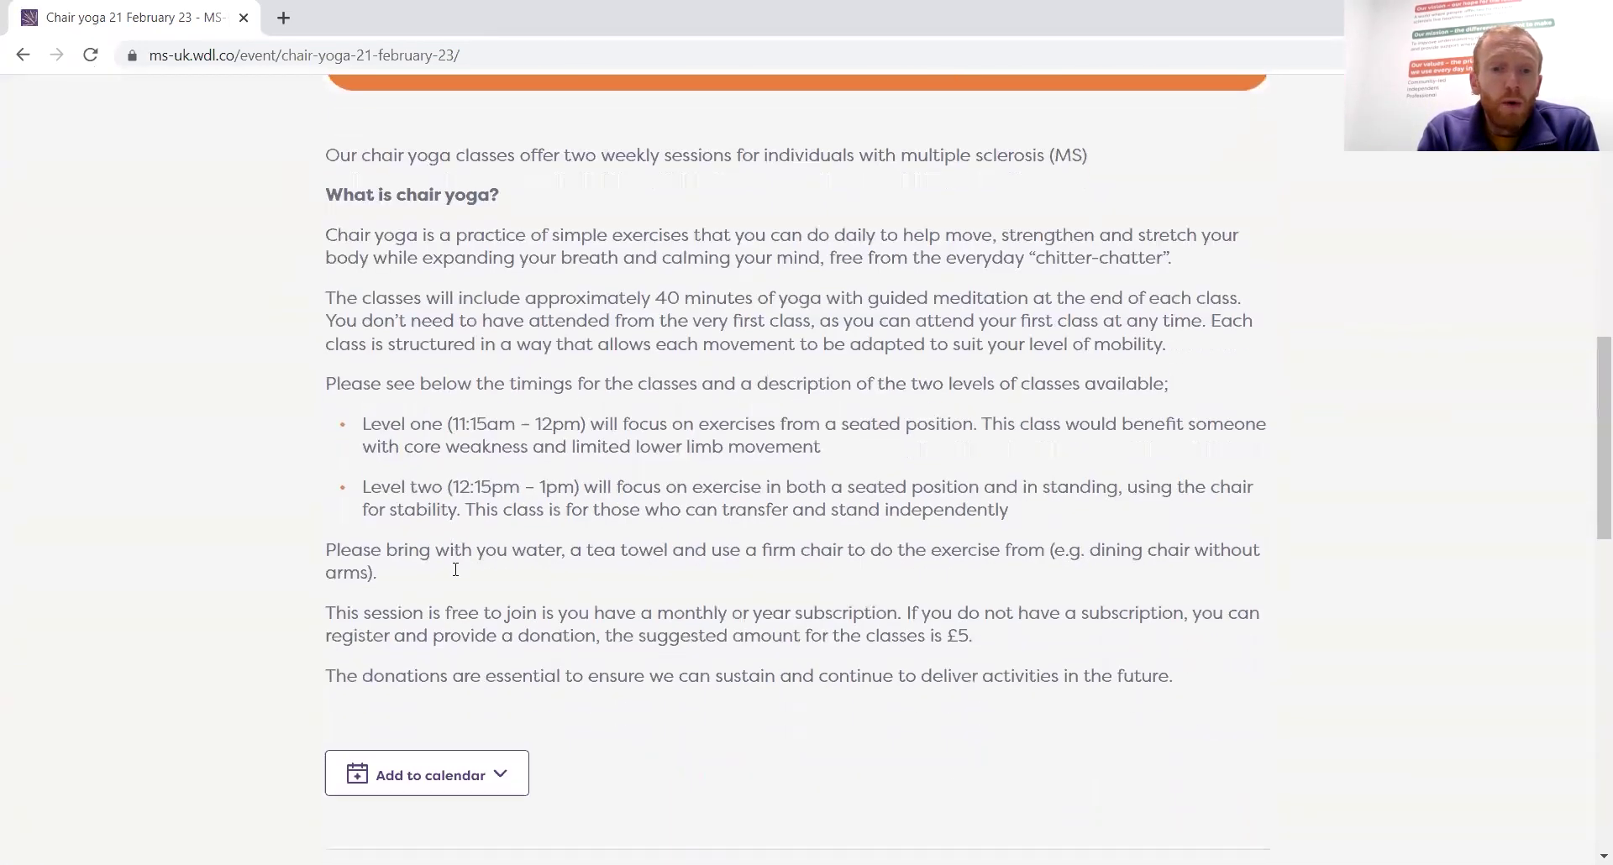
pyautogui.scroll(-3, 453, 575)
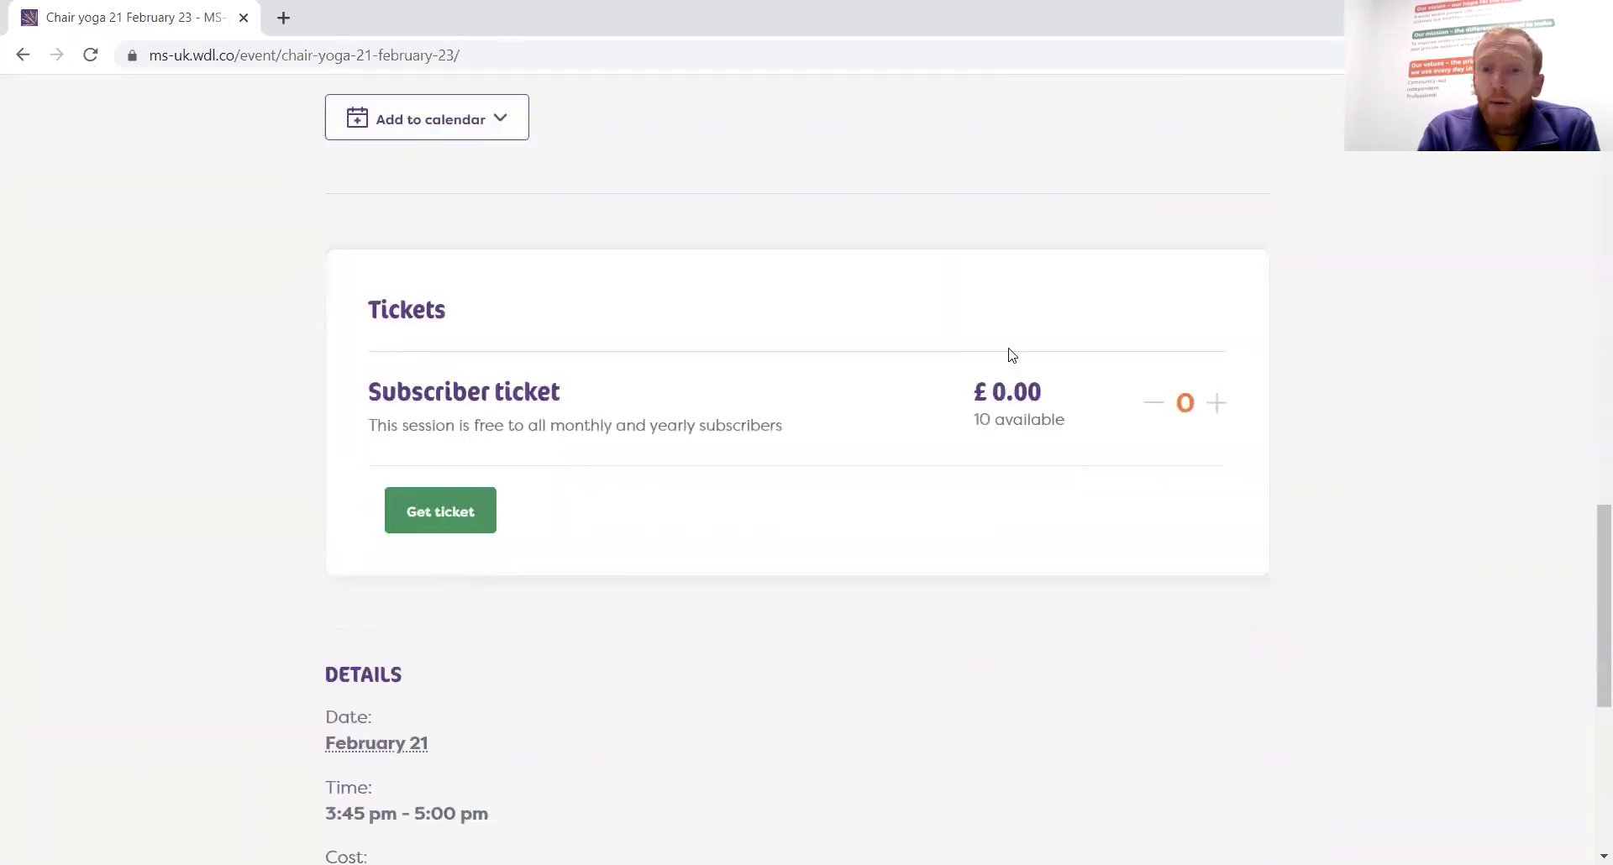
pyautogui.click(1217, 404)
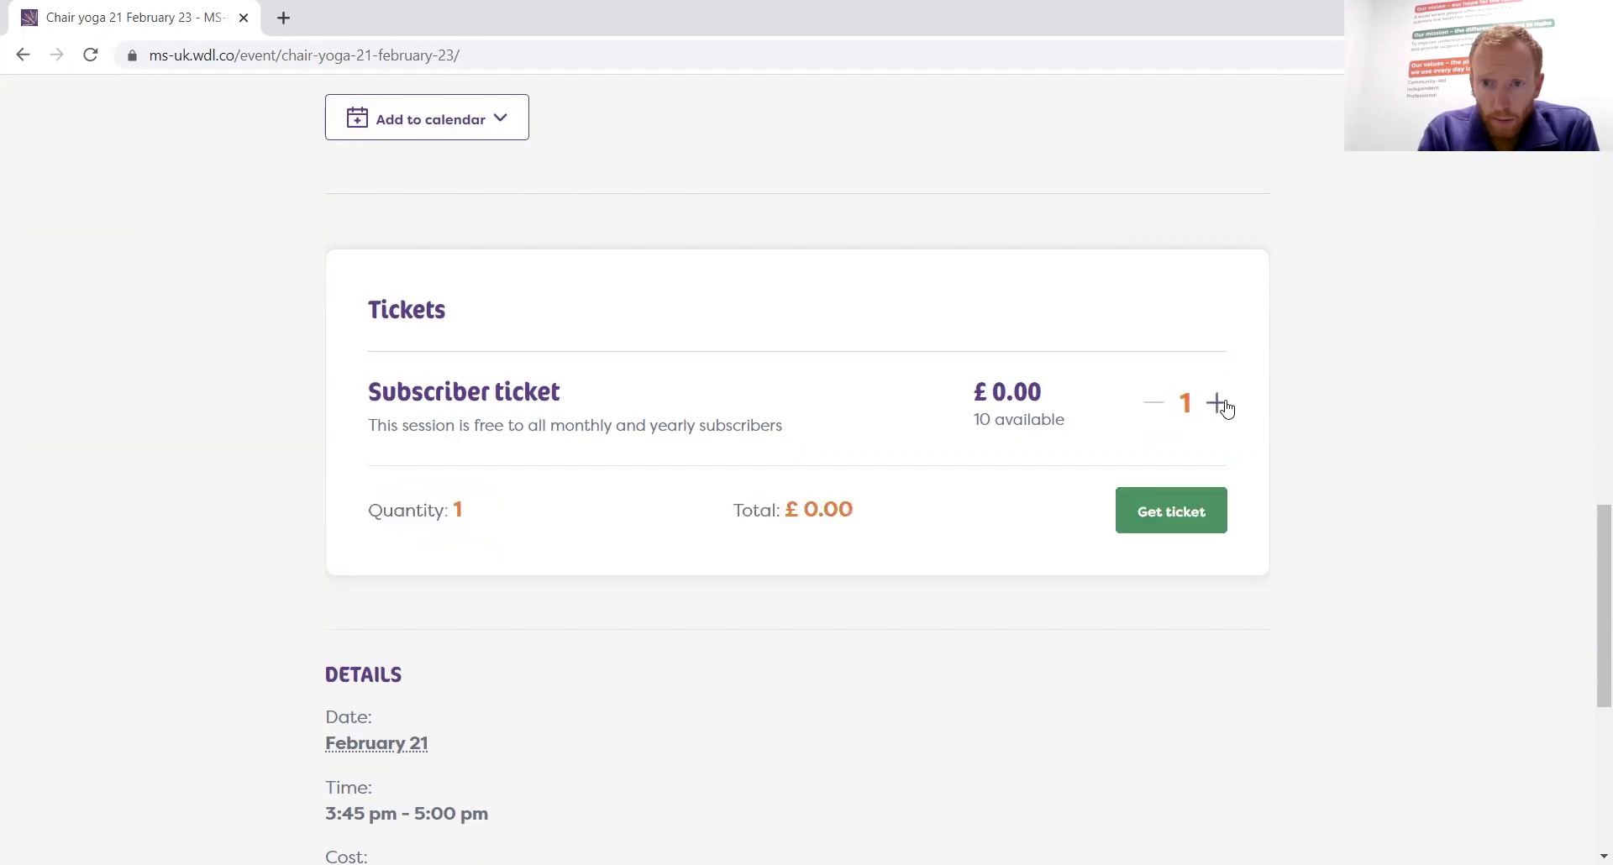
pyautogui.click(1158, 510)
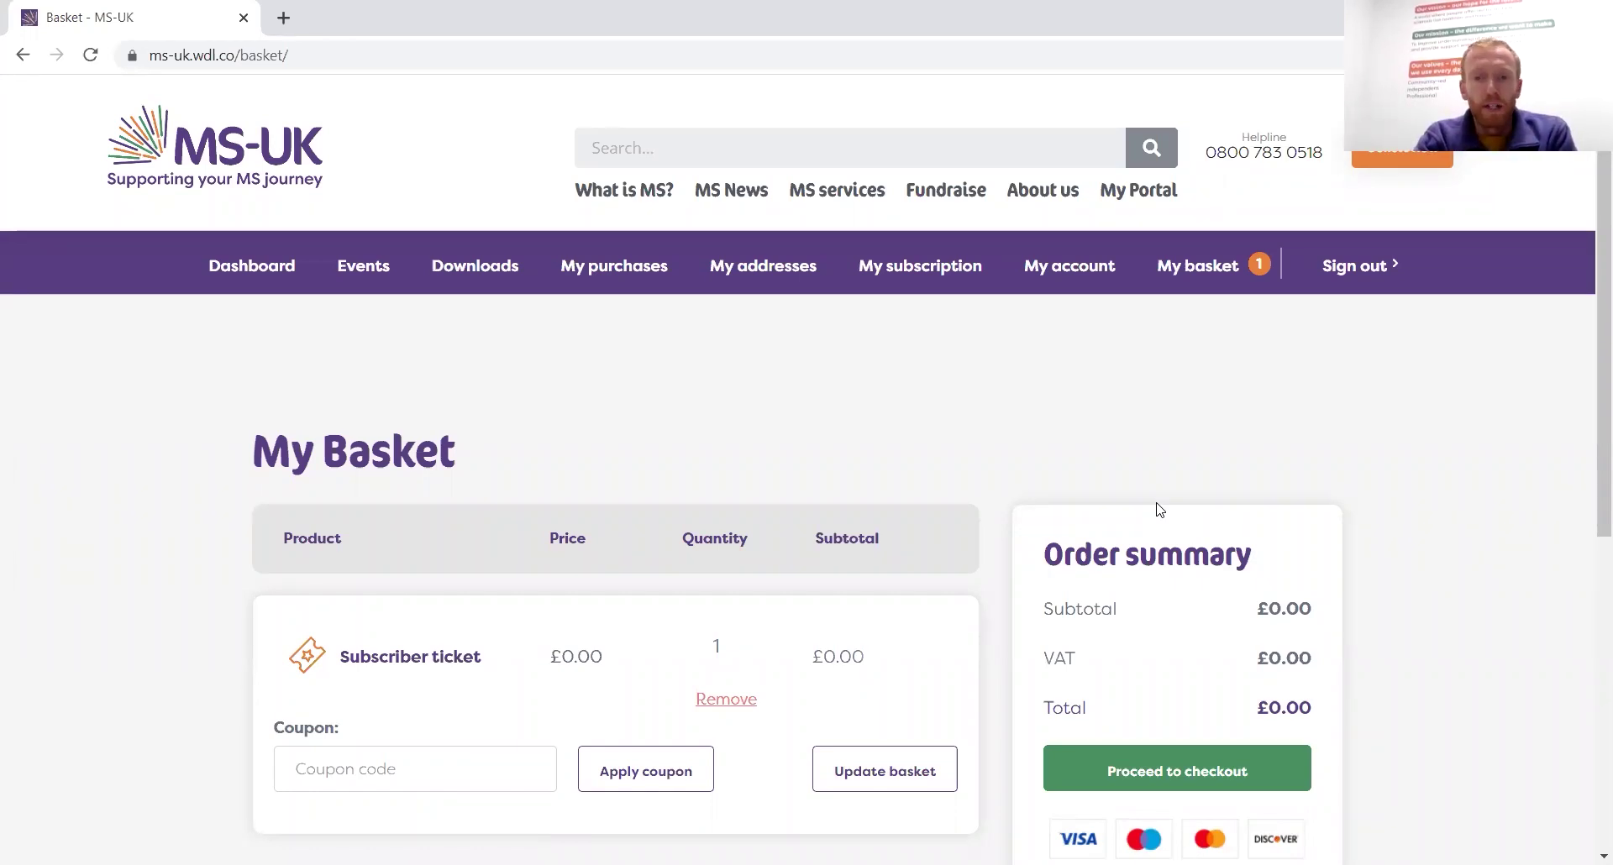
# Proceed to checkout, review billing details and Gift Aid, and place the £0.00 Subscriber ticket order
pyautogui.scroll(-4, 1351, 471)
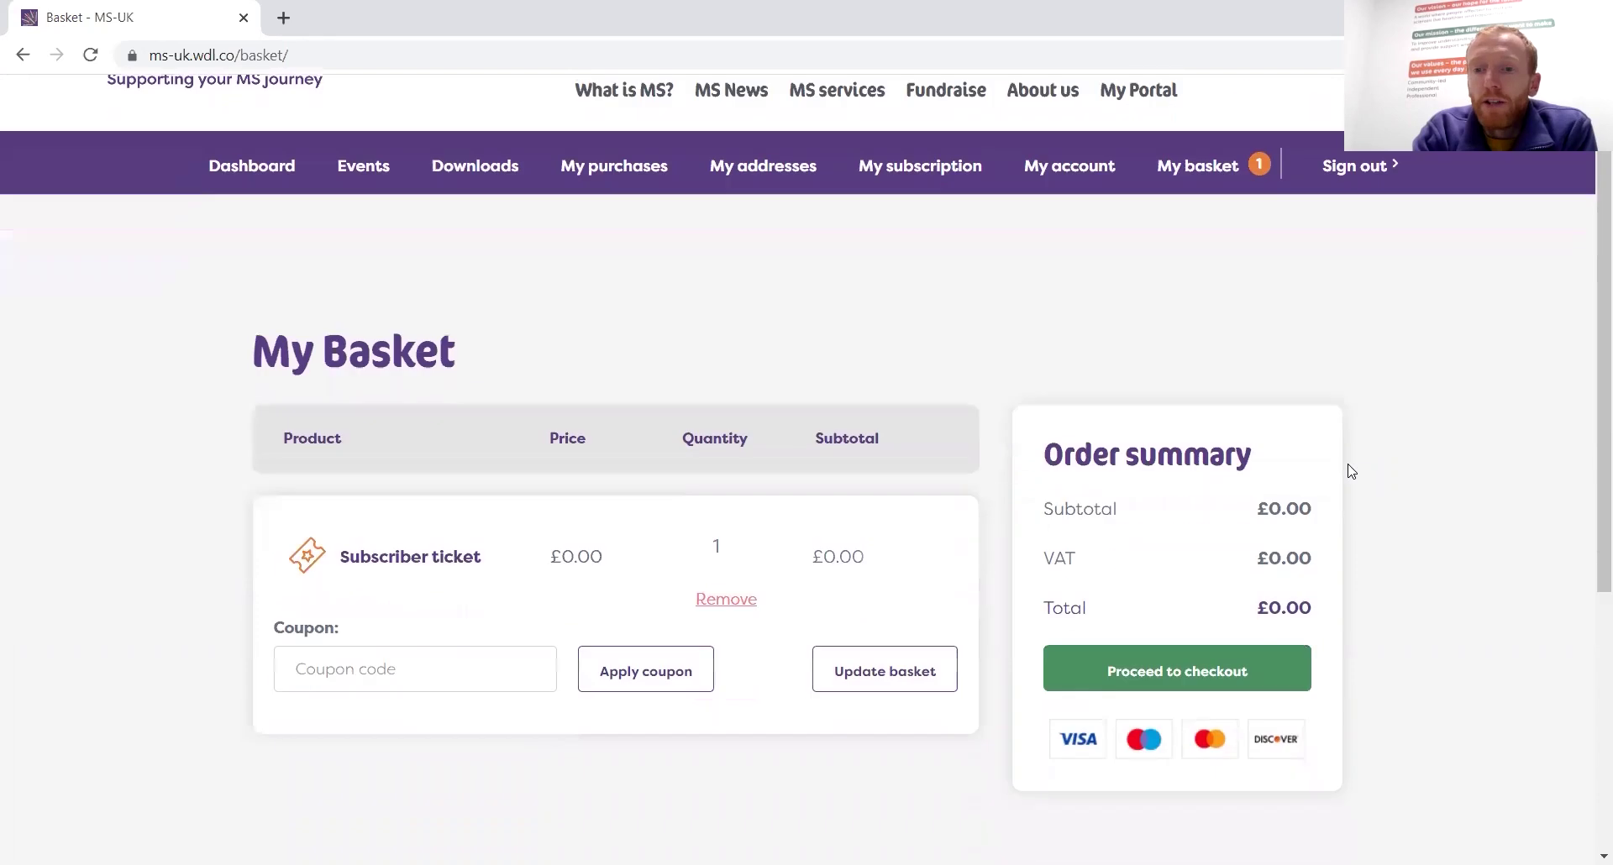
pyautogui.click(1185, 418)
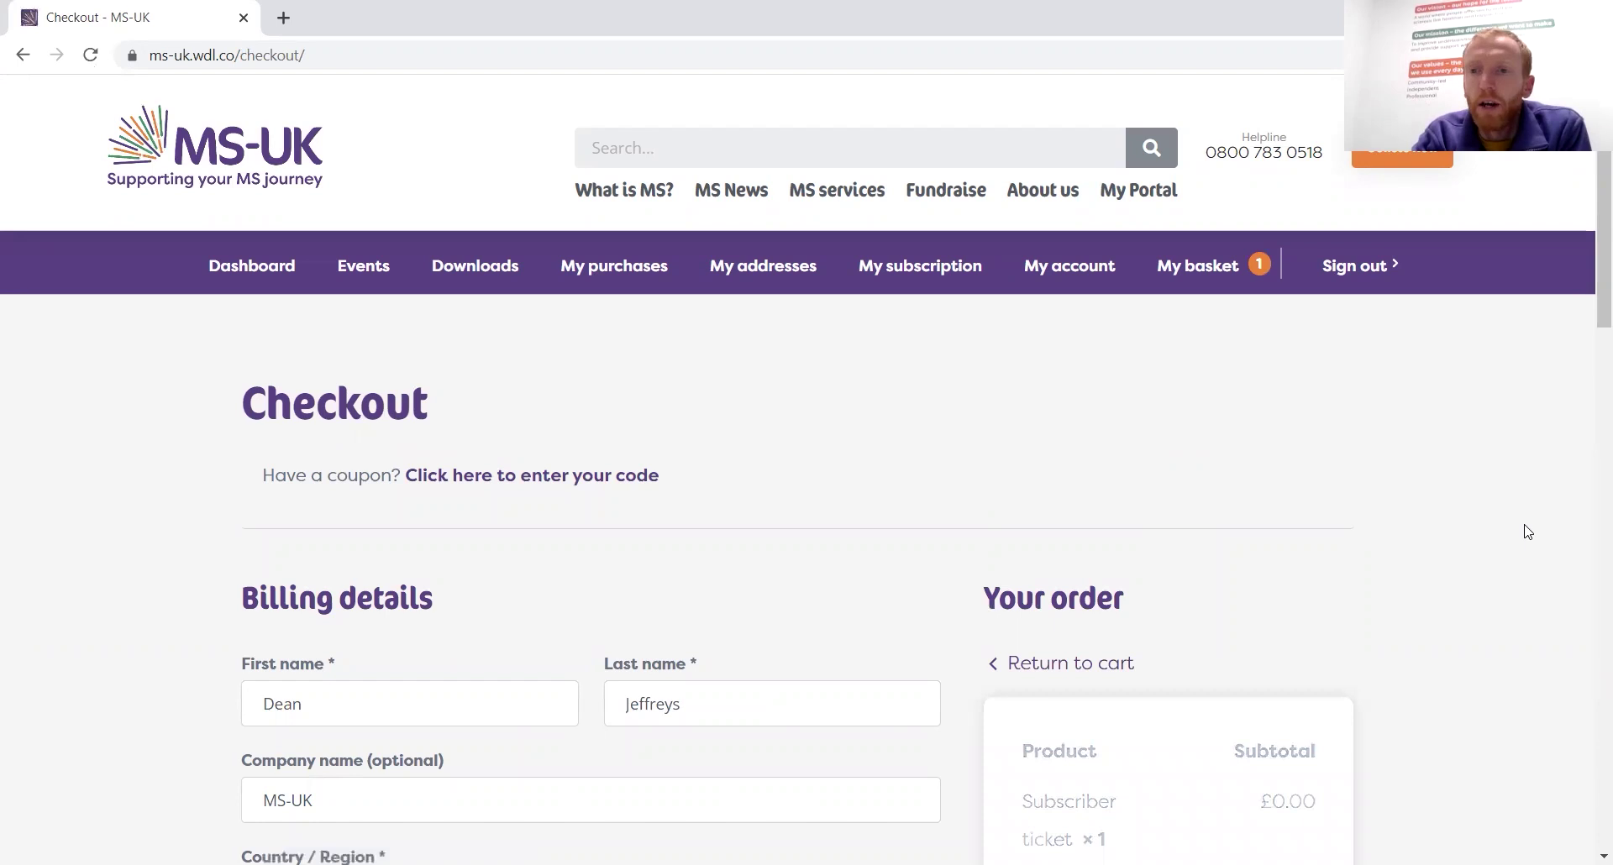
pyautogui.scroll(-1, 1527, 531)
pyautogui.scroll(-4, 1527, 532)
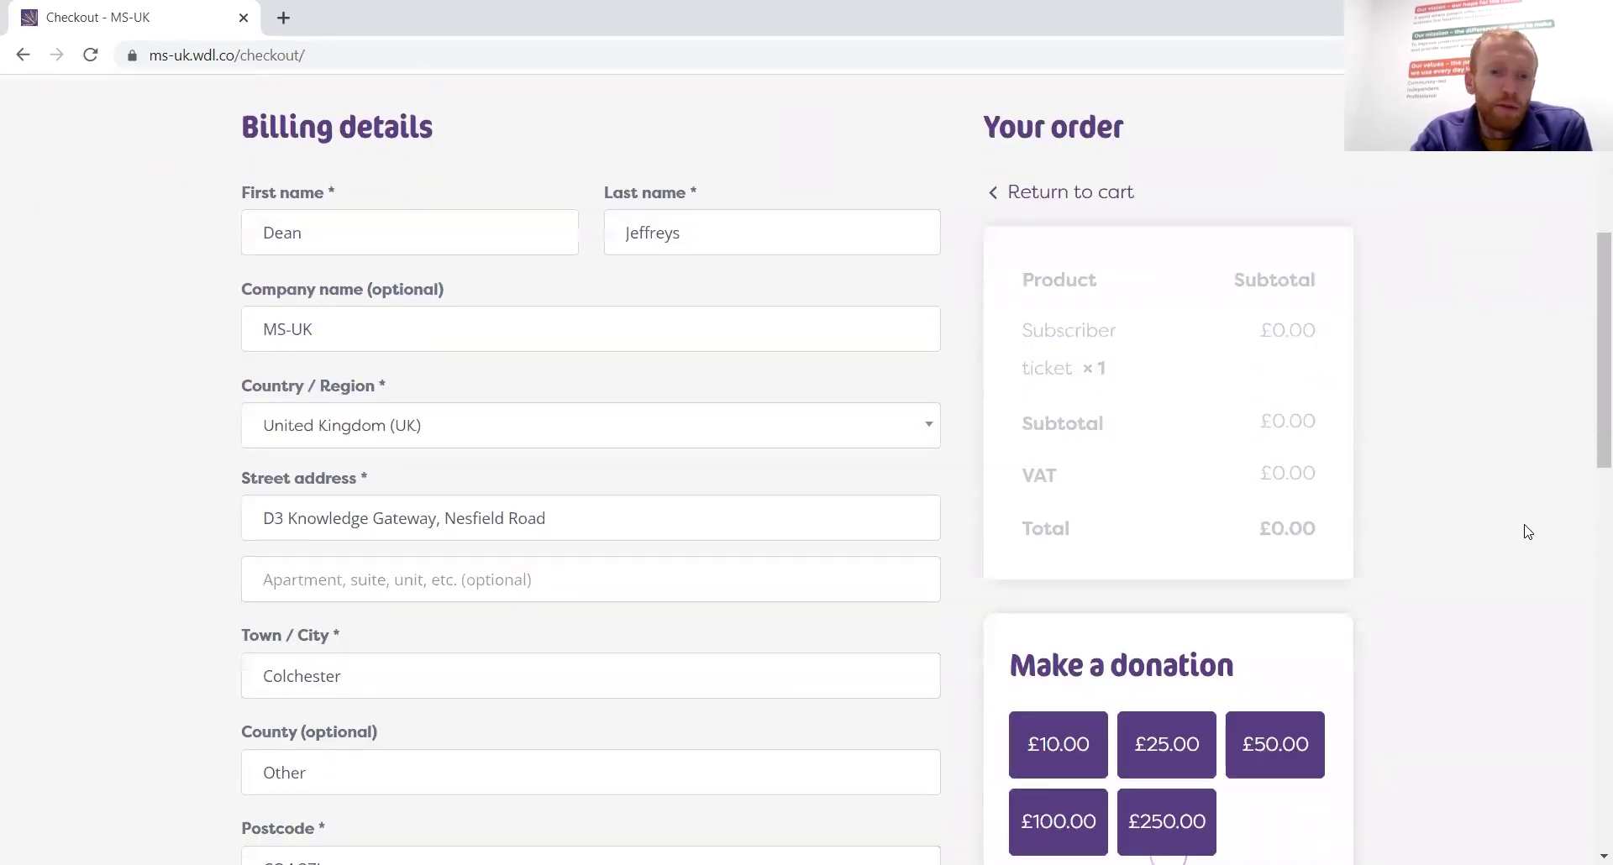
pyautogui.scroll(-6, 1527, 532)
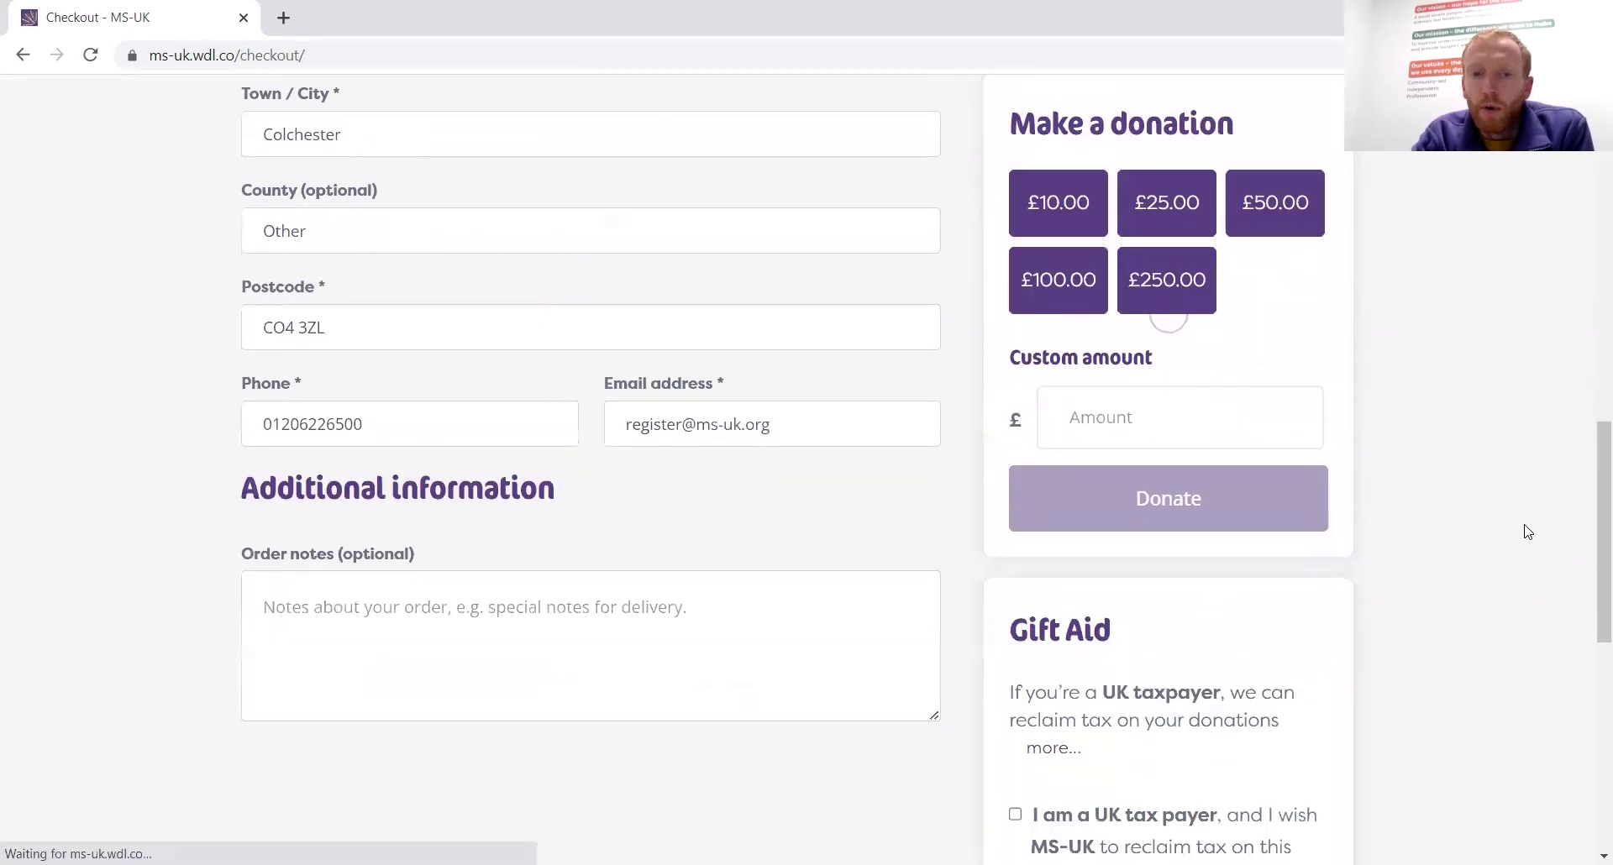
pyautogui.scroll(-6, 1527, 532)
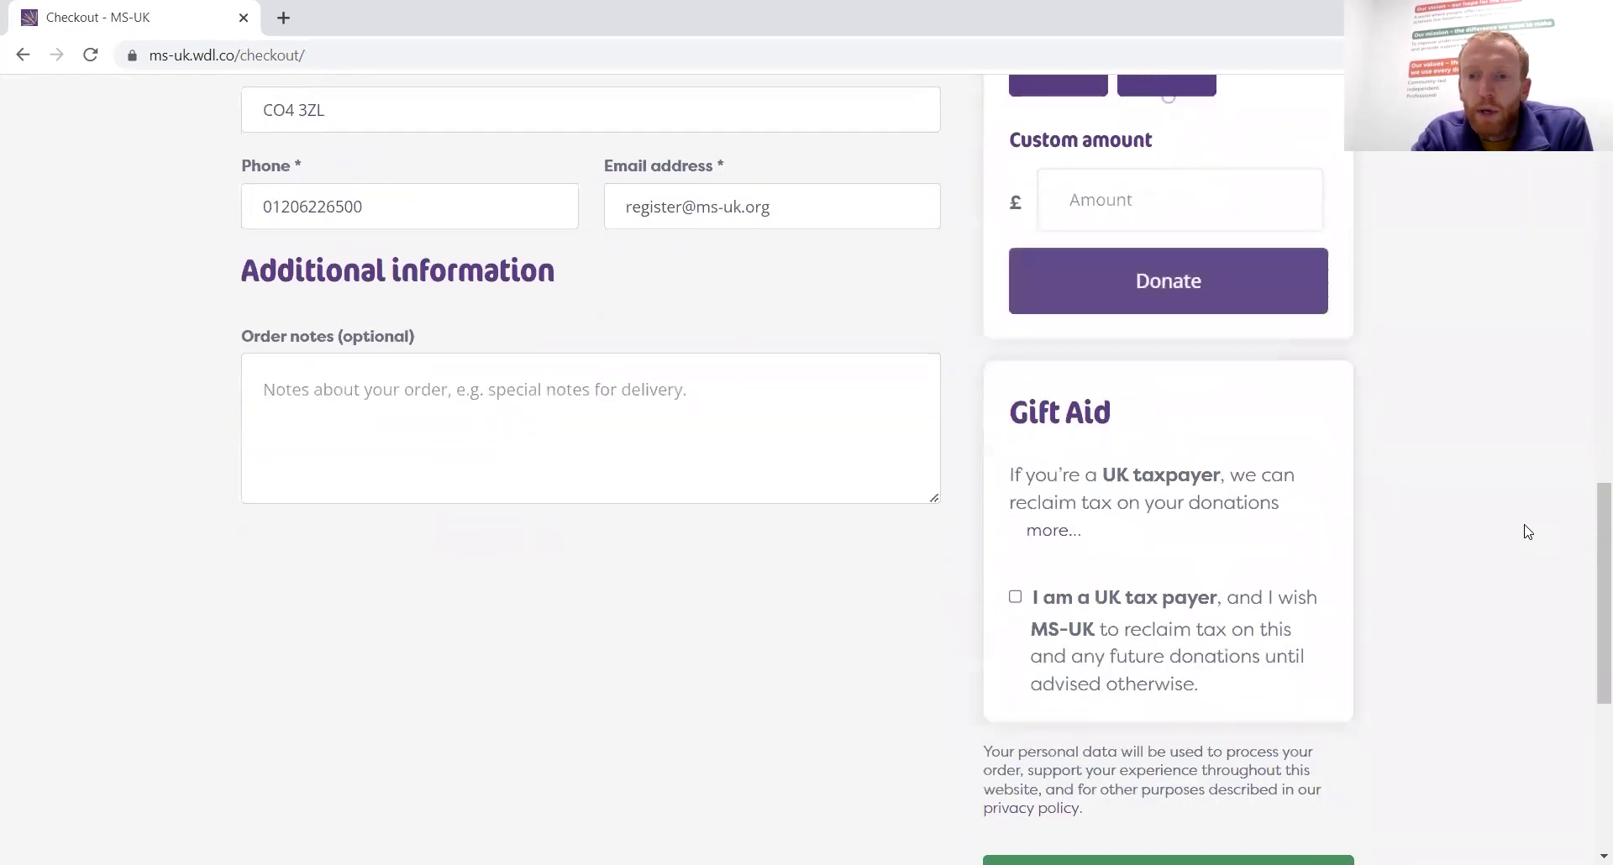
pyautogui.scroll(10, 1527, 531)
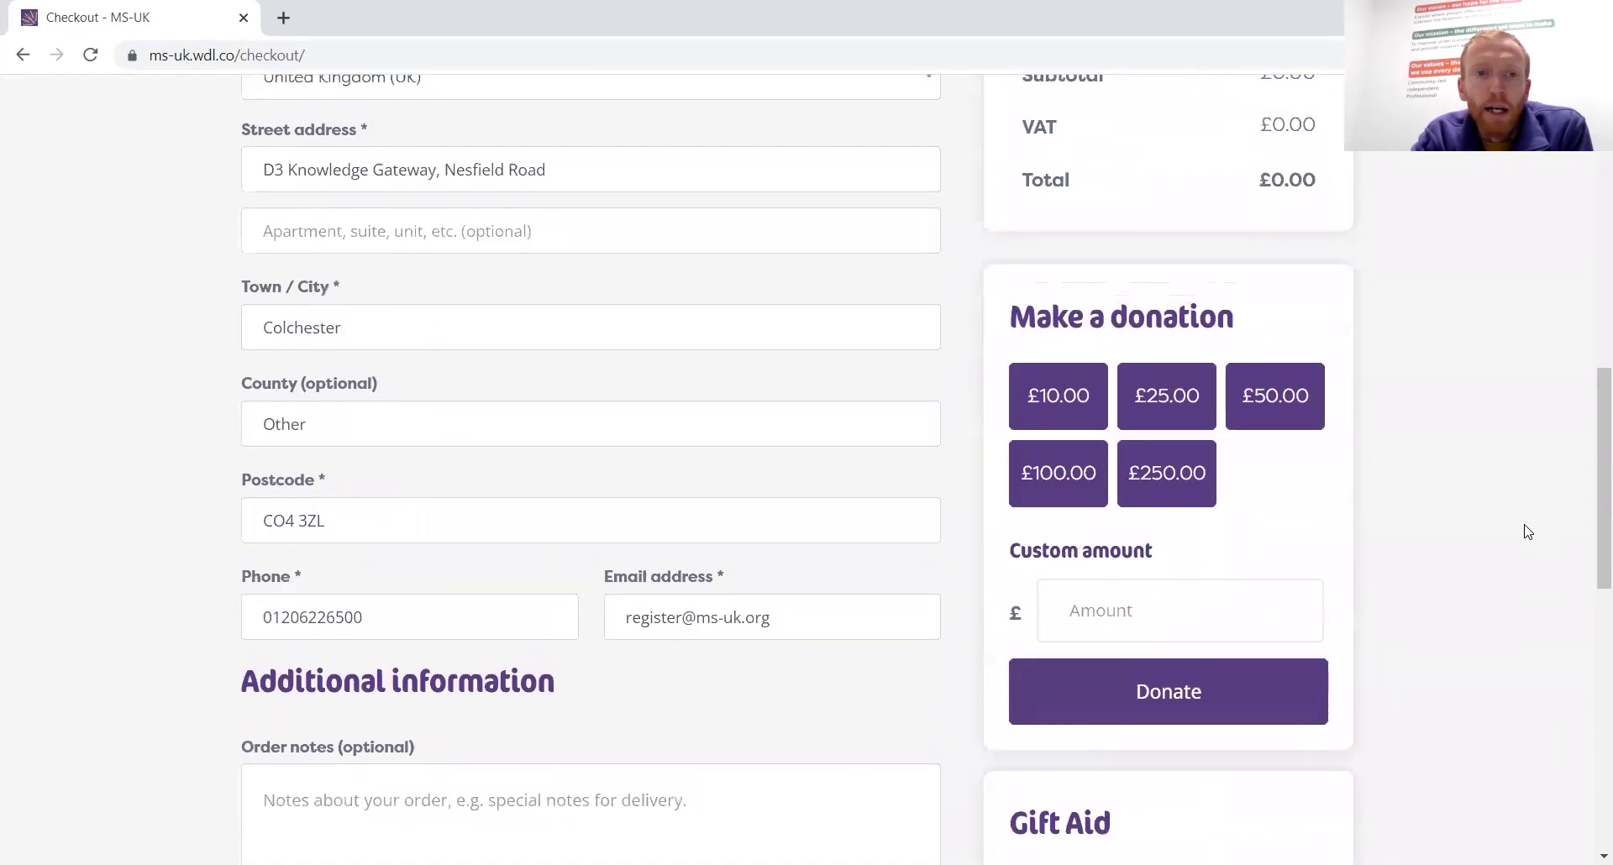
pyautogui.scroll(-5, 601, 467)
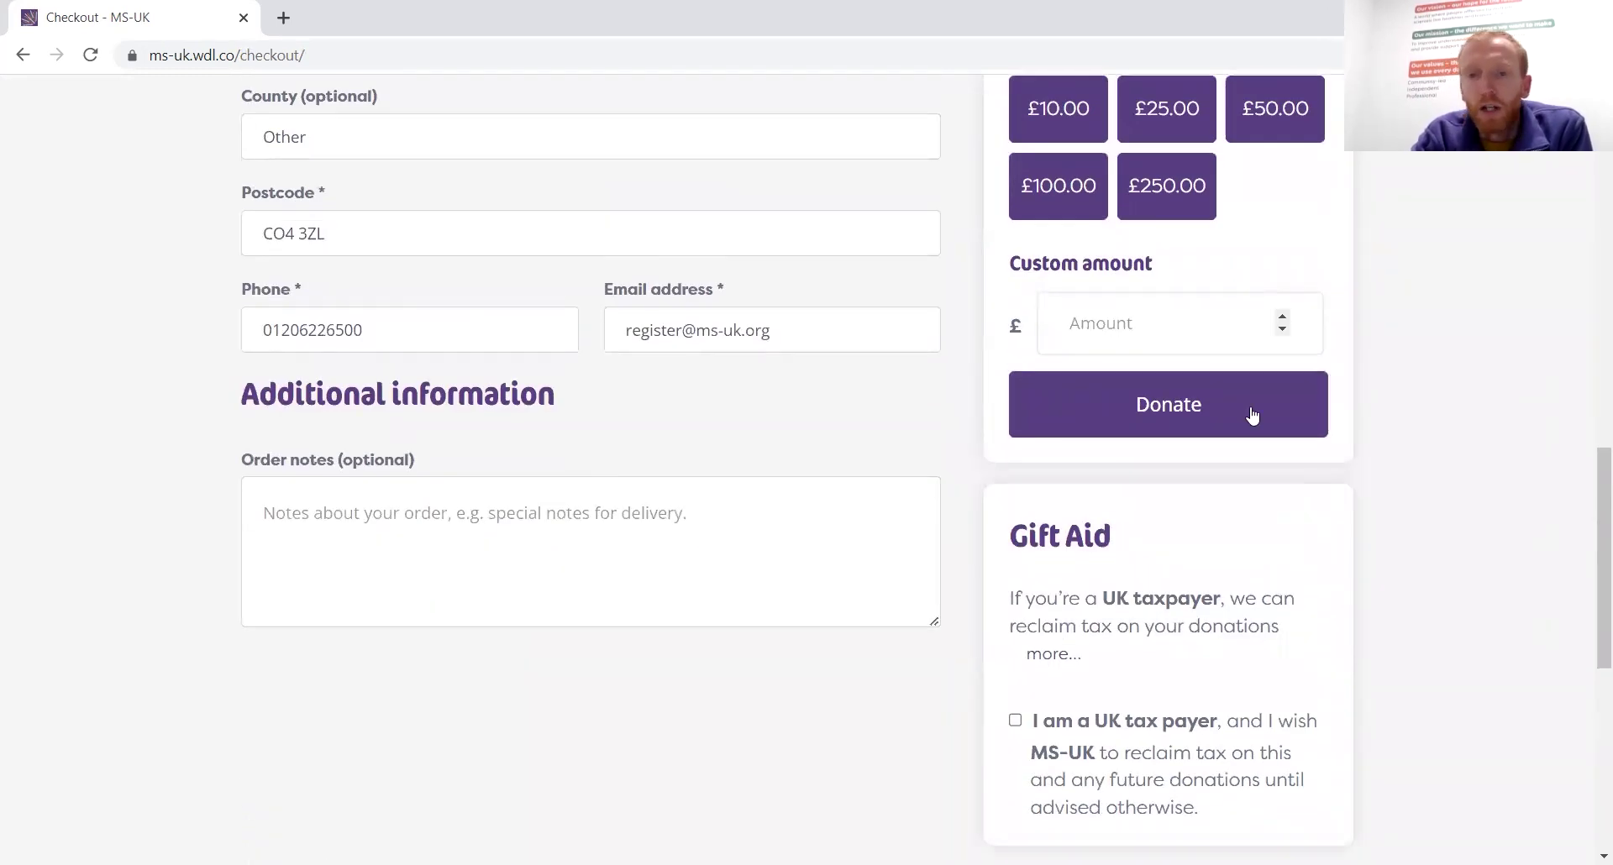
pyautogui.scroll(-4, 1318, 455)
pyautogui.scroll(-1, 1321, 454)
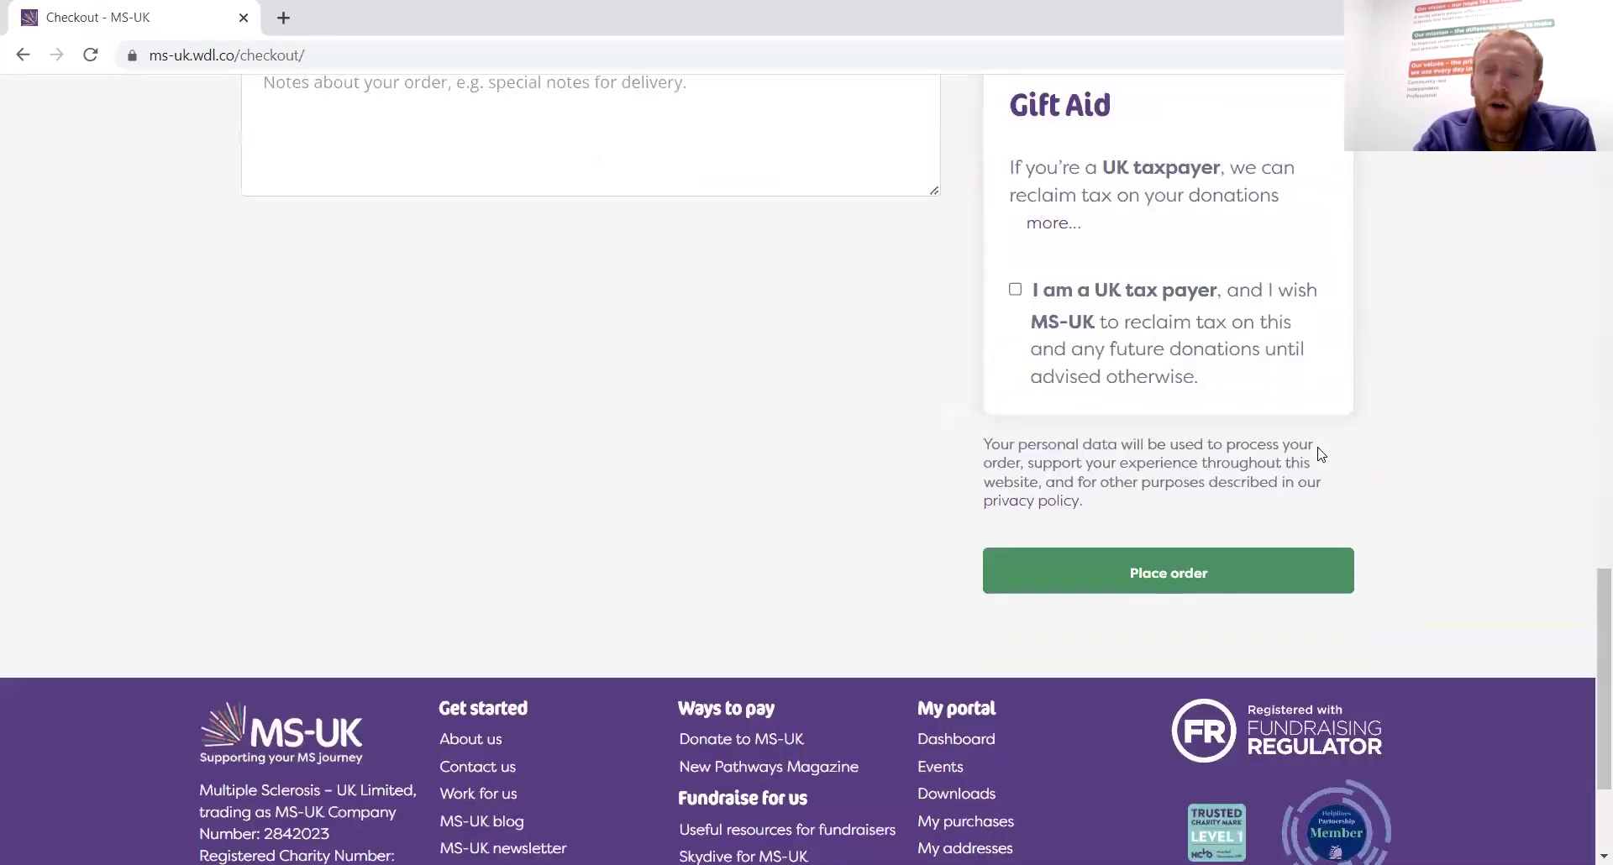
pyautogui.click(1203, 575)
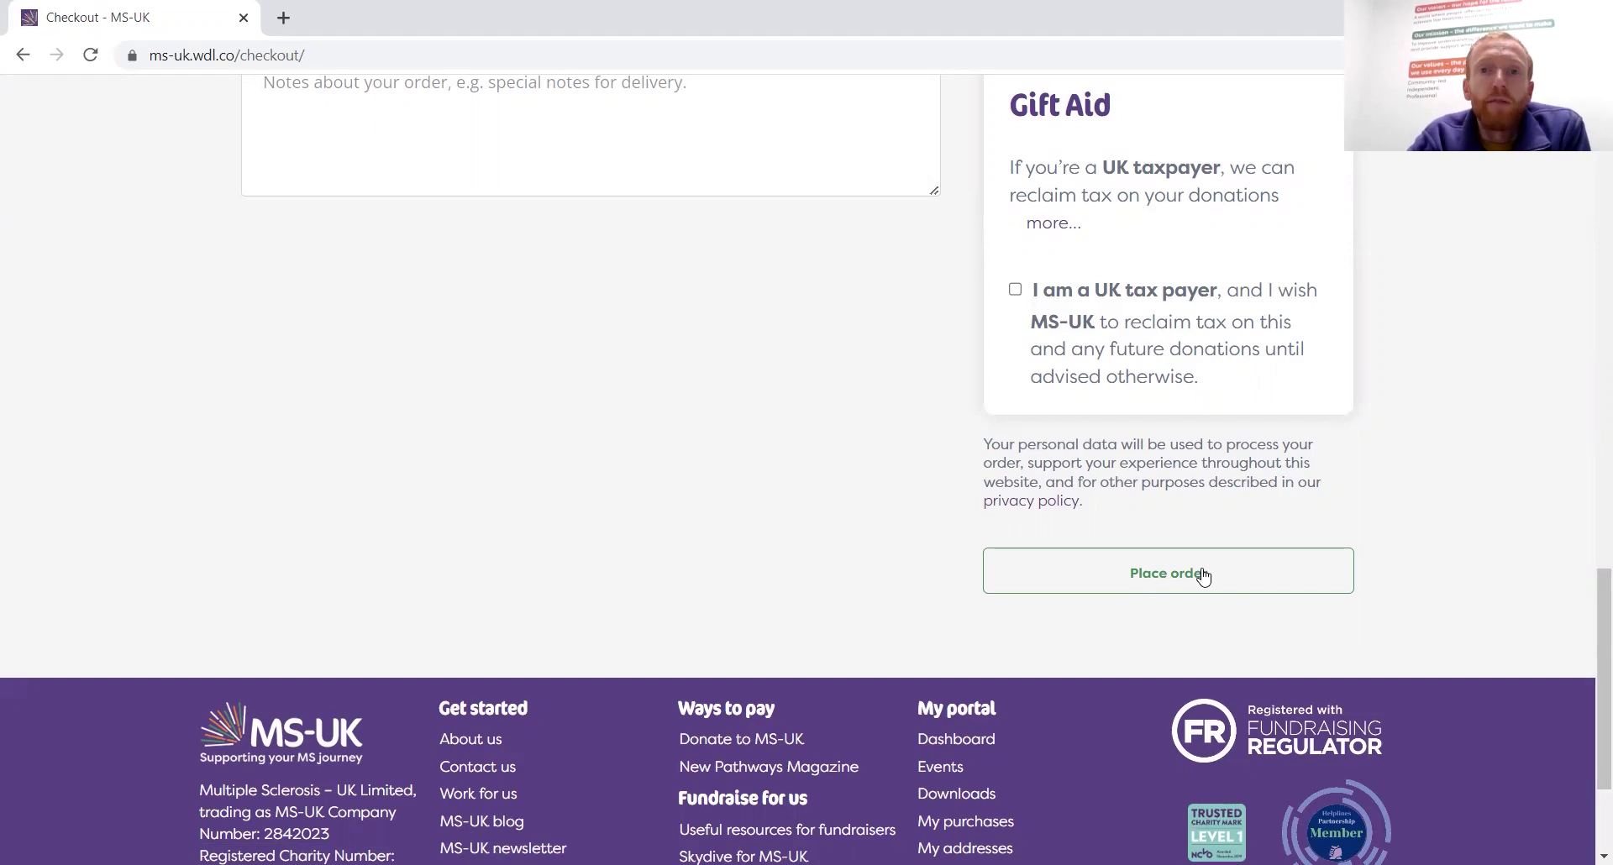
pyautogui.click(1084, 576)
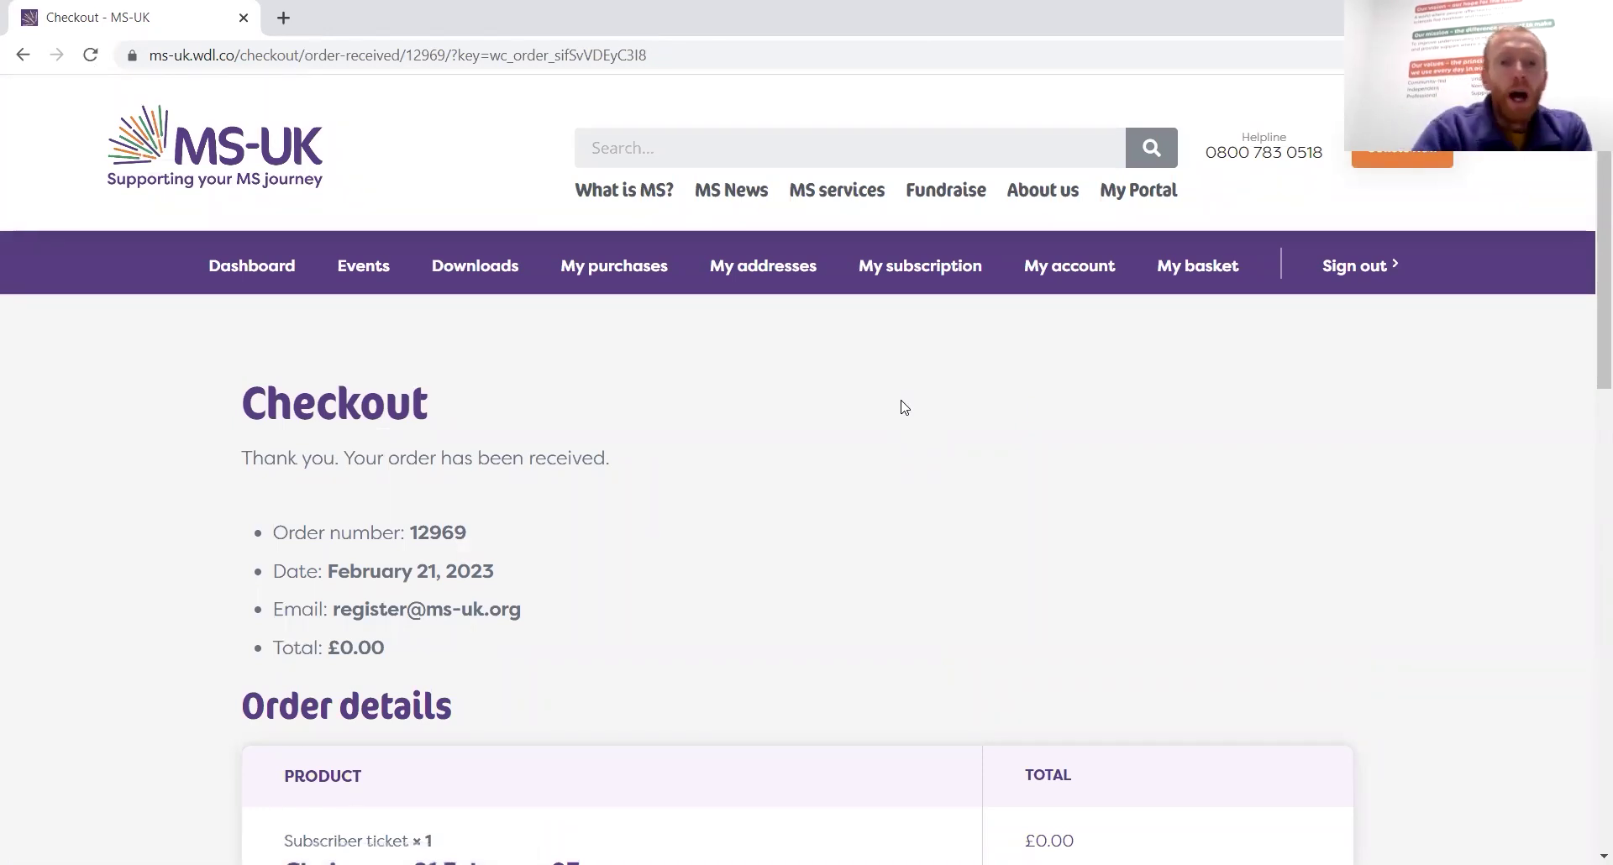
# Review the free Chair yoga order confirmation, then return to the Chair yoga 21 February 23 event page
pyautogui.scroll(-3, 903, 407)
pyautogui.scroll(-2, 903, 407)
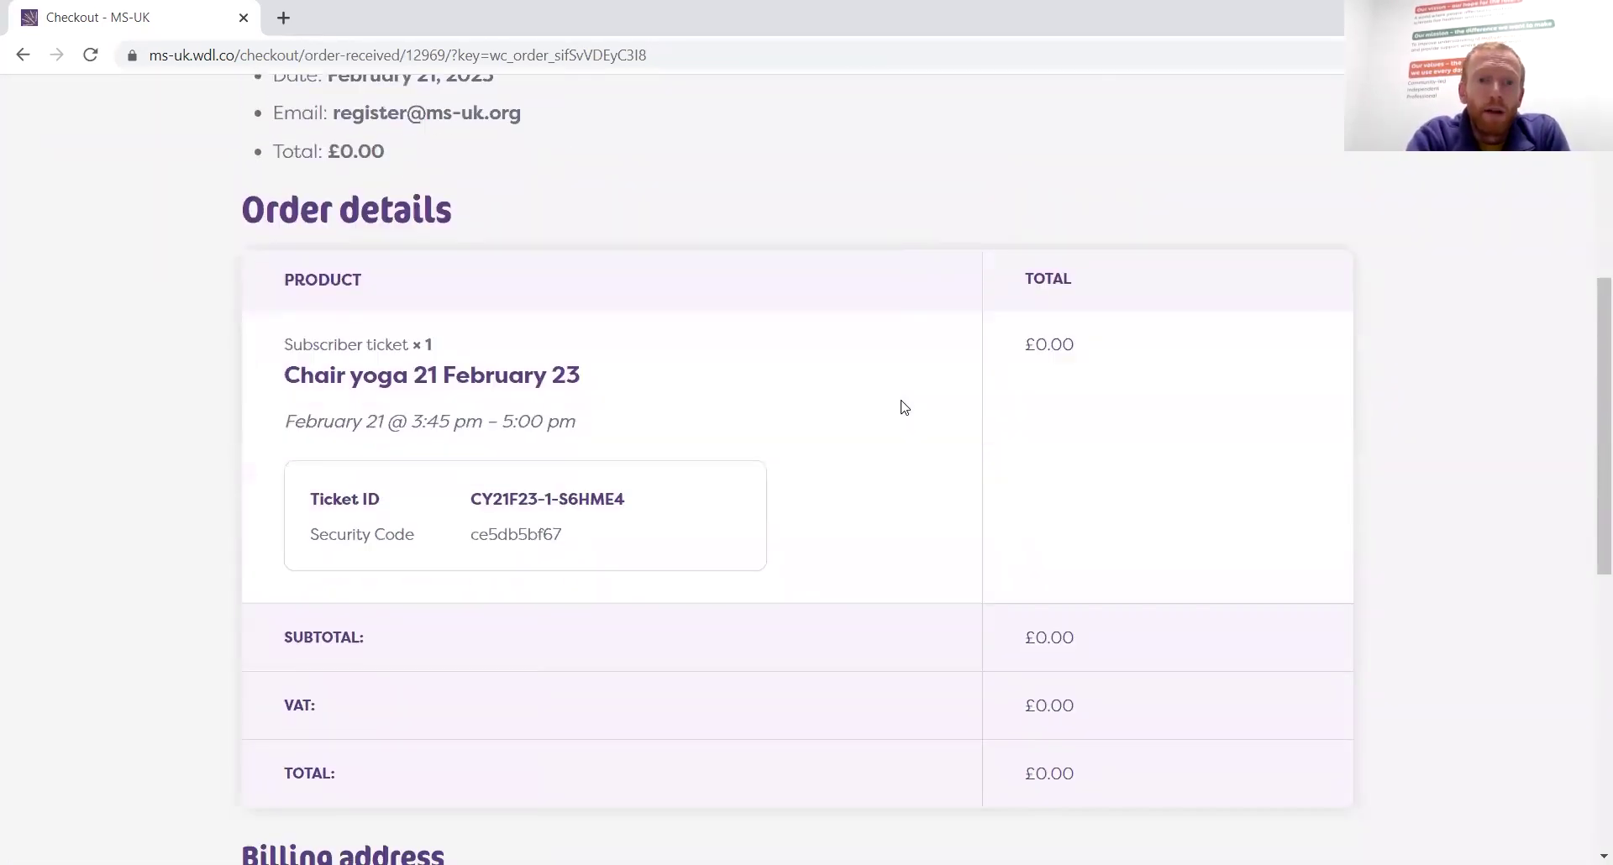
pyautogui.scroll(-2, 904, 407)
pyautogui.scroll(-2, 904, 408)
pyautogui.scroll(8, 904, 407)
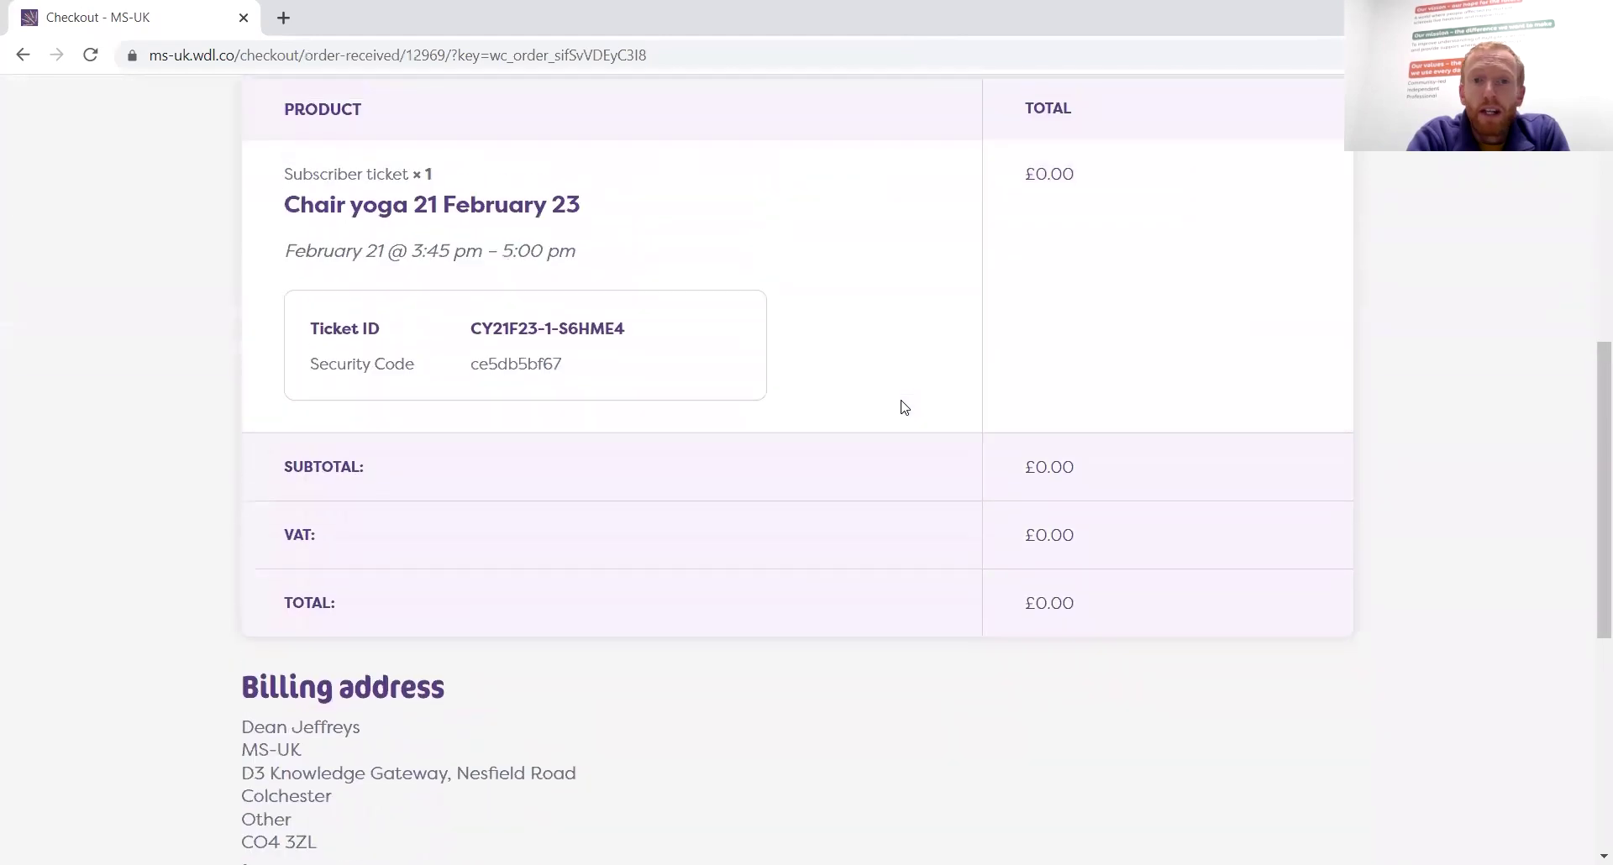
pyautogui.scroll(1, 904, 408)
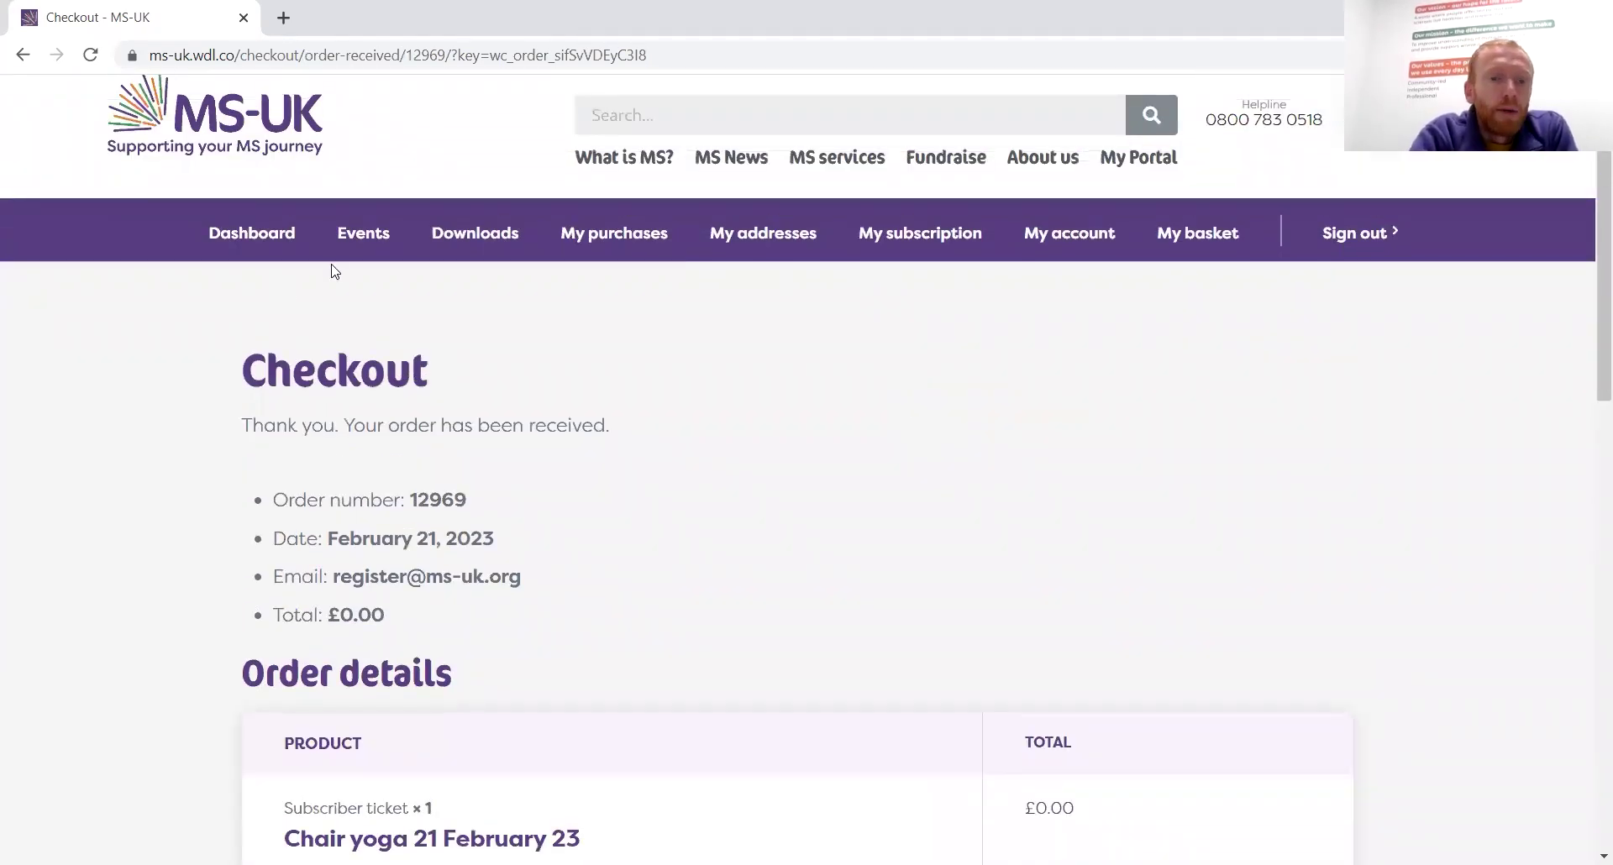
pyautogui.click(367, 242)
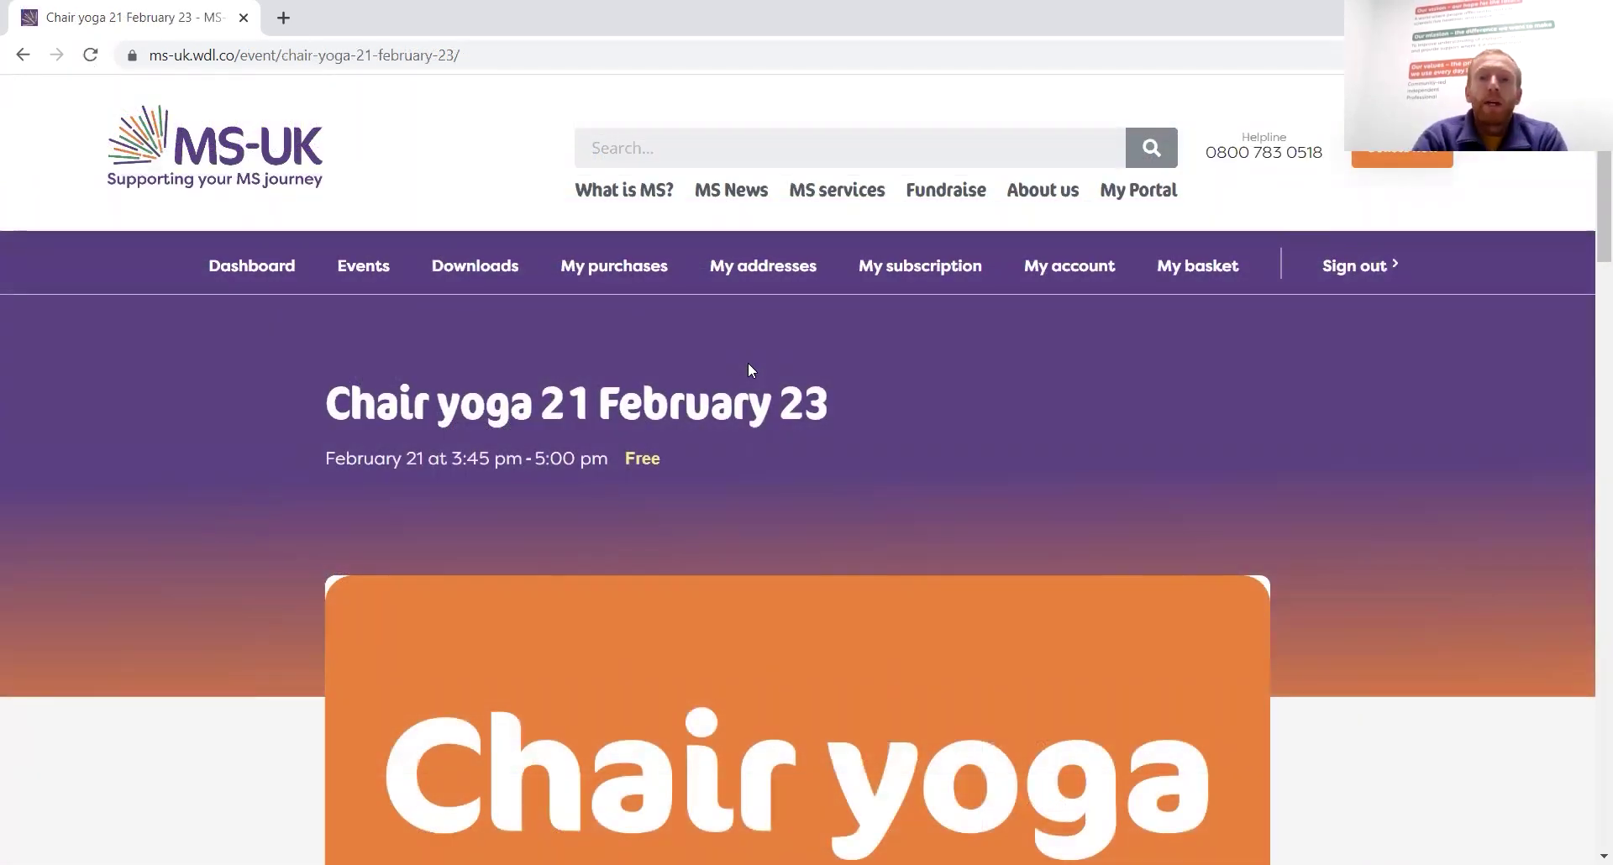
# Check the Chair yoga page down to its Join class link, then return to the Events listing
pyautogui.scroll(-3, 748, 363)
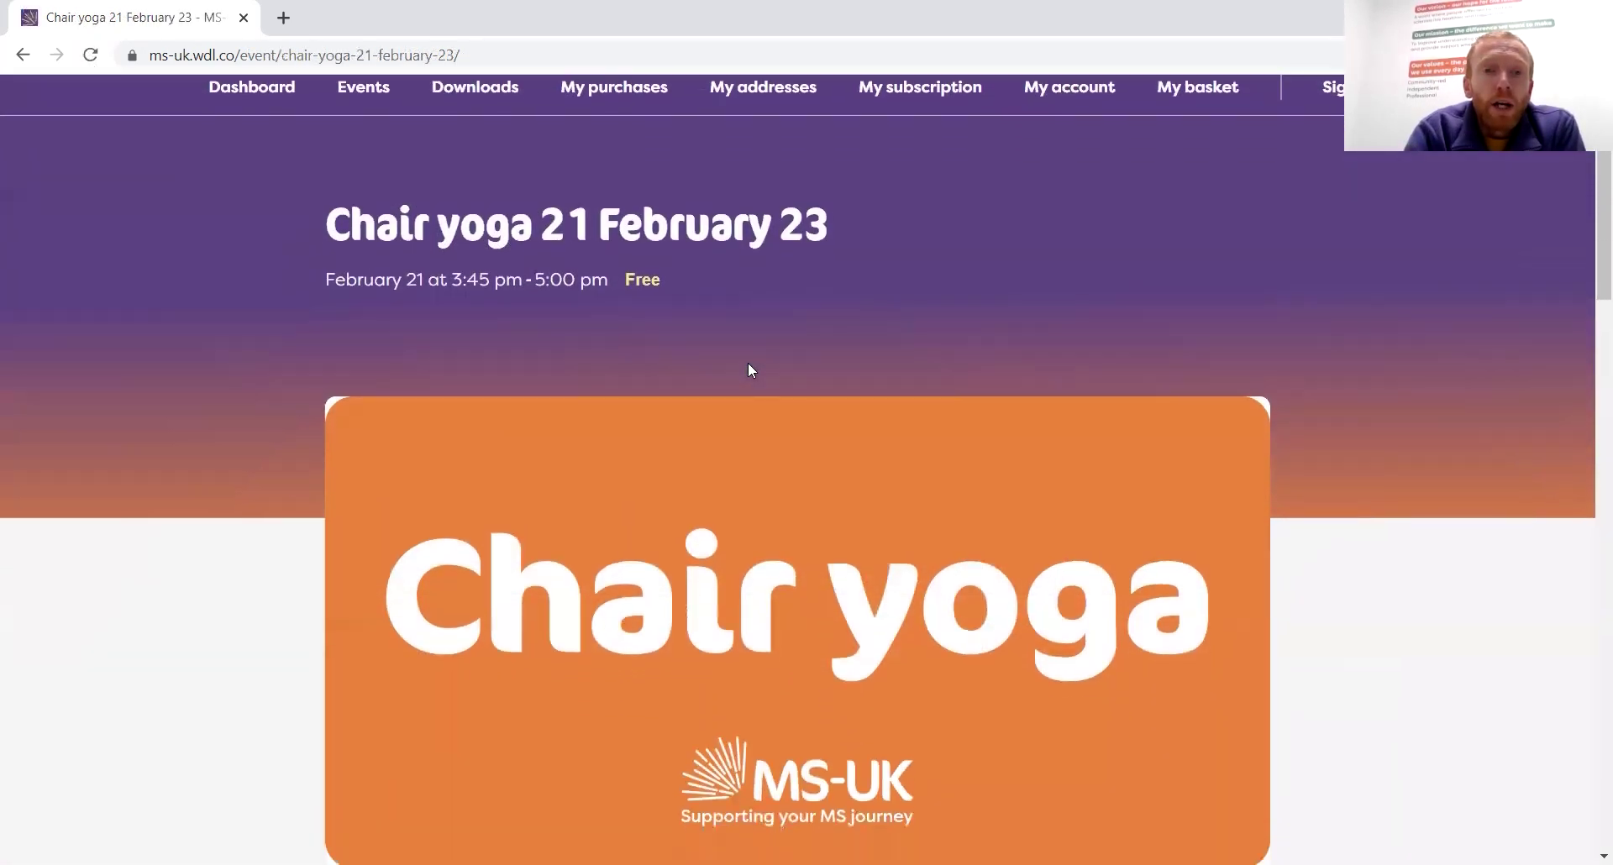
pyautogui.scroll(-8, 750, 370)
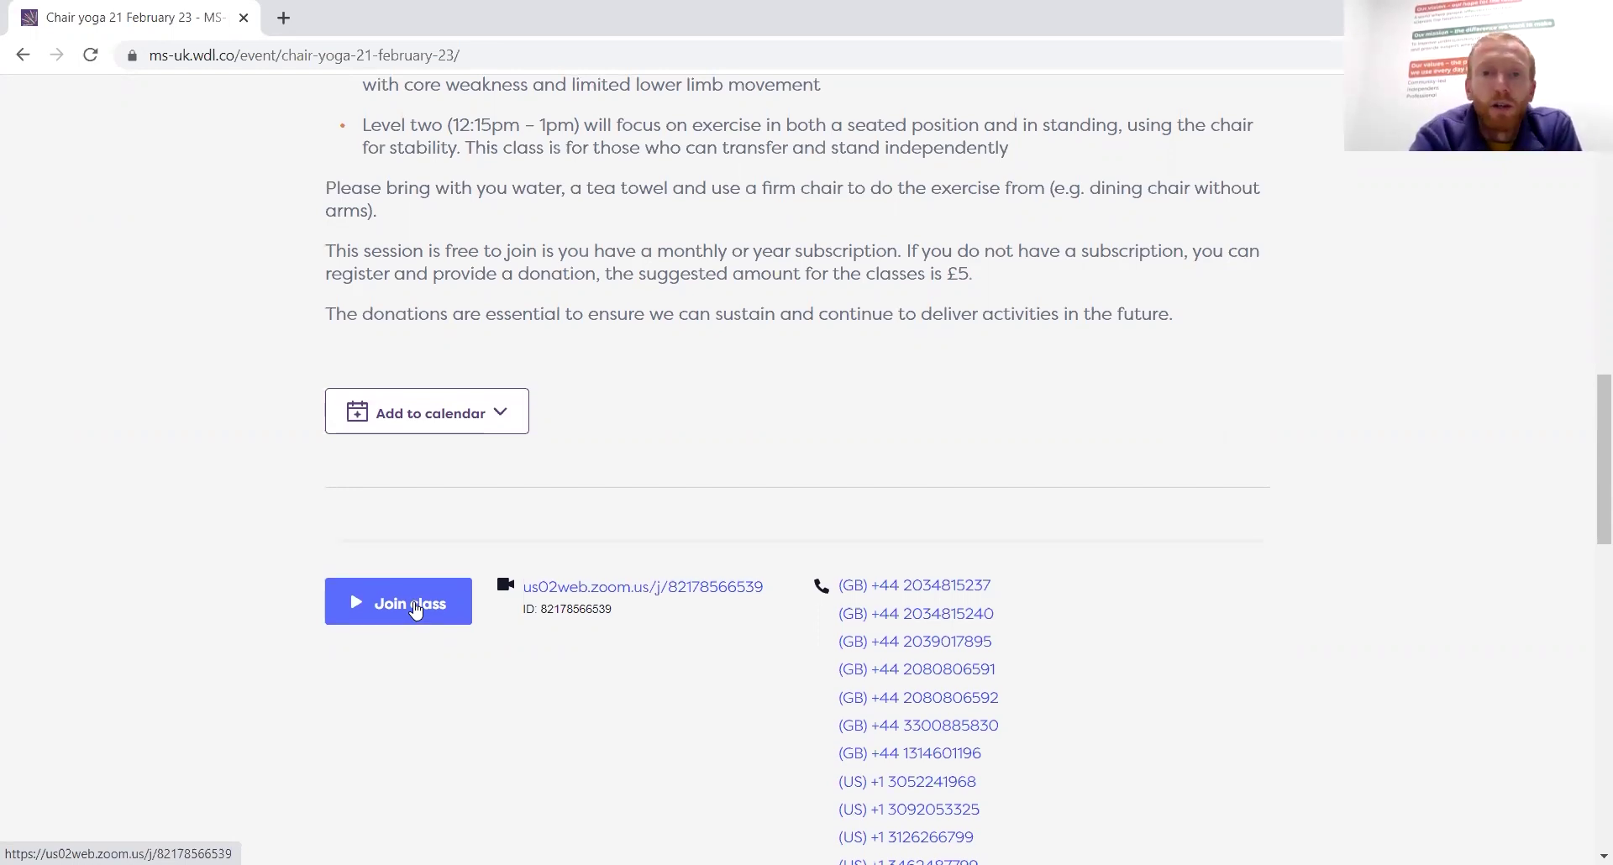
pyautogui.scroll(15, 416, 609)
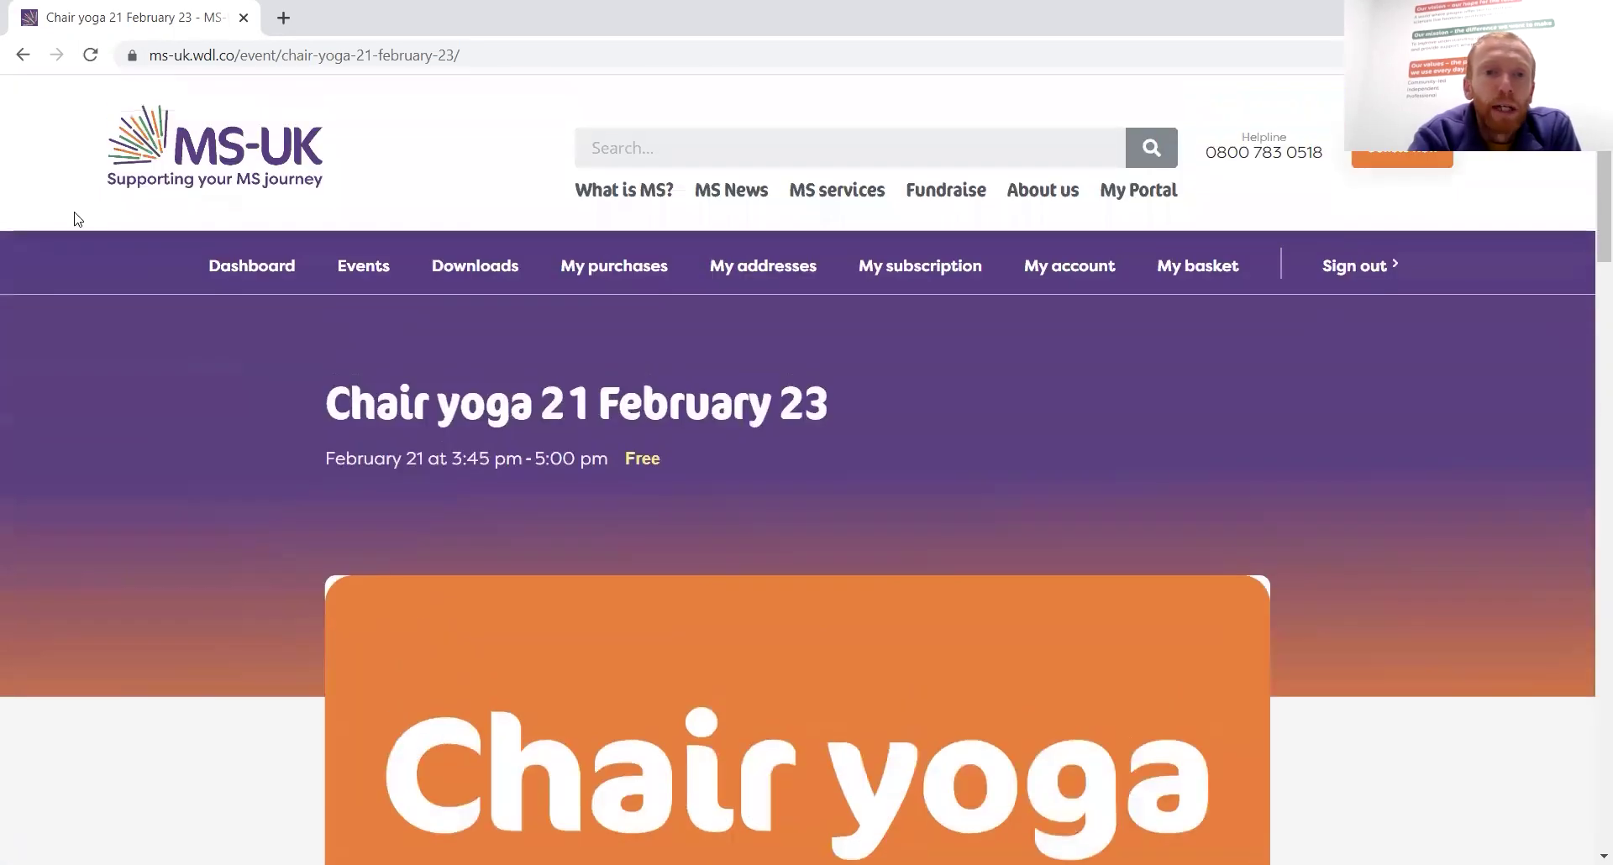
pyautogui.click(353, 266)
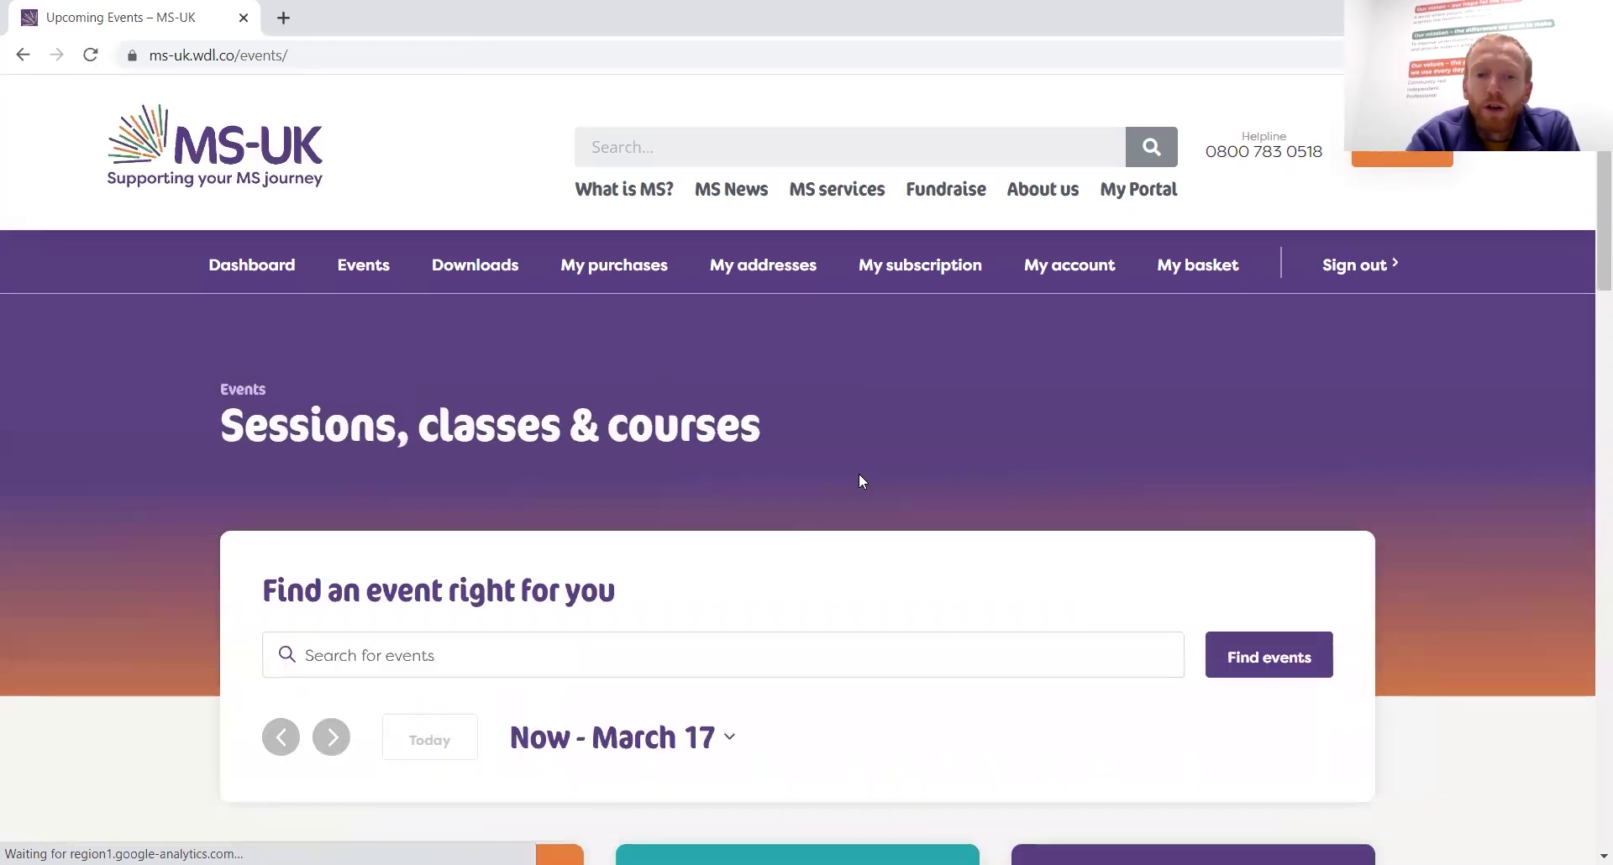
# Browse the upcoming event cards, then go to the Downloads page of worksheets and guides
pyautogui.scroll(-14, 859, 481)
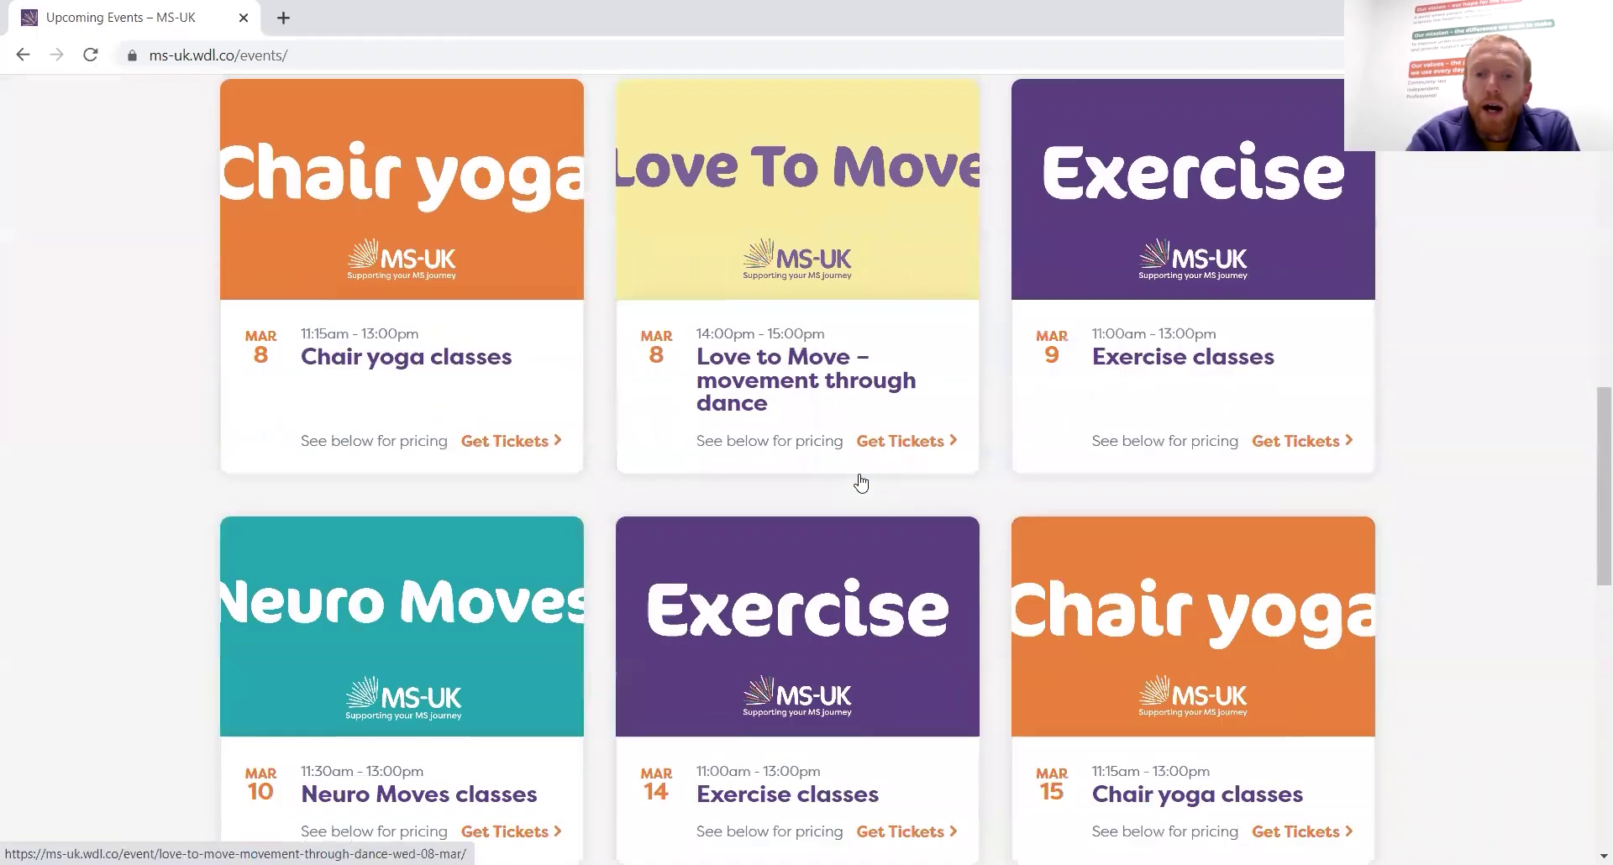
pyautogui.scroll(-1, 860, 482)
pyautogui.scroll(-6, 858, 480)
pyautogui.scroll(2, 860, 481)
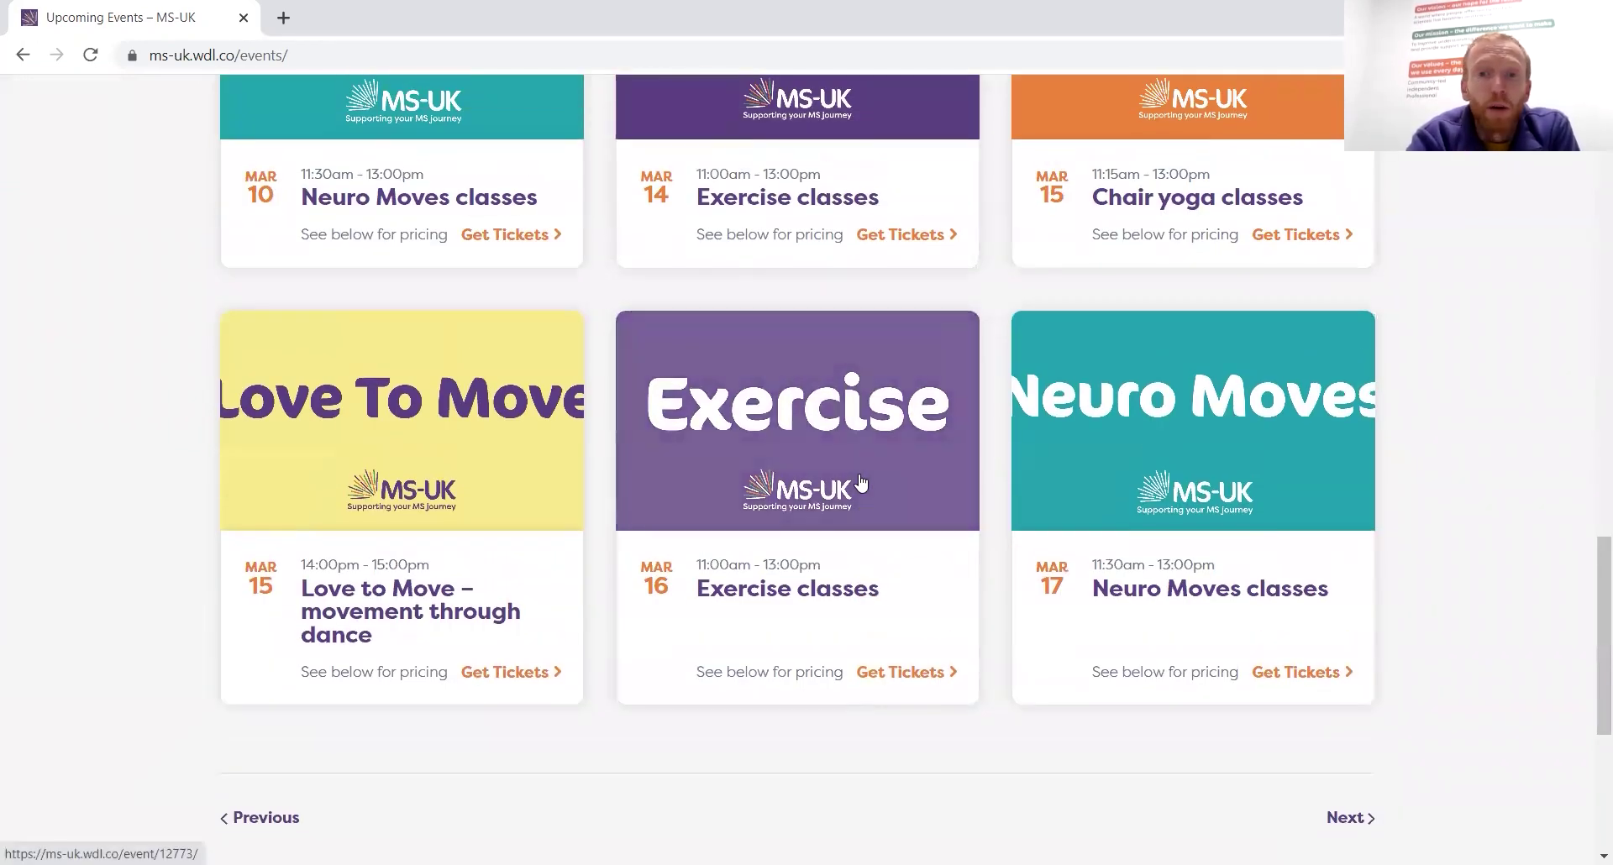
pyautogui.scroll(19, 860, 481)
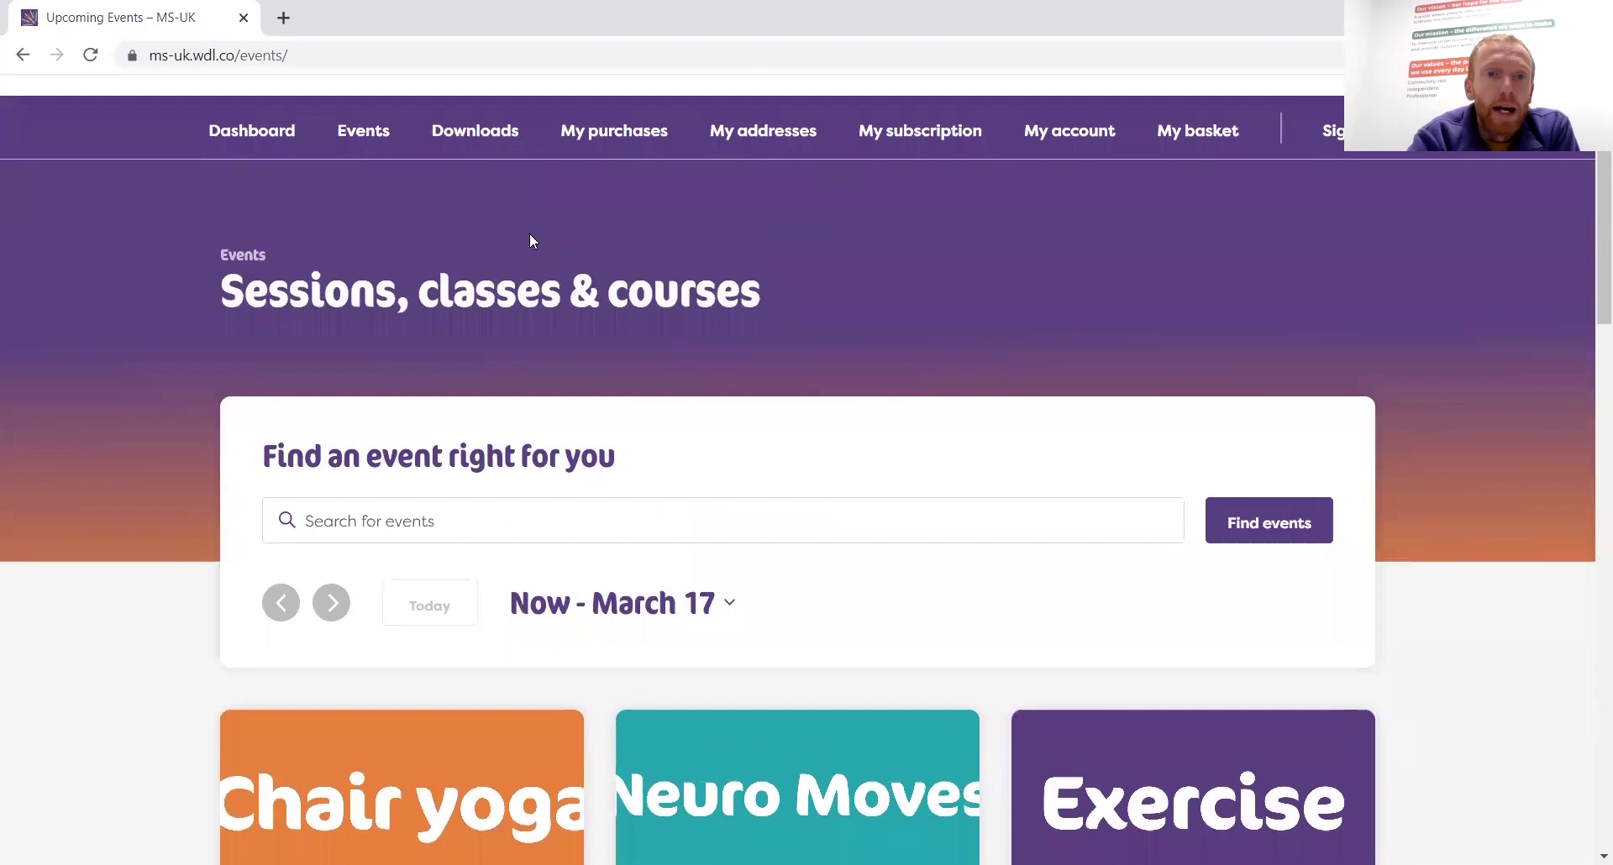
pyautogui.click(489, 140)
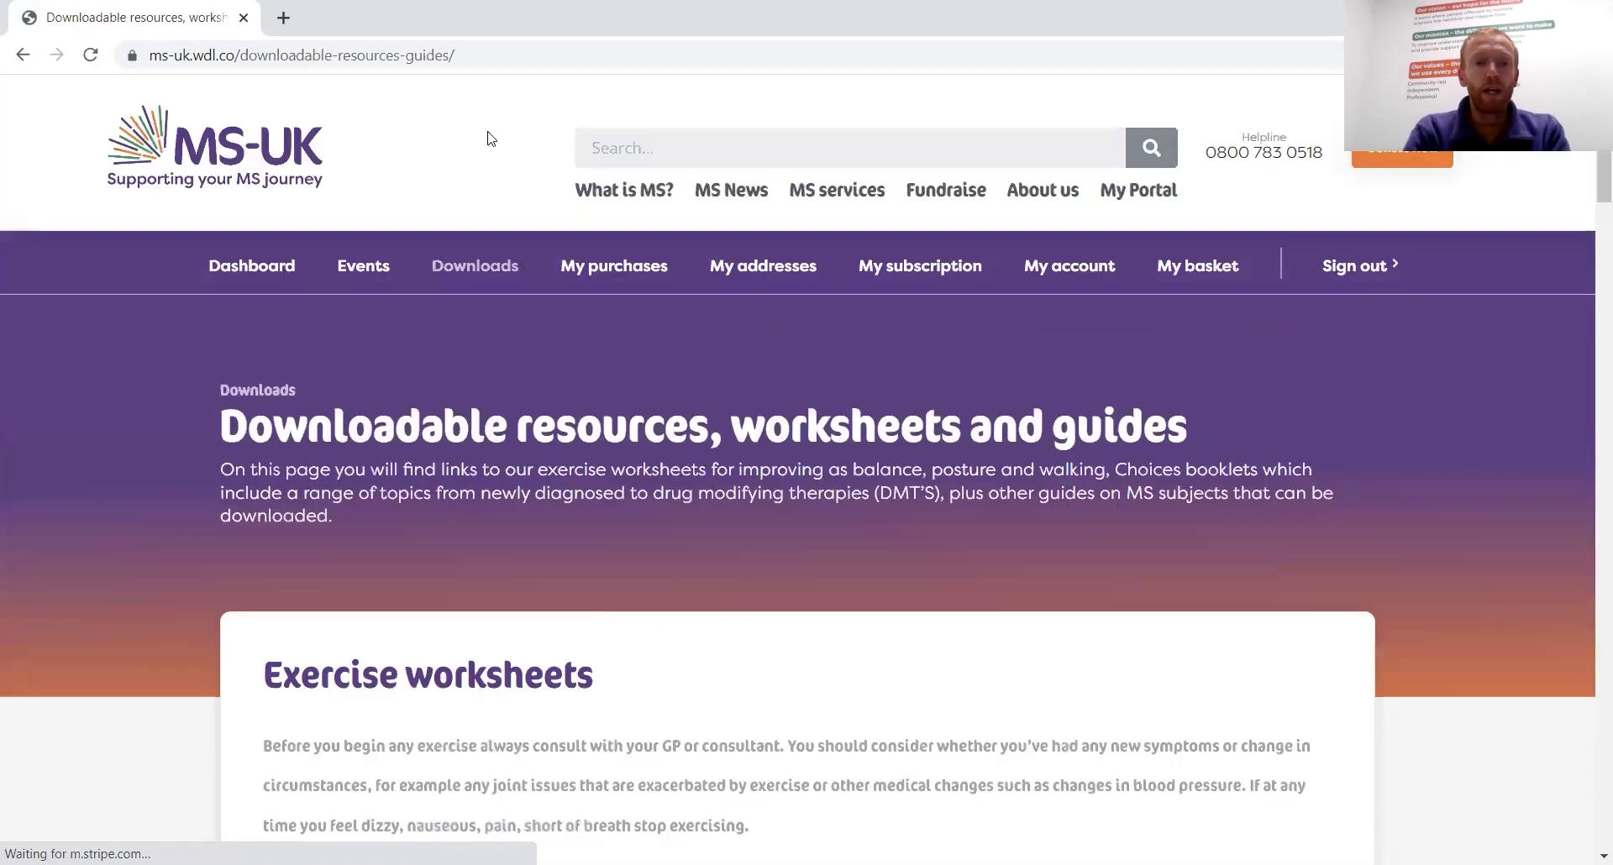
# Download the Postural stretches and mobilisation exercises worksheet, opening its PDF in a new tab
pyautogui.scroll(-5, 1095, 591)
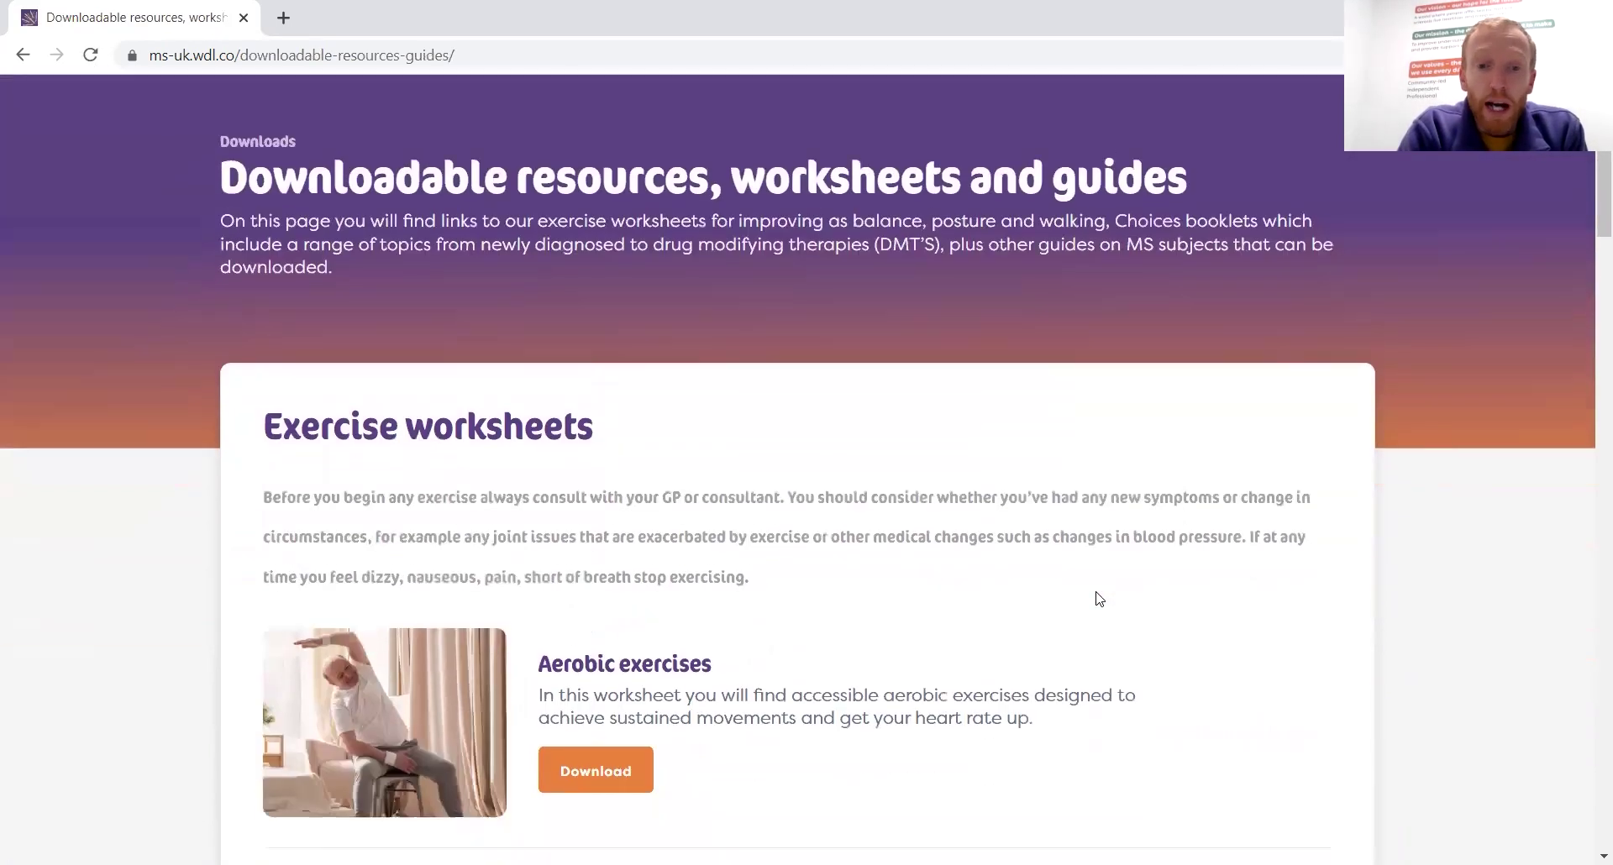
pyautogui.scroll(-4, 1099, 598)
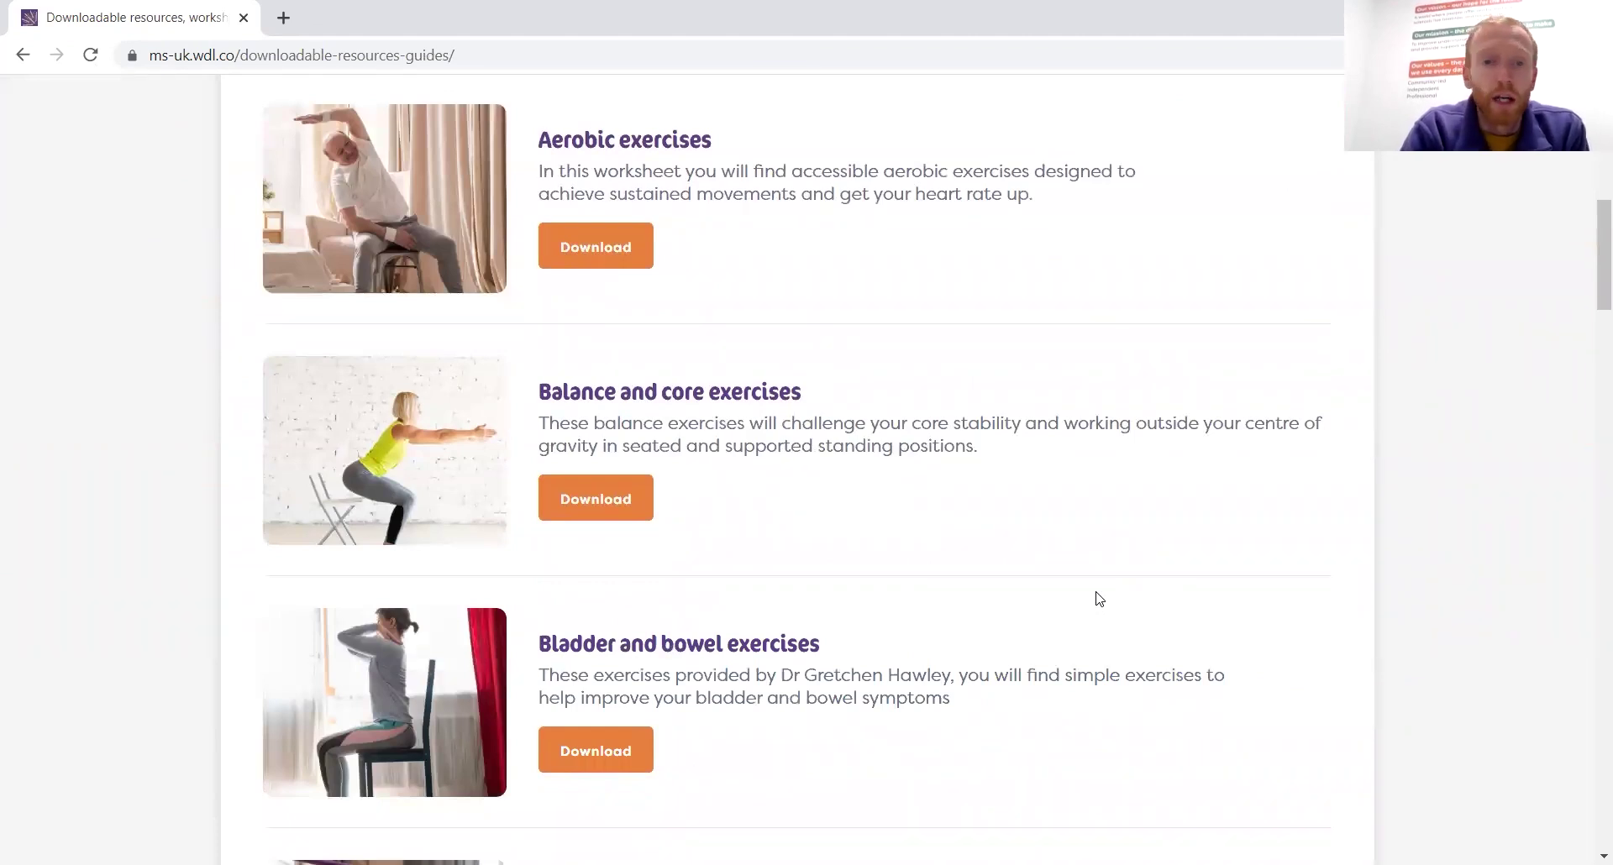
pyautogui.scroll(-12, 1099, 598)
pyautogui.scroll(-11, 1099, 598)
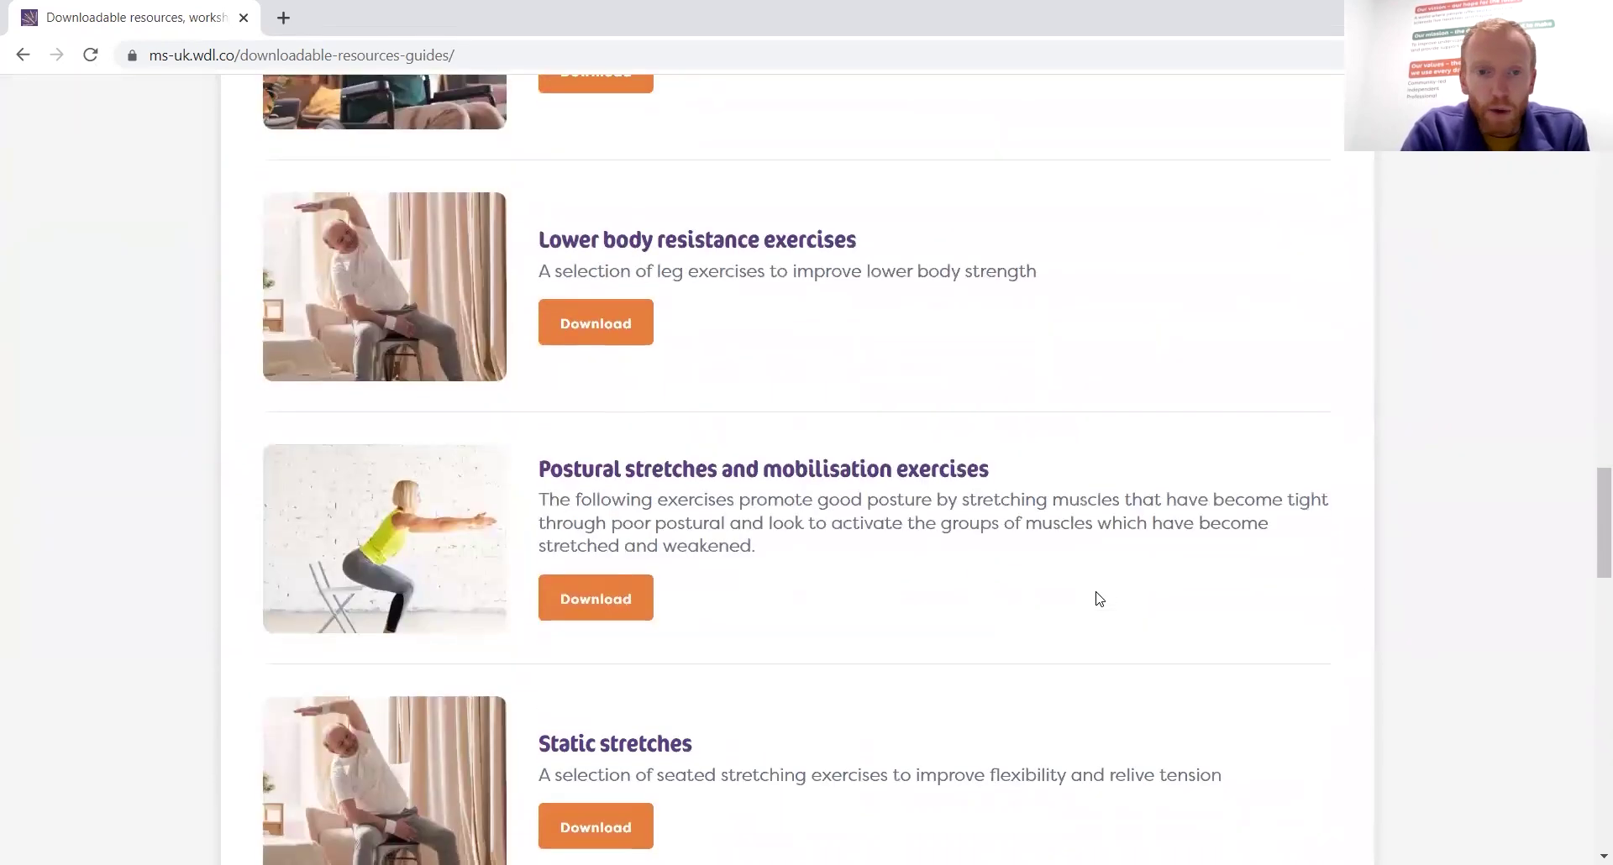
pyautogui.scroll(-2, 1099, 598)
pyautogui.scroll(-16, 1099, 598)
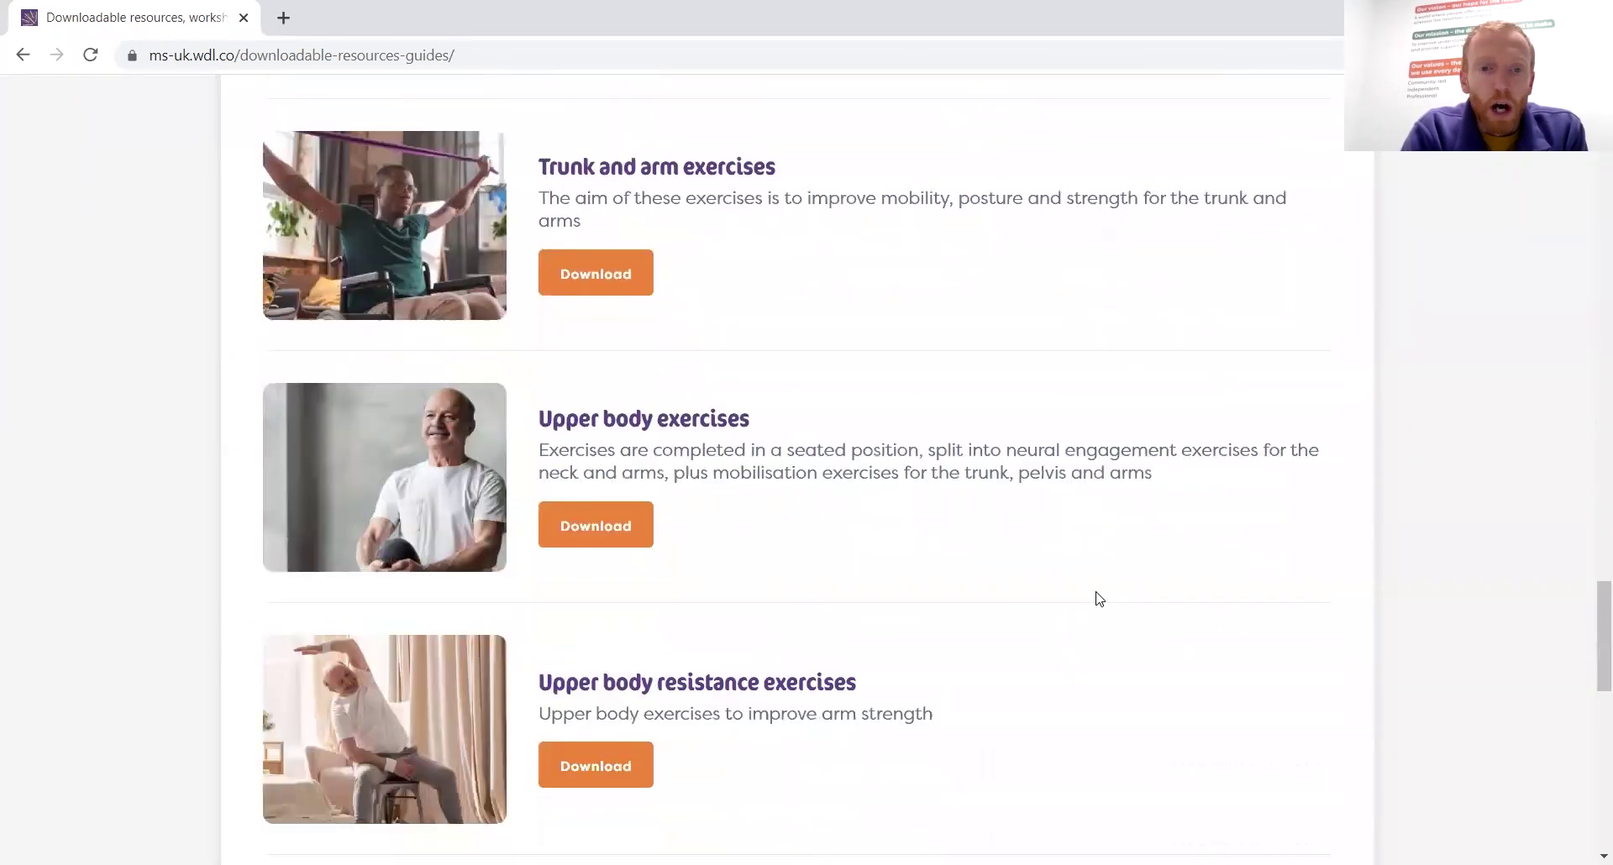
pyautogui.scroll(13, 1098, 593)
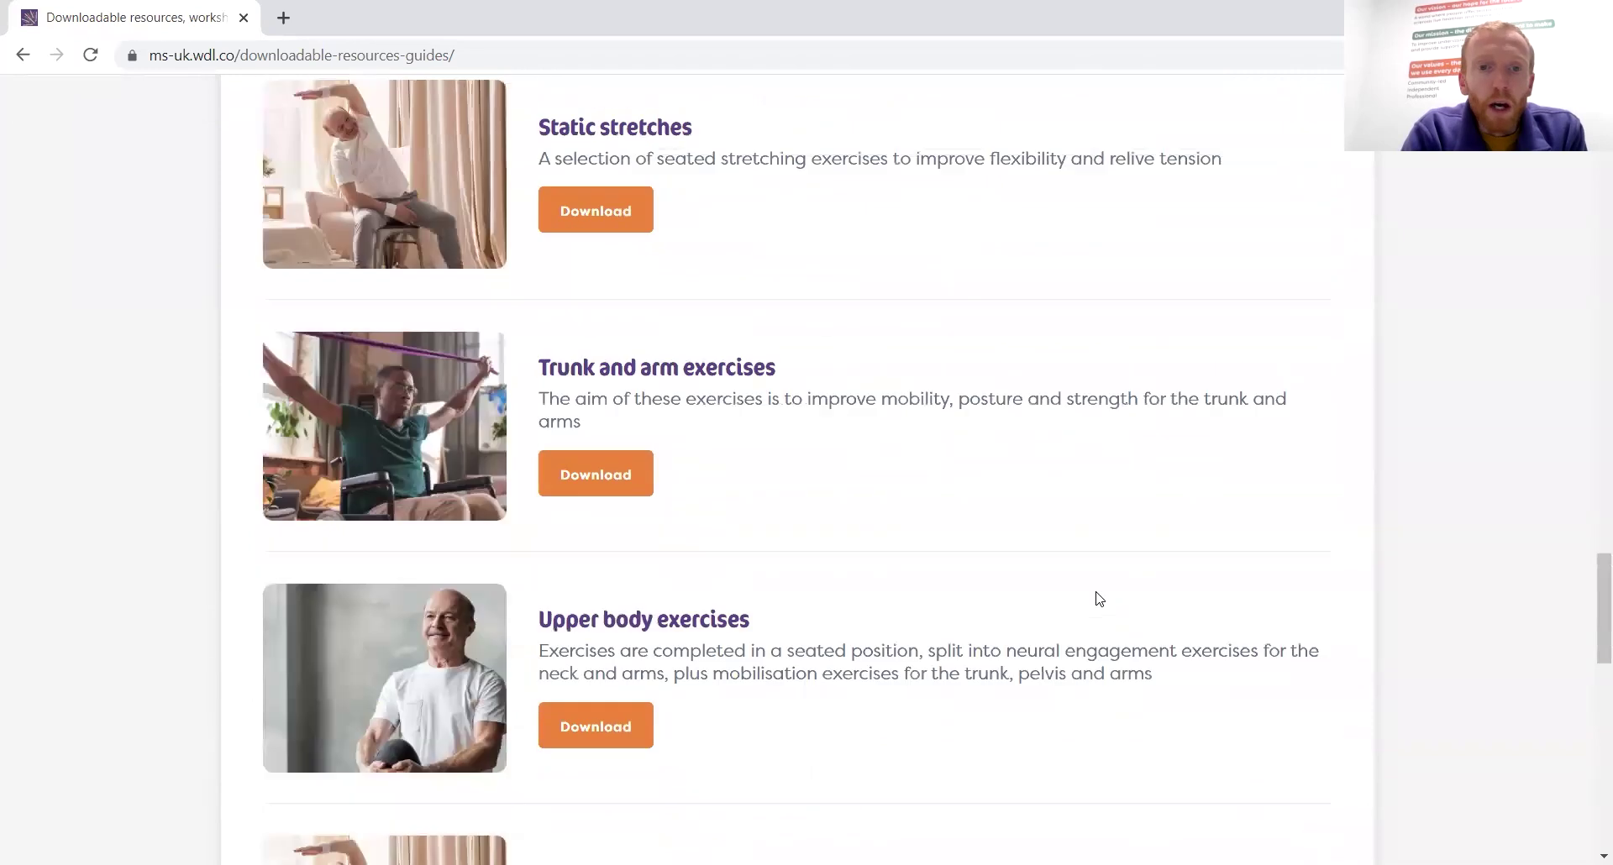
pyautogui.scroll(2, 644, 349)
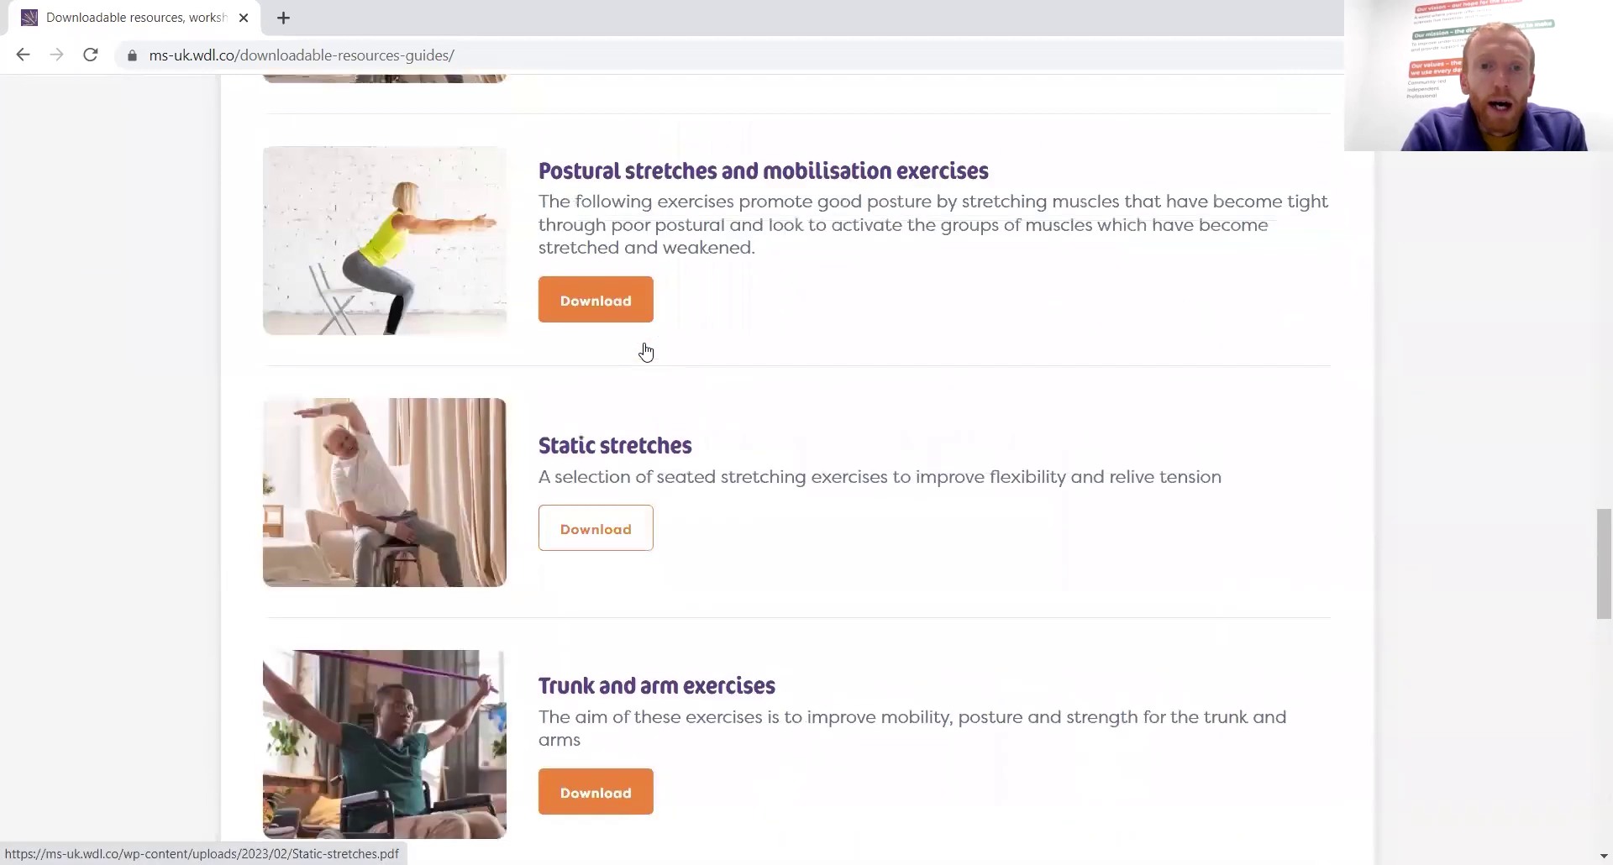
pyautogui.click(611, 339)
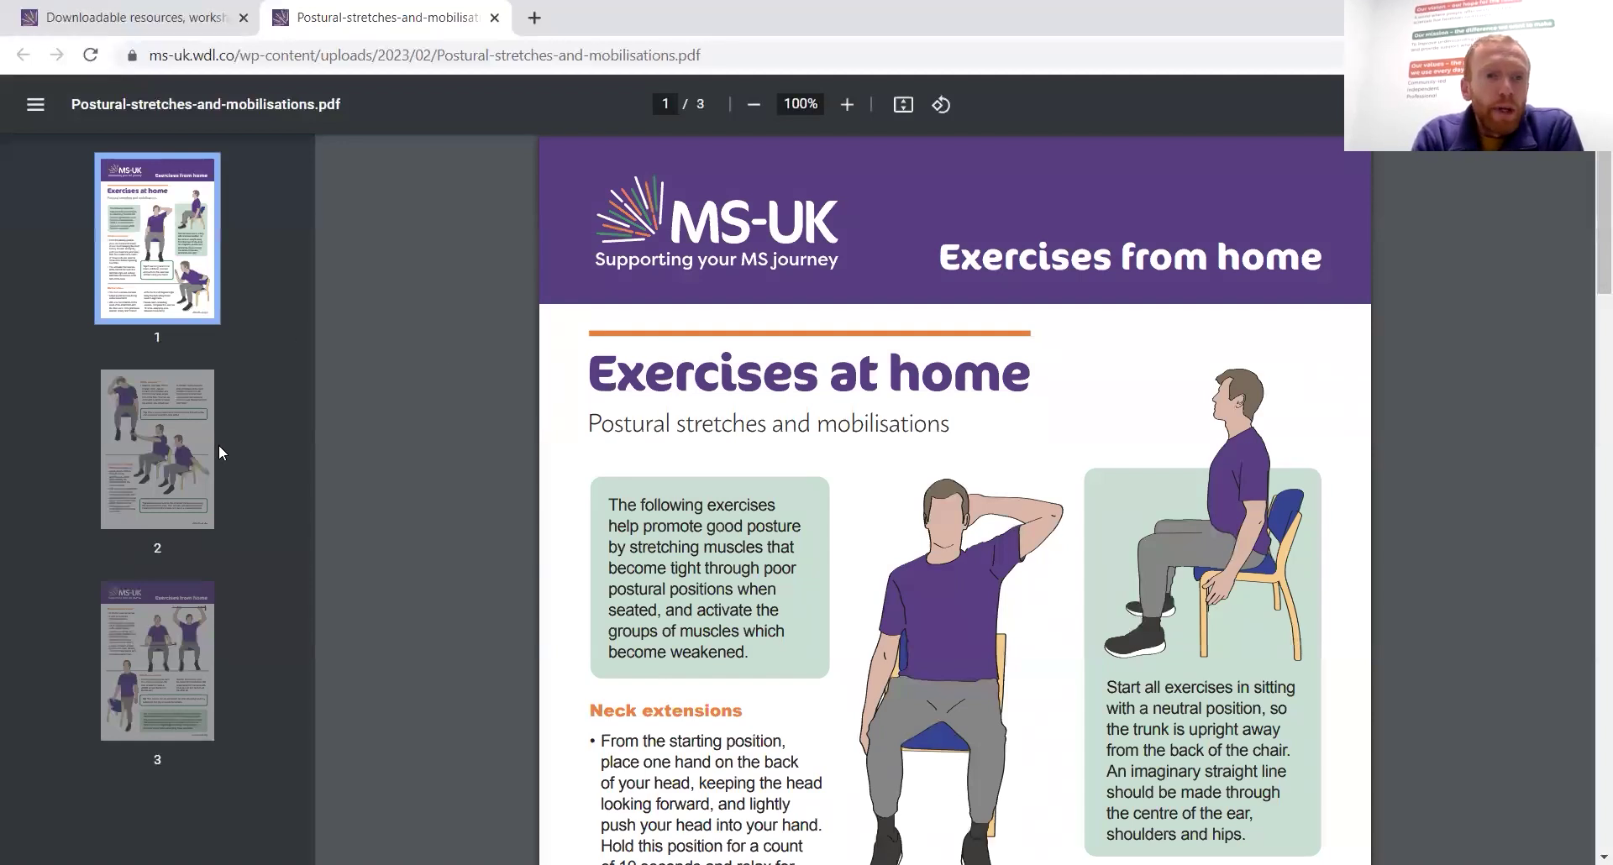
# Read pages 1–3 of the postural stretches worksheet PDF, then return to the Downloadable resources tab
pyautogui.scroll(-3, 752, 531)
pyautogui.scroll(-12, 752, 531)
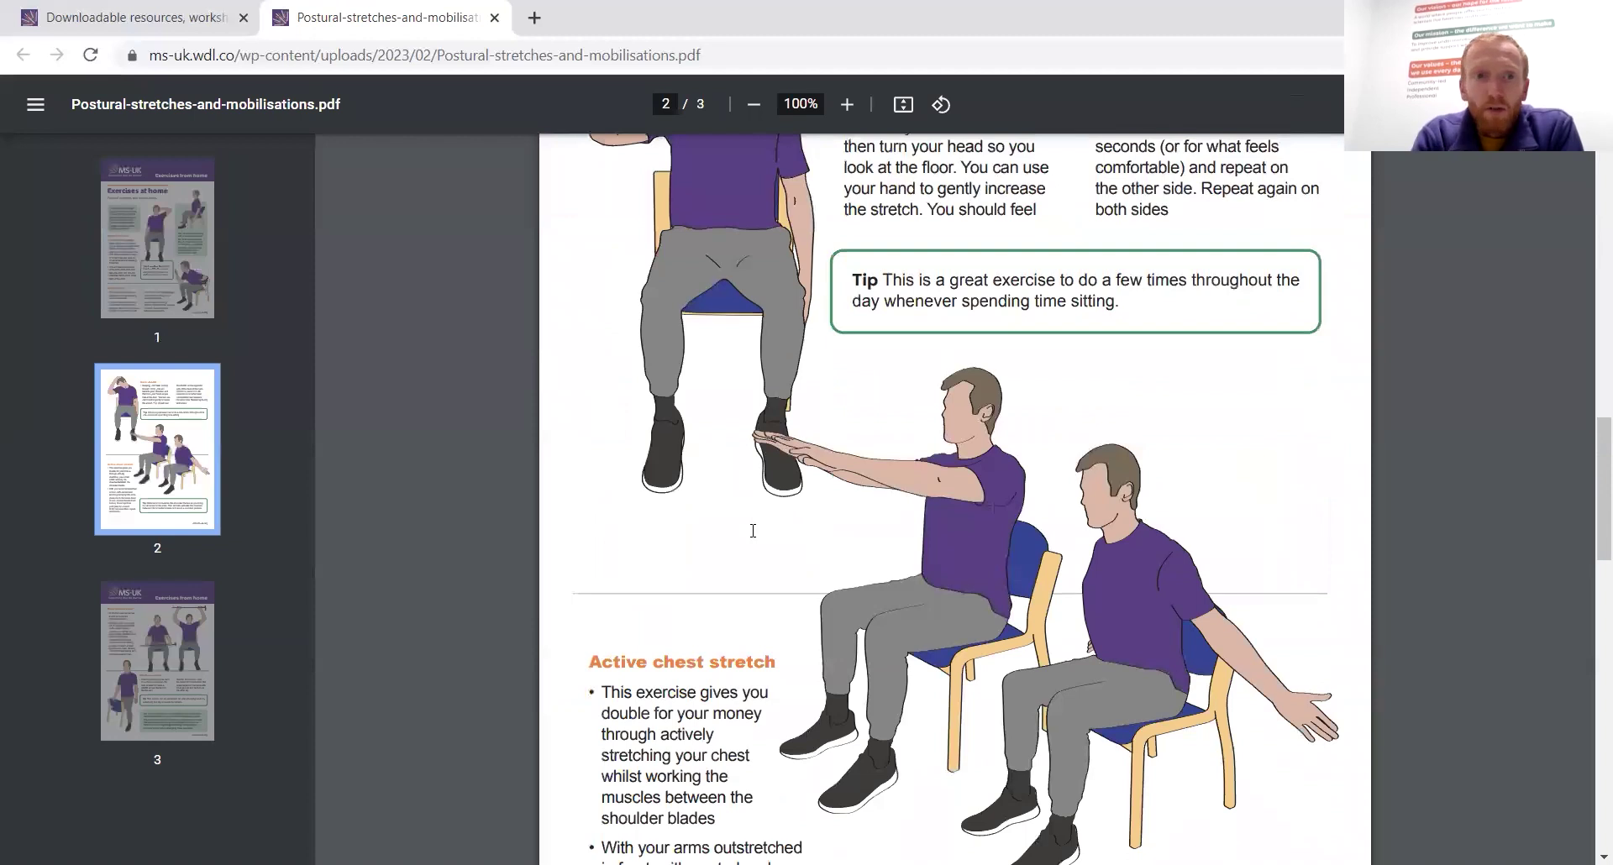
pyautogui.scroll(-7, 753, 531)
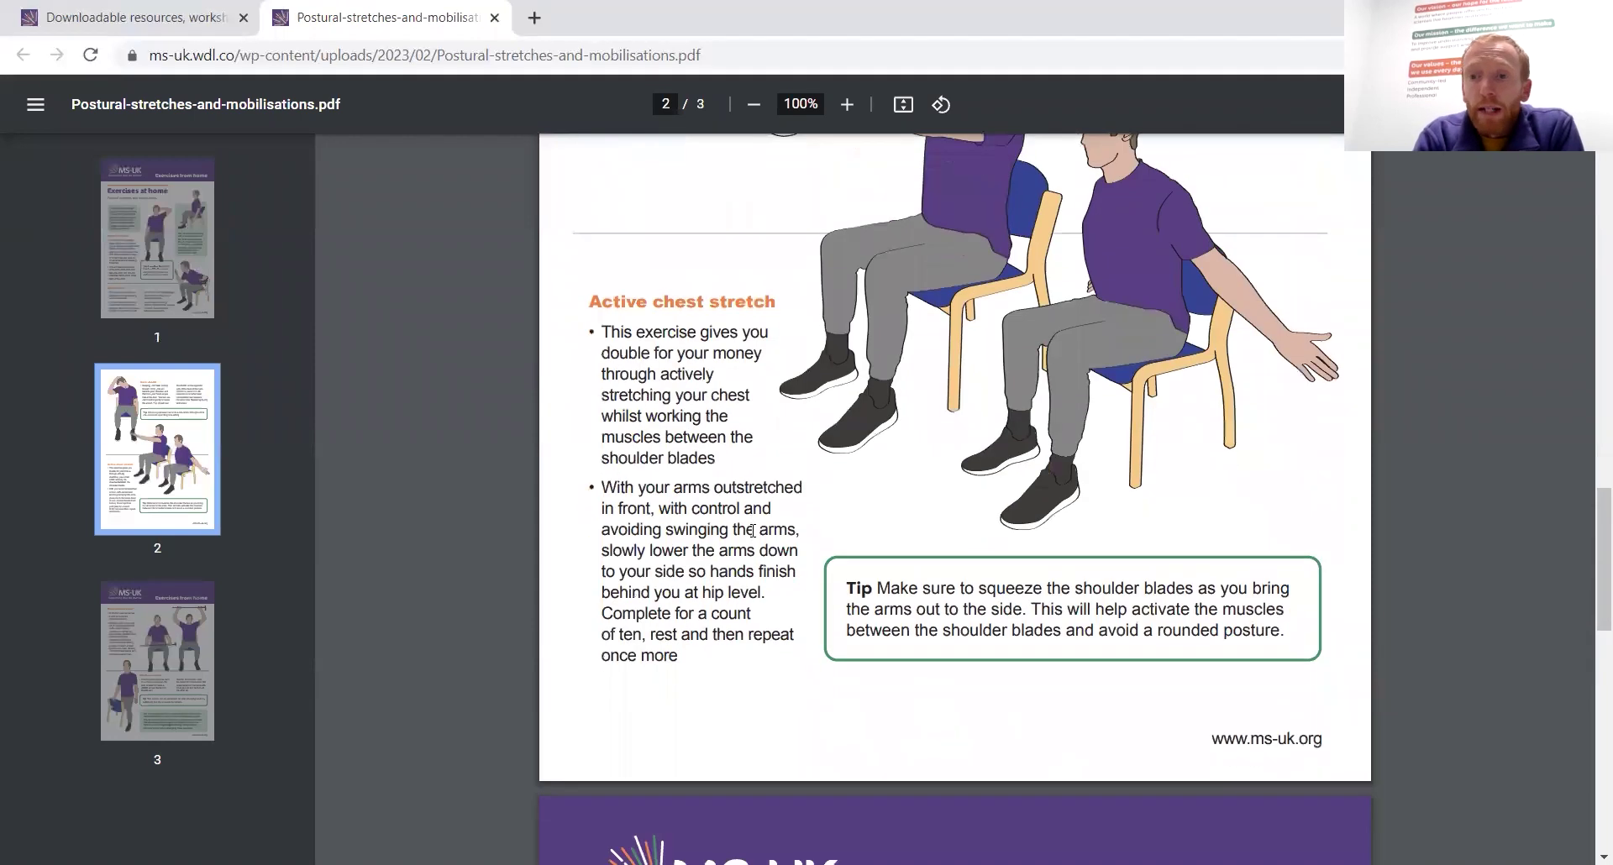
pyautogui.scroll(-3, 752, 530)
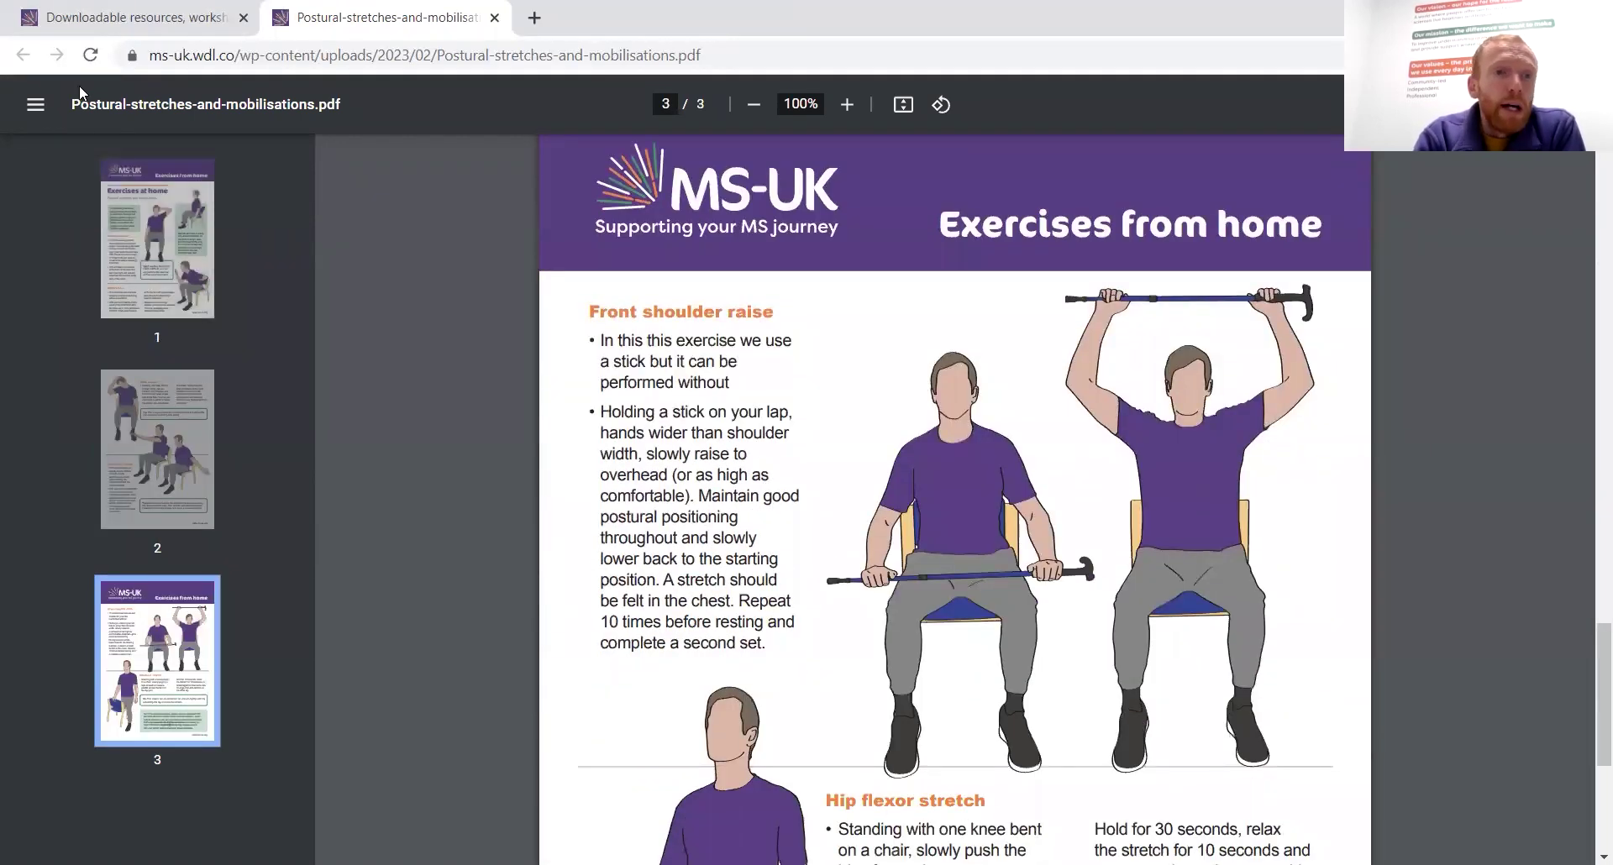
pyautogui.click(149, 30)
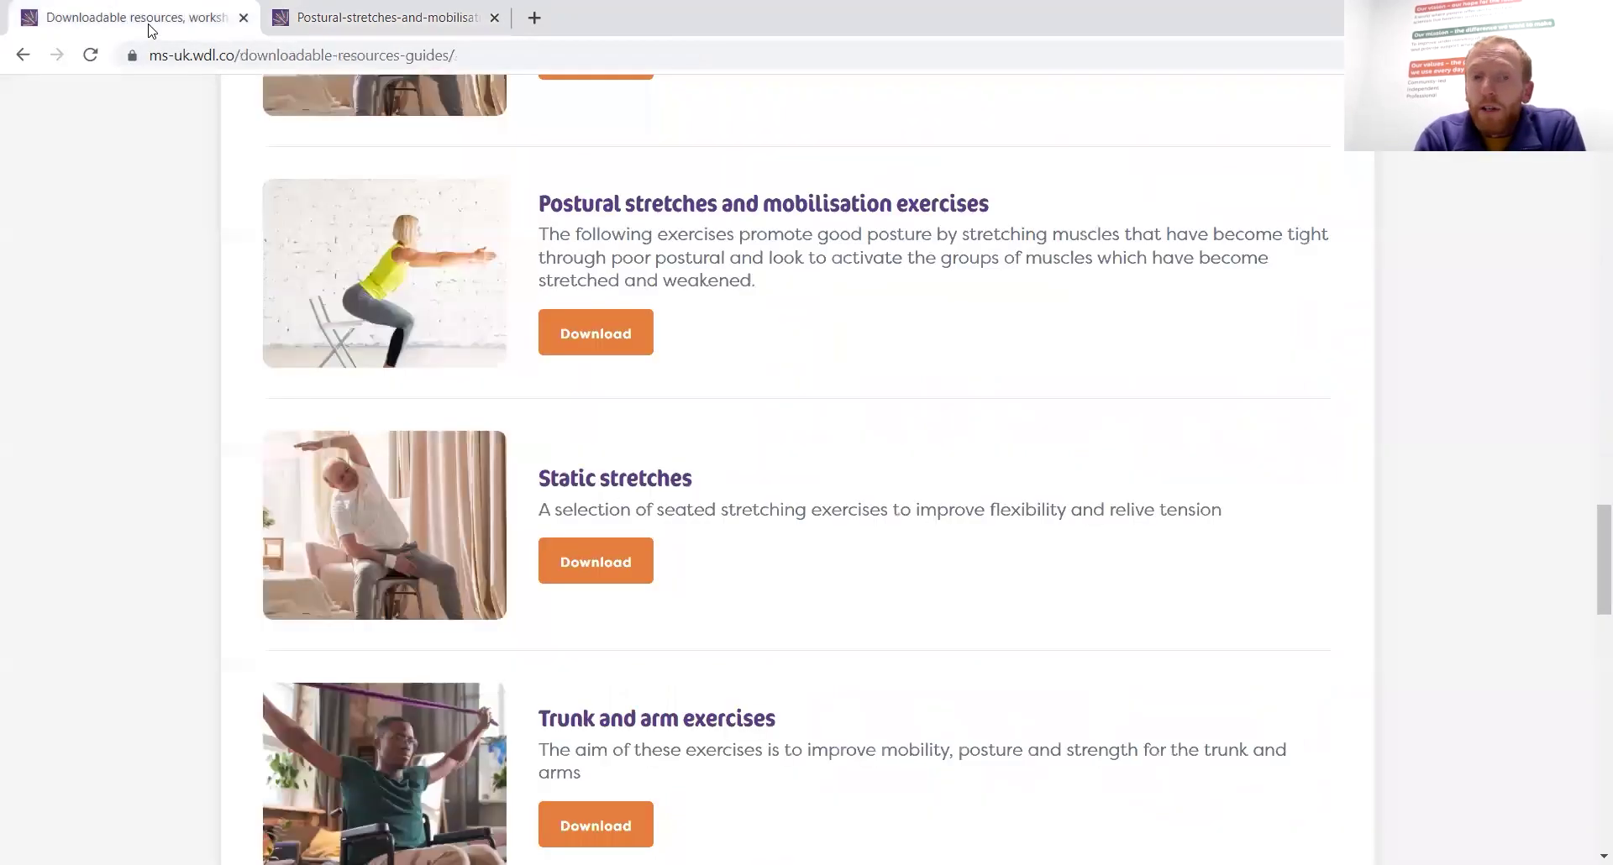
pyautogui.scroll(-3, 791, 569)
pyautogui.scroll(15, 791, 569)
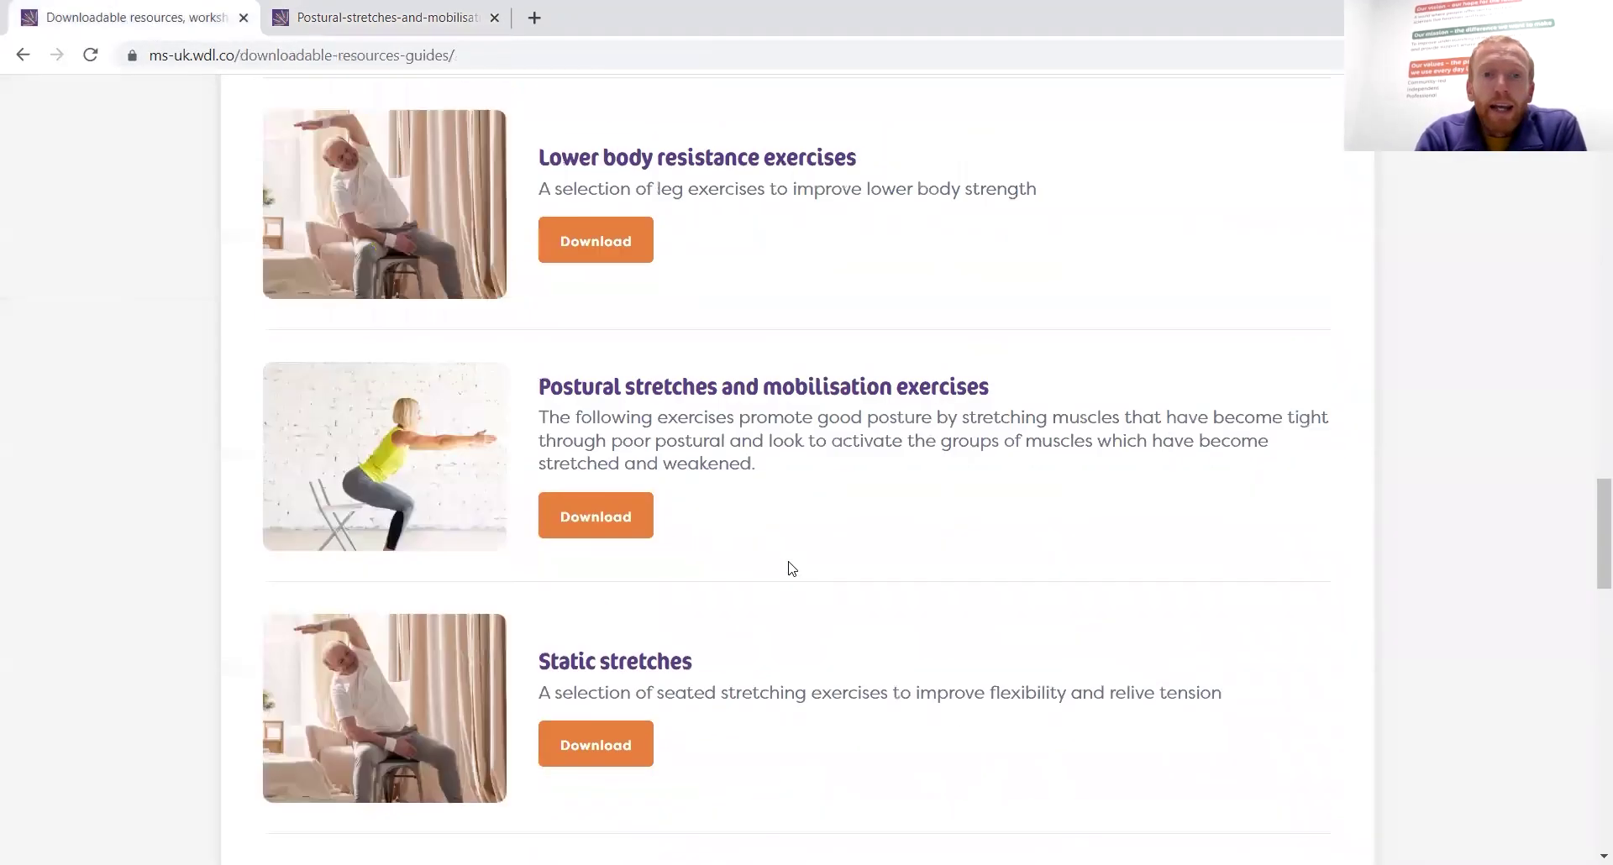
pyautogui.scroll(10, 791, 568)
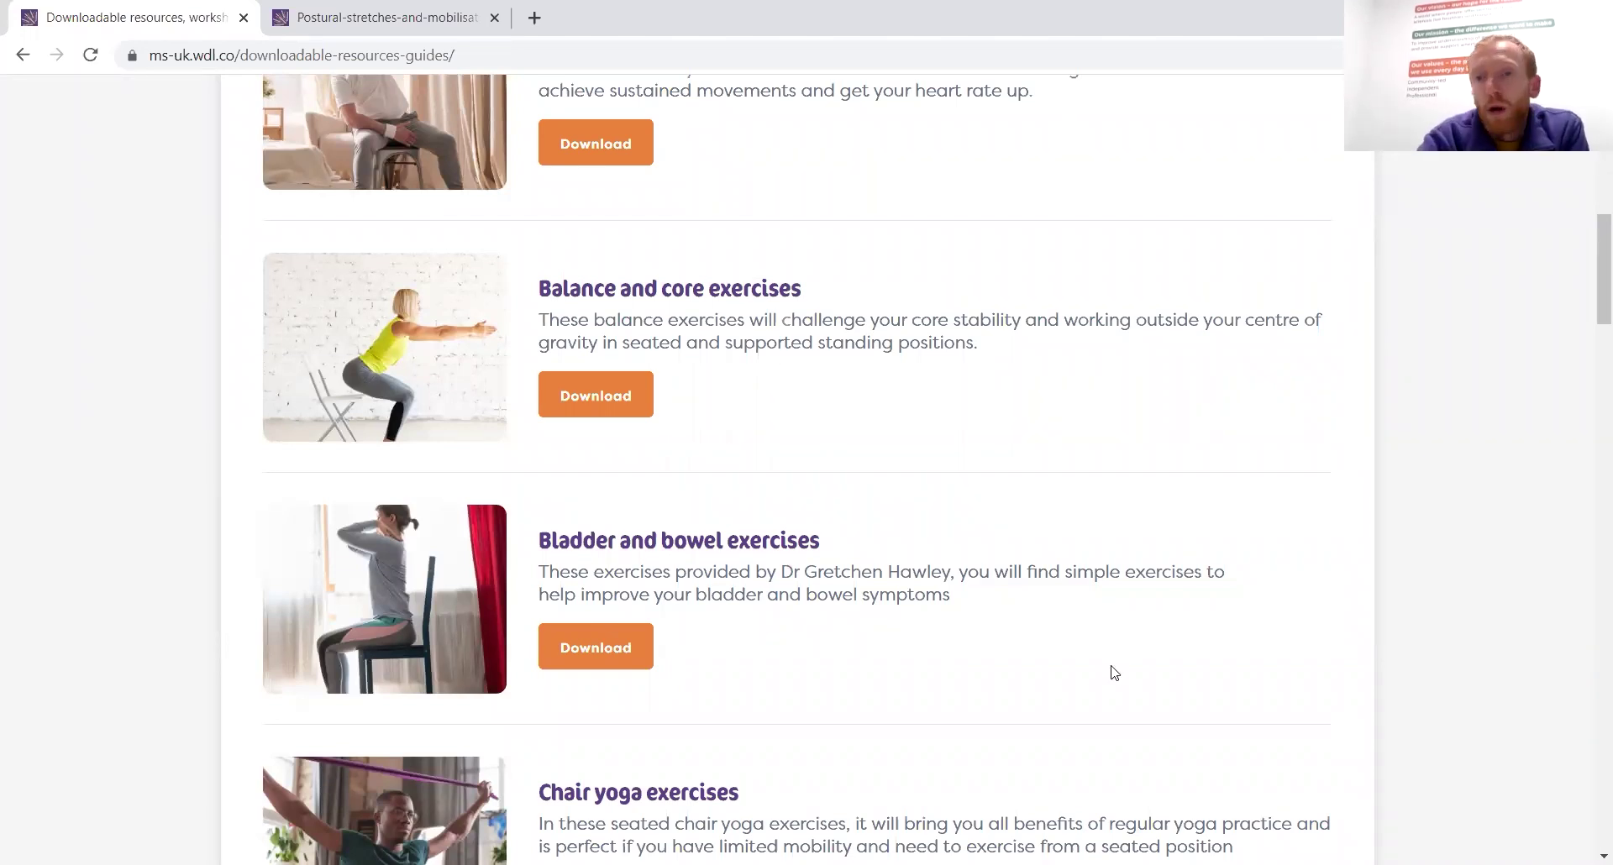
pyautogui.scroll(-6, 919, 499)
pyautogui.scroll(-19, 918, 499)
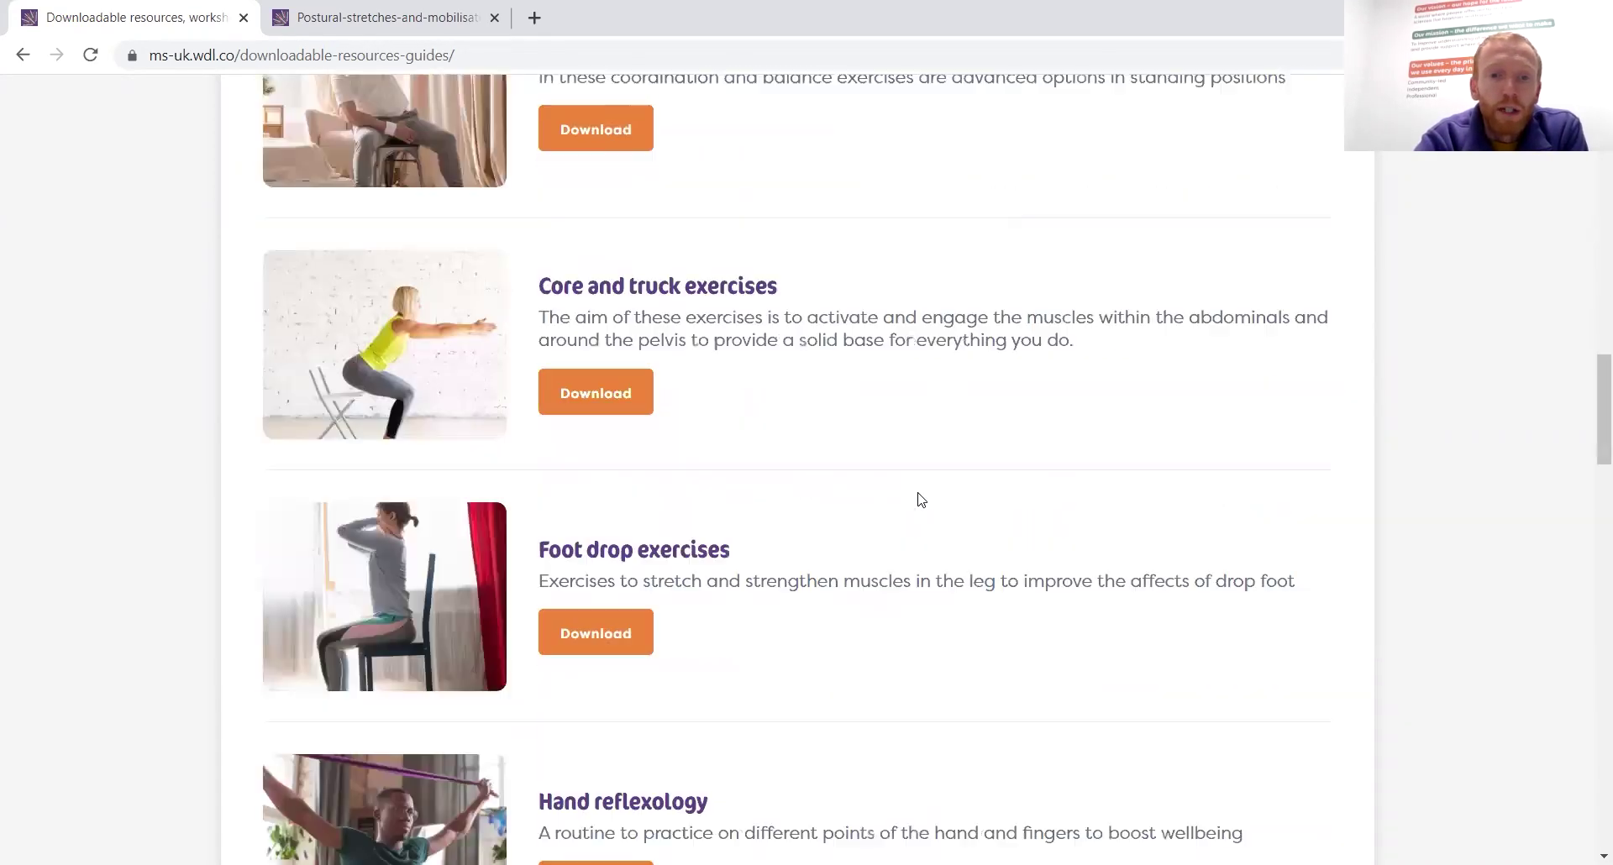
pyautogui.scroll(-16, 919, 494)
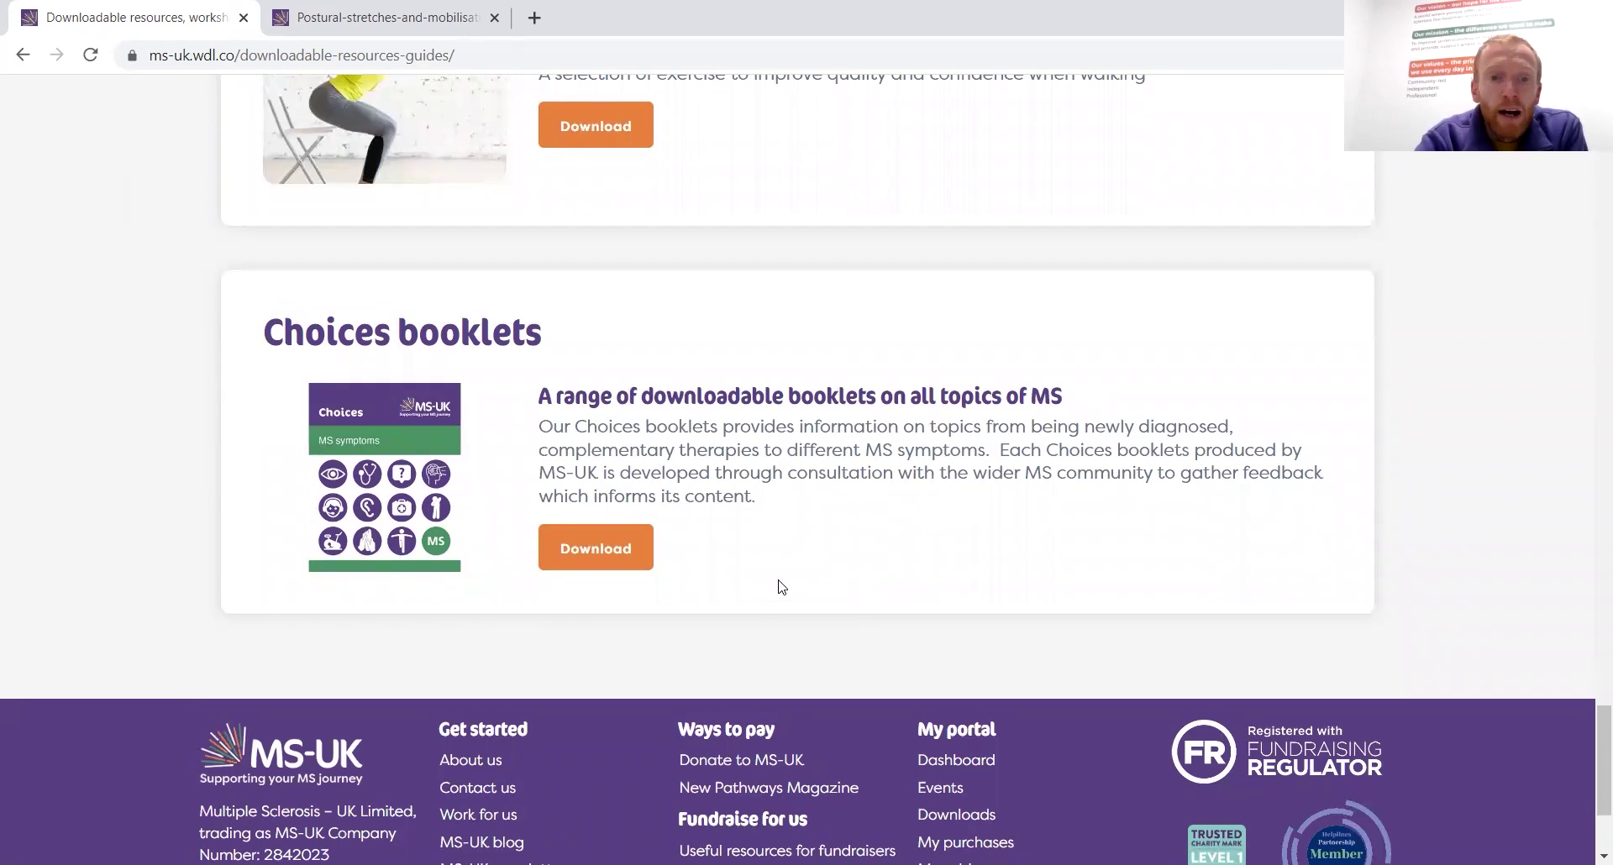
# Open the Choices booklets page in a new tab and browse the Life with MS booklets page
pyautogui.click(594, 548)
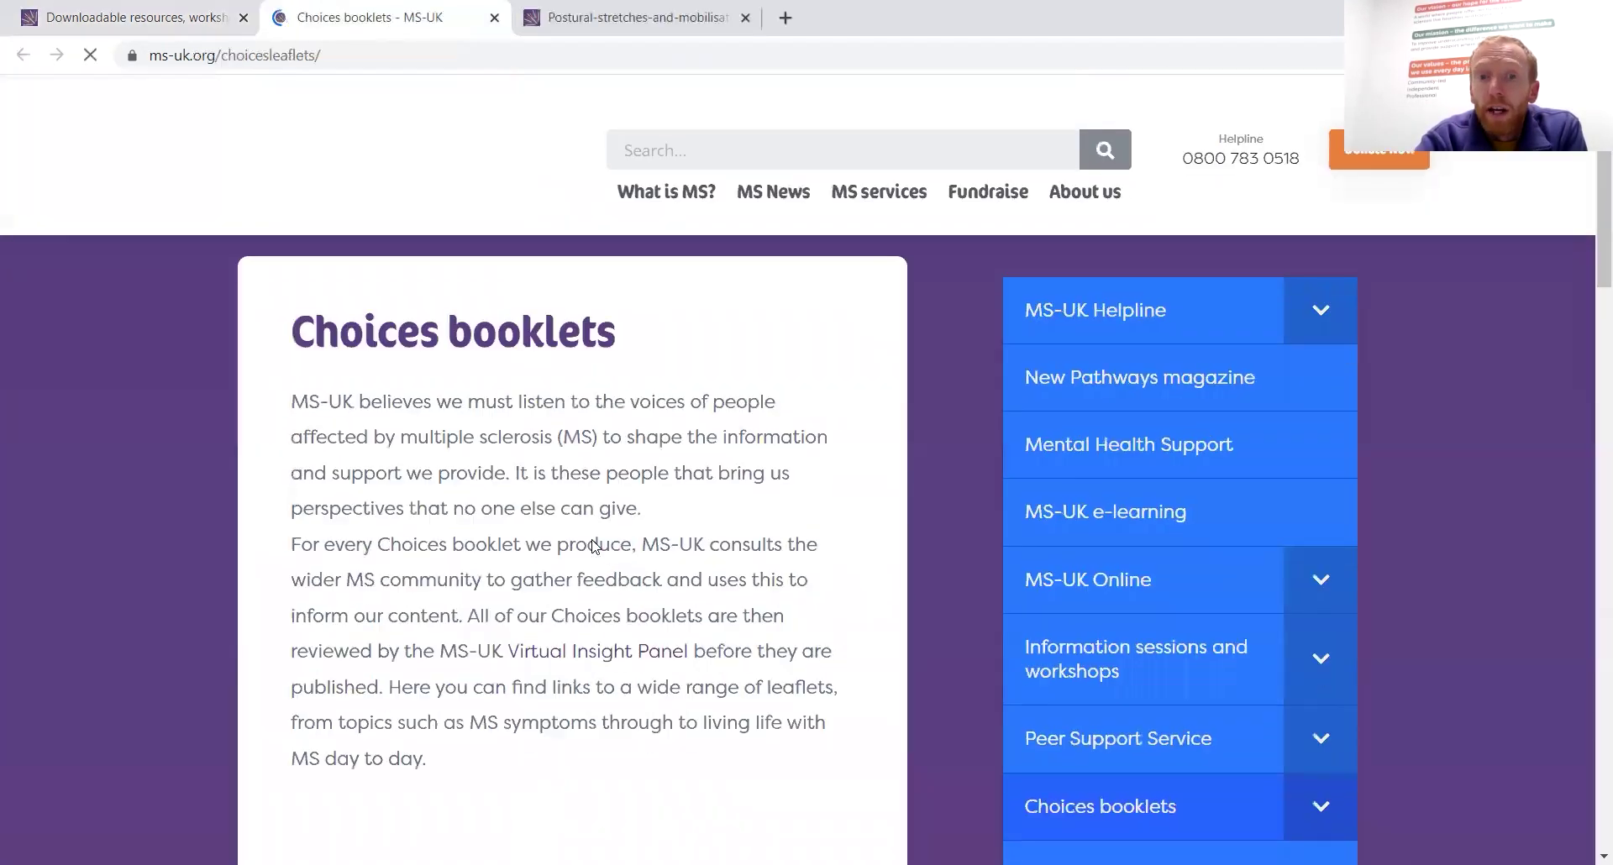
pyautogui.scroll(-3, 593, 546)
pyautogui.scroll(-8, 594, 546)
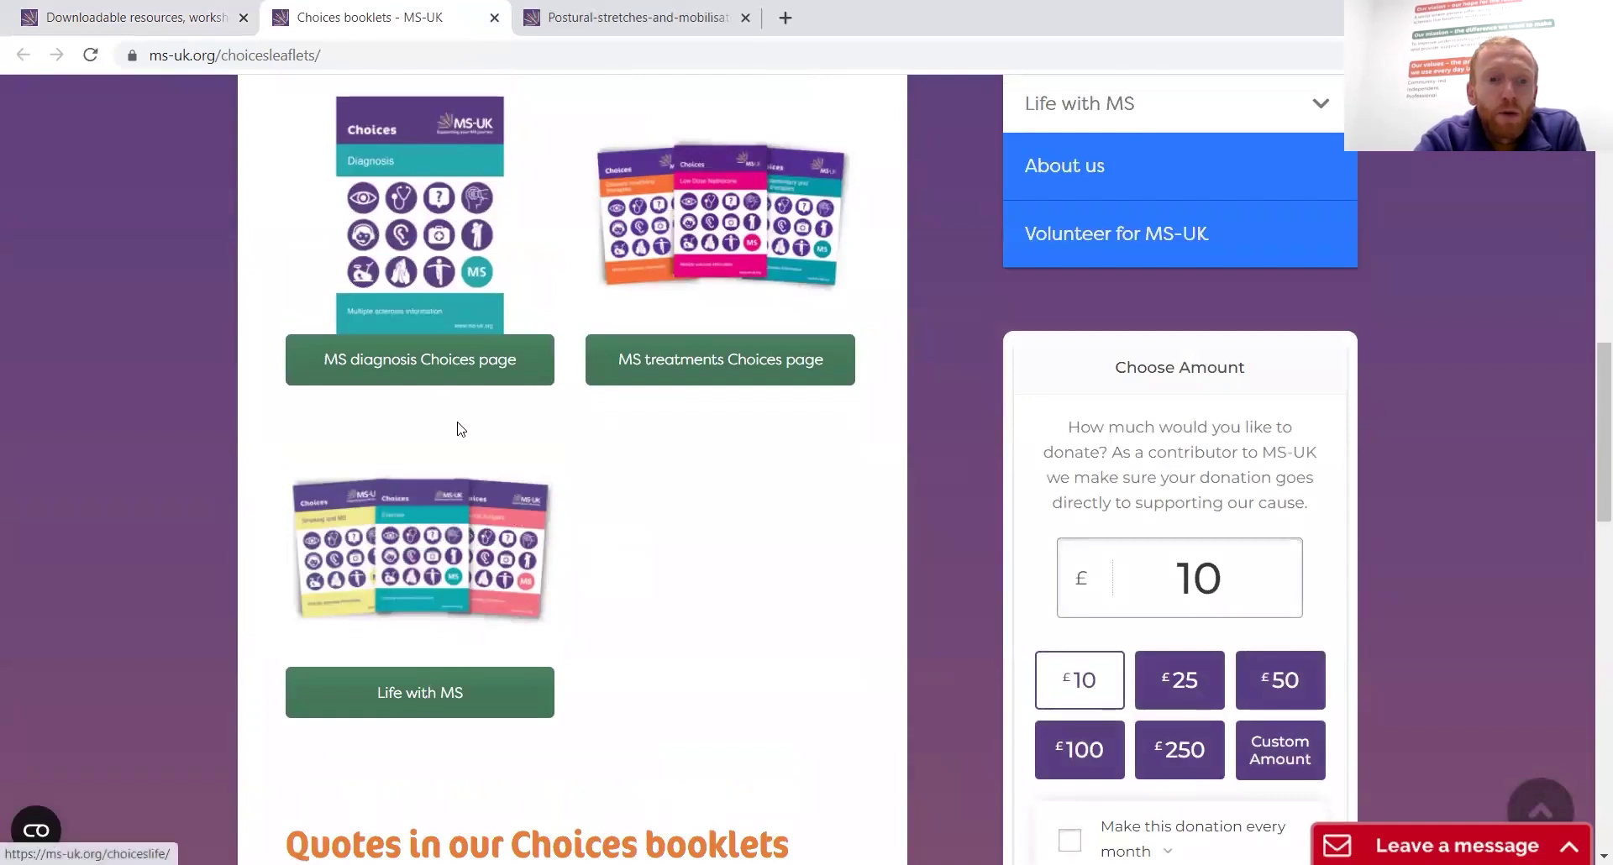
pyautogui.click(421, 695)
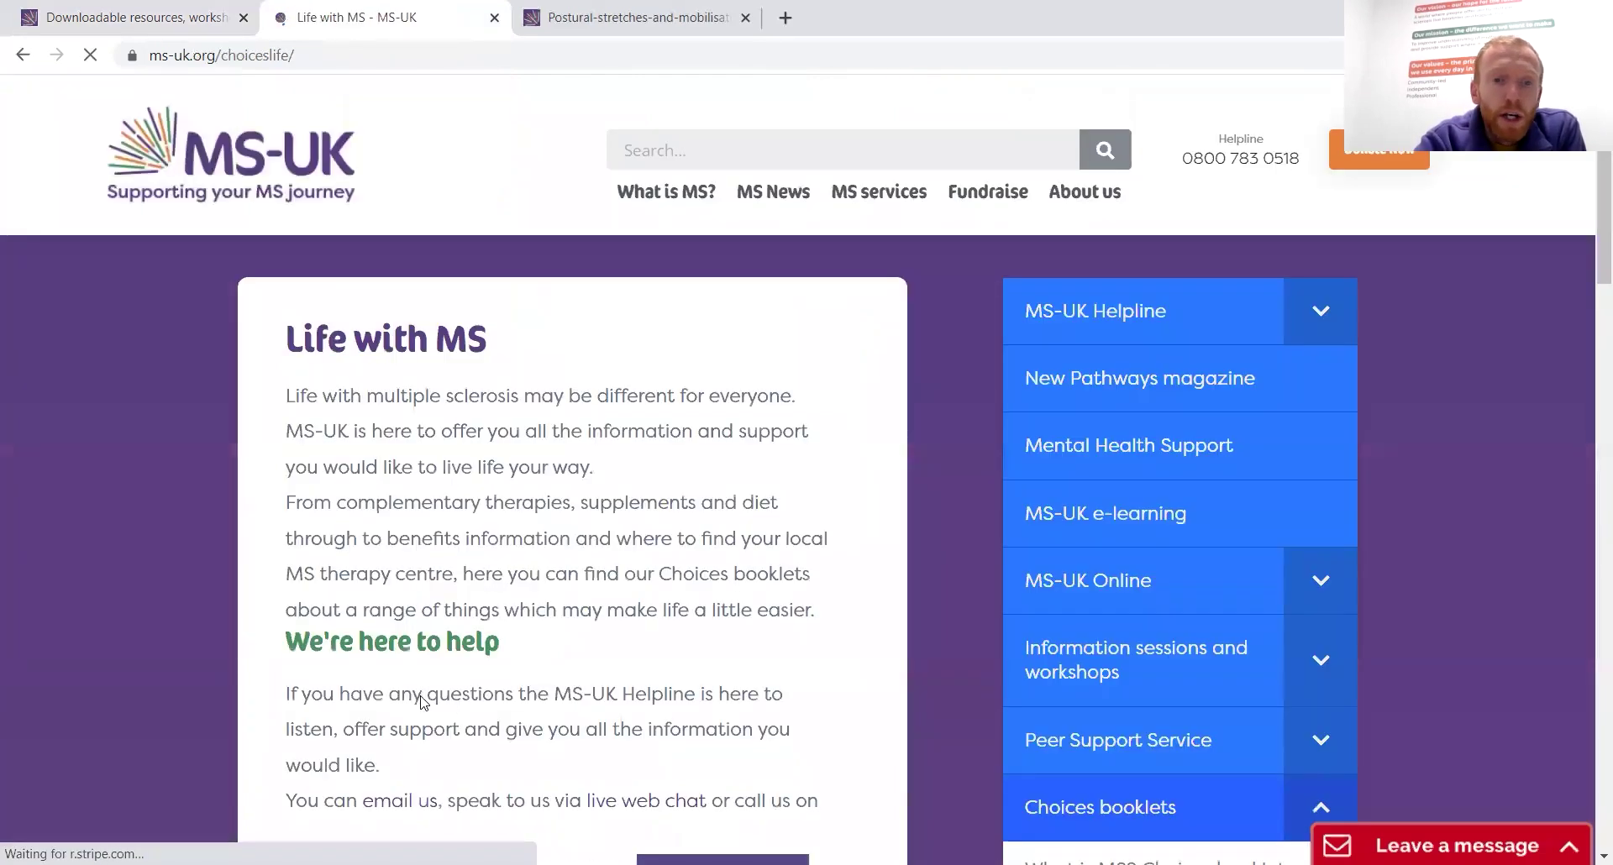
pyautogui.scroll(-9, 422, 703)
pyautogui.scroll(-3, 421, 703)
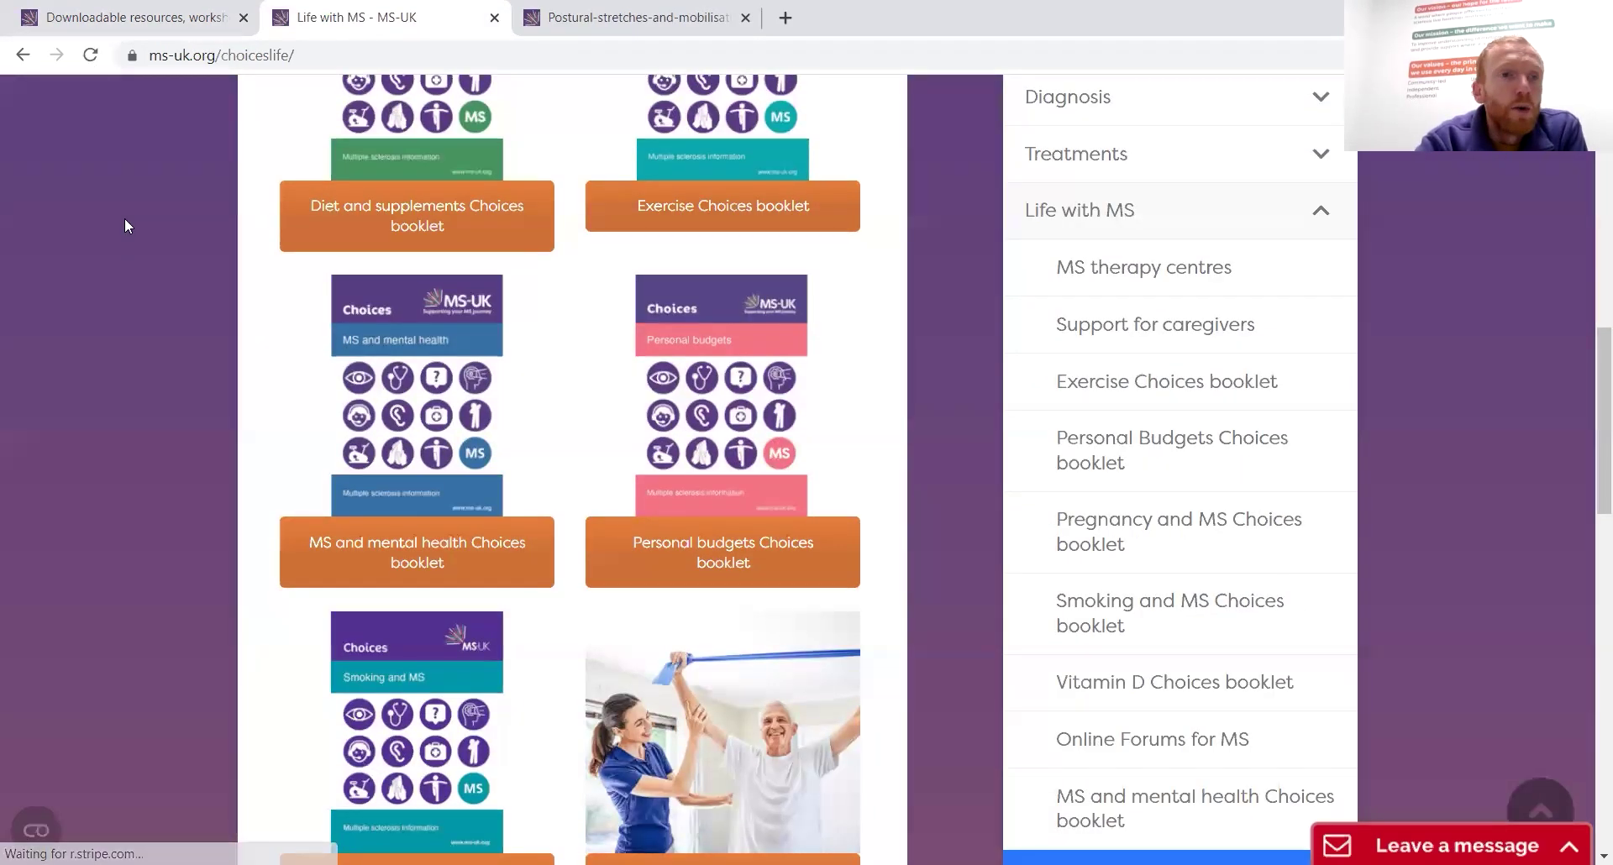
# Switch back to the Downloadable resources tab and scroll to the top
pyautogui.click(94, 33)
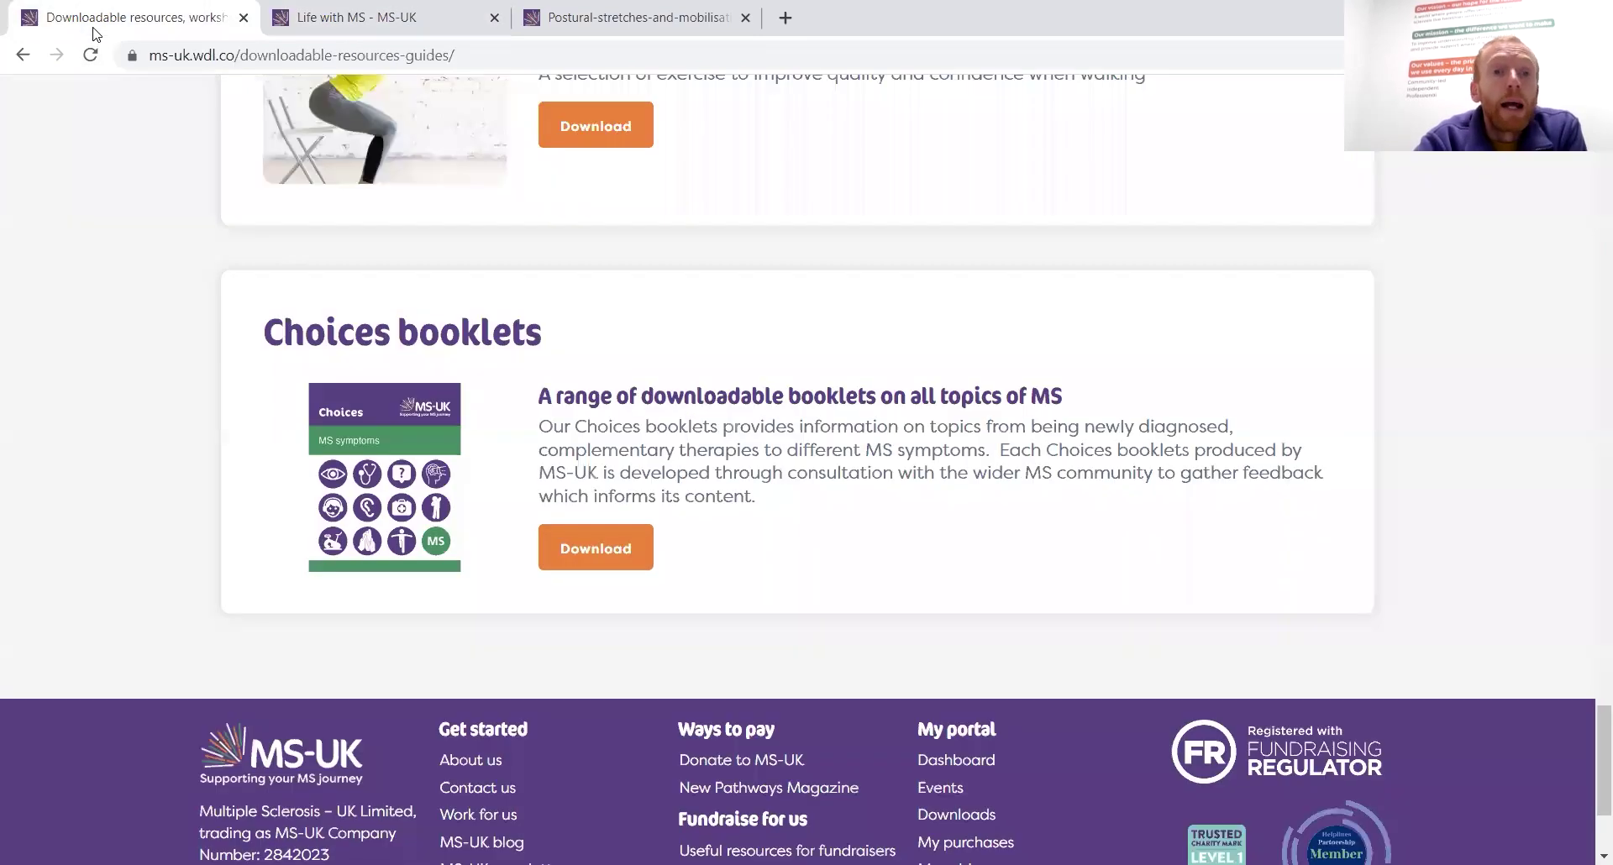
pyautogui.scroll(10, 547, 361)
pyautogui.scroll(10, 548, 356)
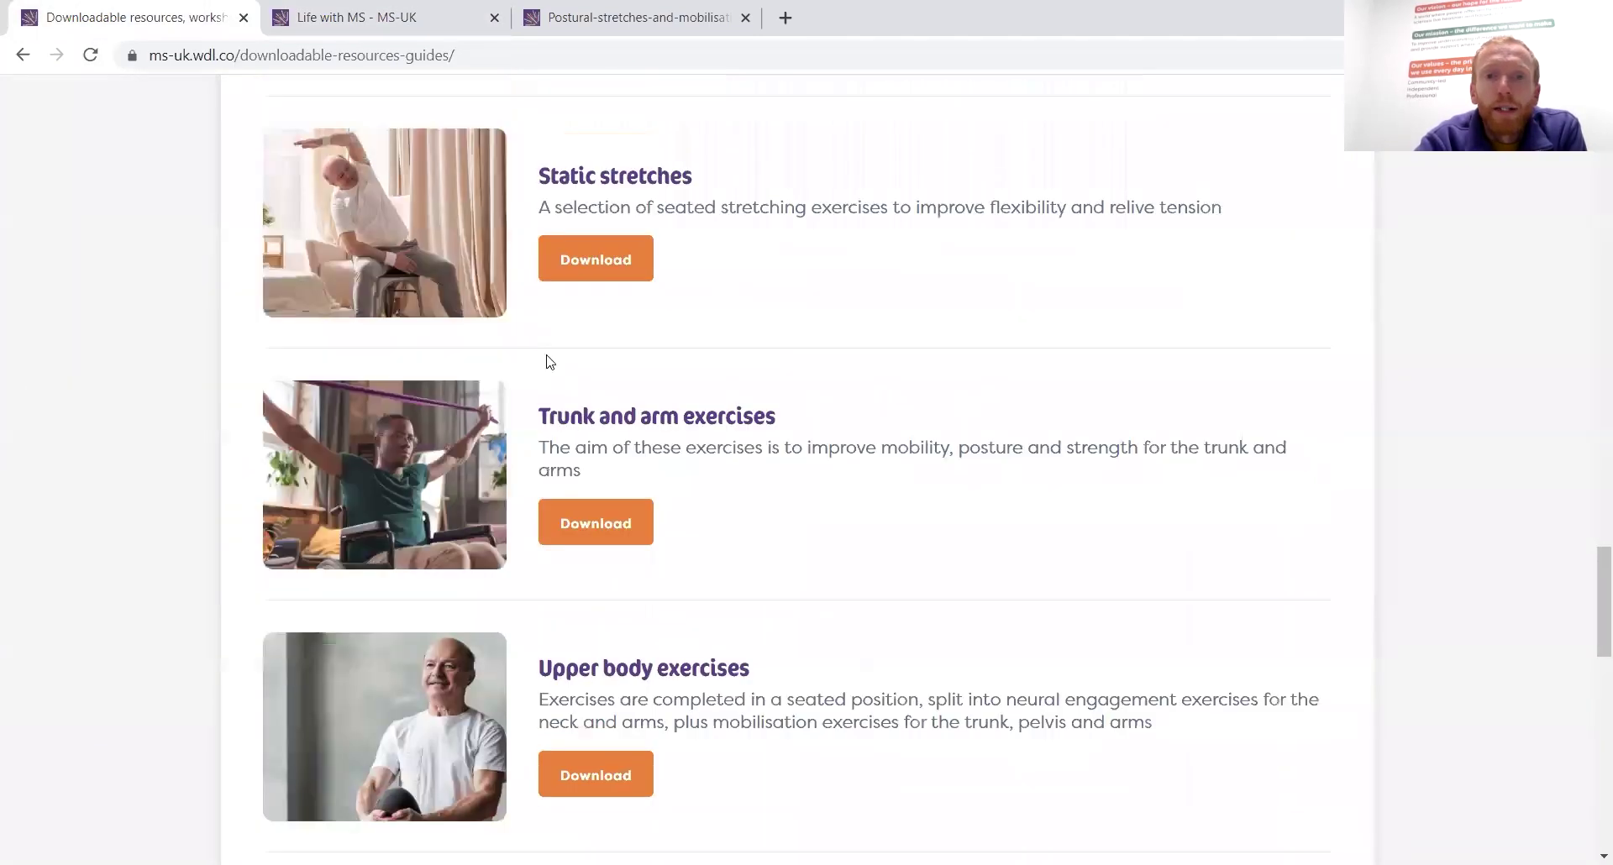
pyautogui.scroll(10, 548, 356)
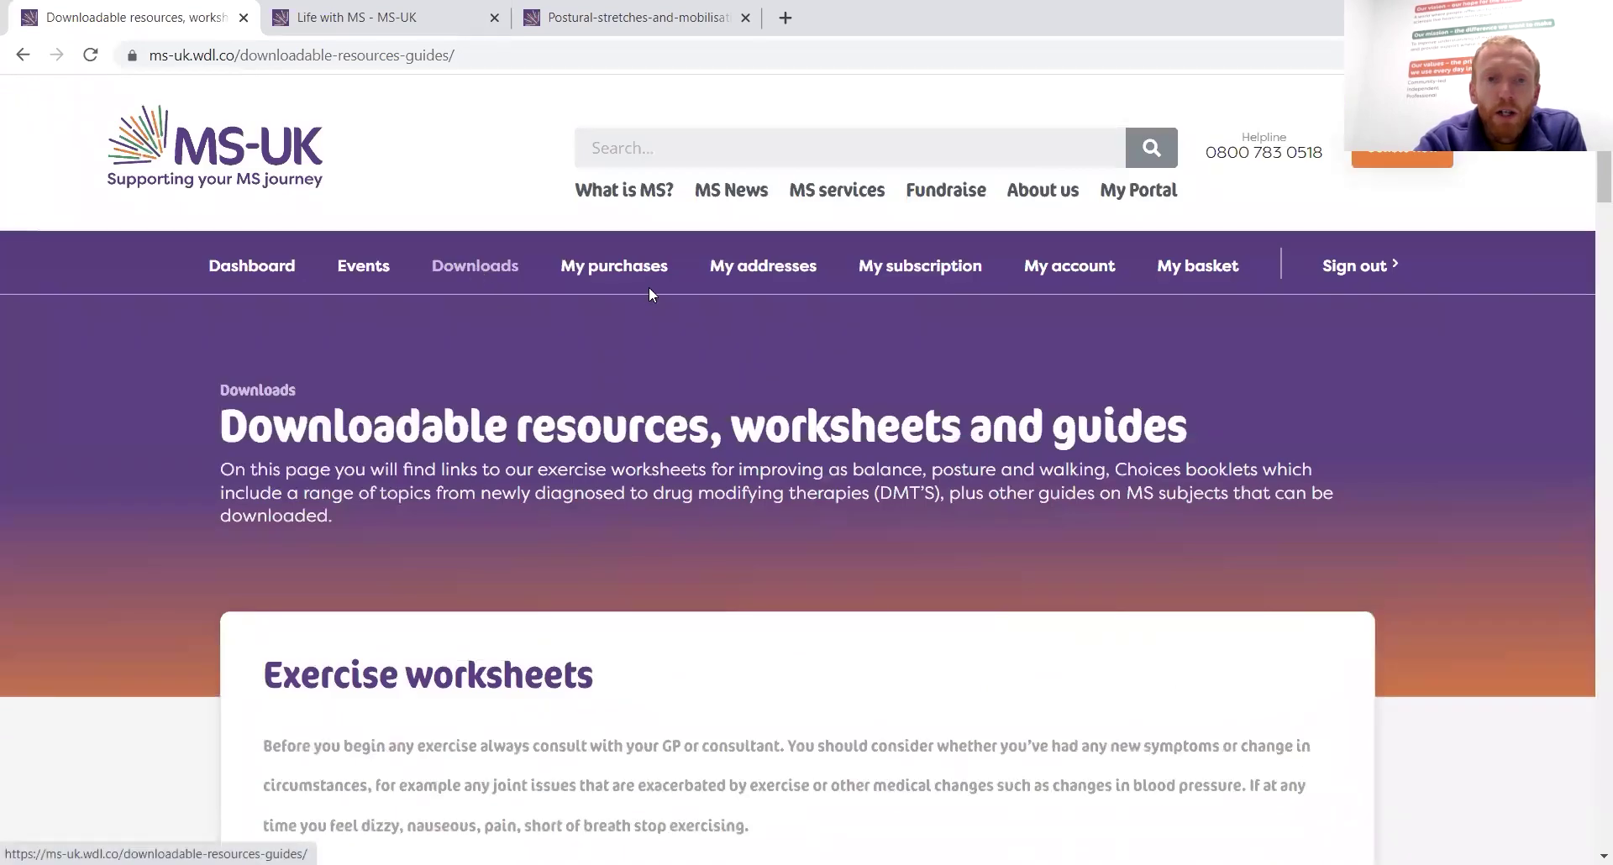
# Review My purchases and the ticket details of the most recent order
pyautogui.click(613, 269)
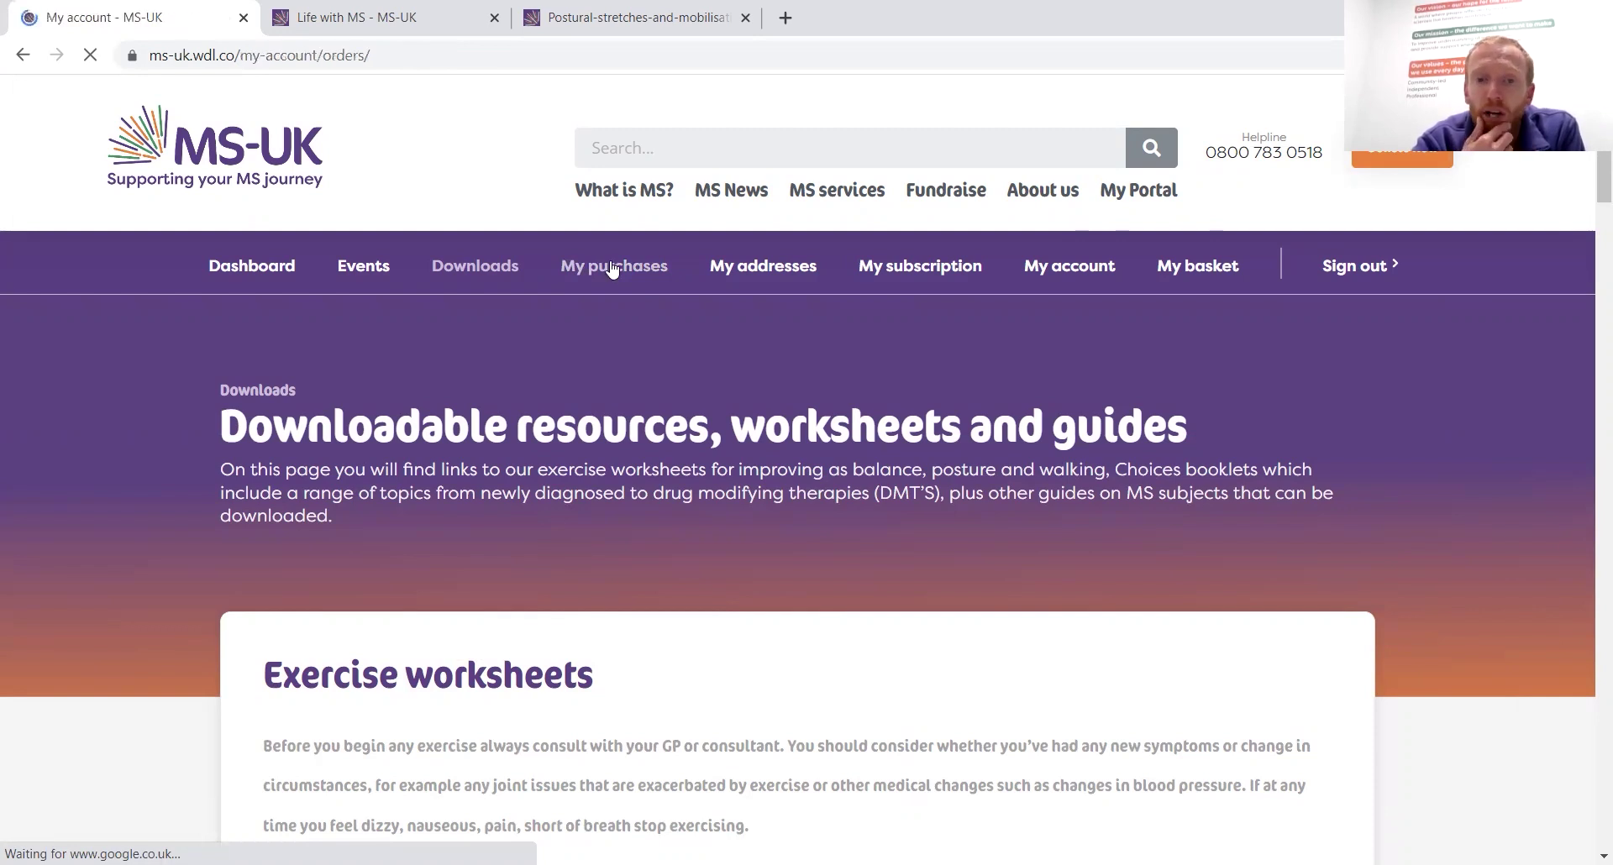
pyautogui.scroll(-7, 960, 642)
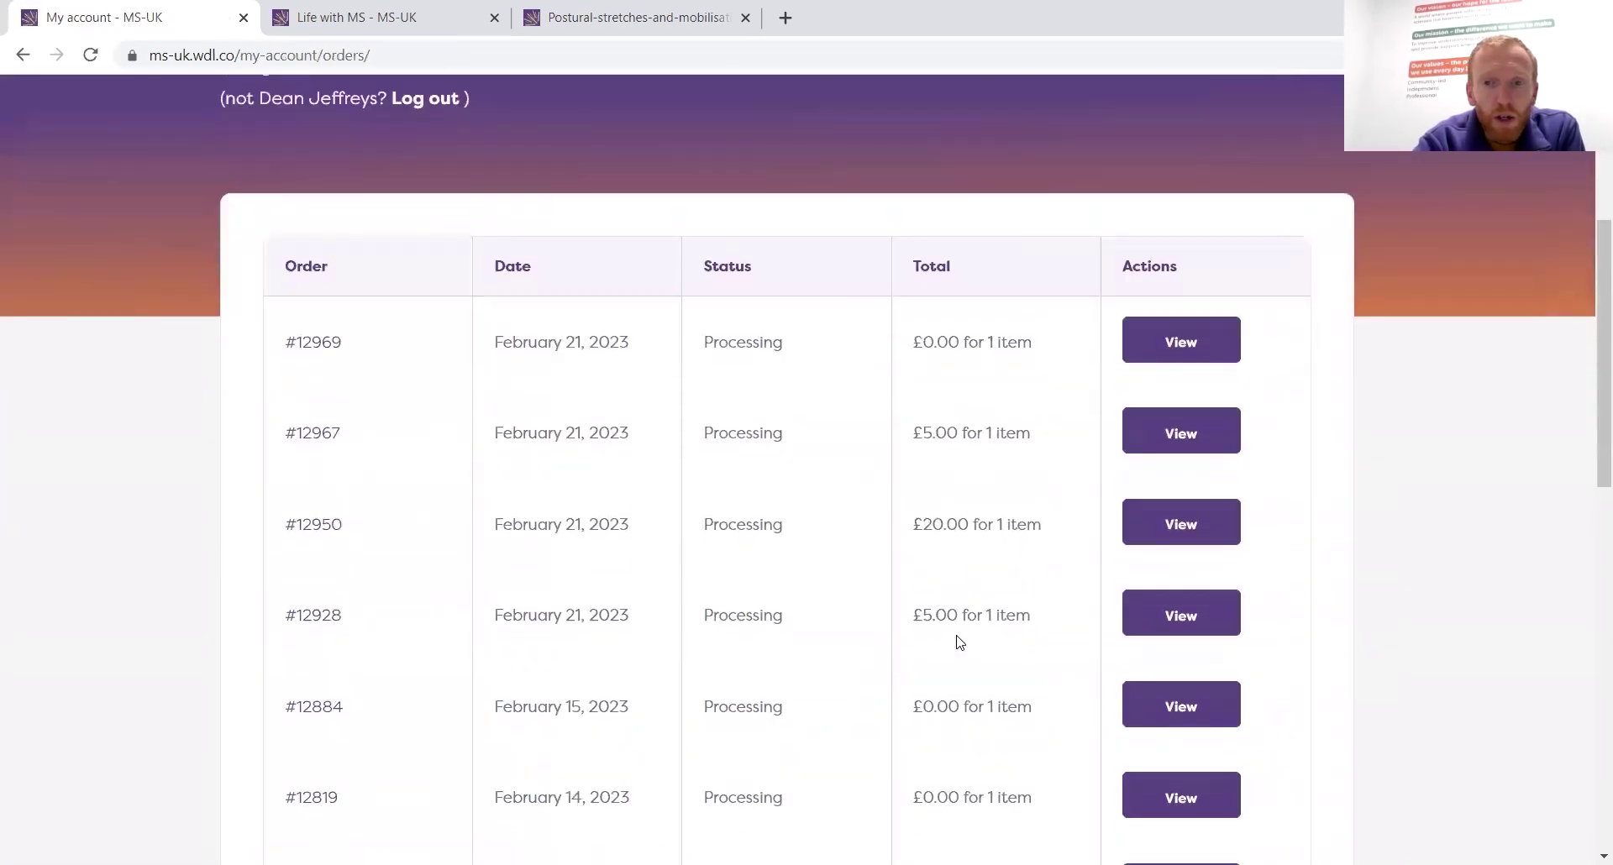
pyautogui.scroll(4, 960, 642)
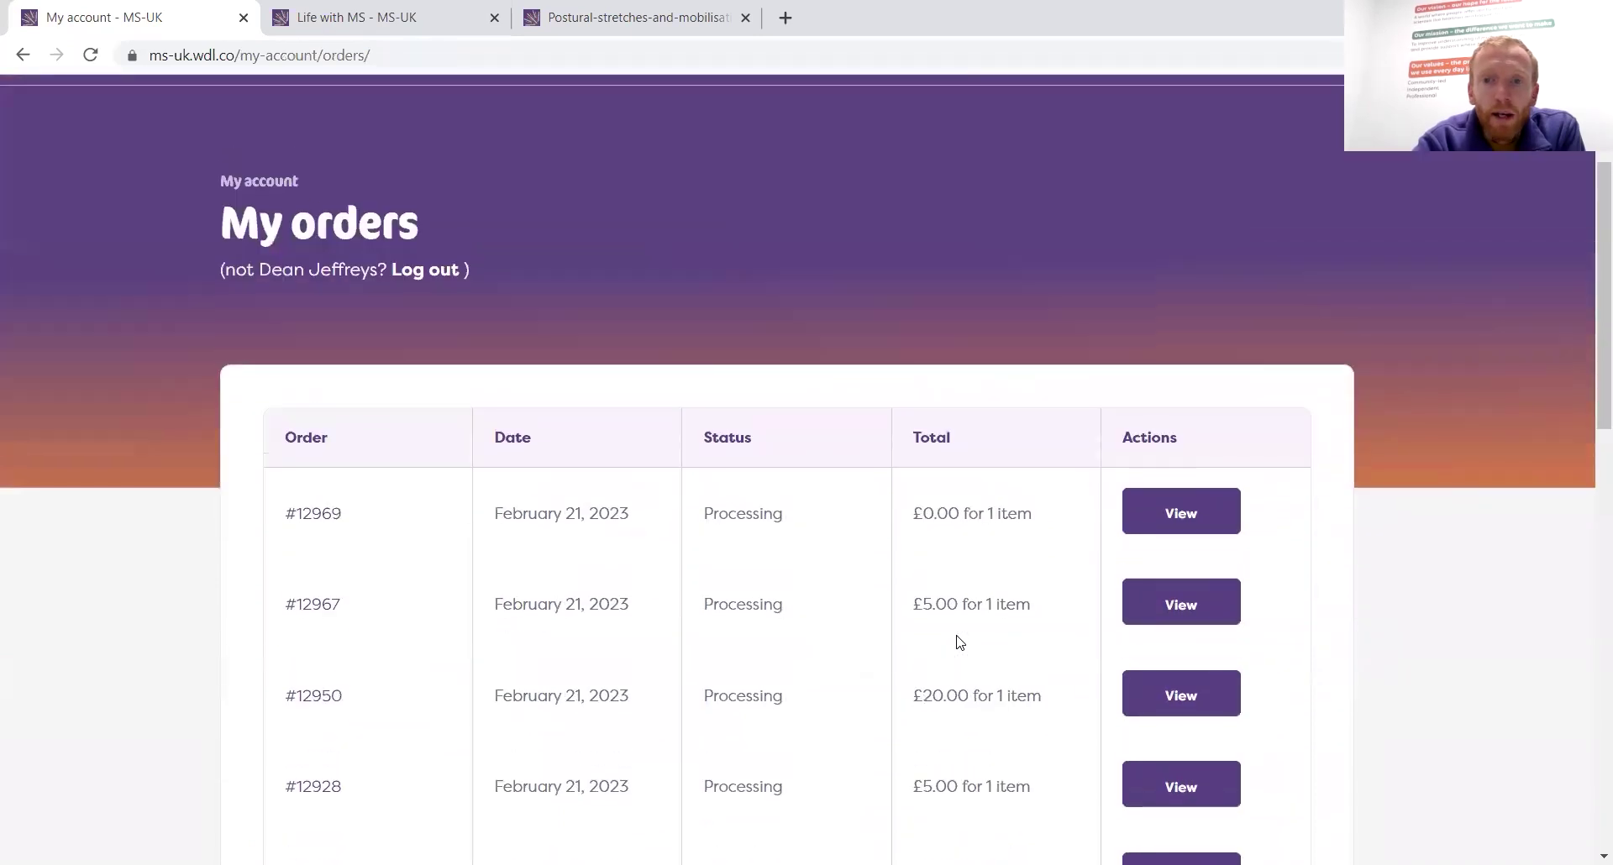
pyautogui.click(1184, 518)
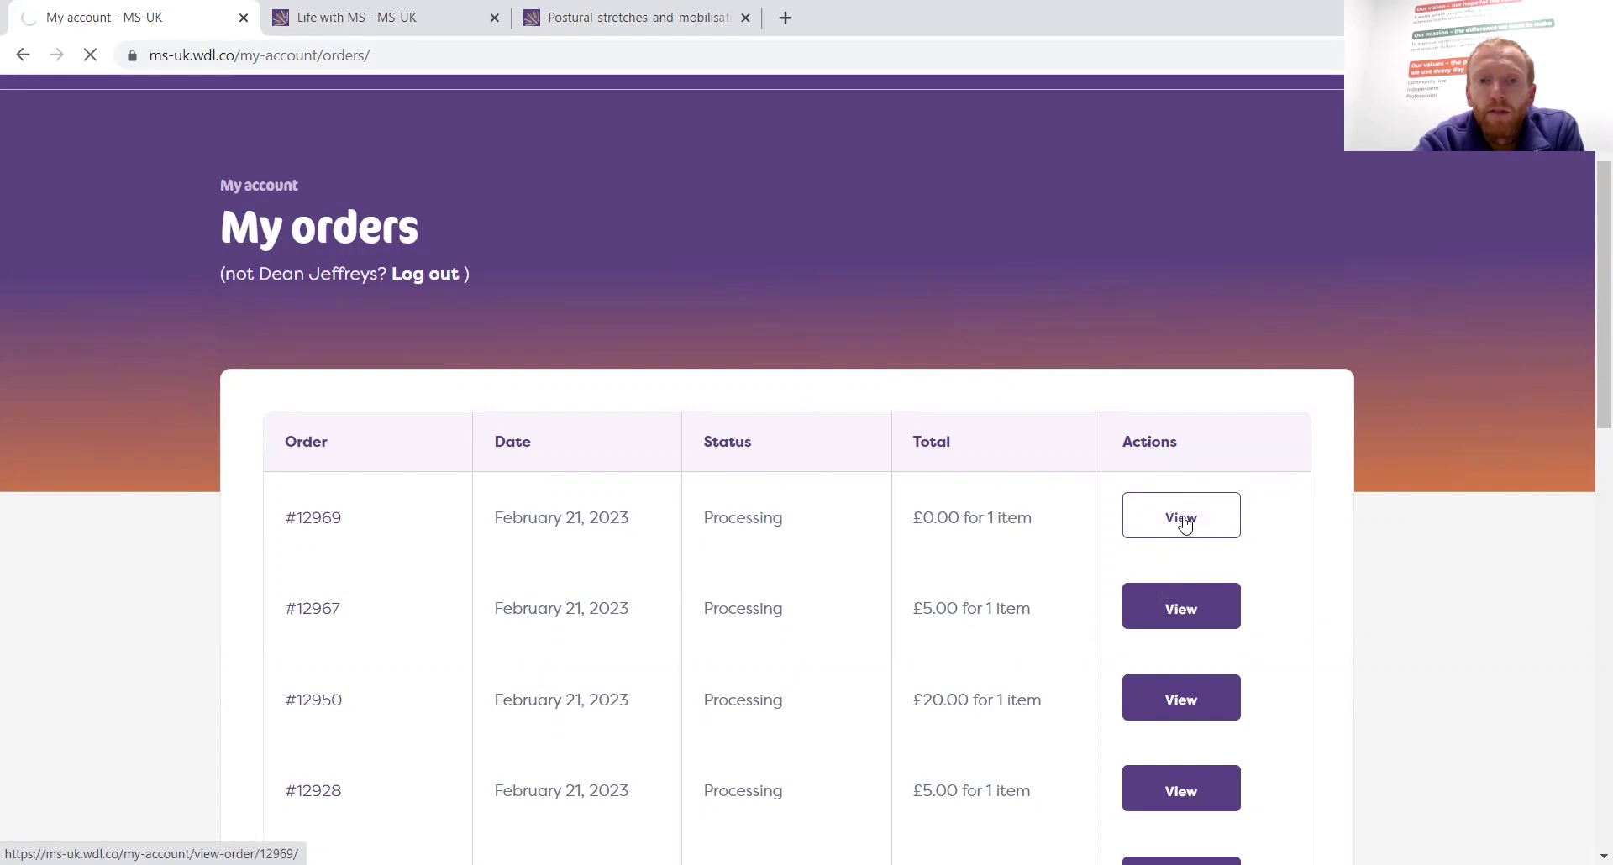
pyautogui.scroll(-4, 1183, 516)
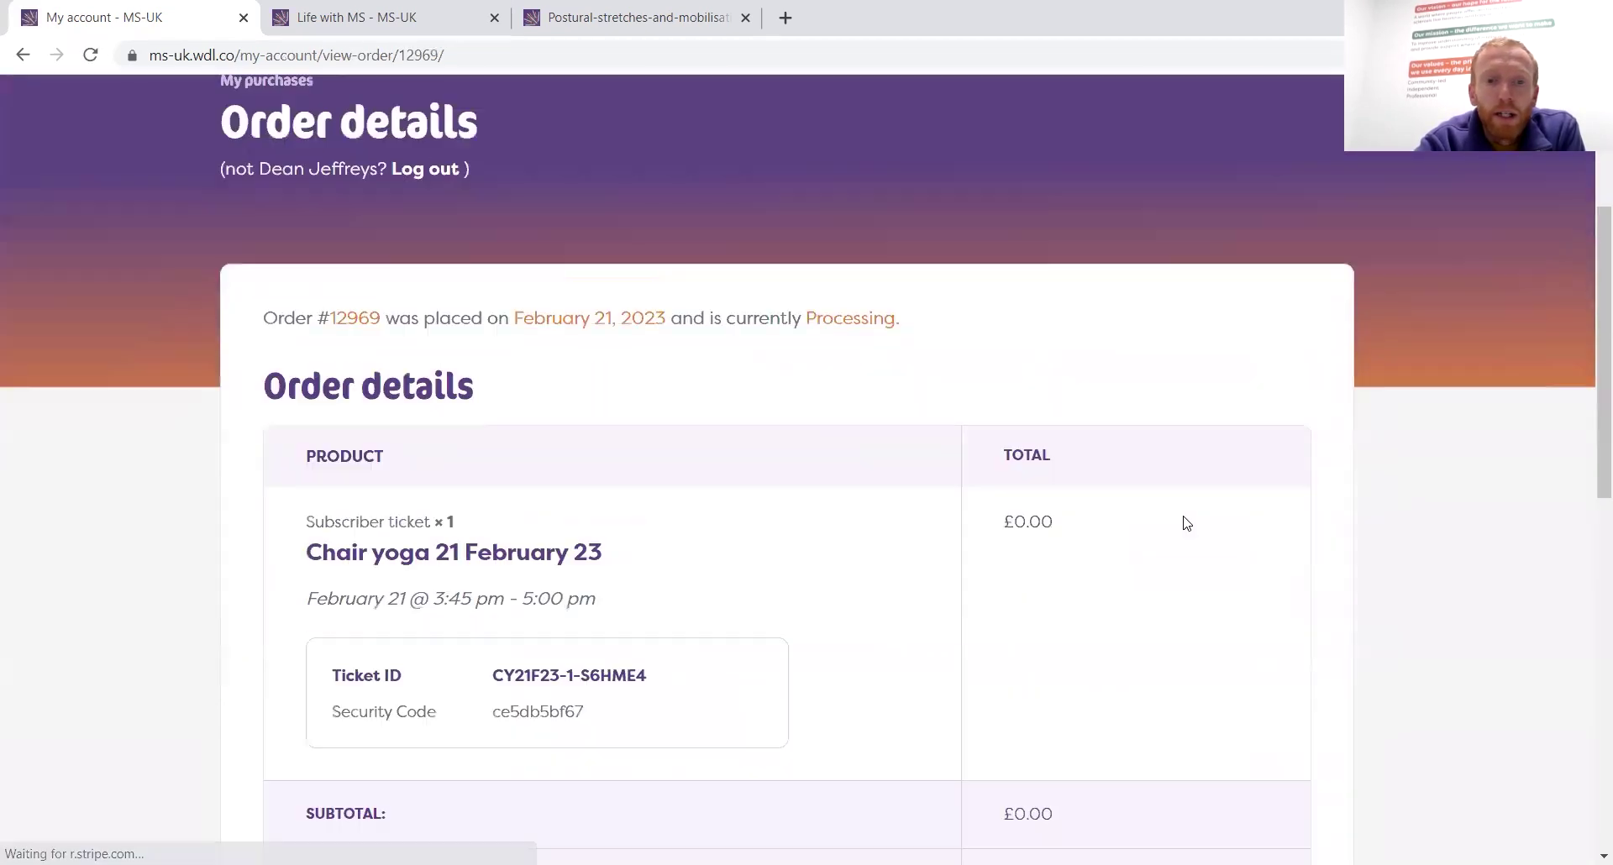
pyautogui.scroll(-7, 1187, 522)
pyautogui.scroll(3, 1186, 522)
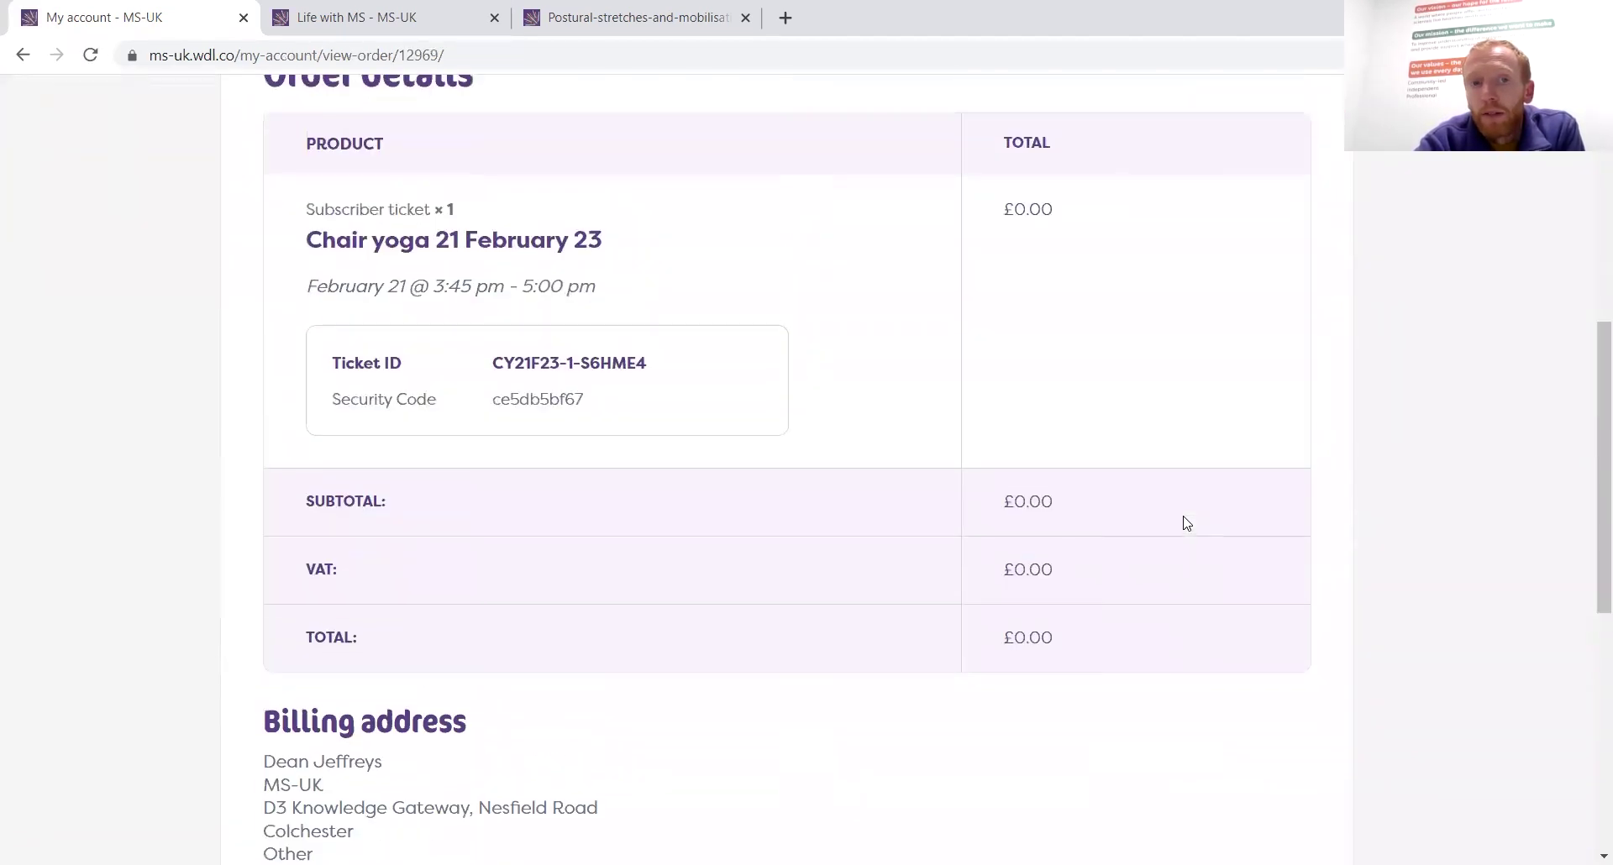
pyautogui.scroll(7, 1186, 522)
# Check My addresses for the saved billing address and missing delivery address
pyautogui.click(743, 271)
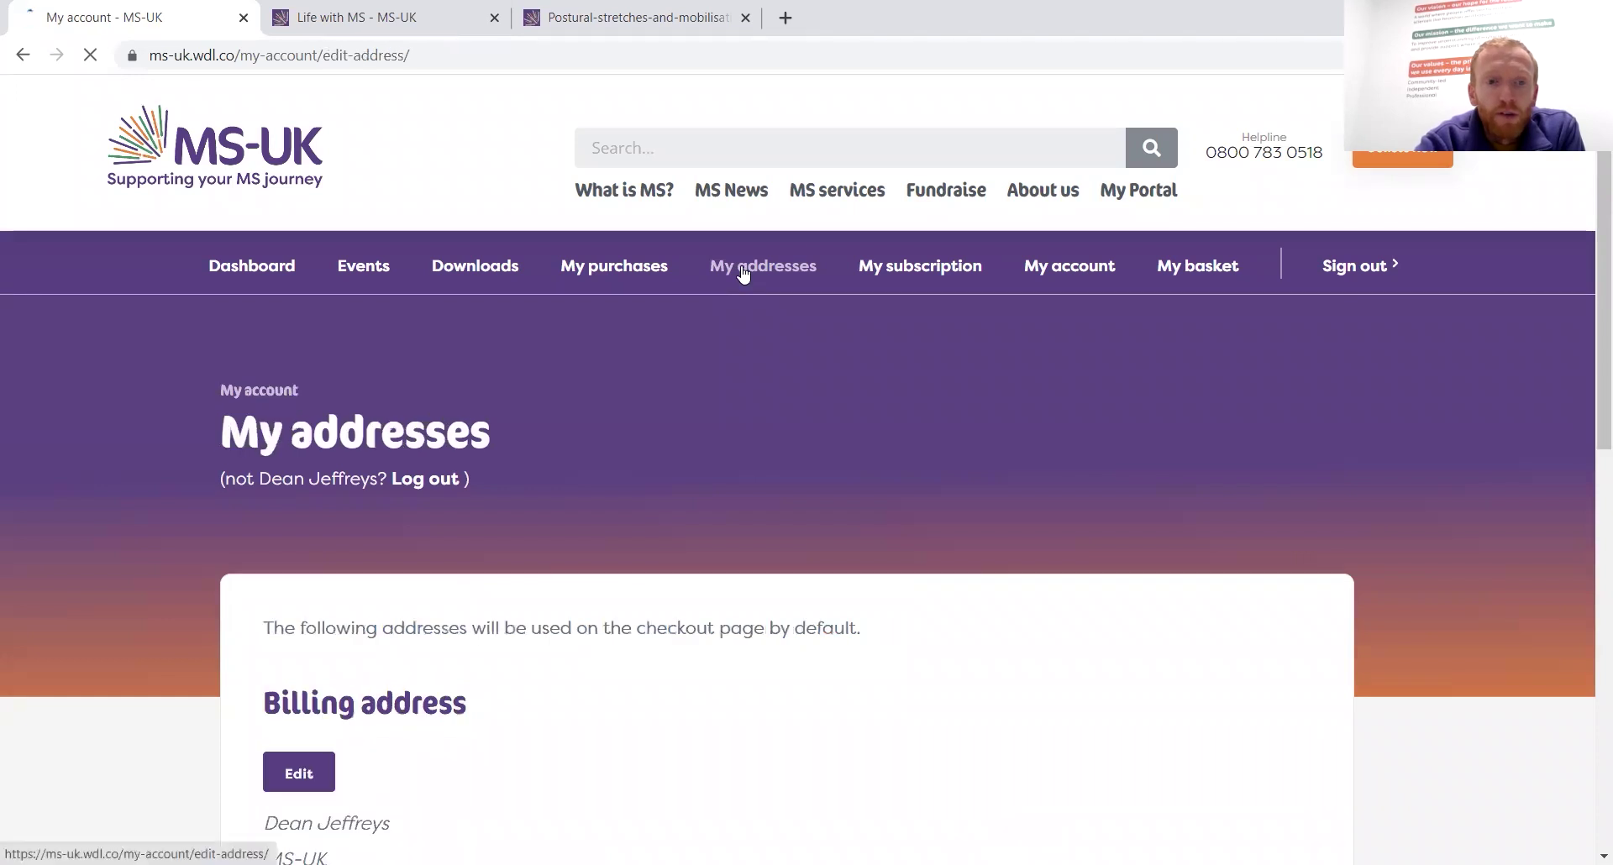
pyautogui.scroll(-6, 861, 620)
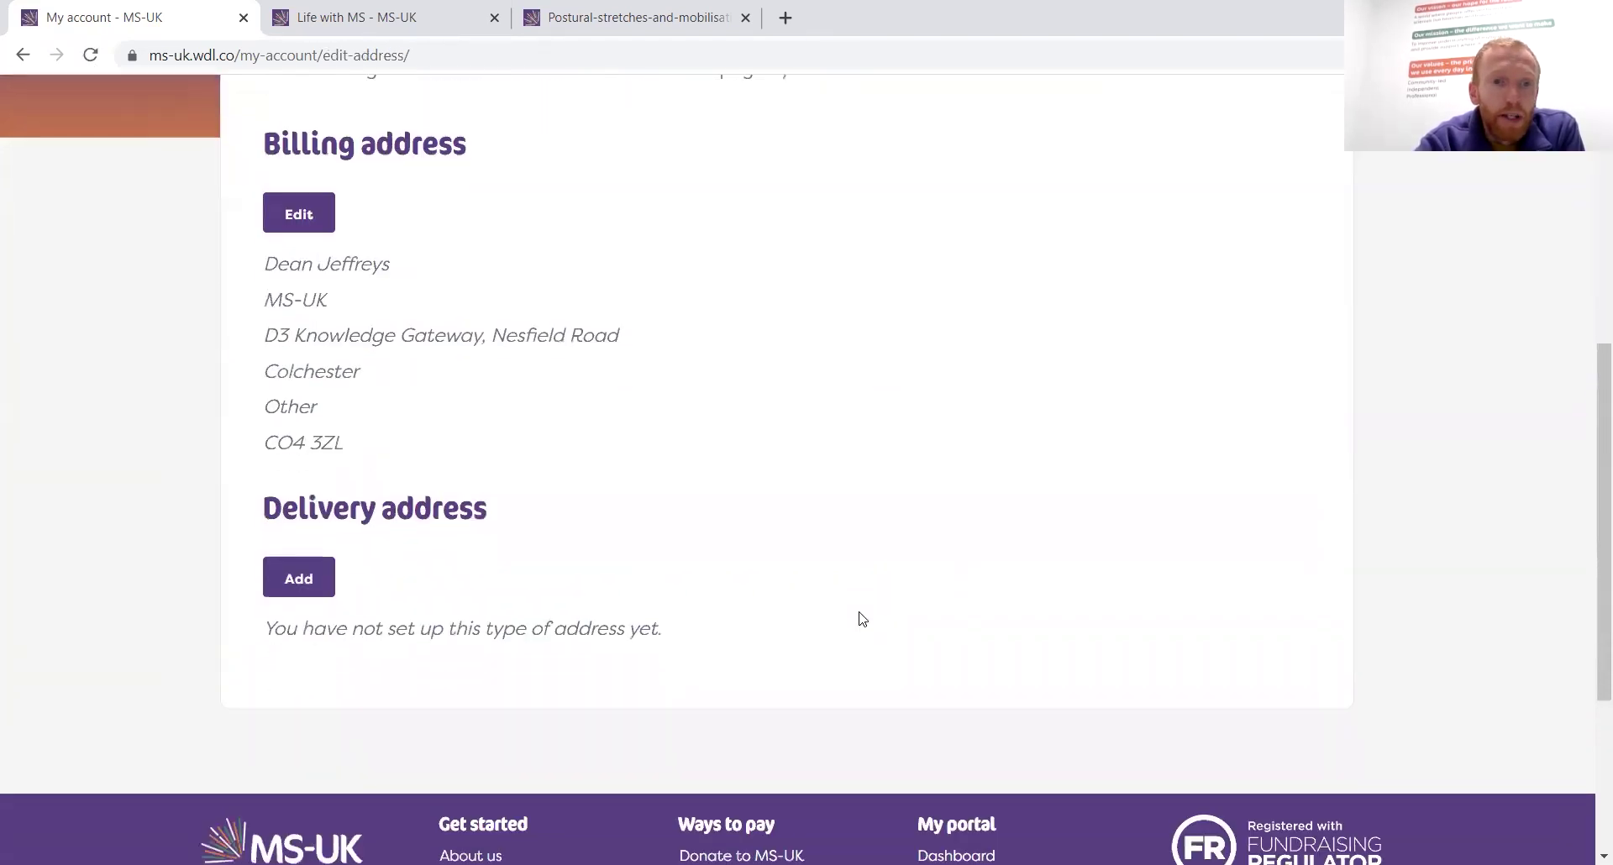
pyautogui.scroll(6, 861, 620)
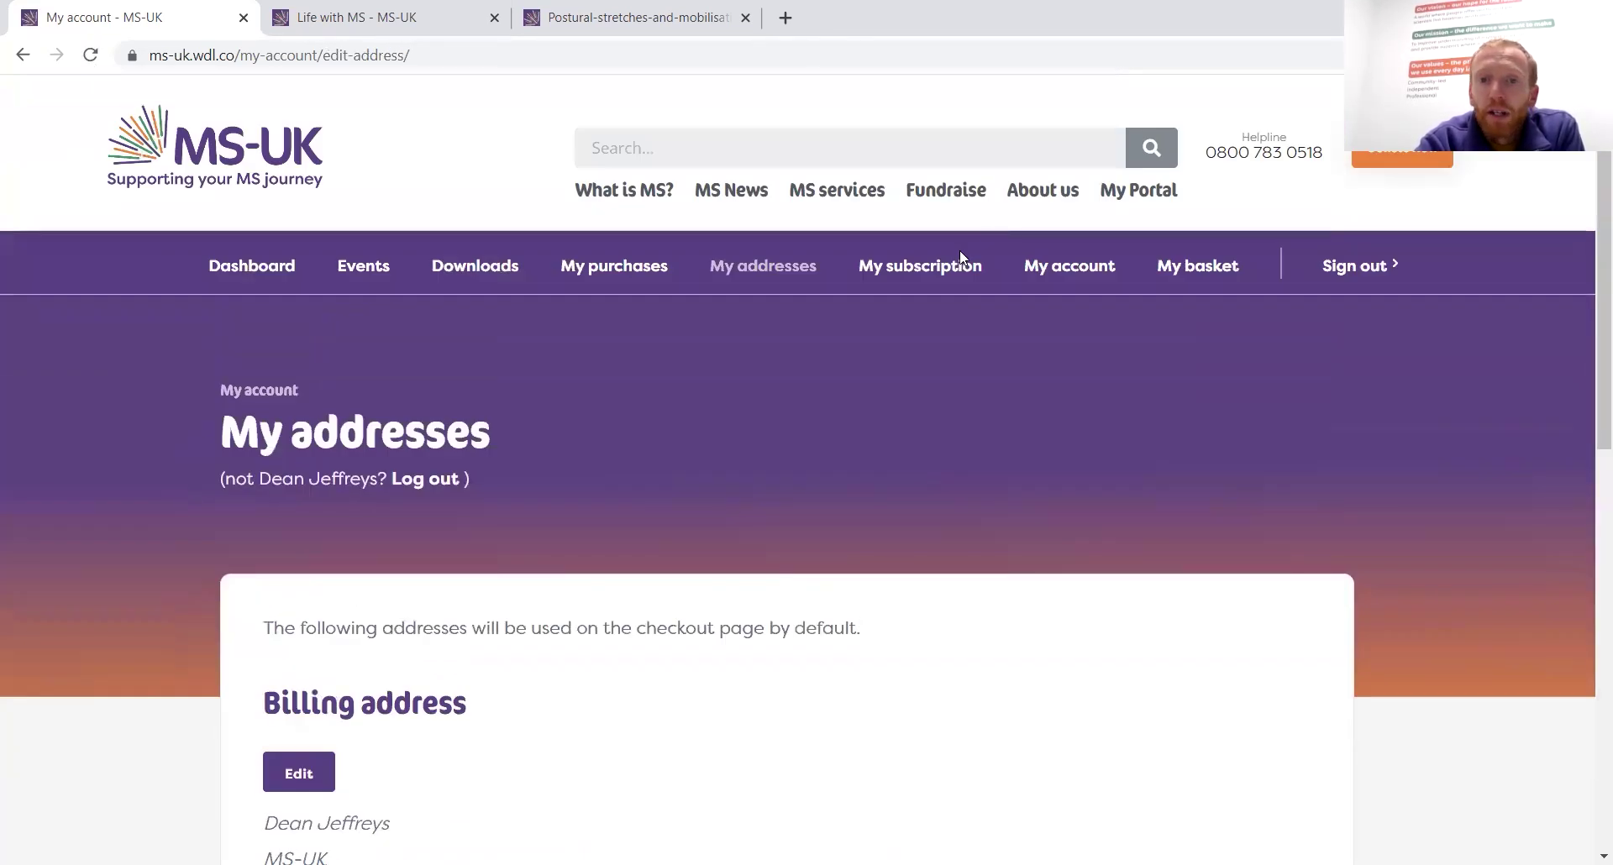
# View the Subscriber - Monthly membership renewing March 21, 2023 and its invoice table
pyautogui.click(942, 267)
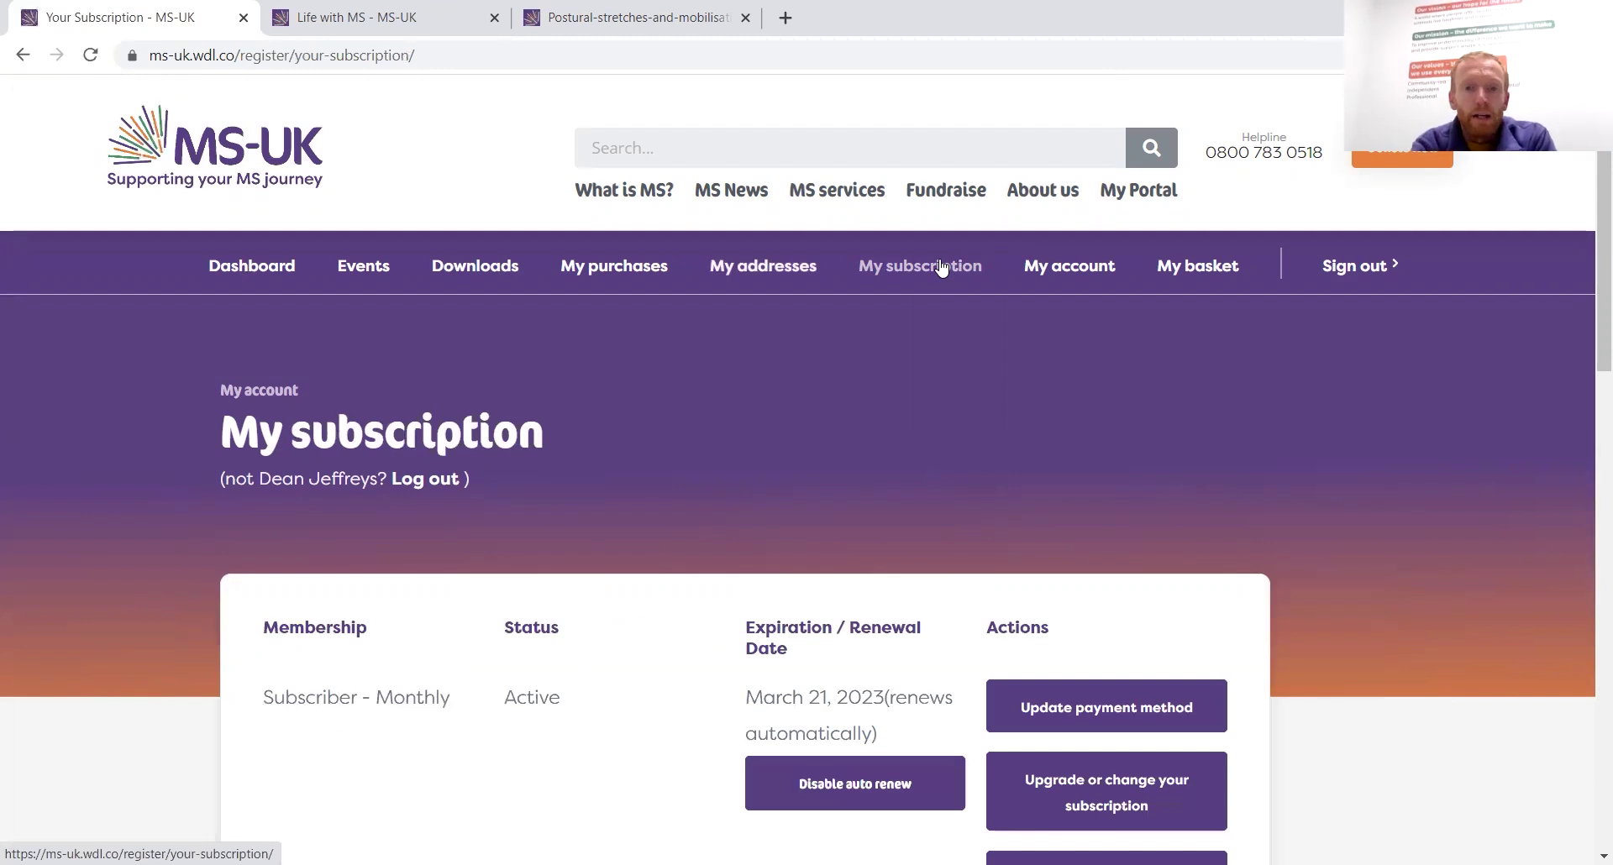
pyautogui.scroll(-3, 1018, 523)
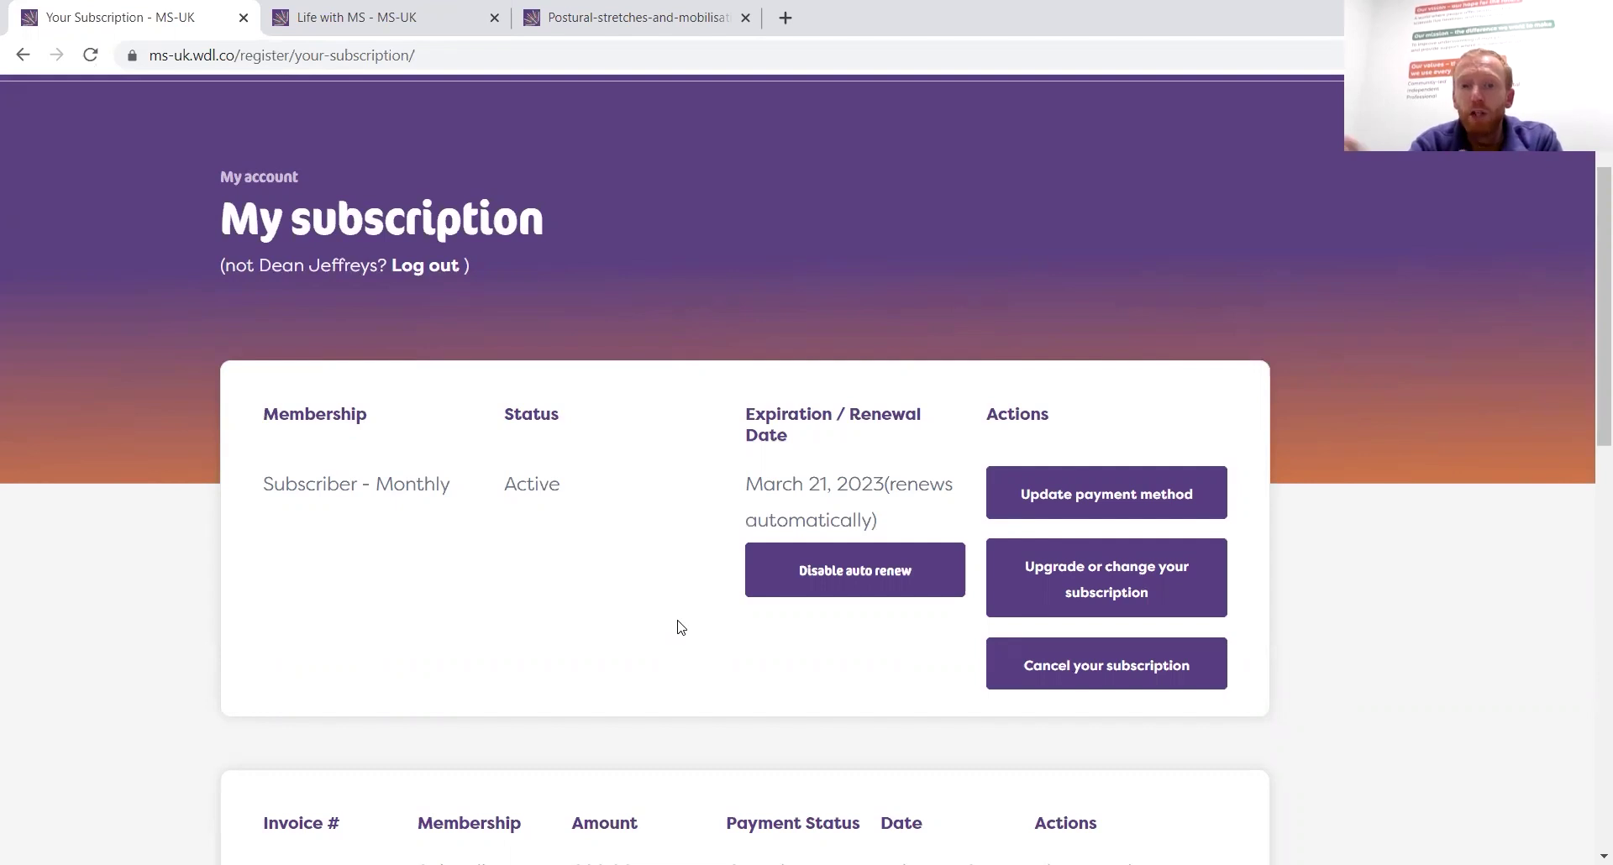
pyautogui.scroll(-2, 681, 627)
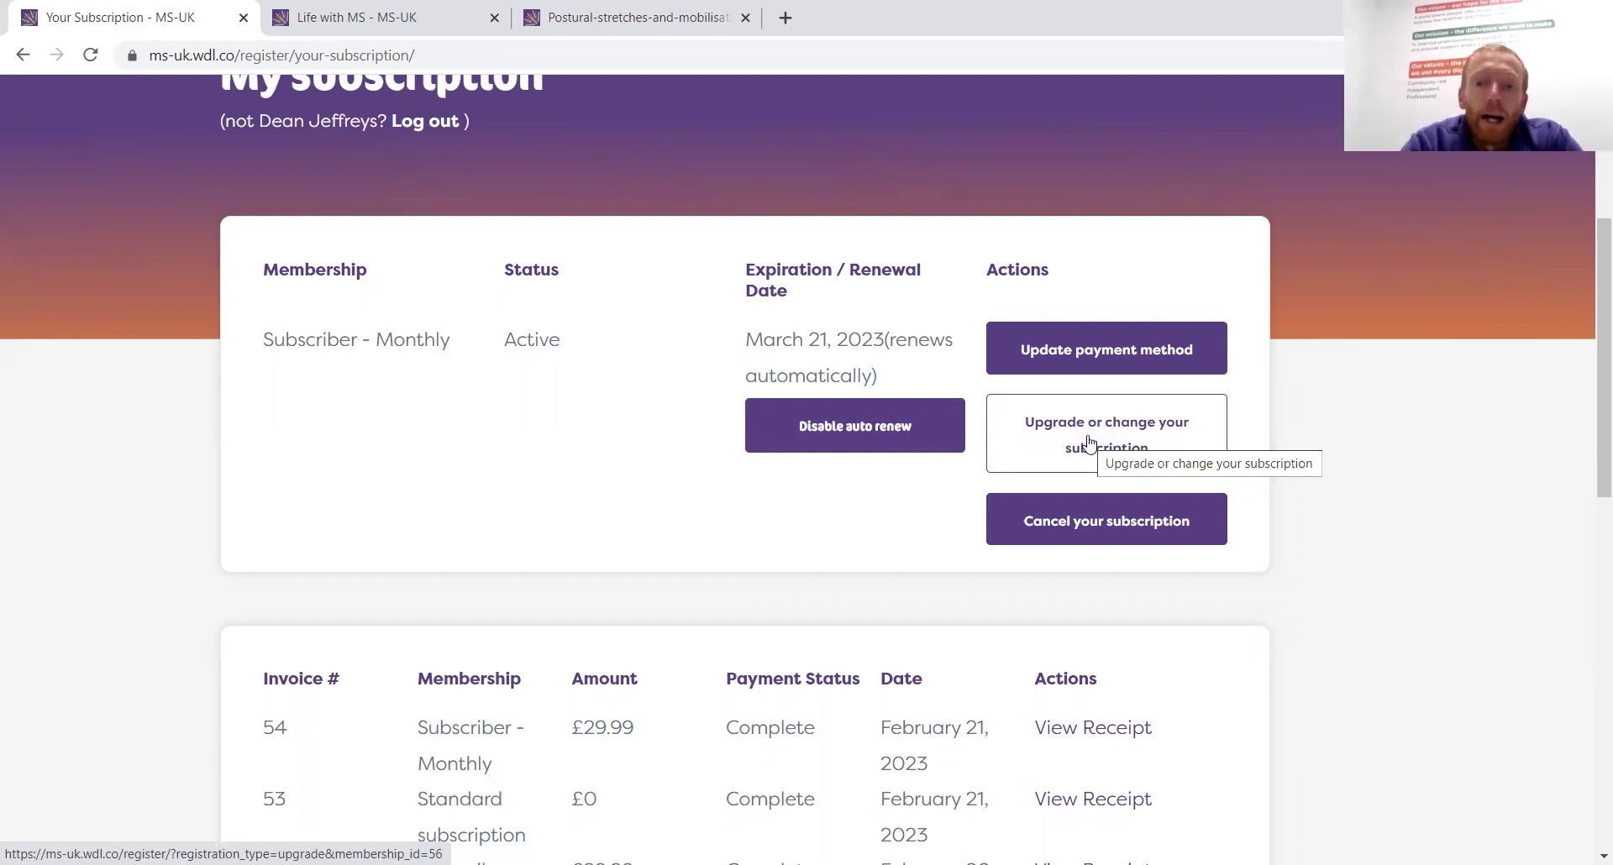
pyautogui.scroll(-7, 1109, 672)
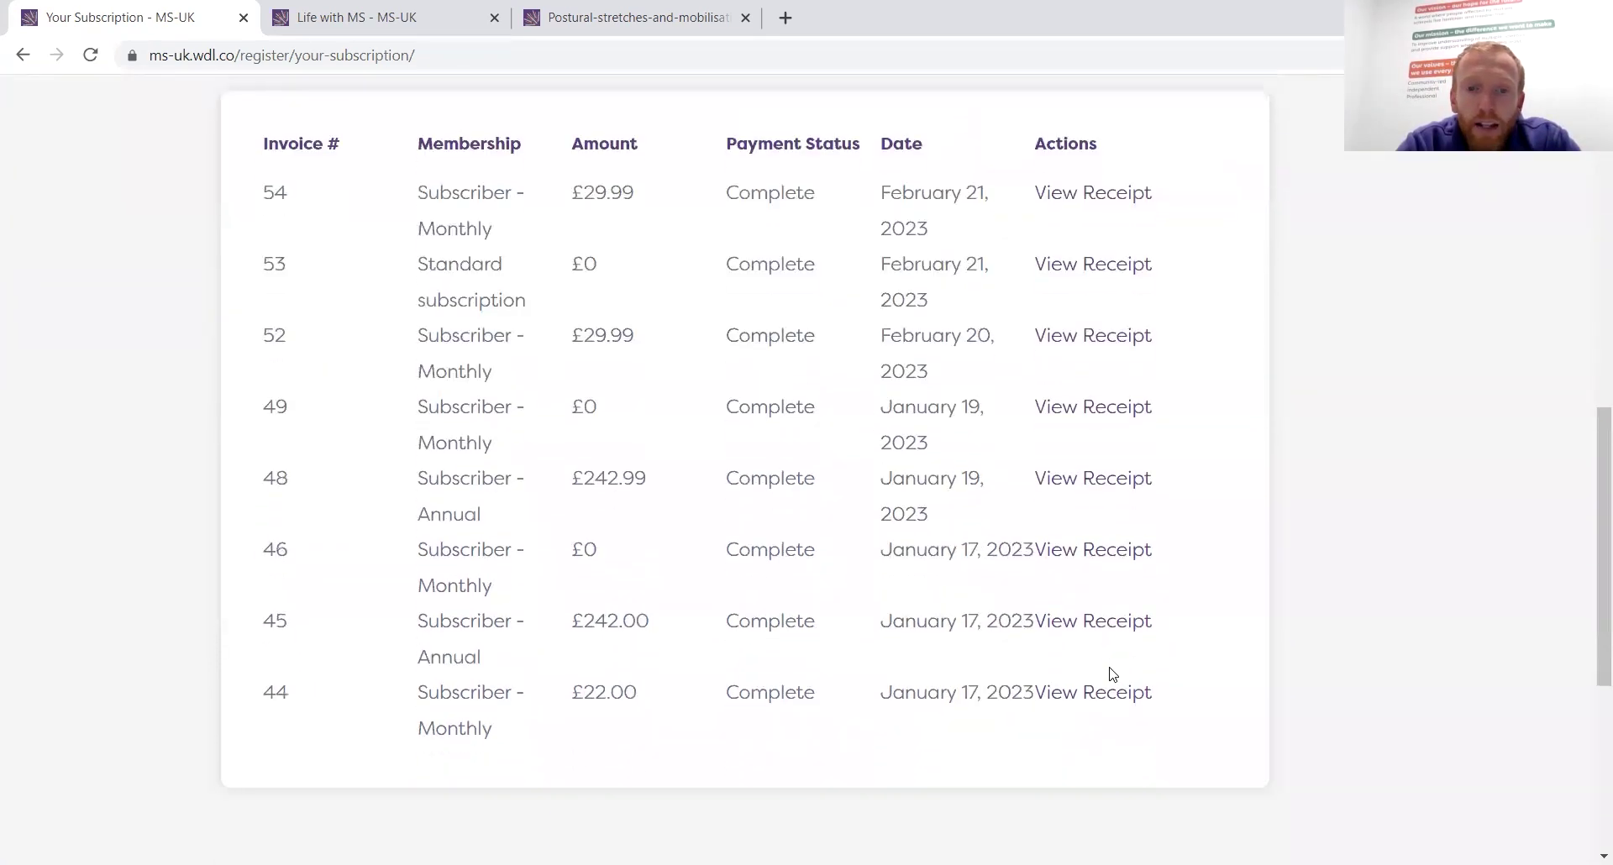
pyautogui.scroll(10, 1111, 673)
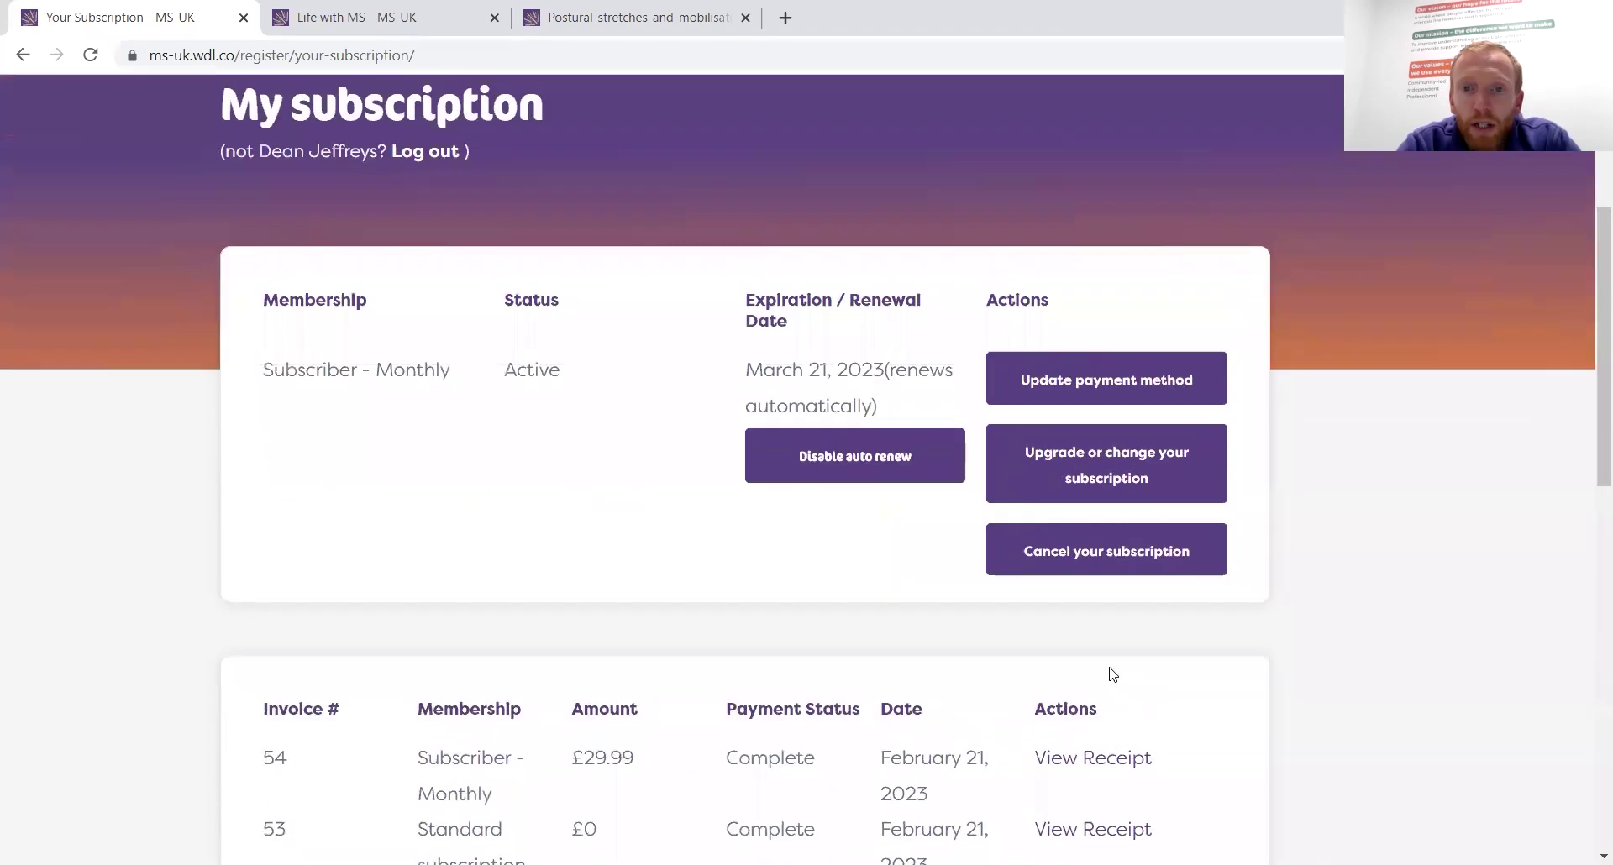
pyautogui.scroll(1, 1112, 674)
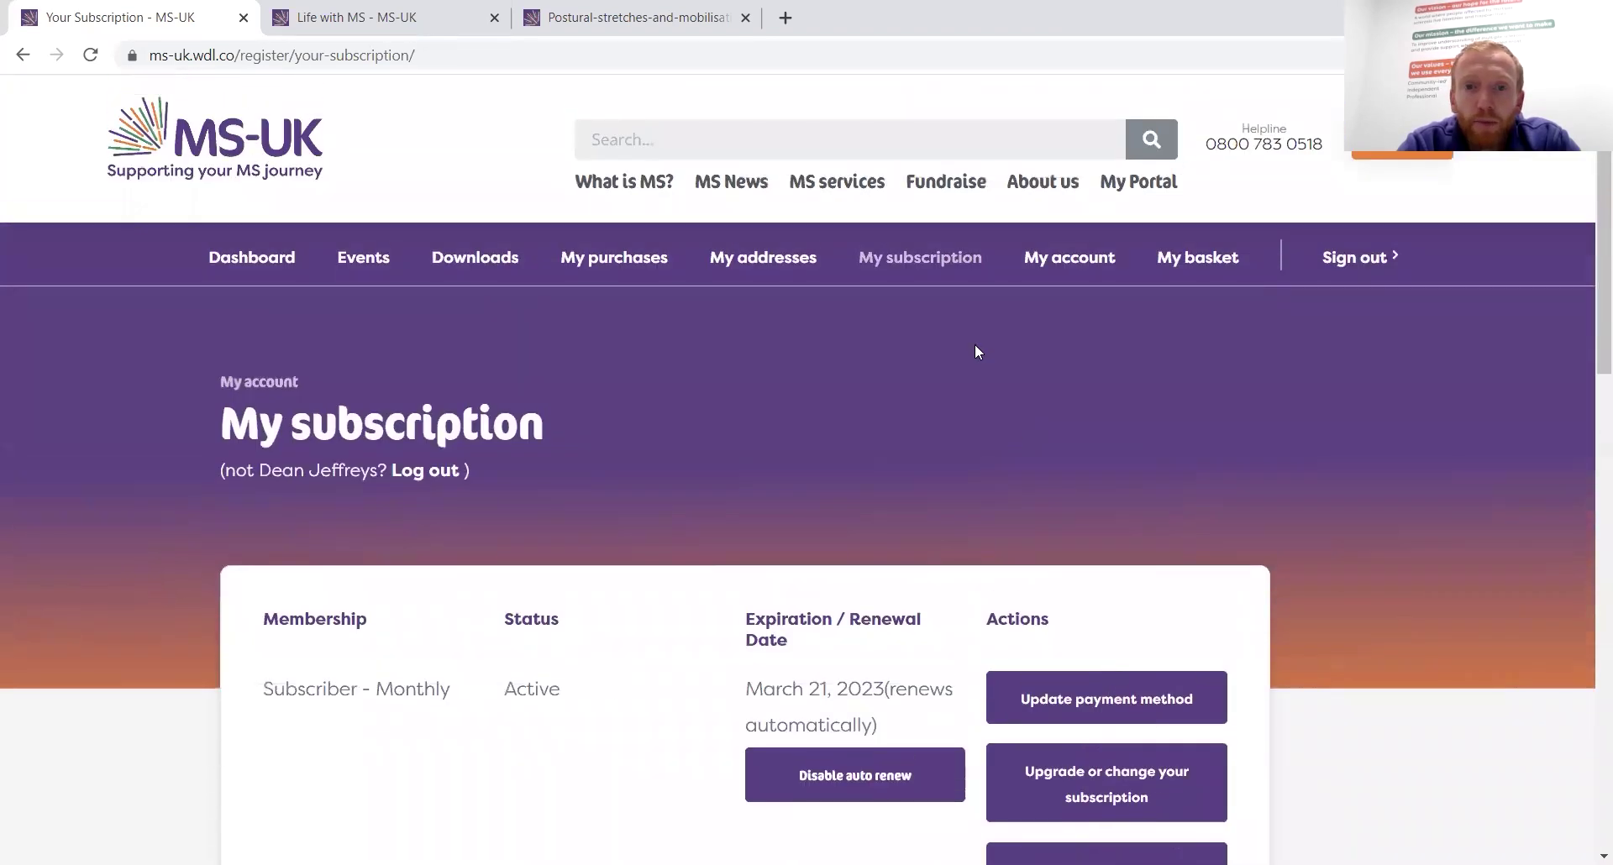
# Browse the My account form down to Change your Password, then check the empty basket
pyautogui.click(1064, 260)
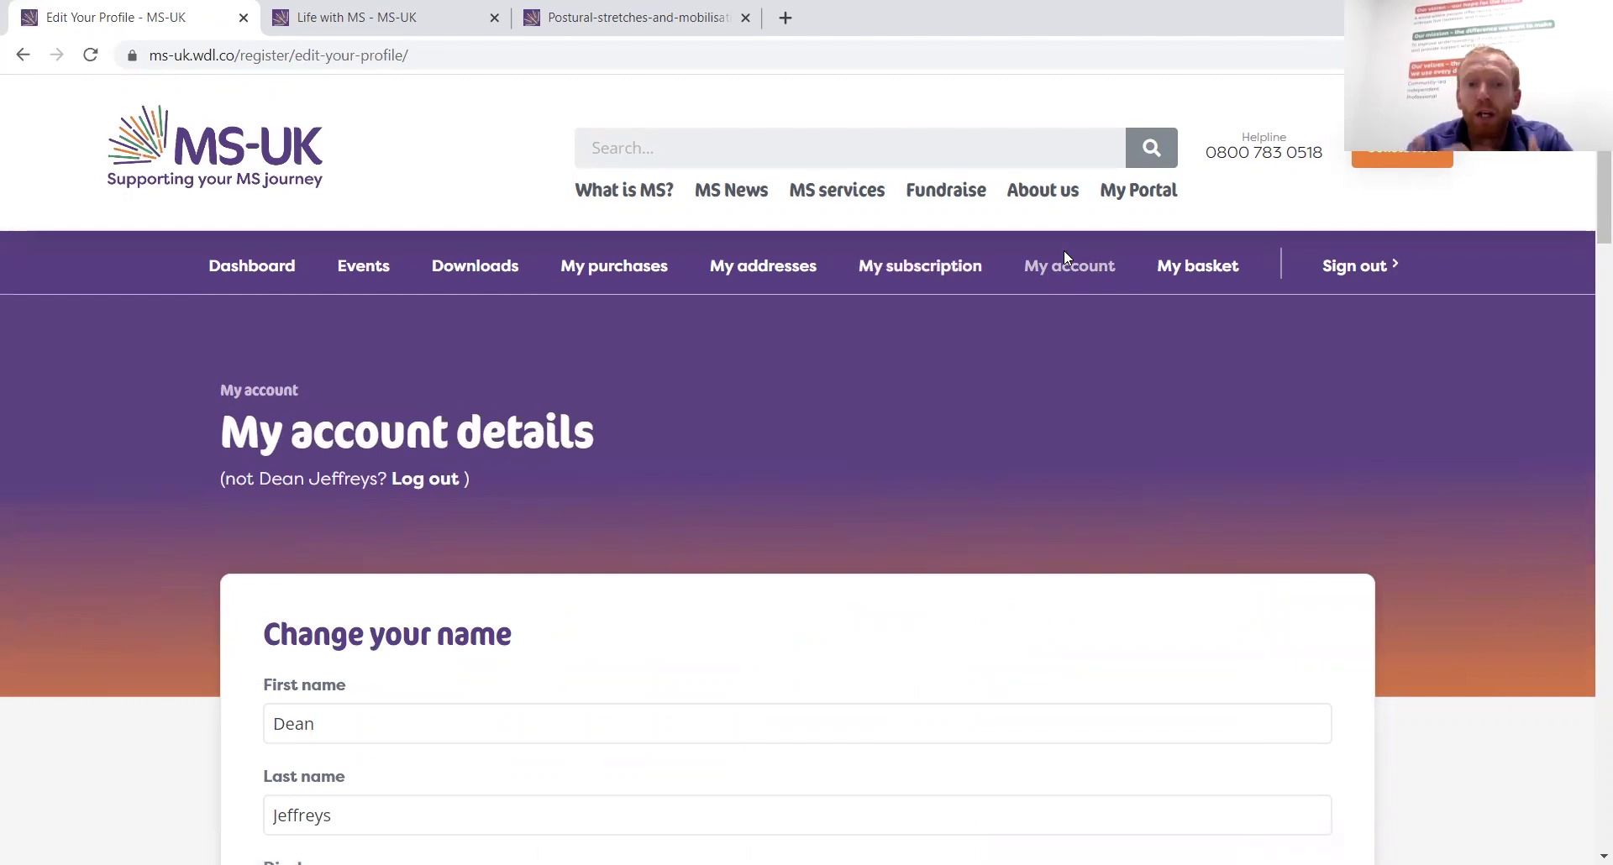
pyautogui.scroll(-3, 739, 542)
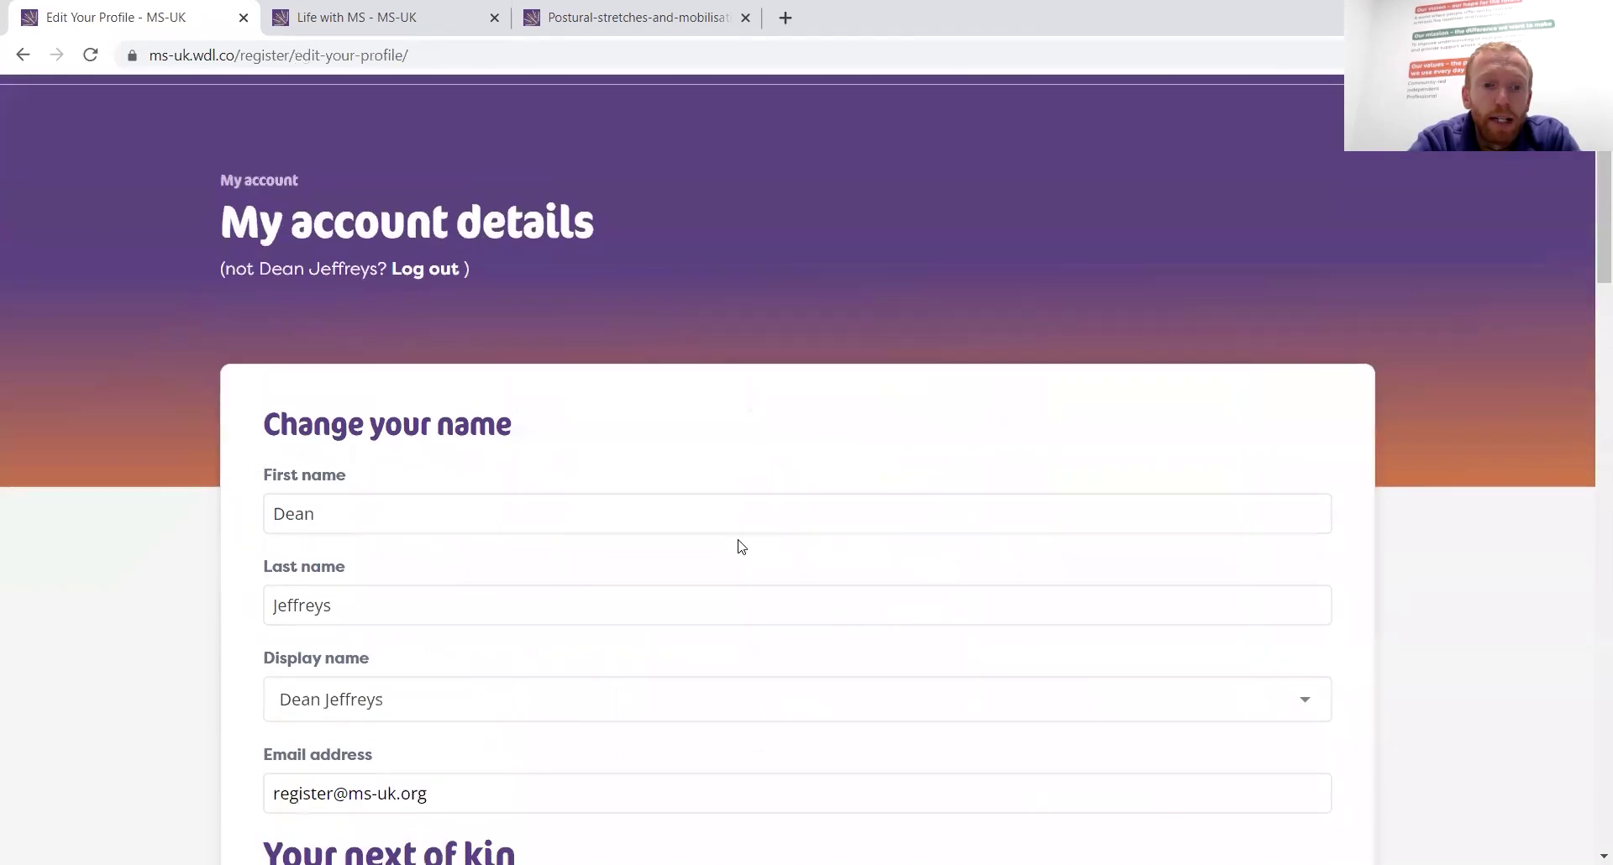
pyautogui.scroll(-10, 741, 547)
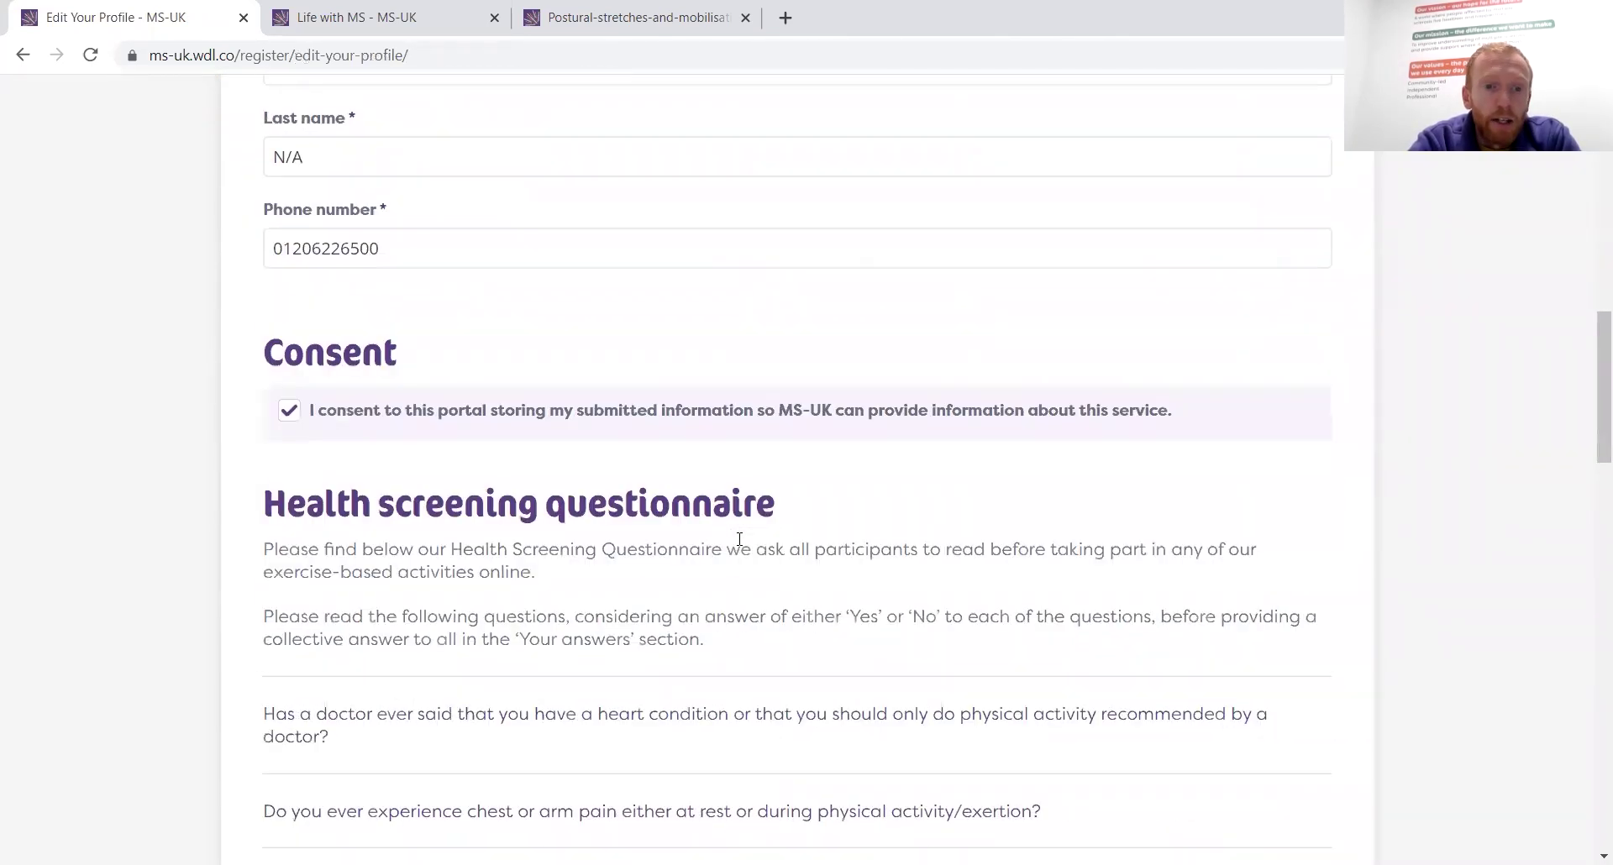
pyautogui.scroll(-10, 739, 542)
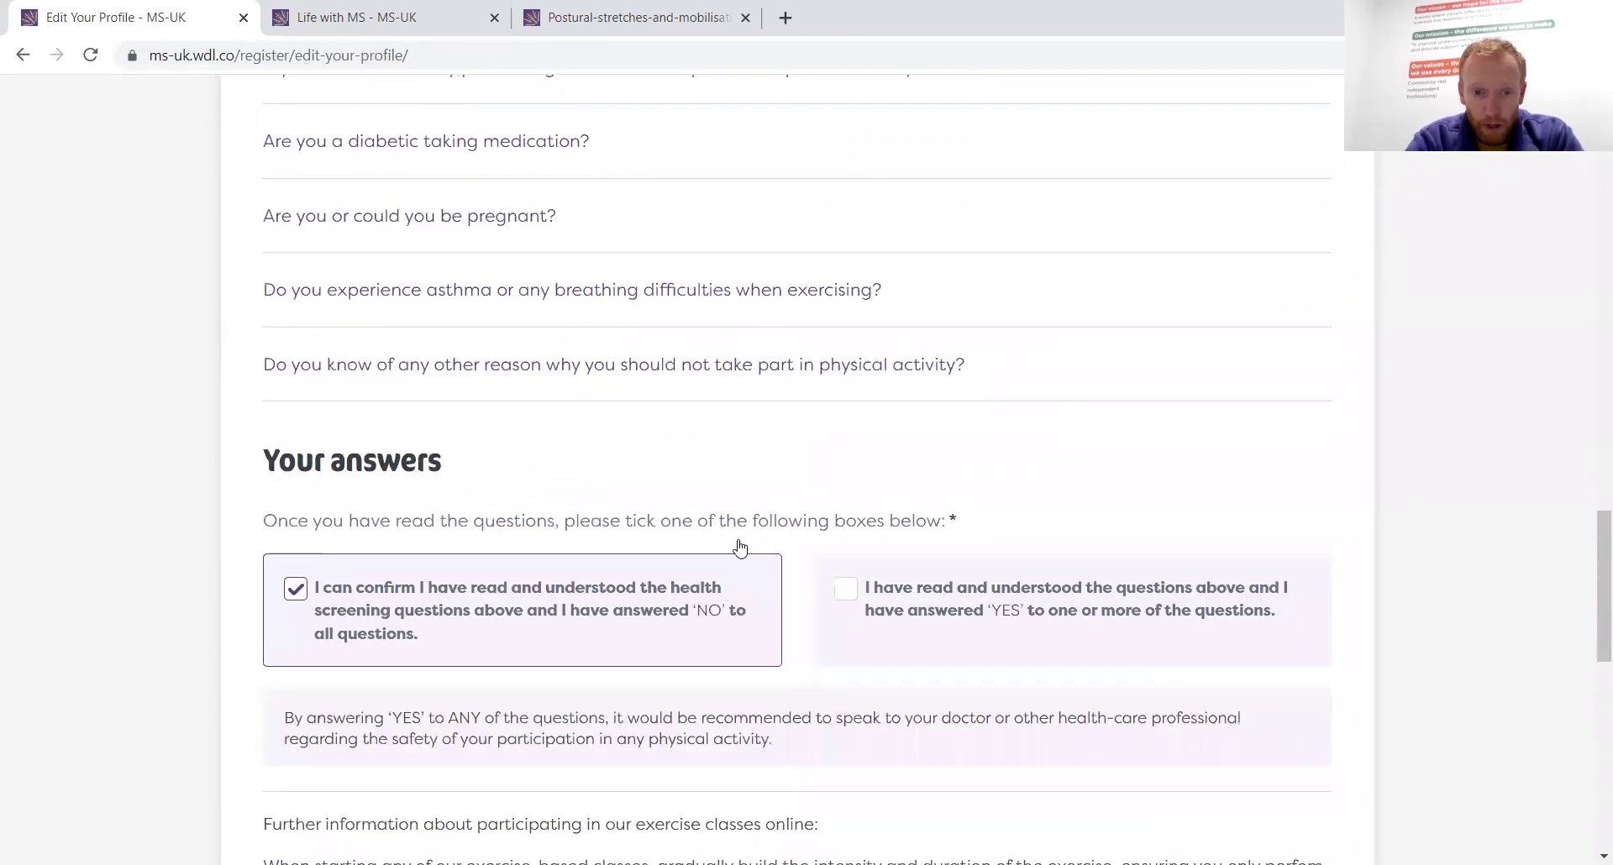
pyautogui.scroll(-6, 739, 546)
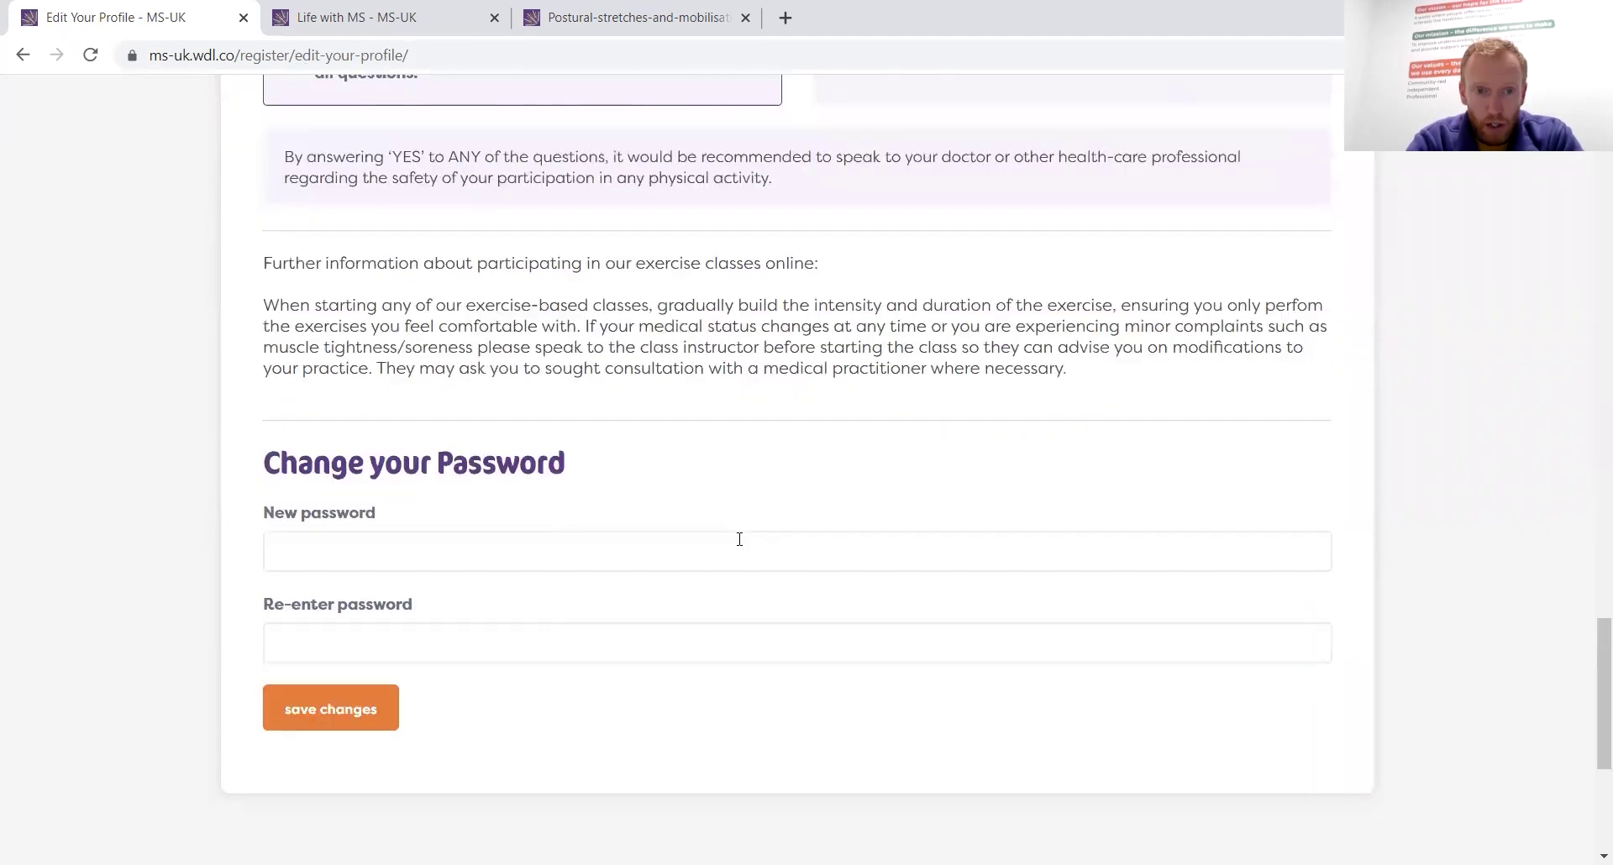
pyautogui.scroll(18, 739, 539)
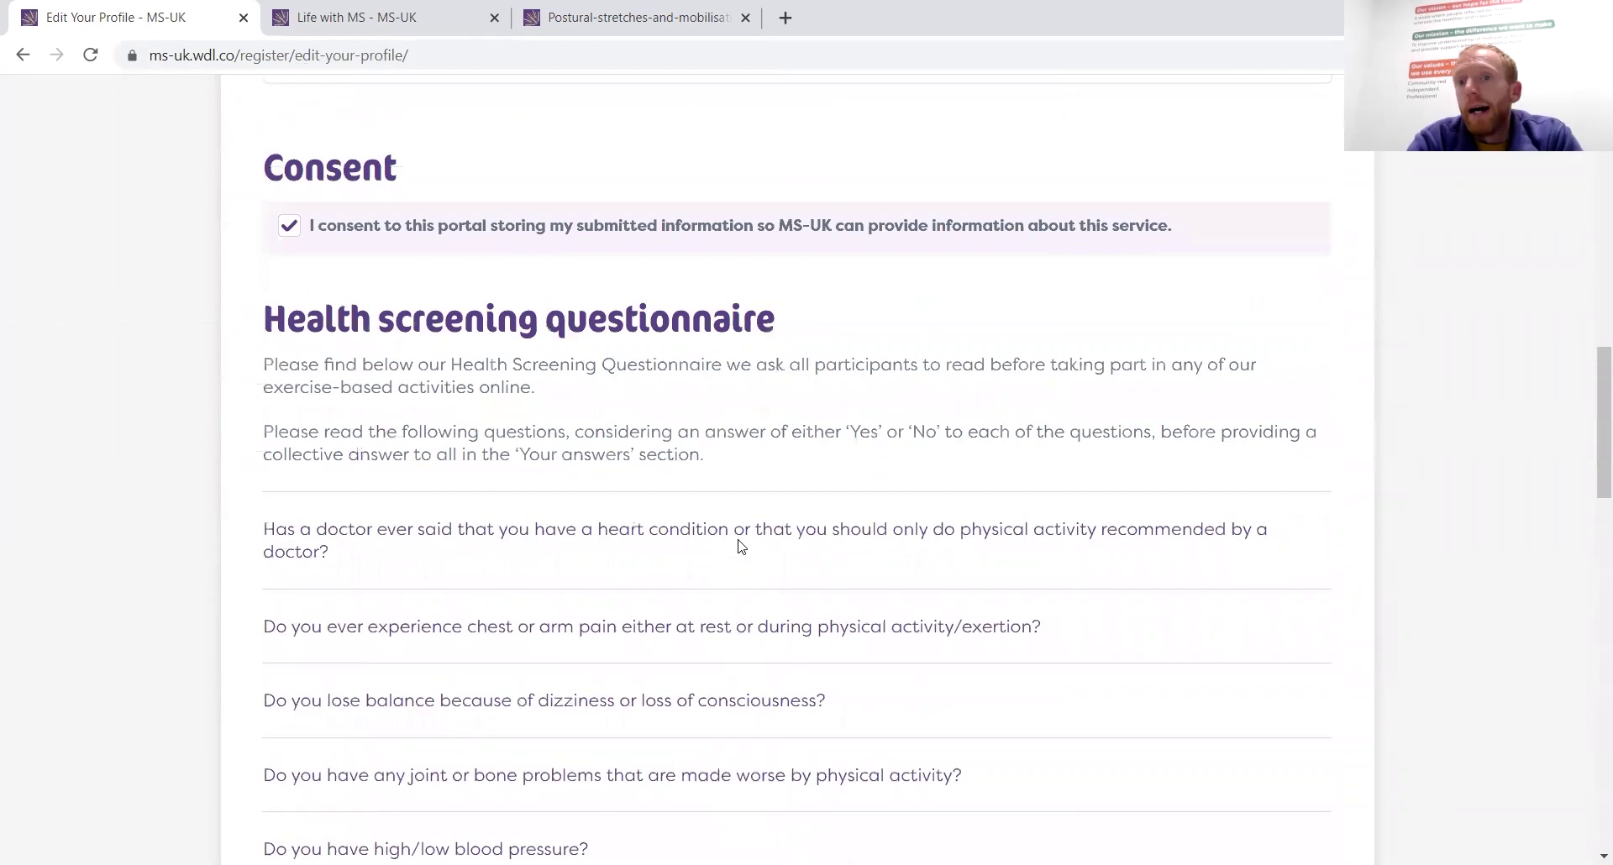
pyautogui.scroll(13, 739, 546)
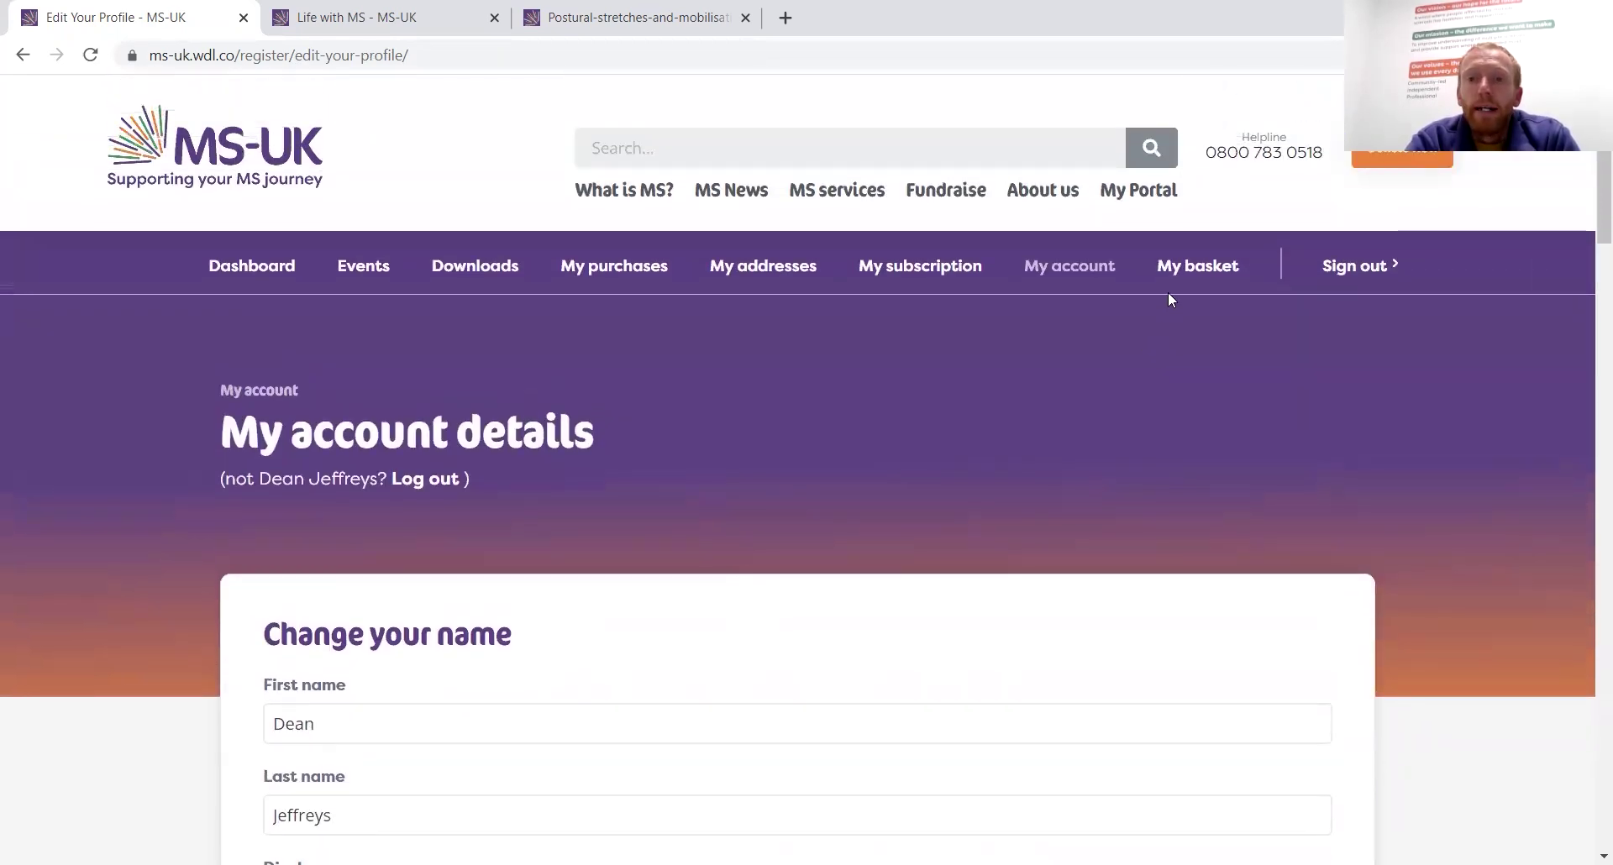
pyautogui.click(1178, 267)
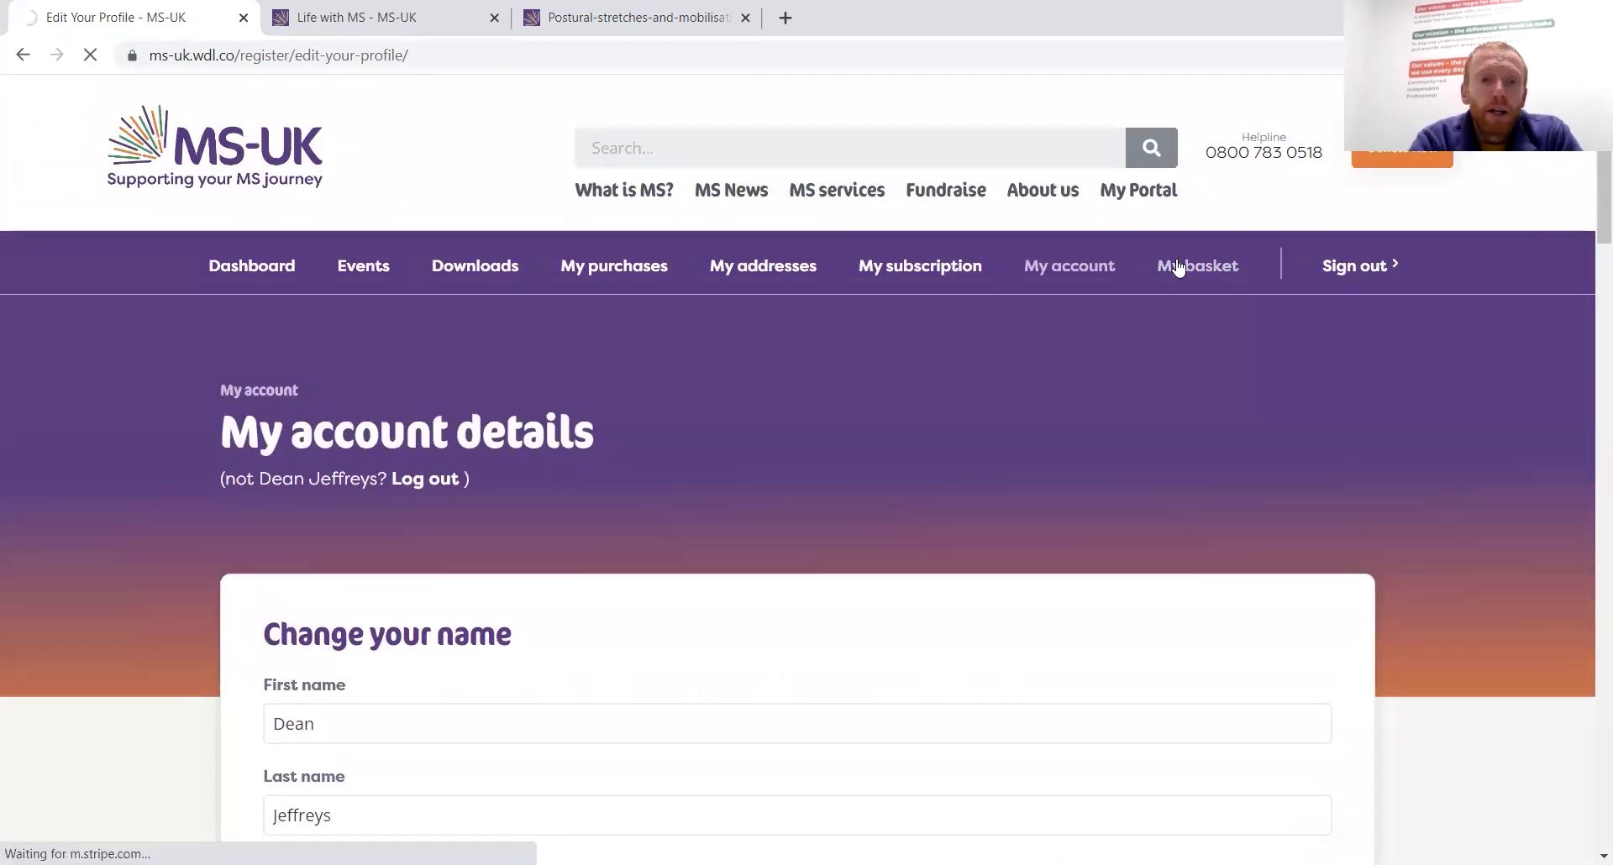